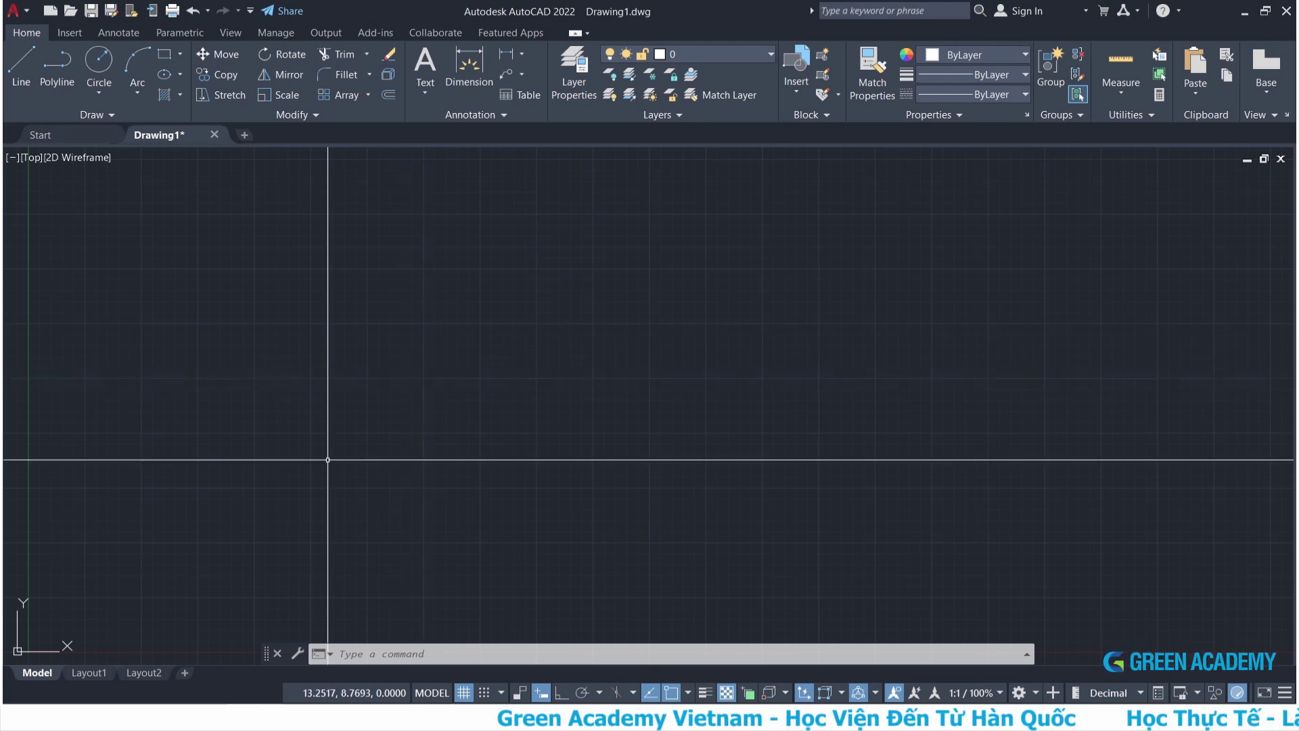
# Draw the 500 × 250 tank rectangle with RECTANG from a picked corner.
pyautogui.write('rec')
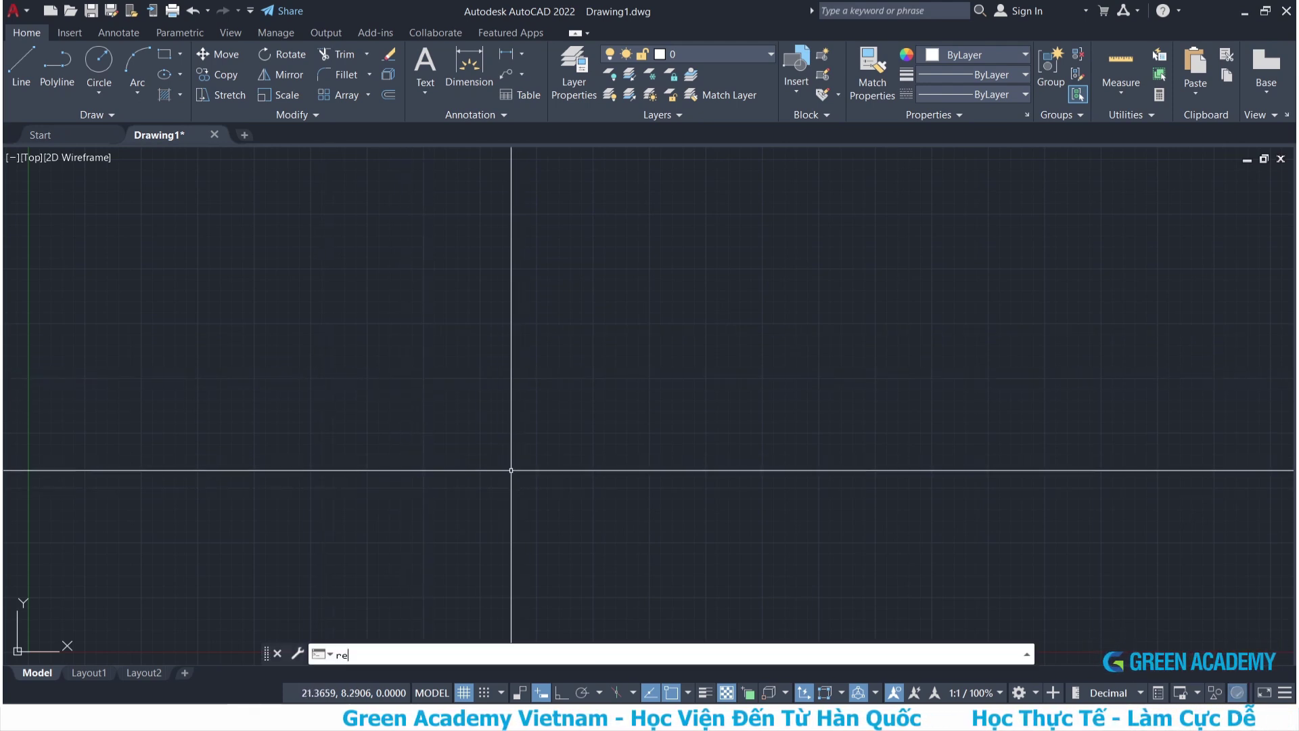
pyautogui.press('Return')
pyautogui.click(382, 542)
pyautogui.write('500')
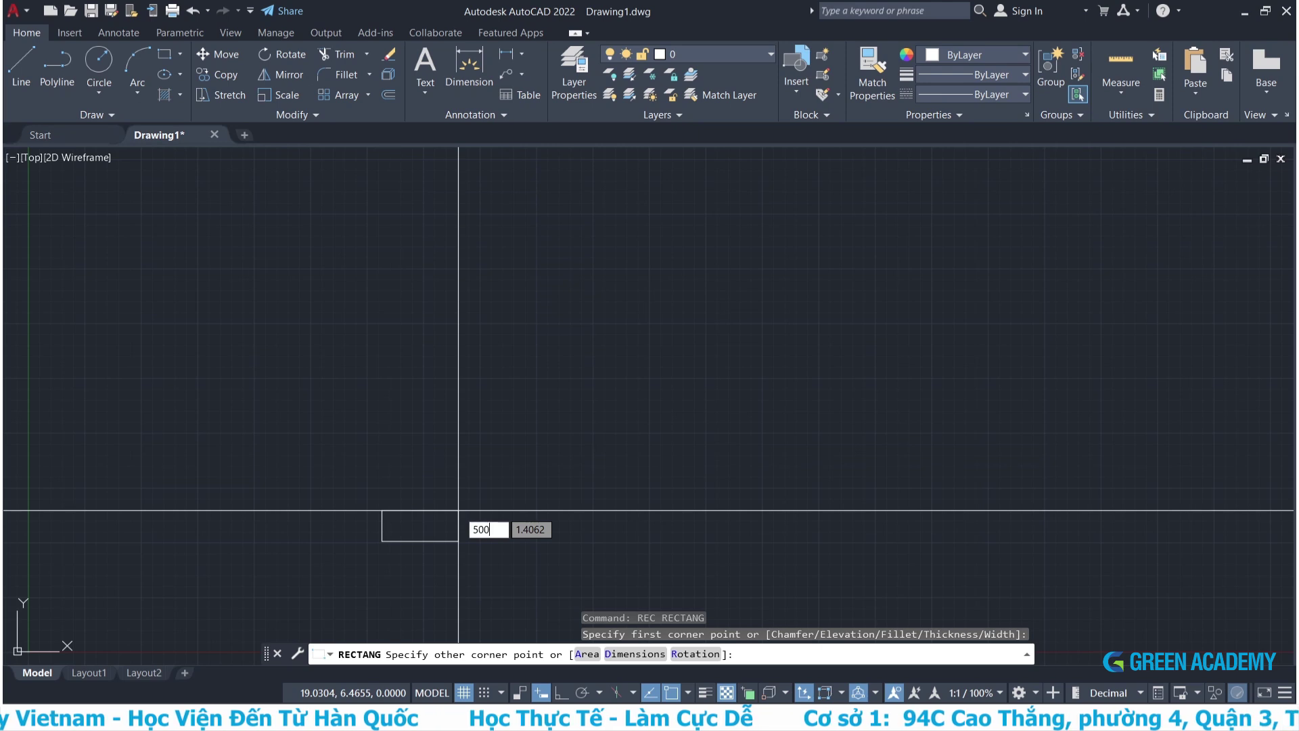
pyautogui.press('Tab')
pyautogui.write('2')
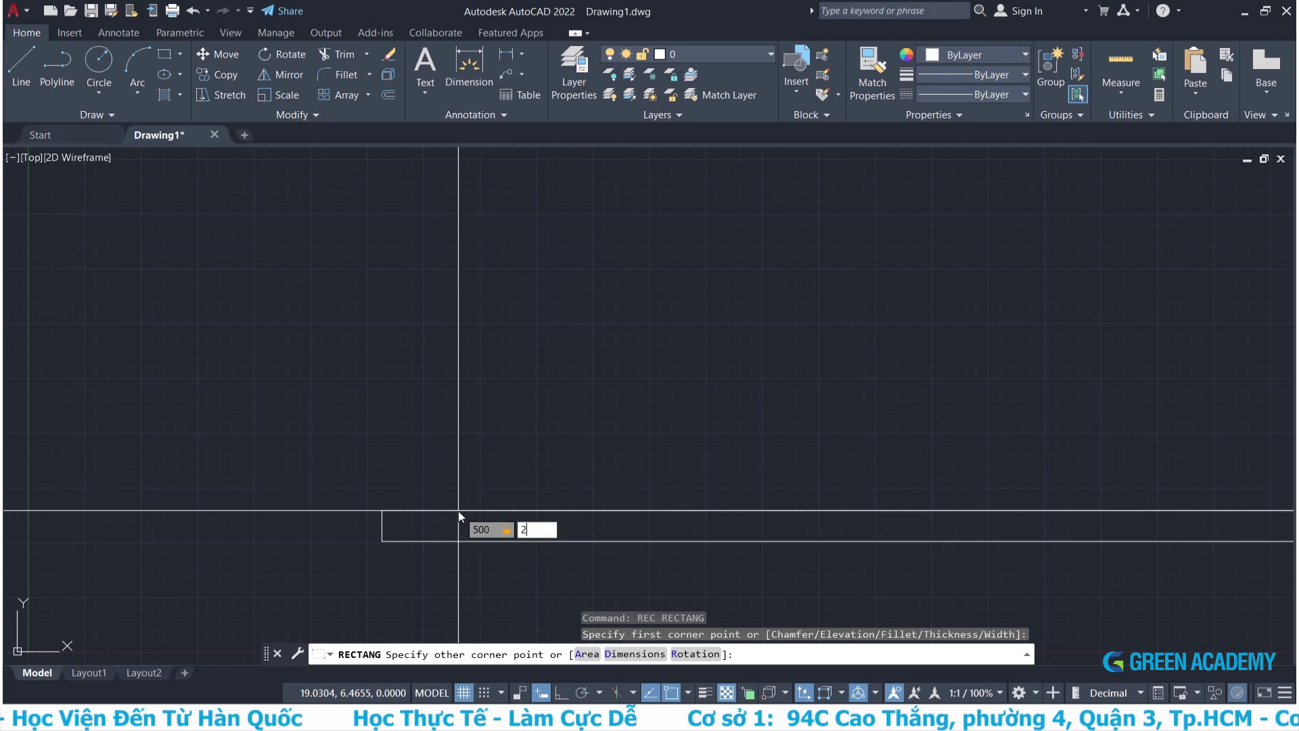
pyautogui.write('50')
pyautogui.press('Return')
pyautogui.scroll(3, 534, 377)
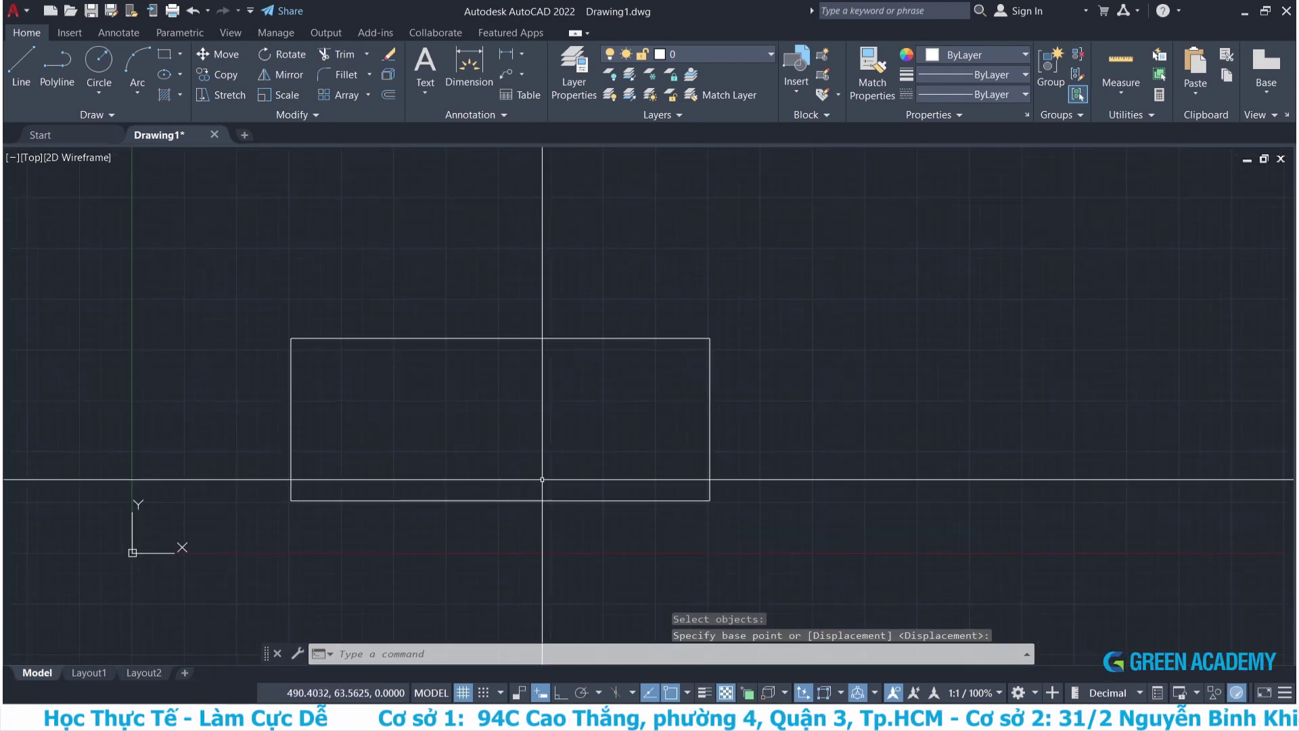
# Fillet all four corners of the tank rectangle at radius 30 using the Polyline option.
pyautogui.click(556, 449)
pyautogui.write('f')
pyautogui.press('Return')
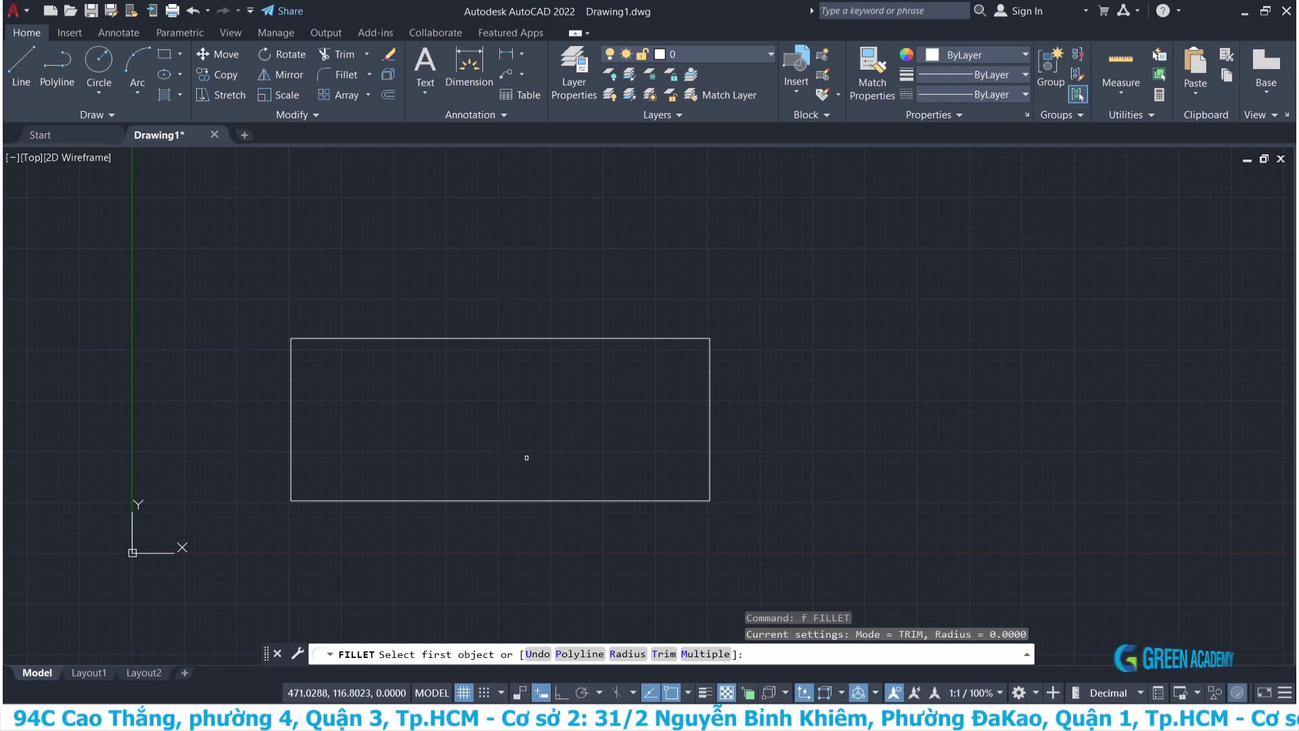
pyautogui.write('r')
pyautogui.press('Return')
pyautogui.write('30')
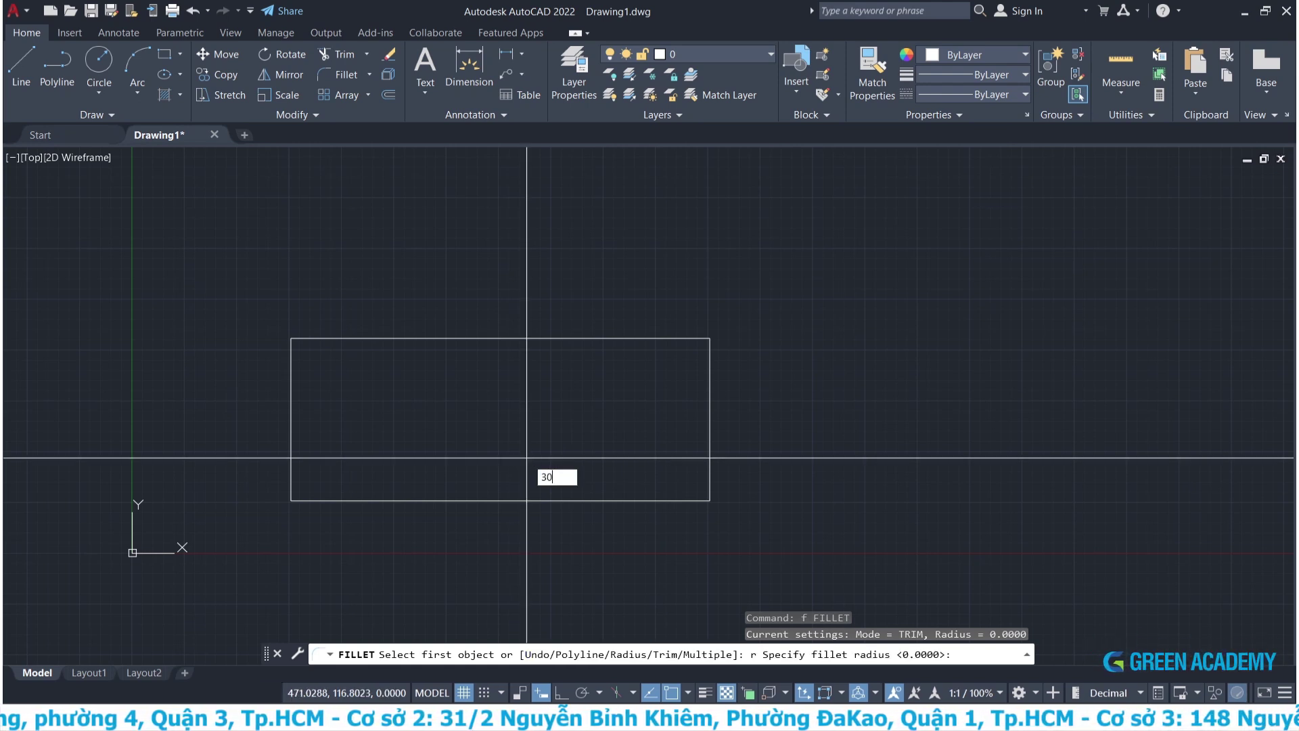
pyautogui.press('Return')
pyautogui.click(597, 654)
pyautogui.write('P')
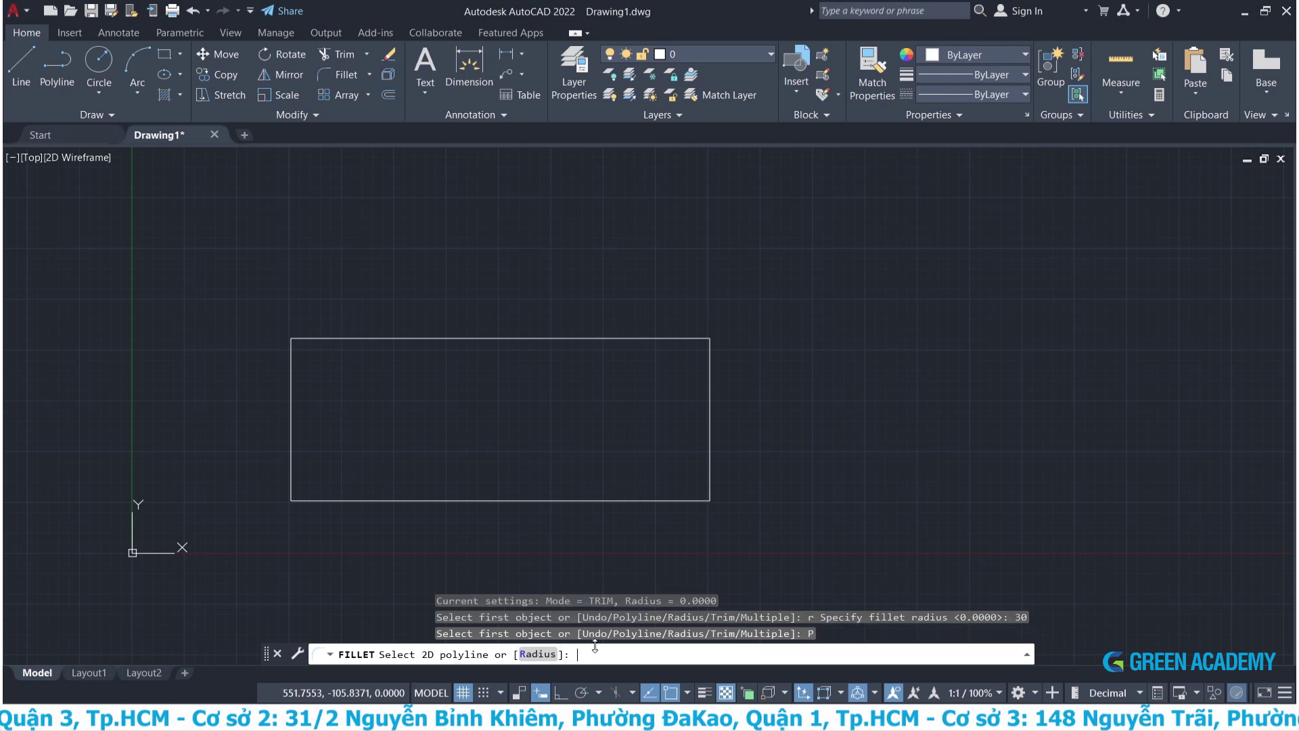
pyautogui.click(602, 504)
pyautogui.scroll(-3, 672, 419)
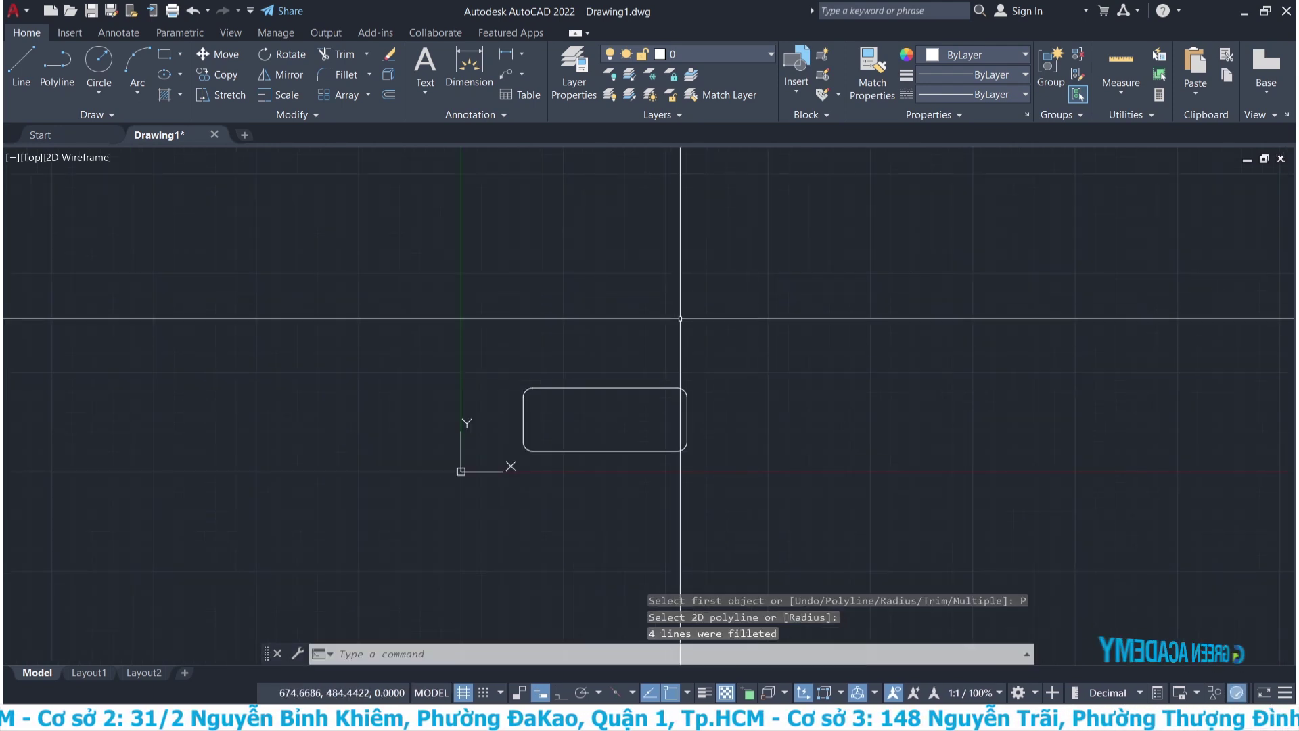
pyautogui.moveTo(627, 358); pyautogui.dragTo(555, 435, button='middle')
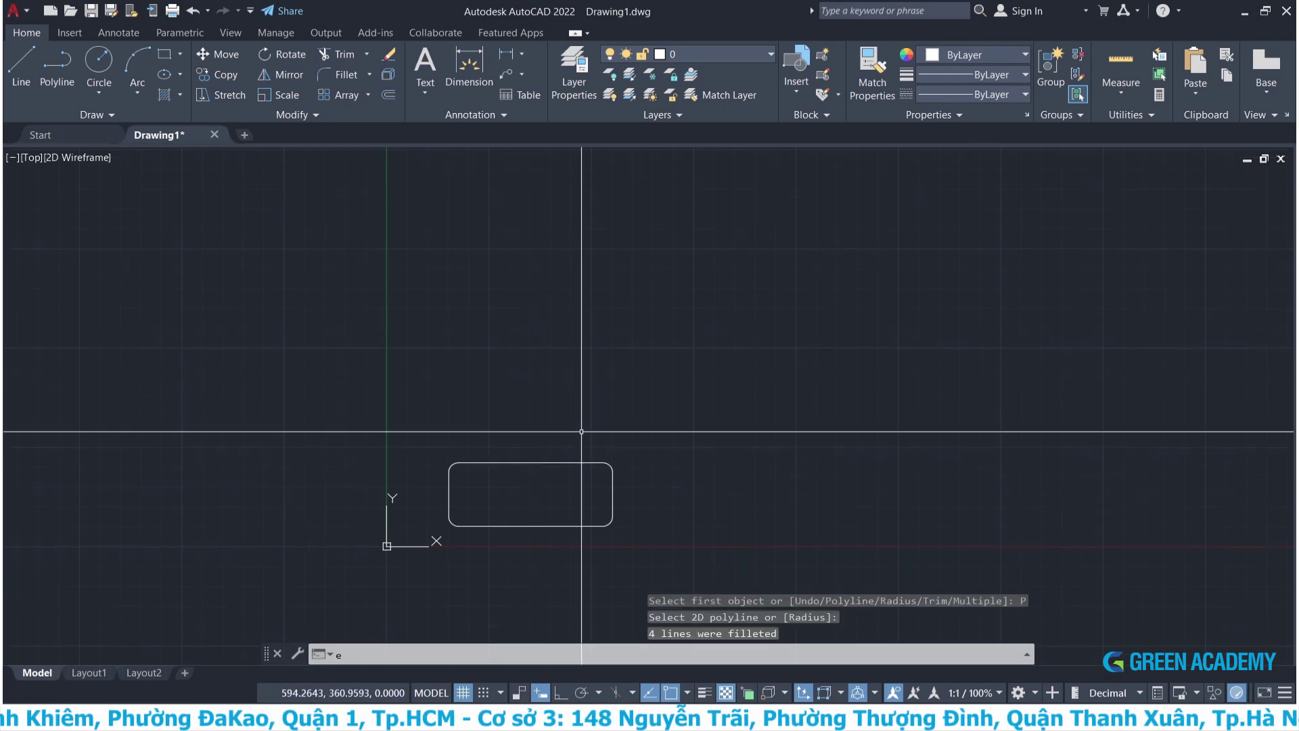
# Draw the bowl ellipse from the tank's top midpoint: 500 vertical axis, 200 half-width, Ortho on.
pyautogui.write('el')
pyautogui.press('Return')
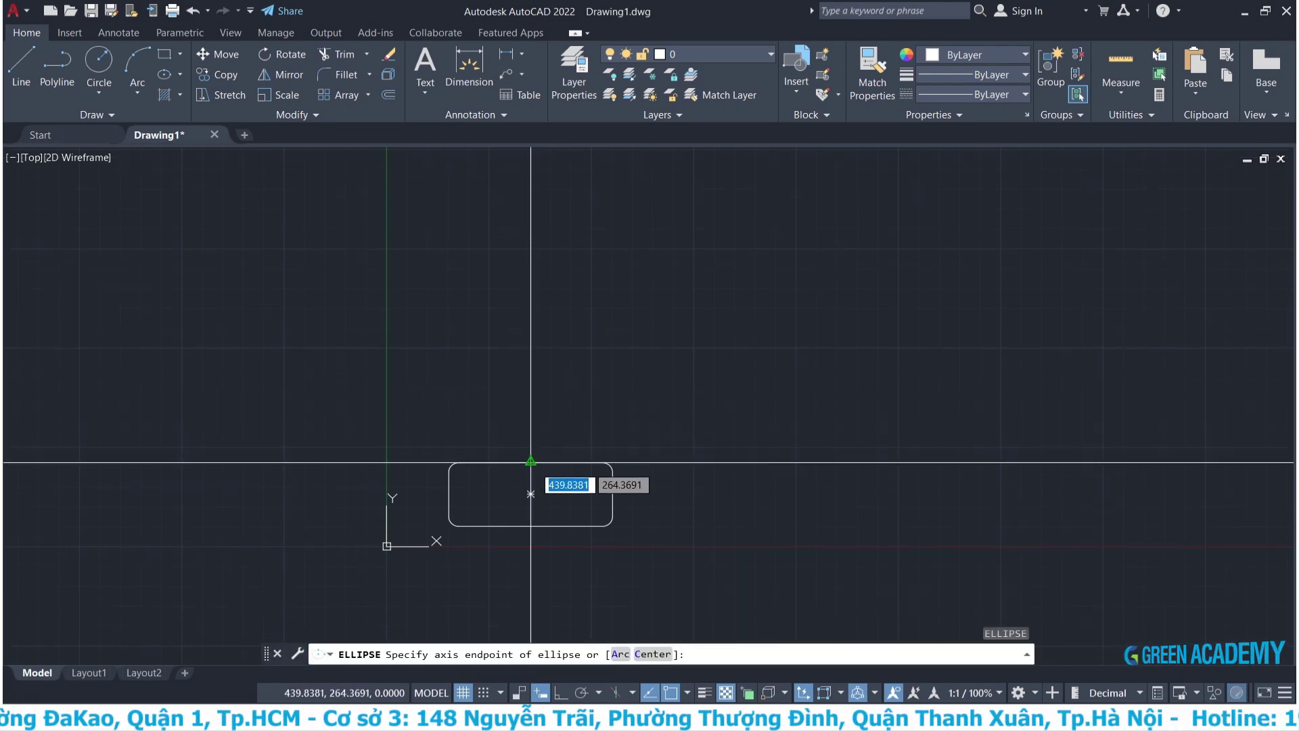
pyautogui.click(530, 494)
pyautogui.press('F8')
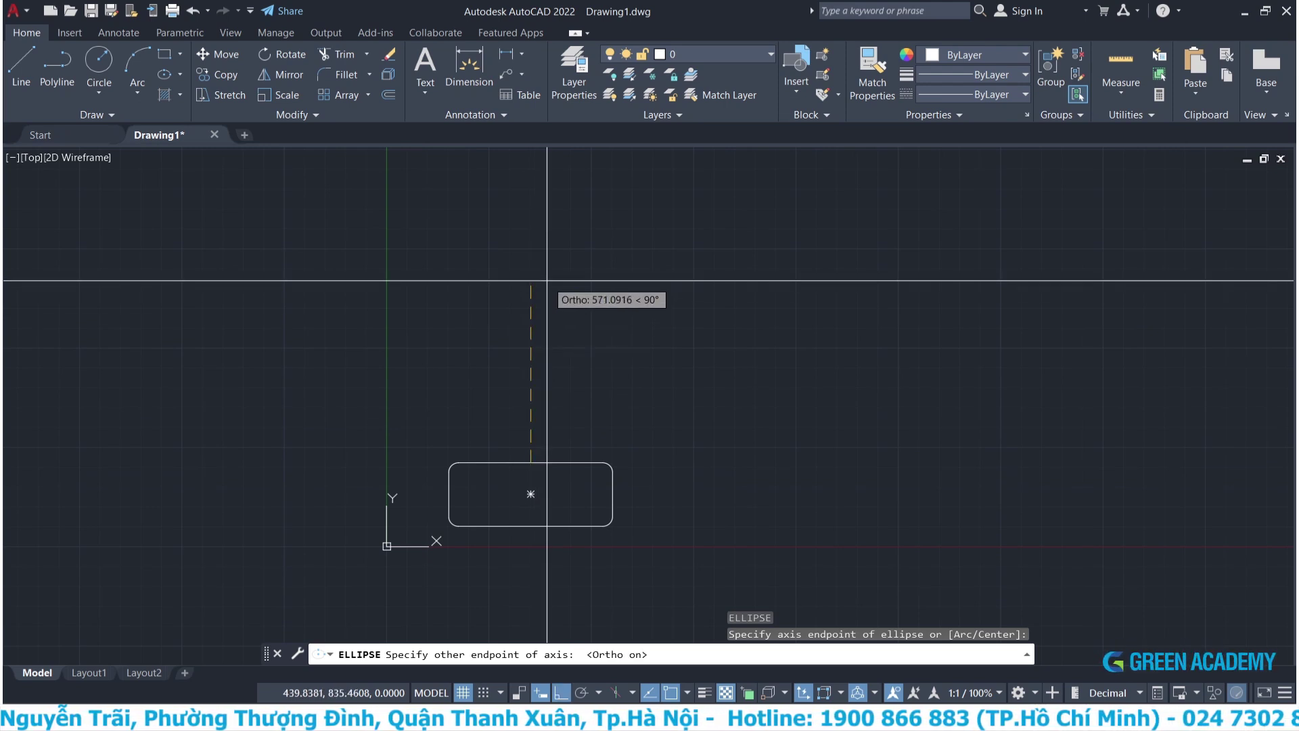
pyautogui.write('500')
pyautogui.press('Return')
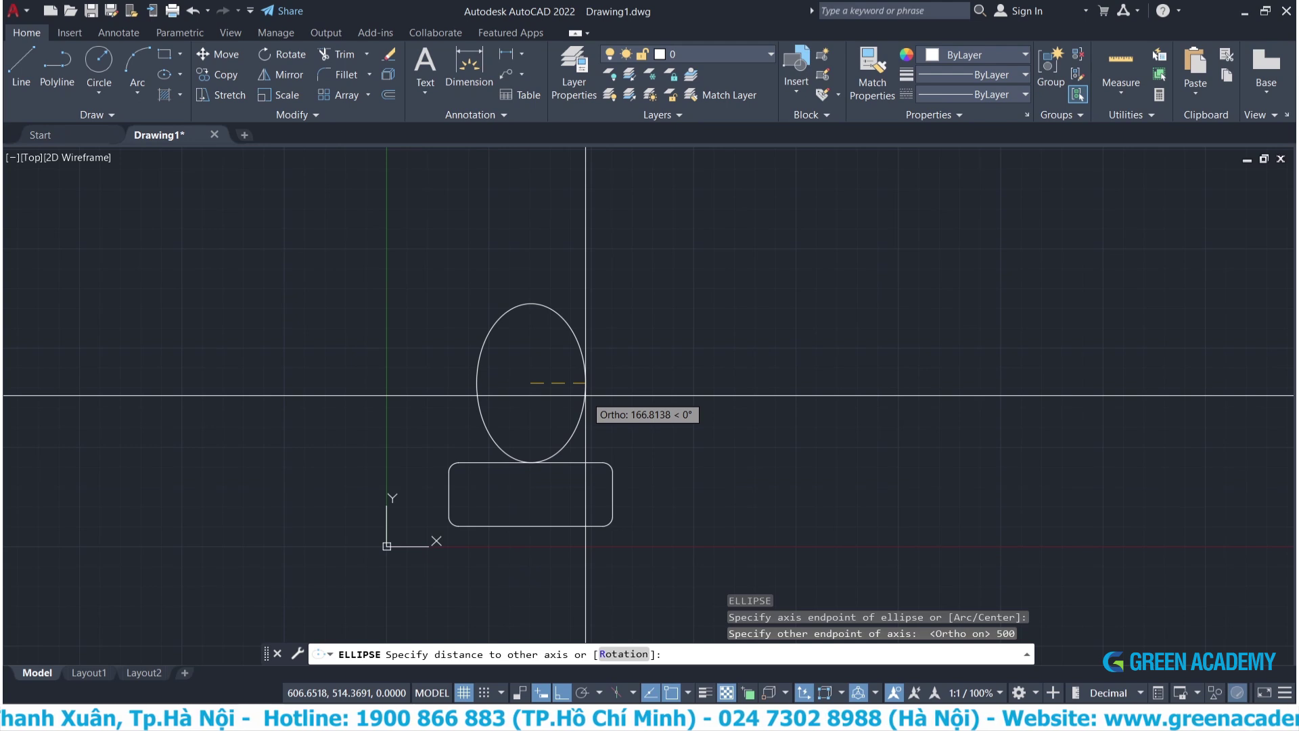
pyautogui.write('200')
pyautogui.press('Return')
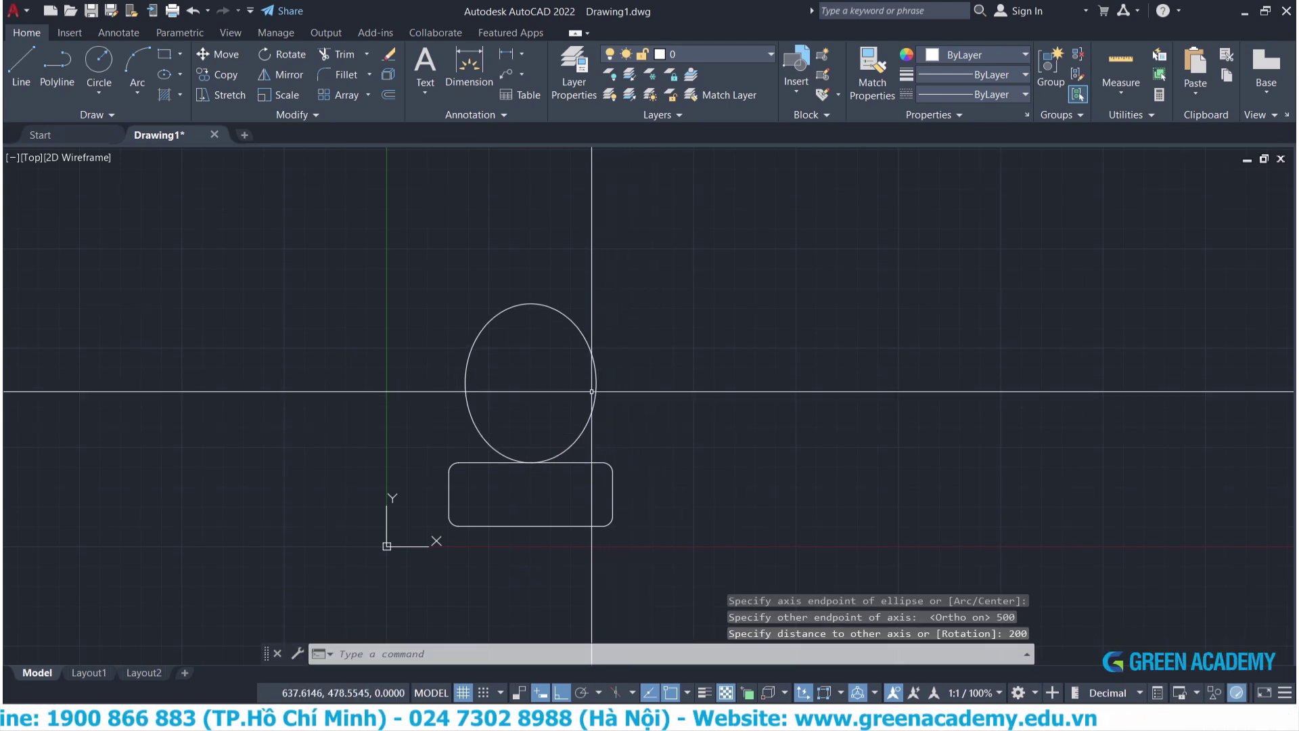
pyautogui.moveTo(581, 386); pyautogui.dragTo(517, 350, button='middle')
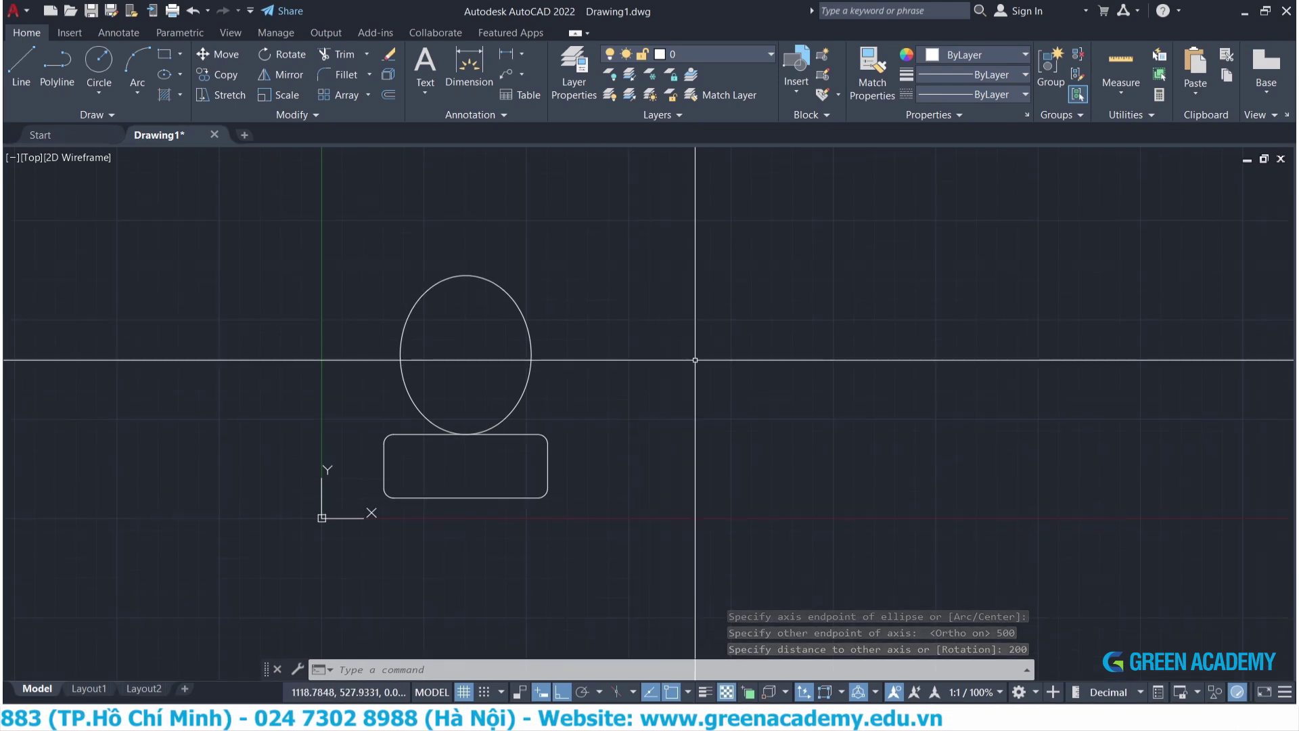
pyautogui.moveTo(690, 354); pyautogui.dragTo(655, 345, button='middle')
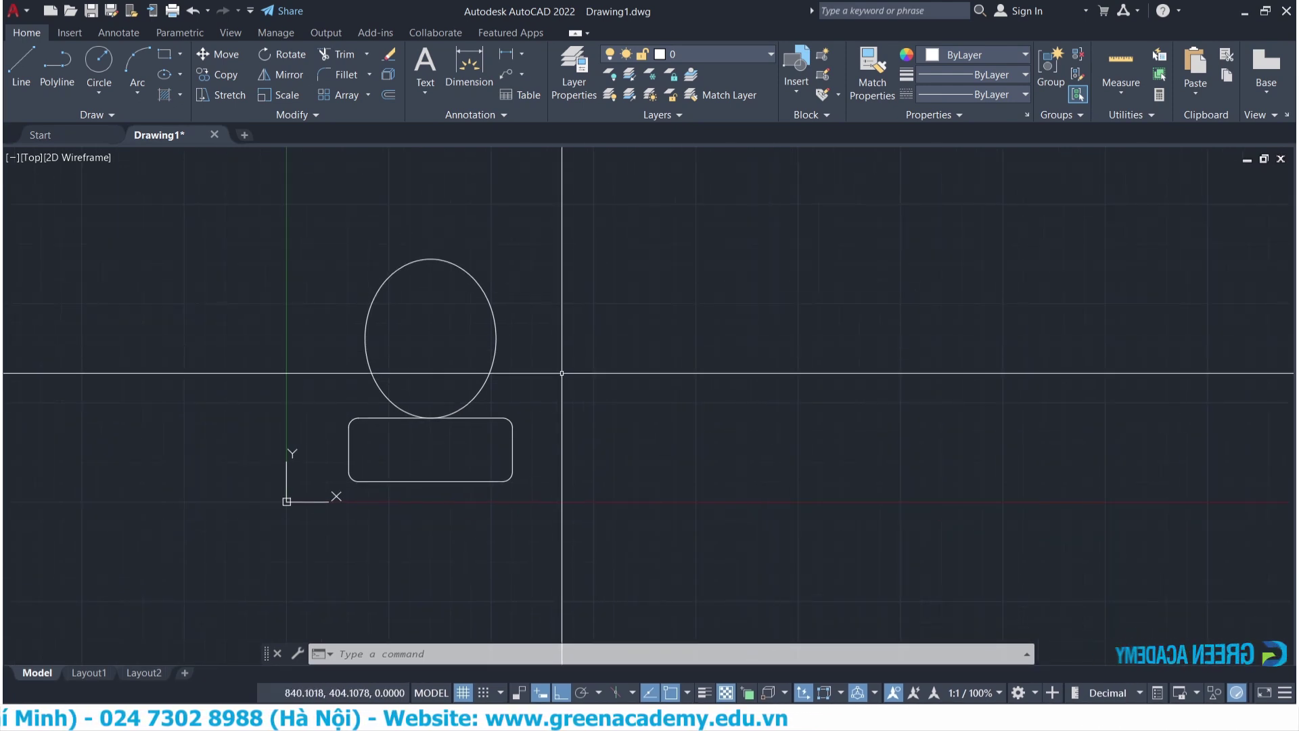
# Draw a 550 × 450 sink rectangle to the right of the toilet.
pyautogui.write('rec')
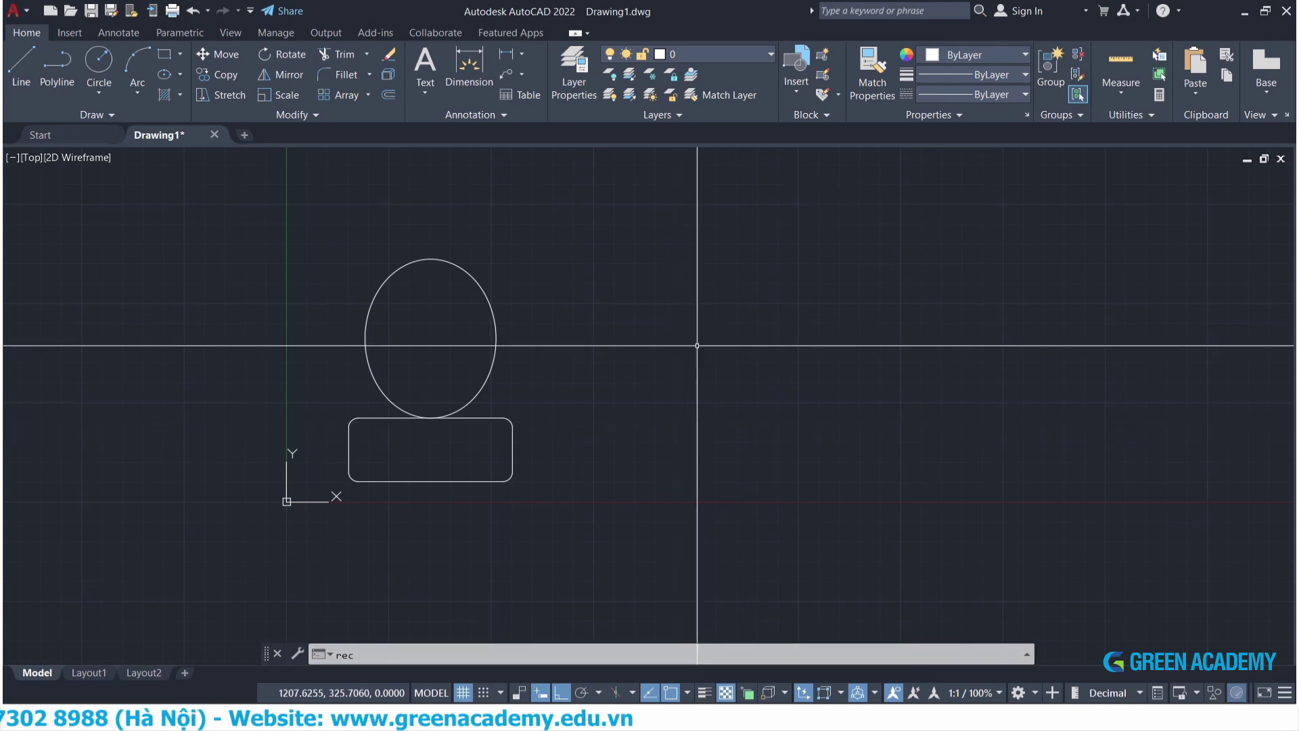
pyautogui.press('Return')
pyautogui.click(621, 477)
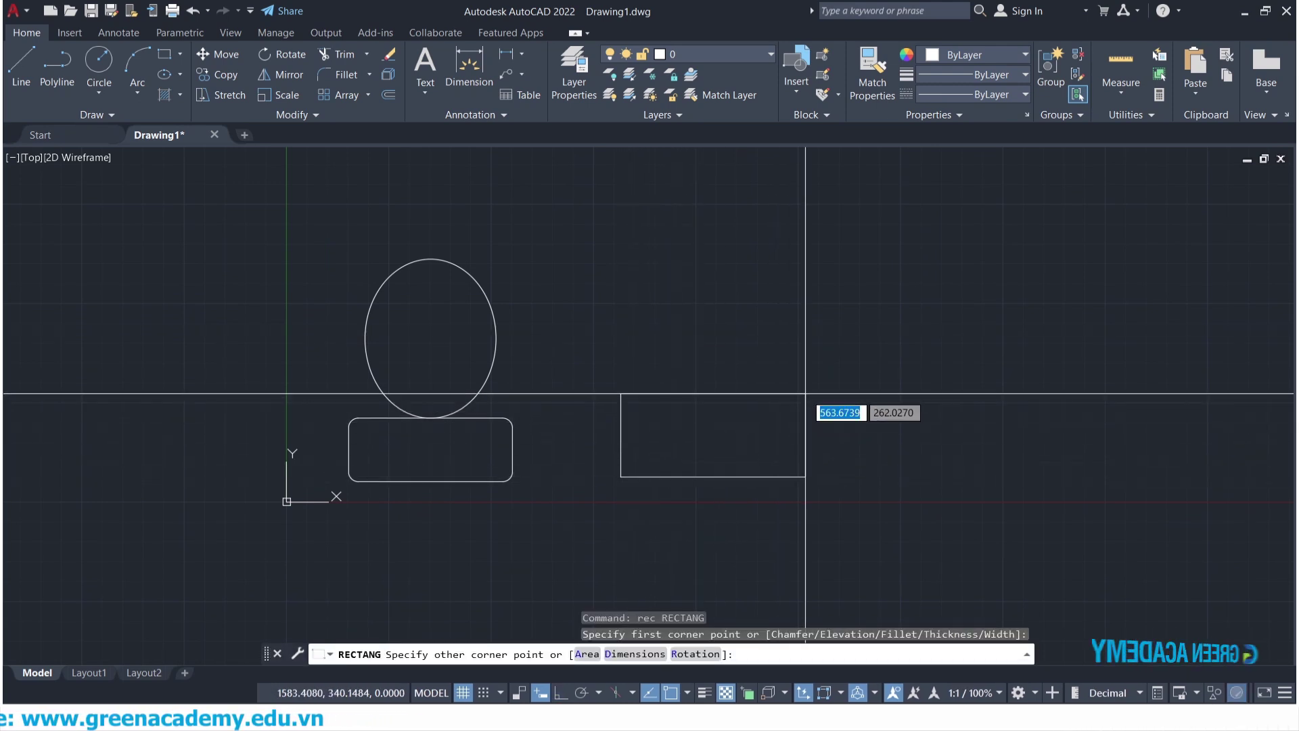
pyautogui.write('550')
pyautogui.press('Tab')
pyautogui.write('4')
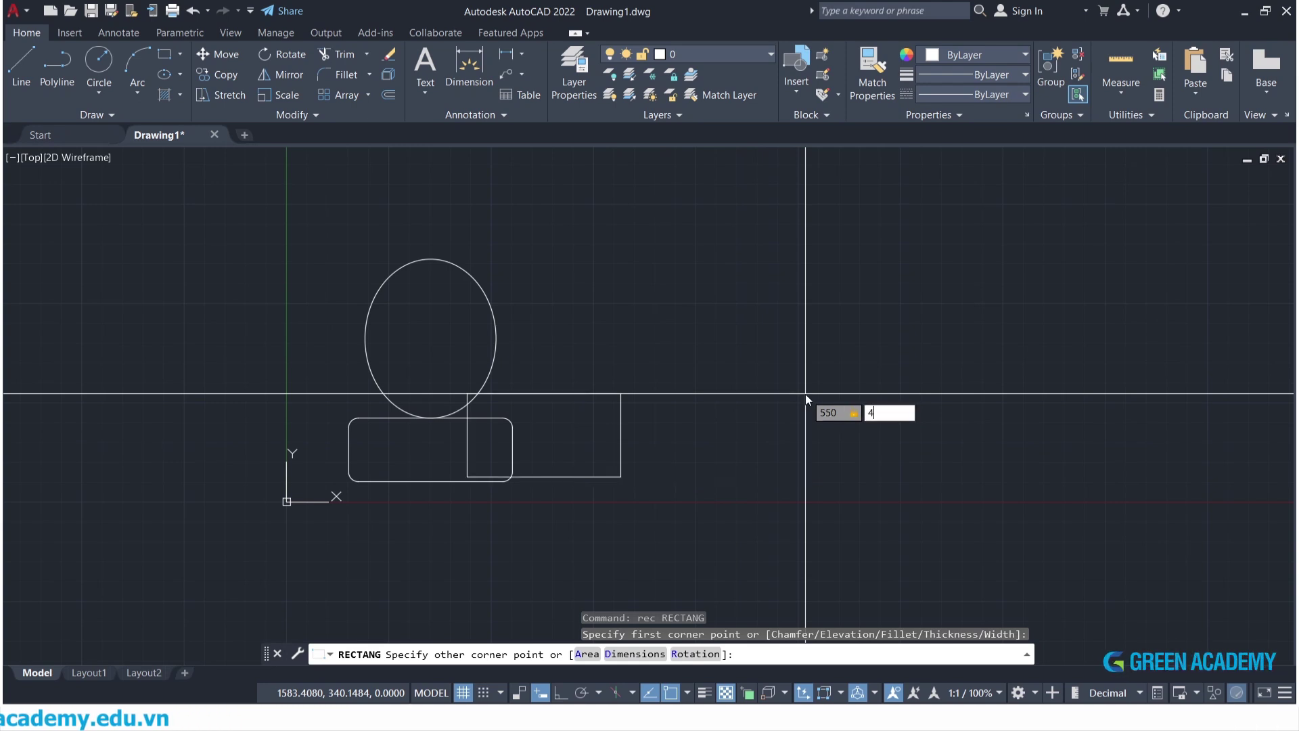
pyautogui.write('50')
pyautogui.press('Return')
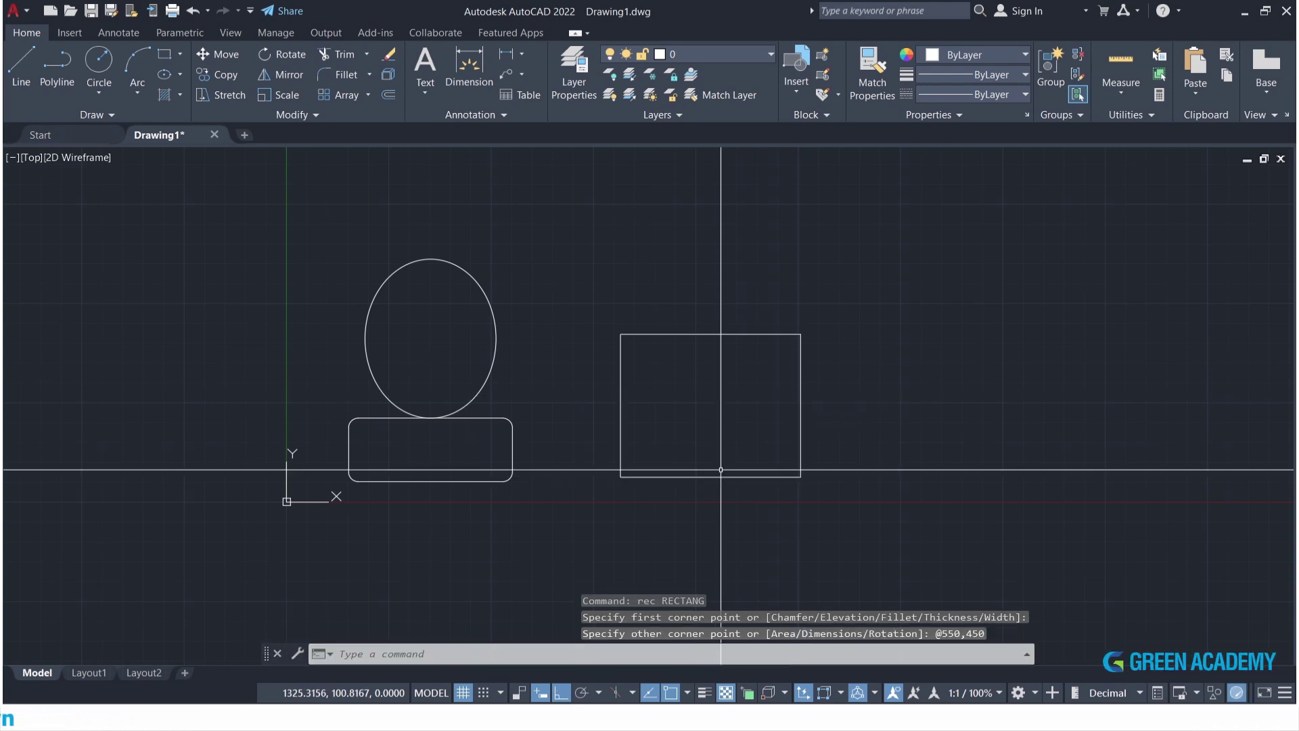
pyautogui.scroll(2, 772, 337)
# Set the fillet radius to 50 and round the rectangle's top-left corner.
pyautogui.write('f')
pyautogui.press('Return')
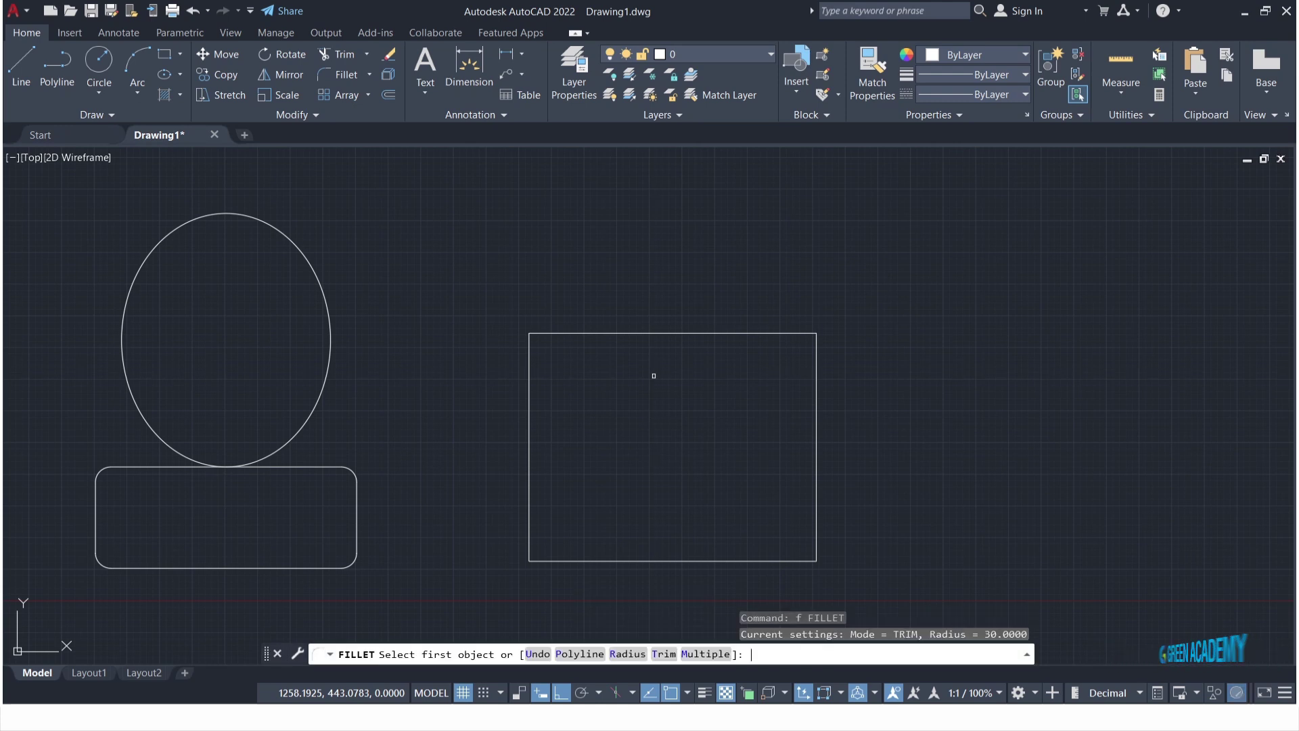
pyautogui.write('r')
pyautogui.press('Return')
pyautogui.write('50')
pyautogui.press('Return')
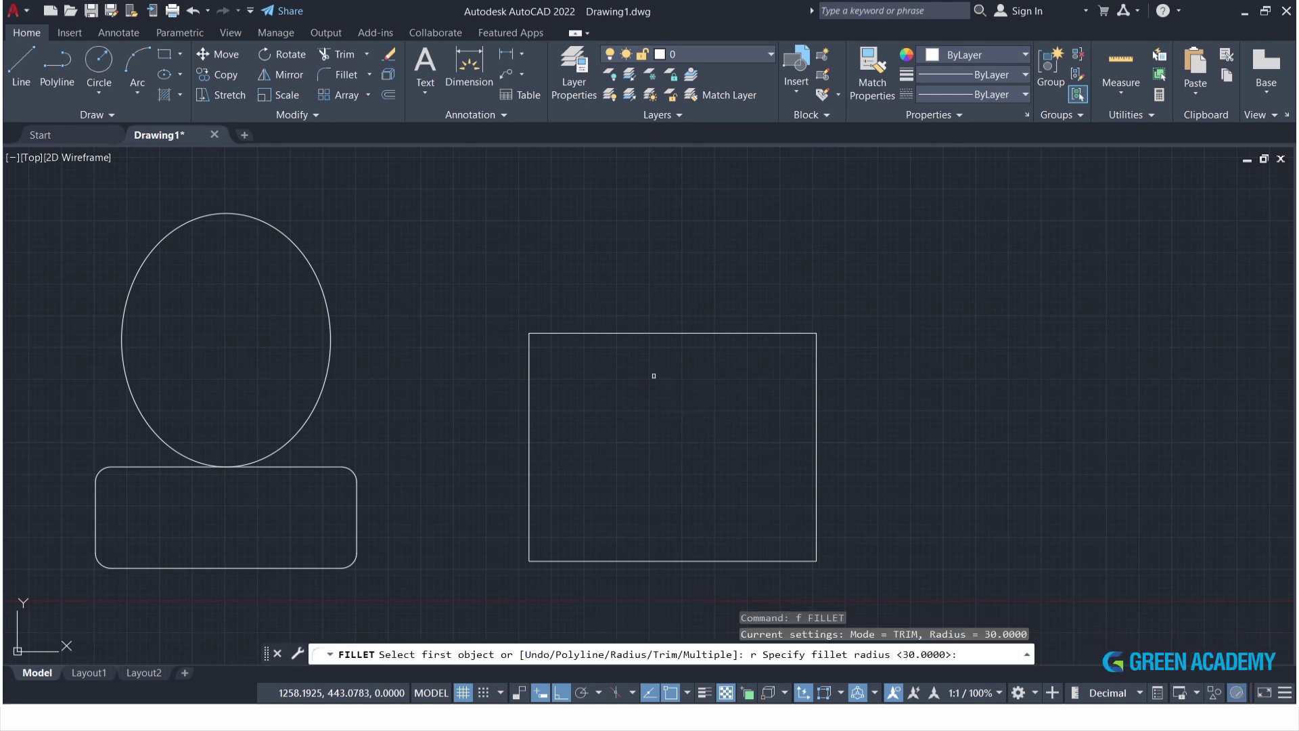
pyautogui.click(530, 350)
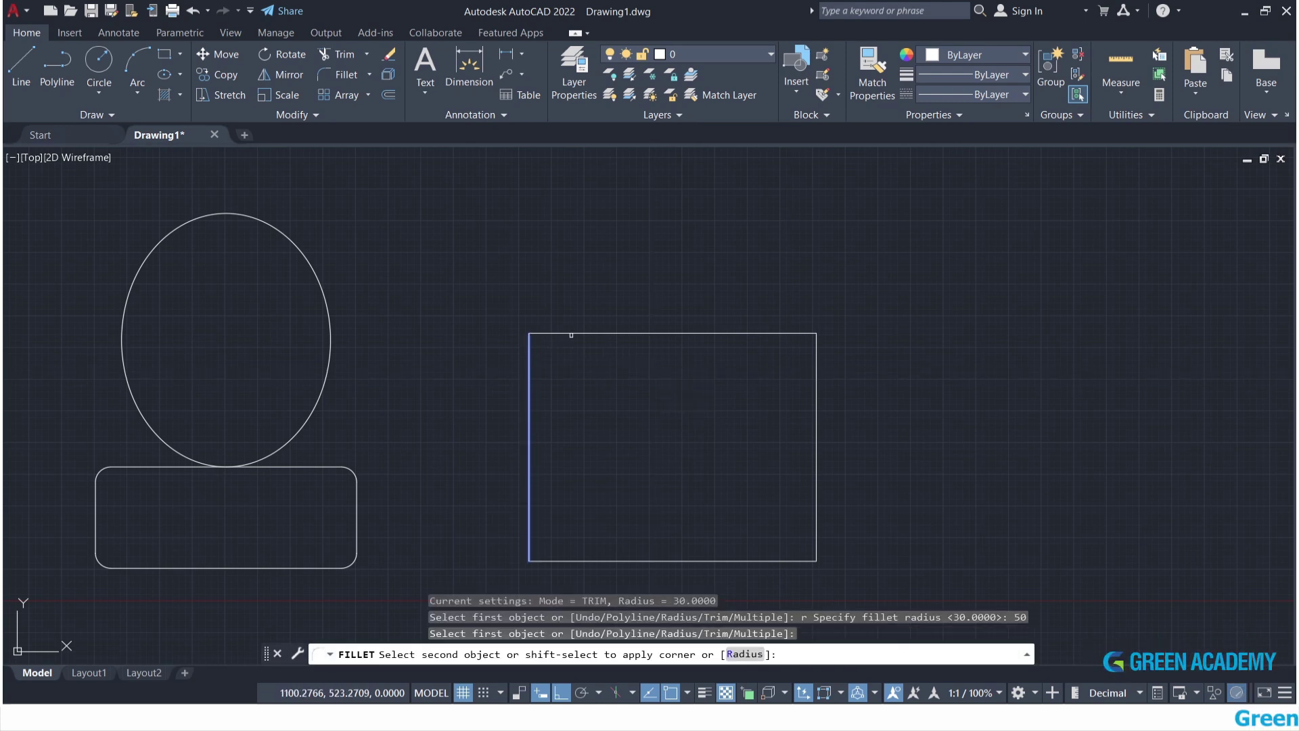
pyautogui.click(572, 335)
# Round the rectangle's top-right corner with the same radius-50 fillet.
pyautogui.press('Return')
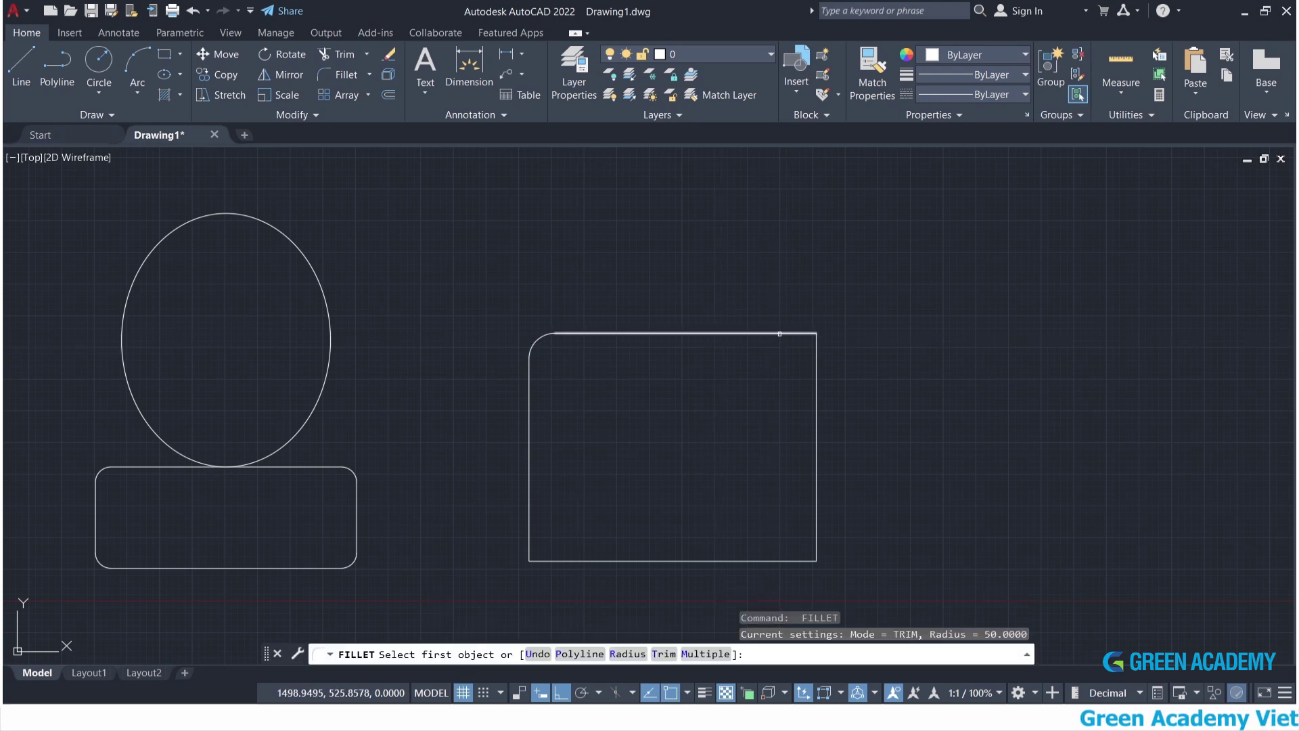
pyautogui.click(779, 333)
pyautogui.click(817, 368)
pyautogui.moveTo(816, 368); pyautogui.dragTo(751, 318, button='middle')
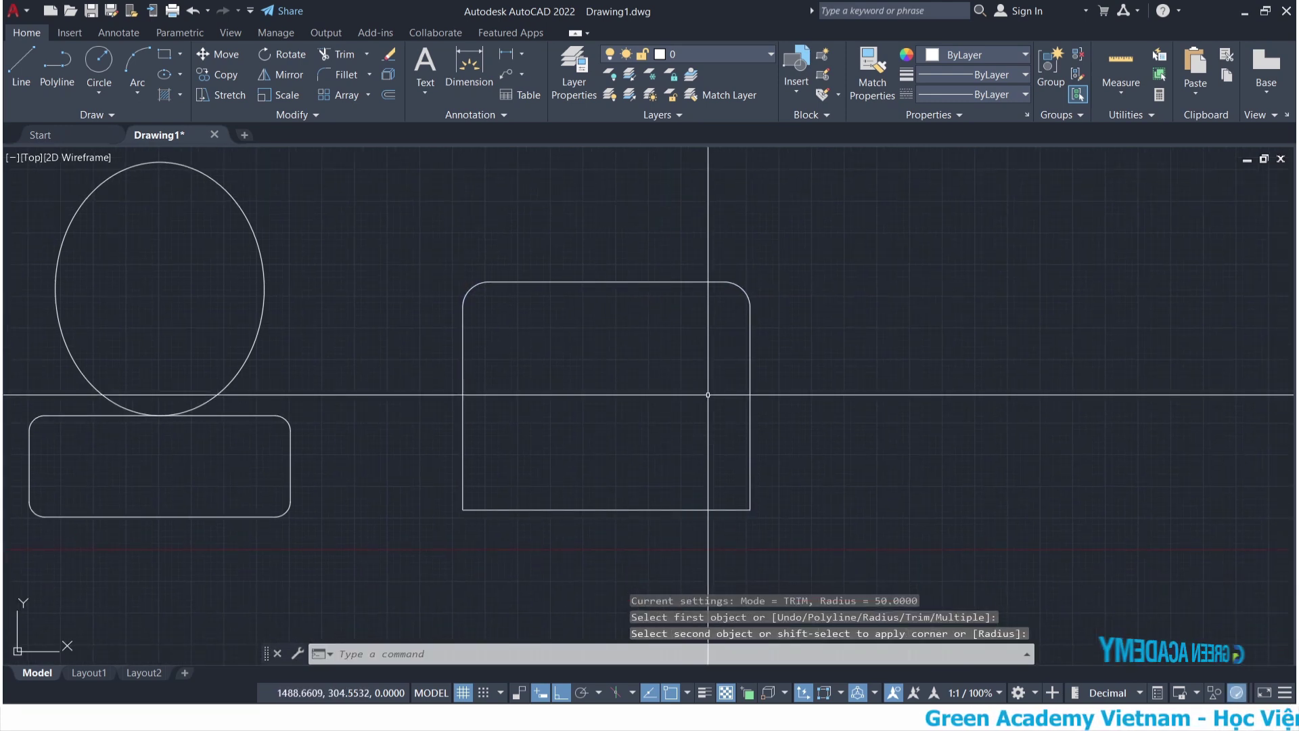
pyautogui.write('o')
pyautogui.press('Return')
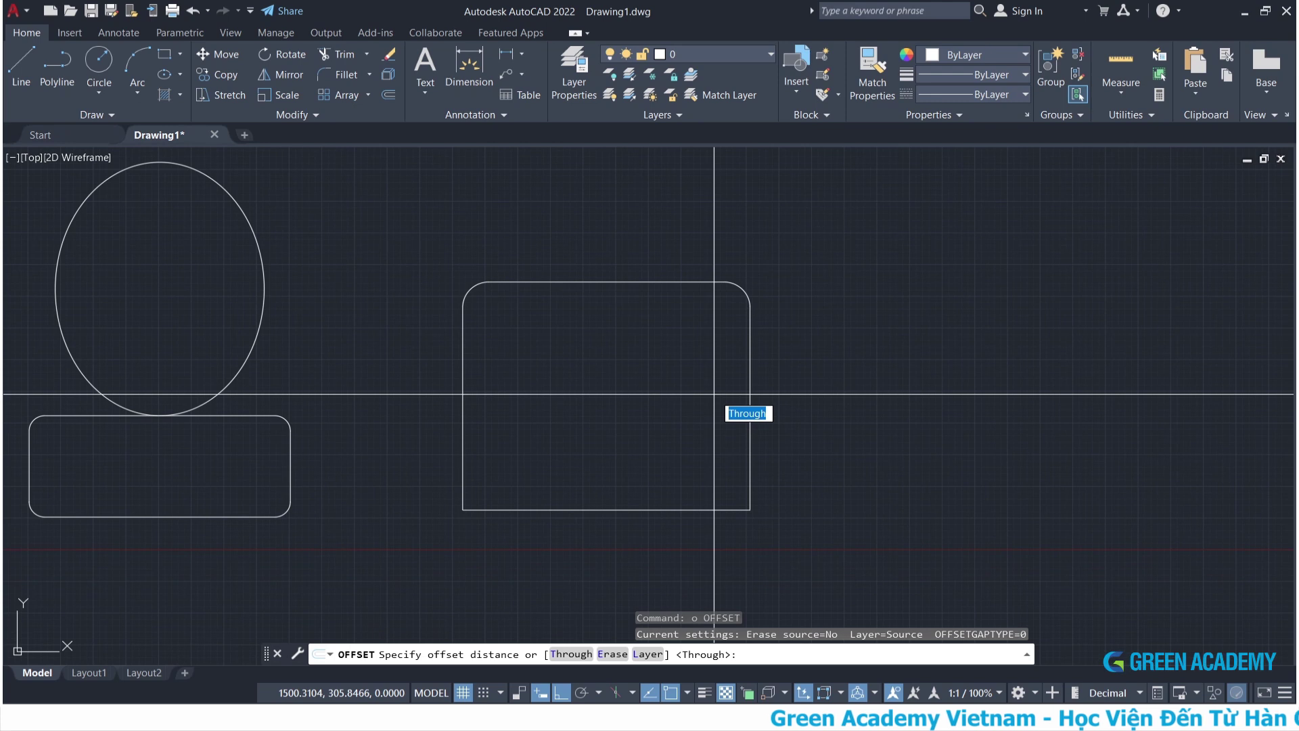
# Offset the rounded sink rectangle 50 units inward to form the inner basin.
pyautogui.write('0')
pyautogui.press('Return')
pyautogui.click(720, 285)
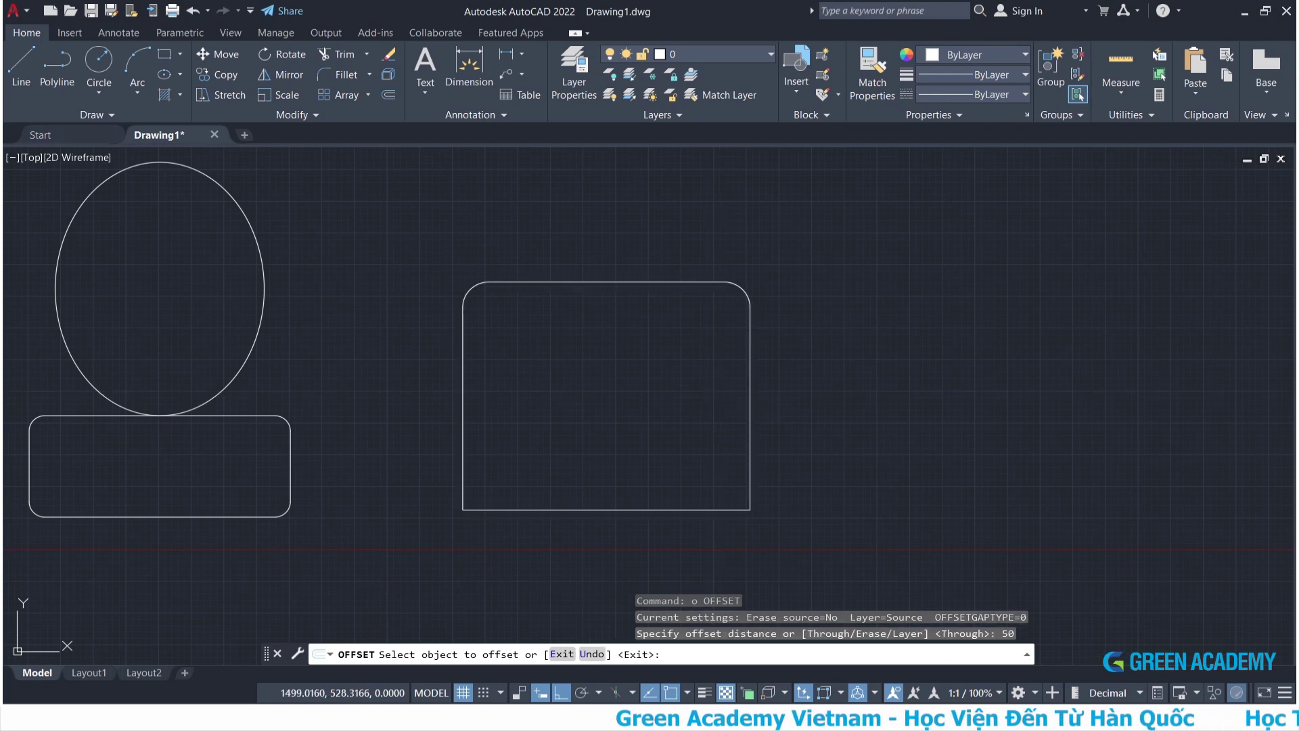
pyautogui.click(542, 335)
pyautogui.press('Escape')
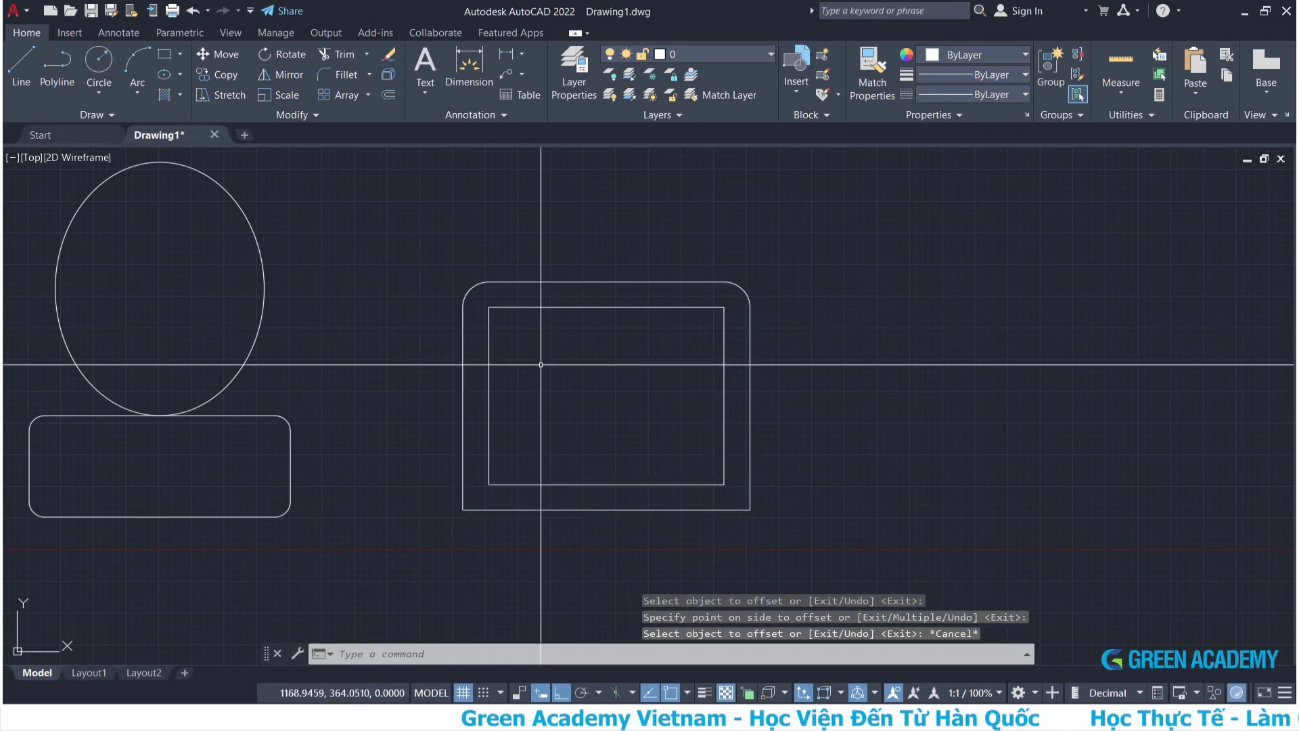
# Fillet the inner rectangle's top-left corner with radius 50.
pyautogui.write('f')
pyautogui.press('Return')
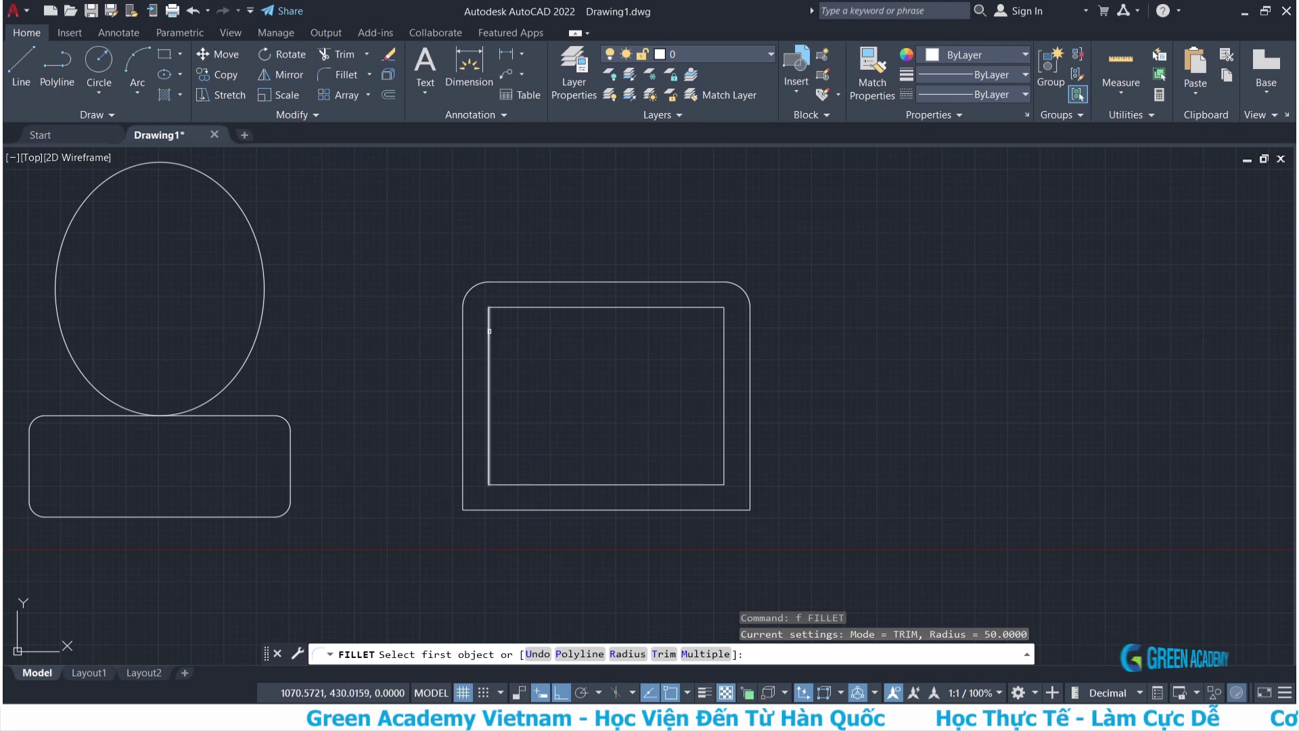
pyautogui.click(488, 335)
pyautogui.click(513, 307)
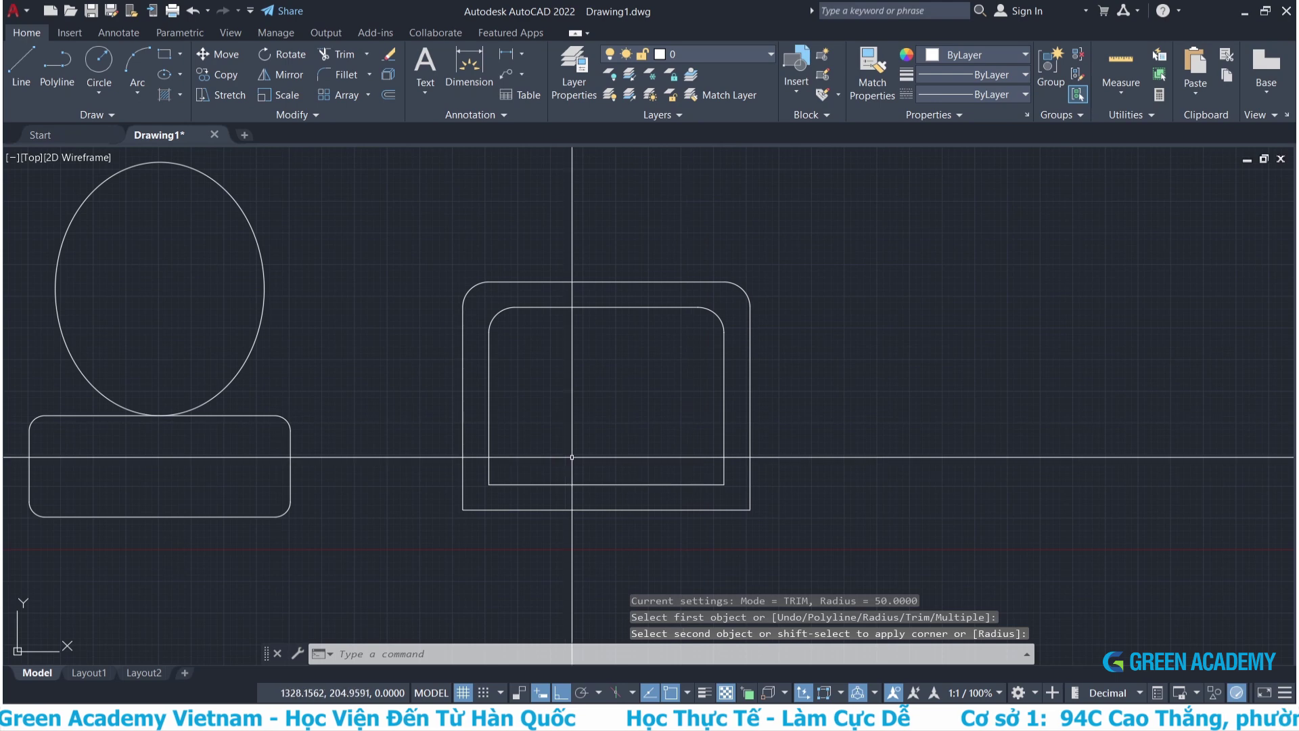
pyautogui.moveTo(620, 440)
pyautogui.mouseDown(button='middle')
pyautogui.moveTo(723, 452)
pyautogui.moveTo(716, 429)
pyautogui.mouseUp(button='middle')
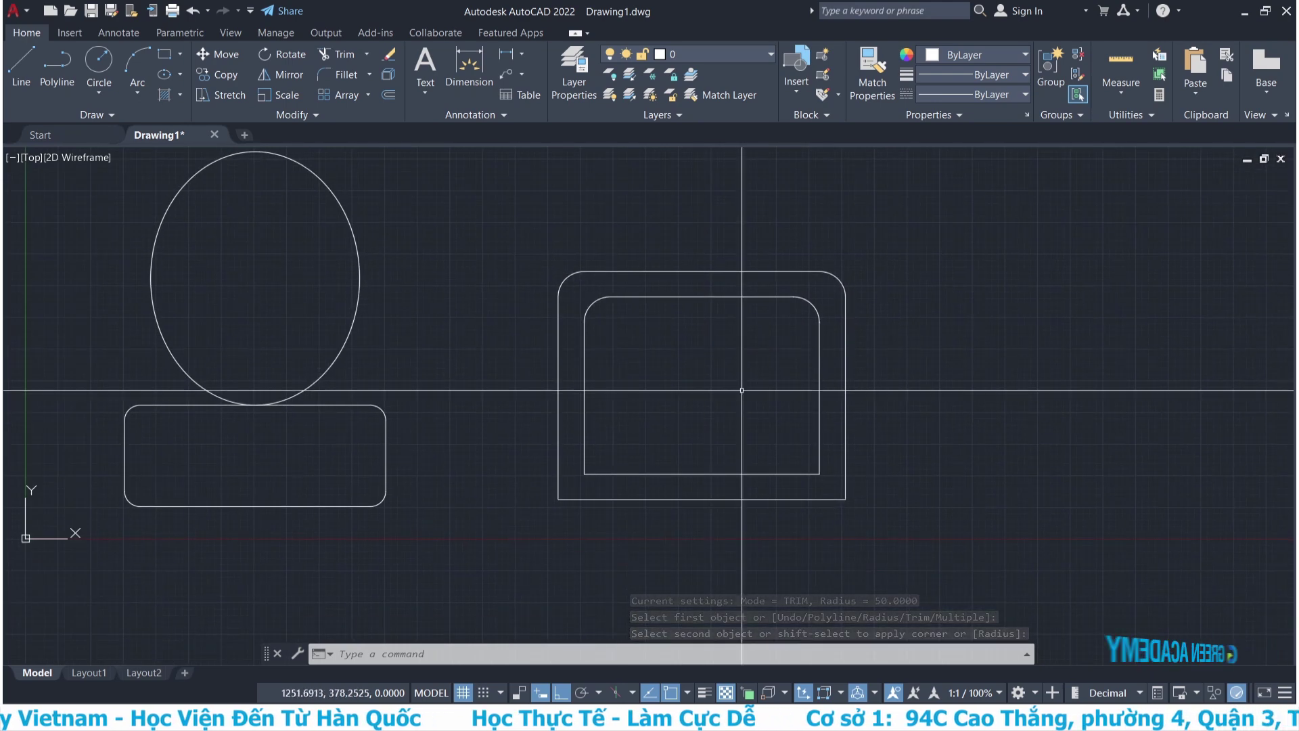
# Draw a radius-25 circle centred on the inner basin's bottom midpoint.
pyautogui.write('c')
pyautogui.press('Return')
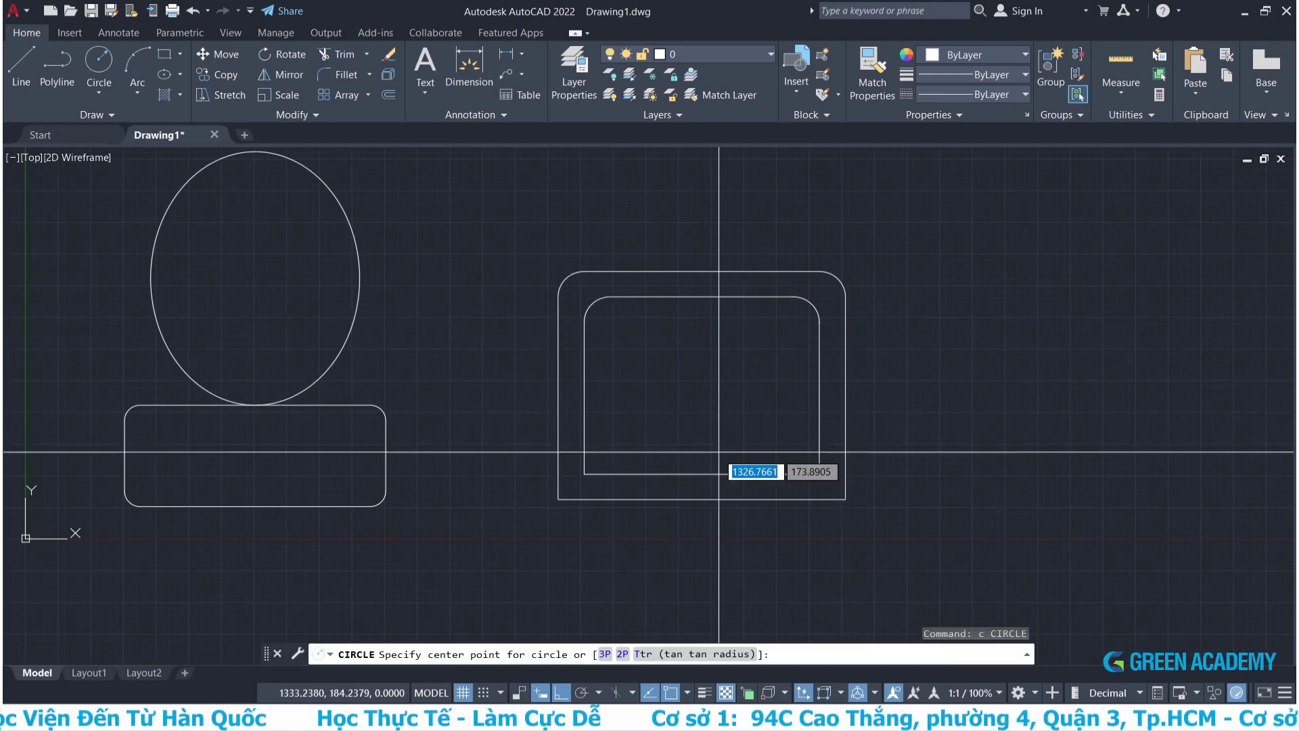
pyautogui.click(702, 473)
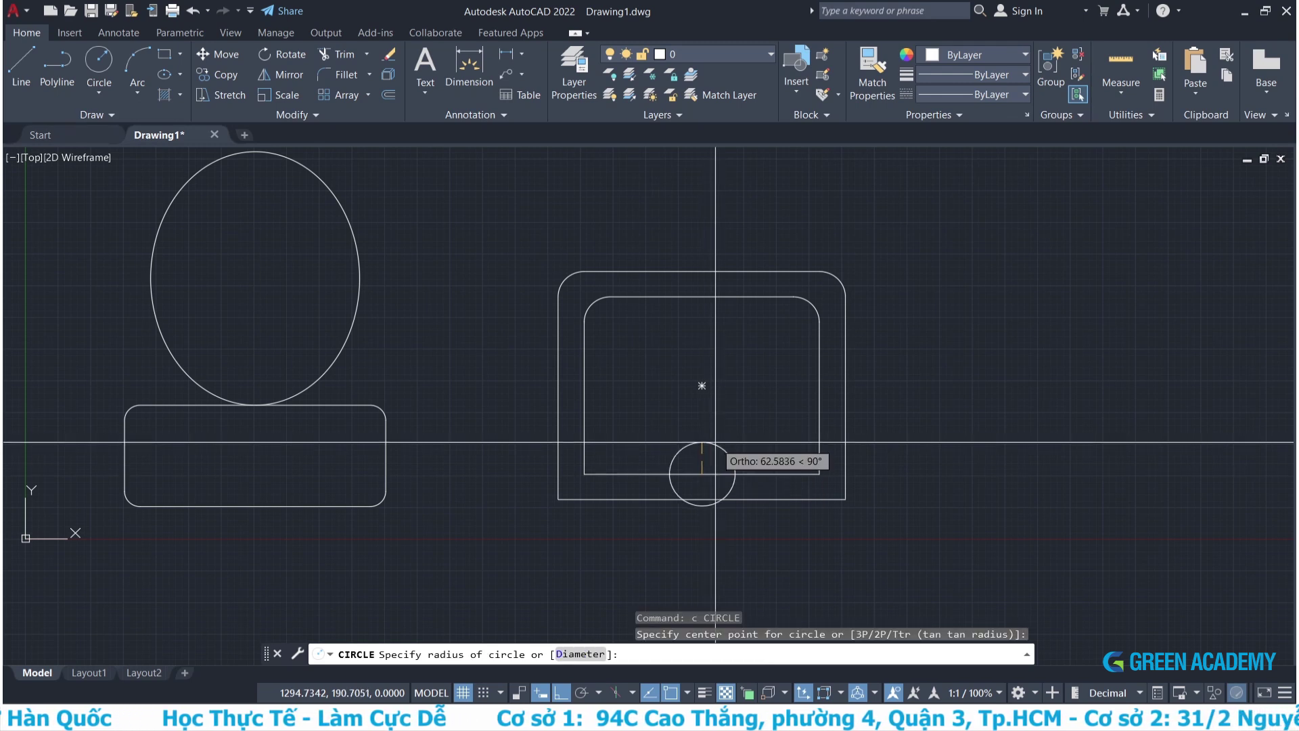
pyautogui.write('25')
pyautogui.press('Return')
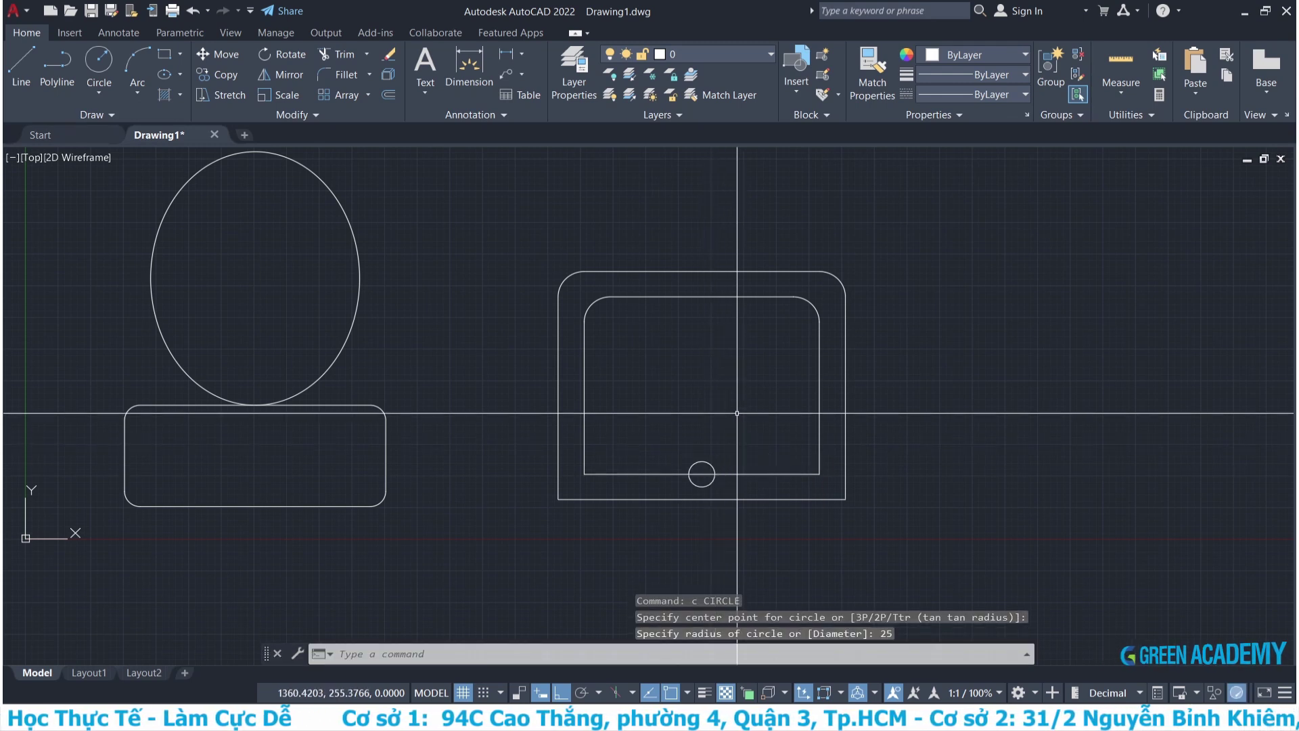
# Move the drain circle 50 units straight up.
pyautogui.write('m')
pyautogui.press('Return')
pyautogui.click(674, 416)
pyautogui.click(719, 494)
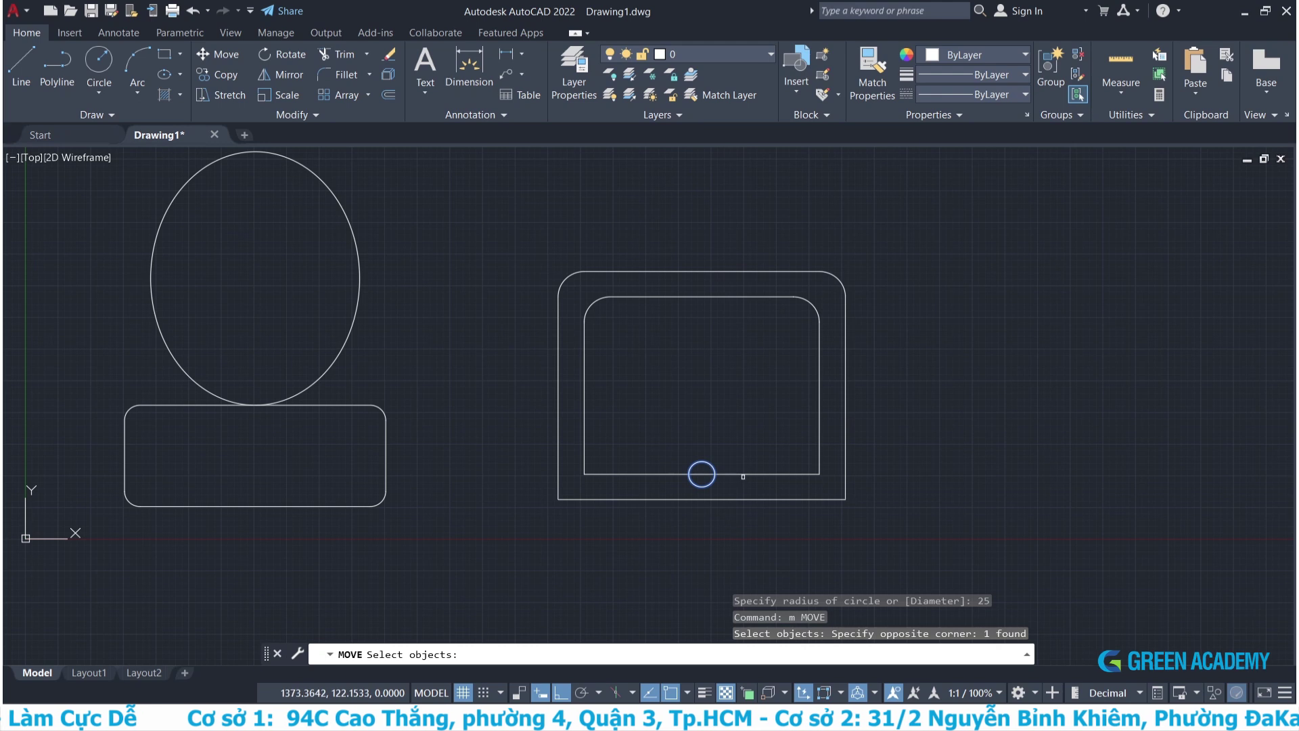
pyautogui.press('Return')
pyautogui.click(737, 451)
pyautogui.write('5')
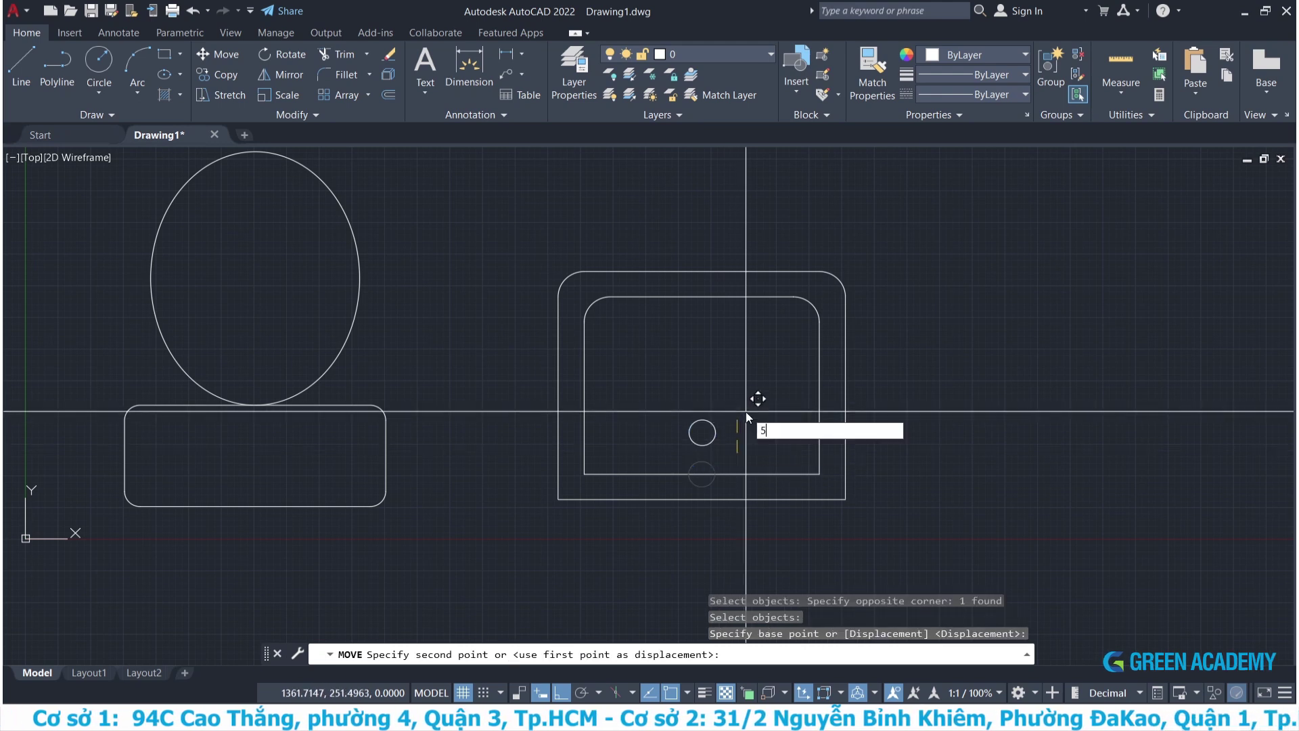
pyautogui.write('0')
pyautogui.press('Return')
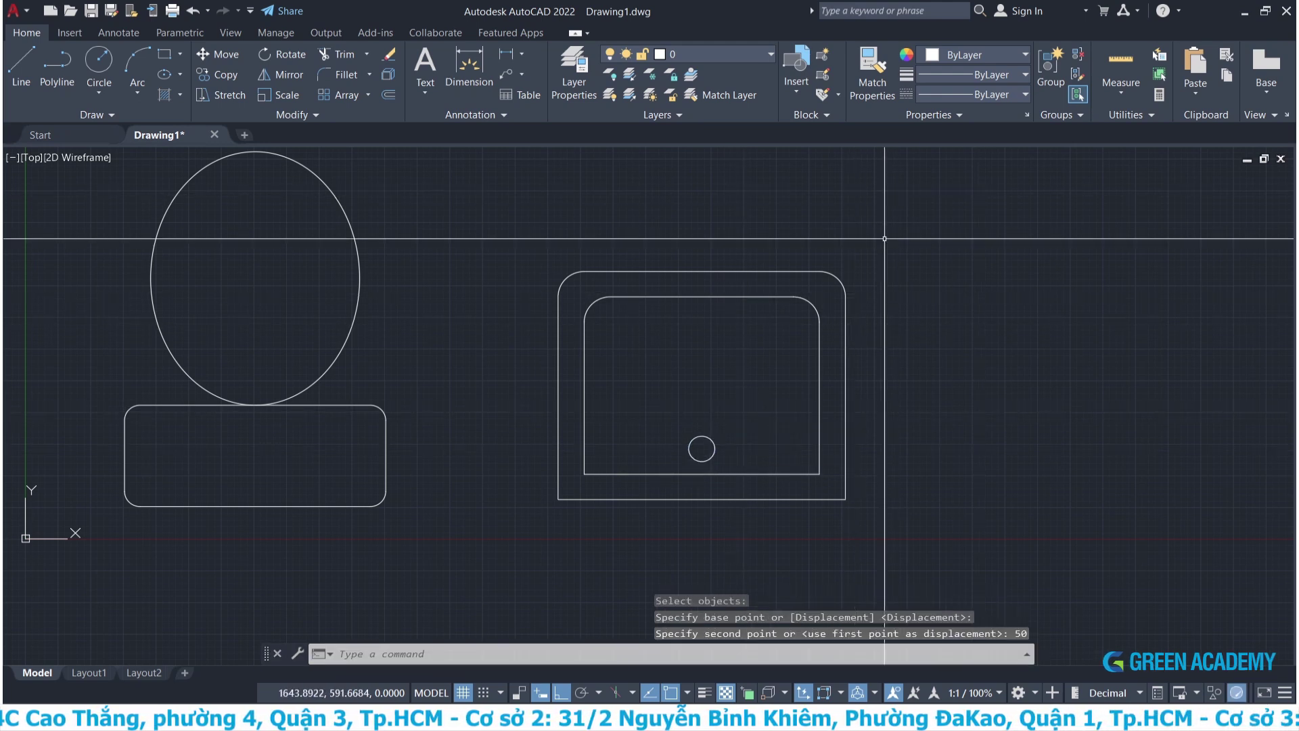
pyautogui.moveTo(839, 274); pyautogui.dragTo(1011, 304, button='middle')
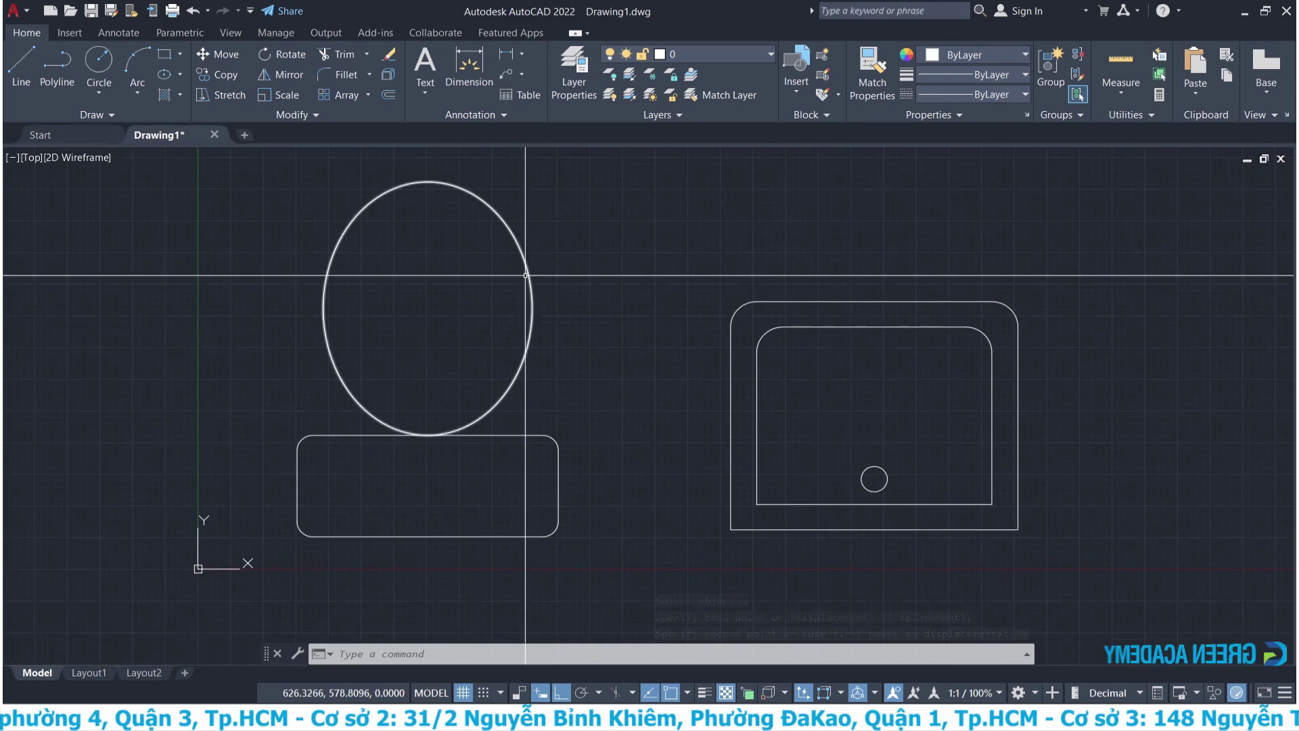
# Offset the toilet ellipse 50 units inward.
pyautogui.write('o')
pyautogui.press('Return')
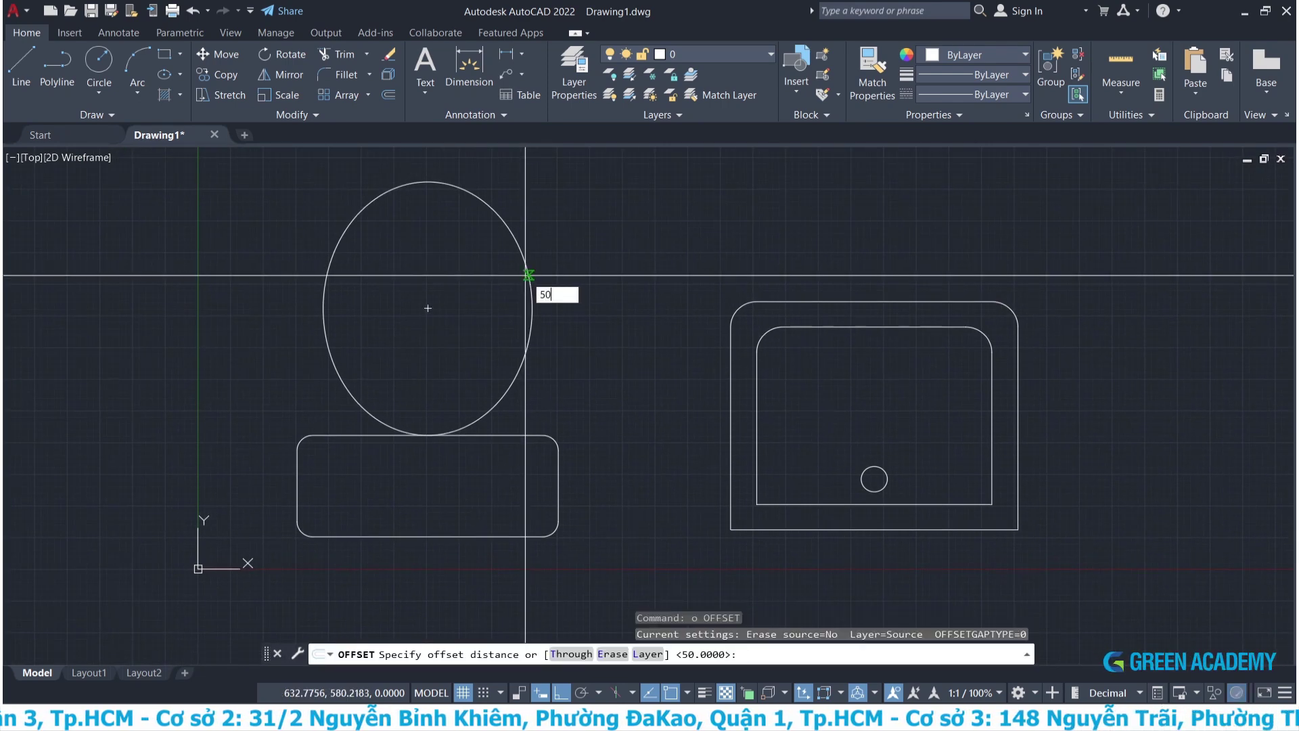
pyautogui.press('Return')
pyautogui.click(530, 291)
pyautogui.click(427, 308)
pyautogui.moveTo(609, 339); pyautogui.dragTo(698, 337, button='middle')
# Copy the sink's drain circle into the lower part of the toilet bowl.
pyautogui.write('cp')
pyautogui.press('Return')
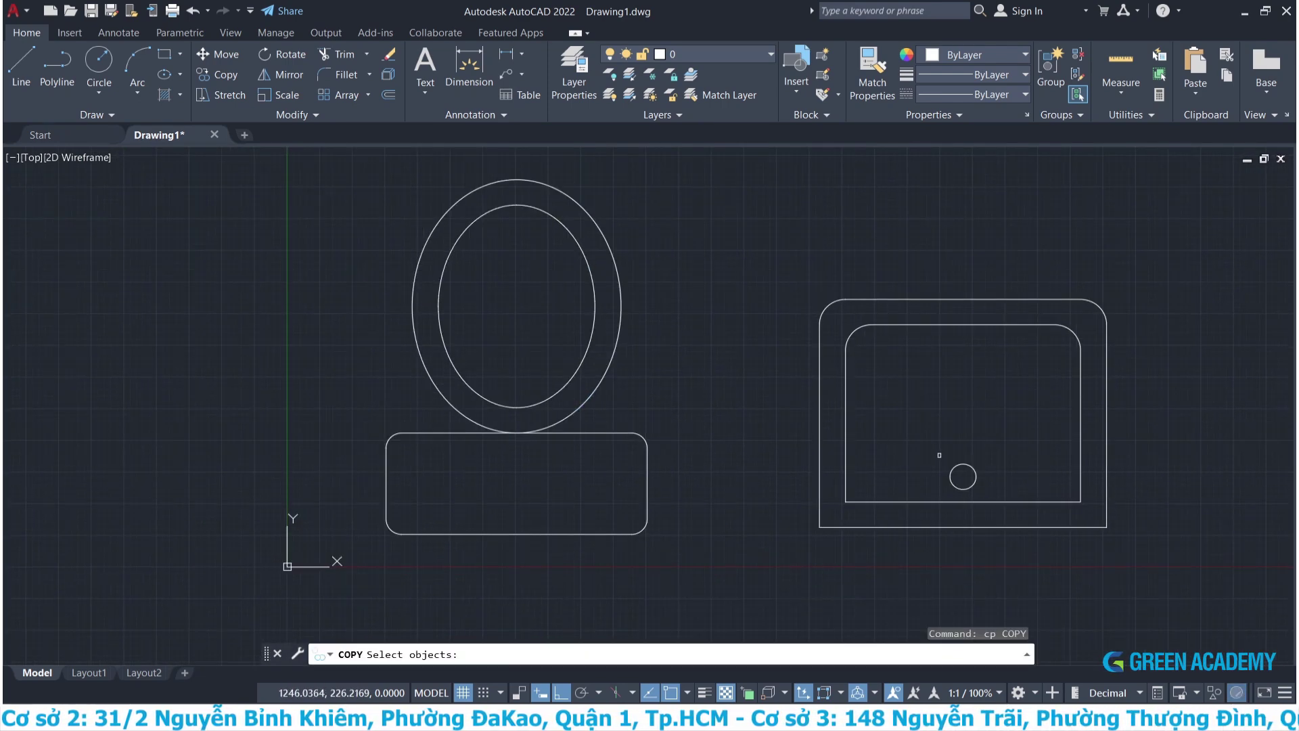
pyautogui.click(939, 455)
pyautogui.click(983, 493)
pyautogui.press('Return')
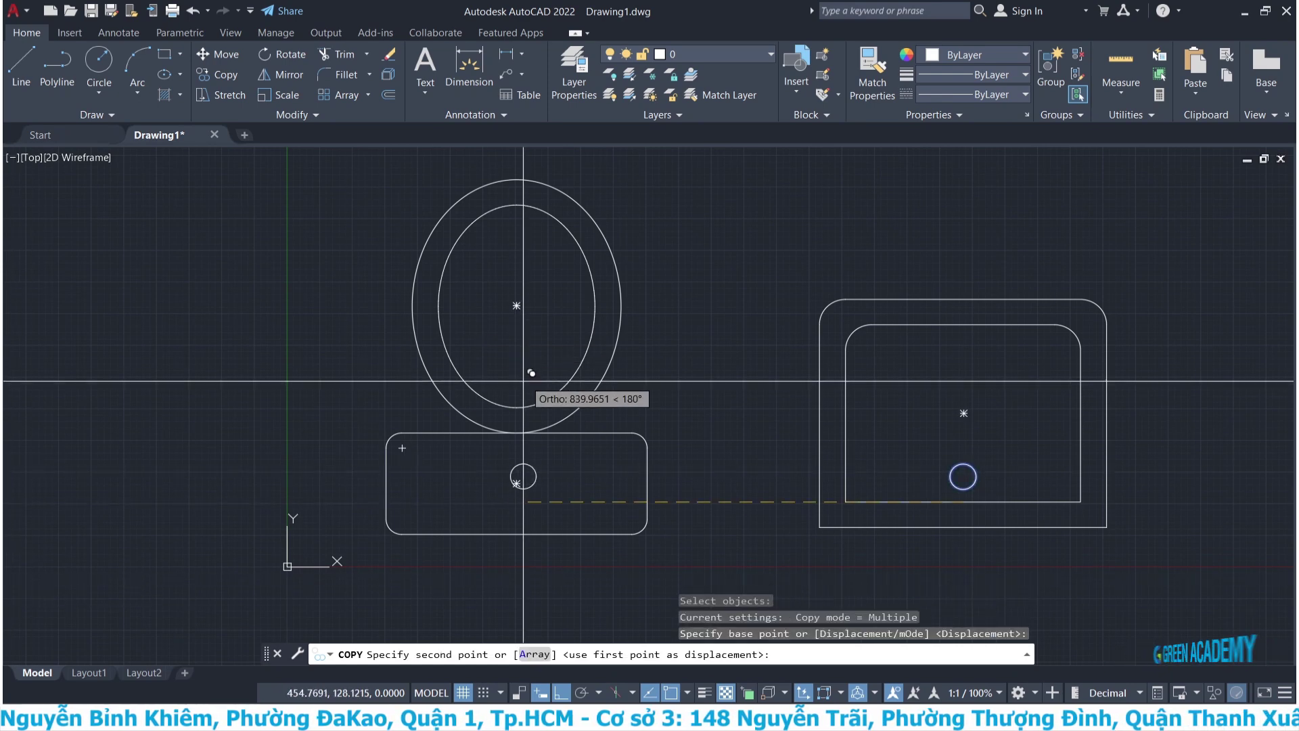
pyautogui.click(517, 382)
pyautogui.press('Return')
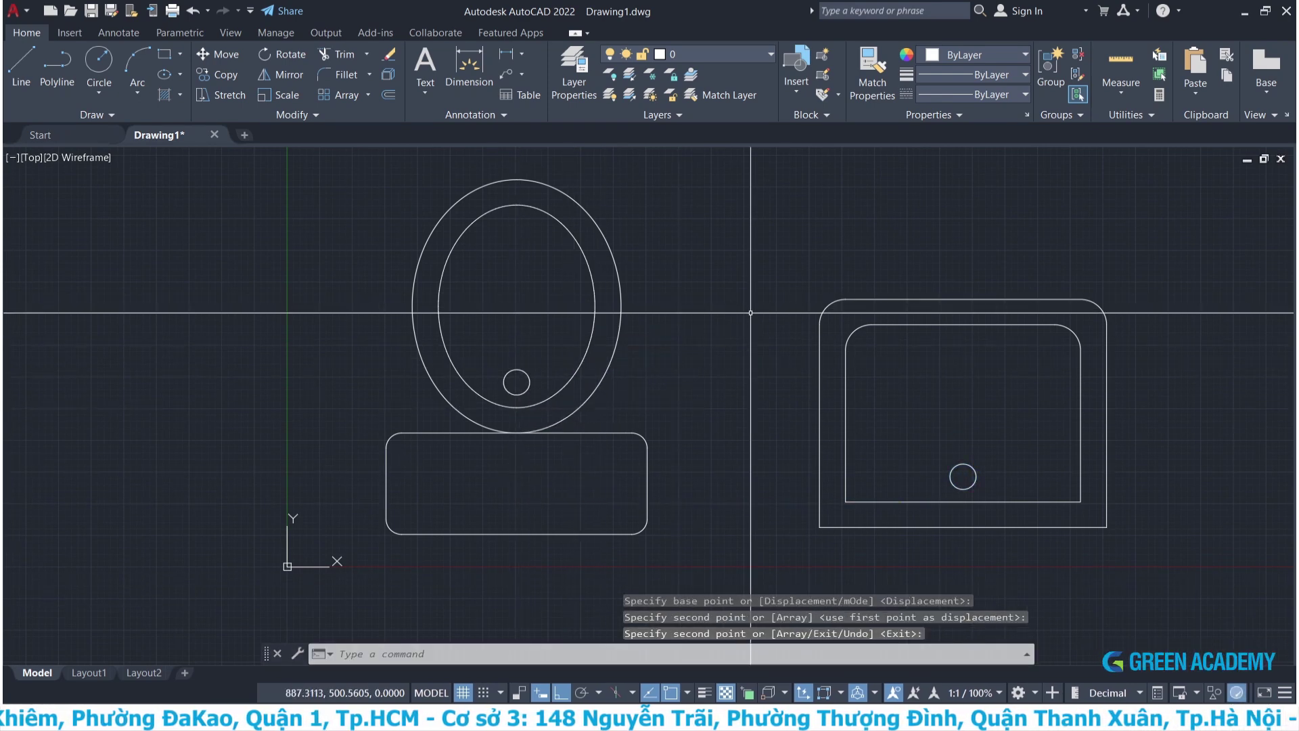
pyautogui.moveTo(751, 313); pyautogui.dragTo(645, 333, button='middle')
pyautogui.press('Escape')
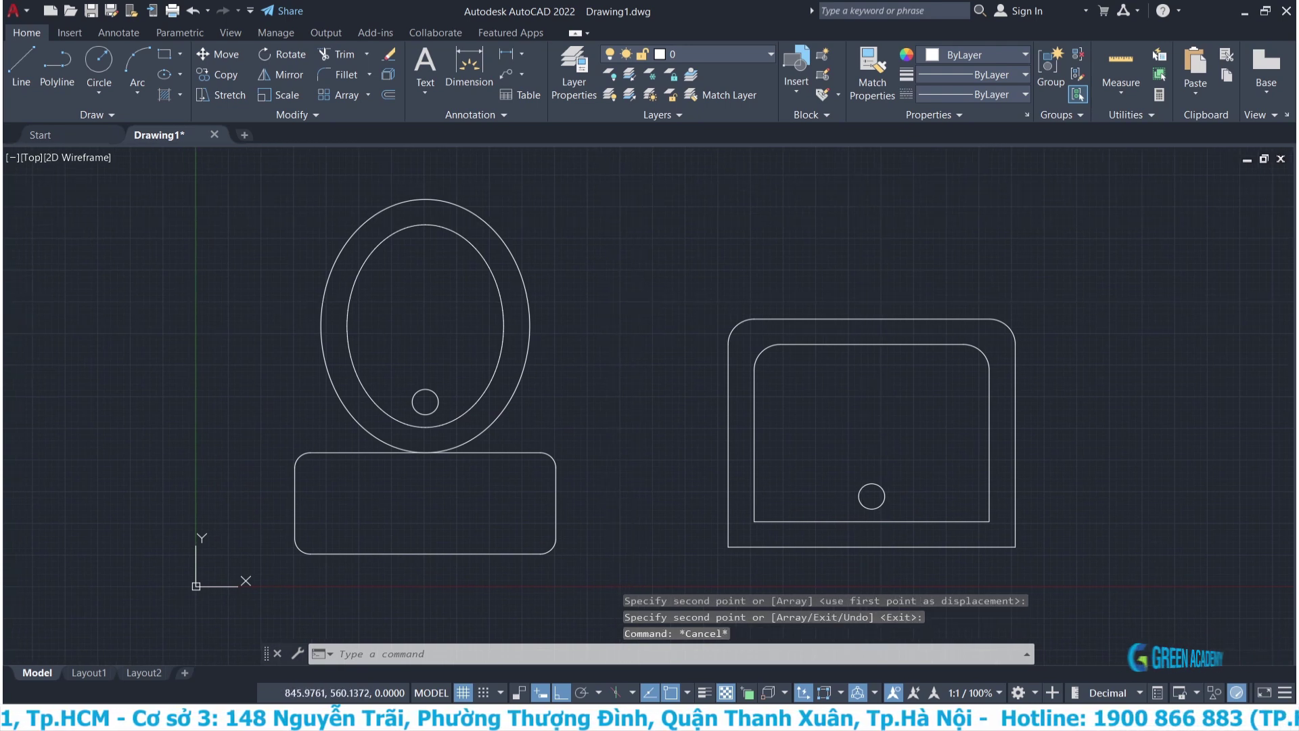
pyautogui.moveTo(580, 205); pyautogui.dragTo(596, 205, button='middle')
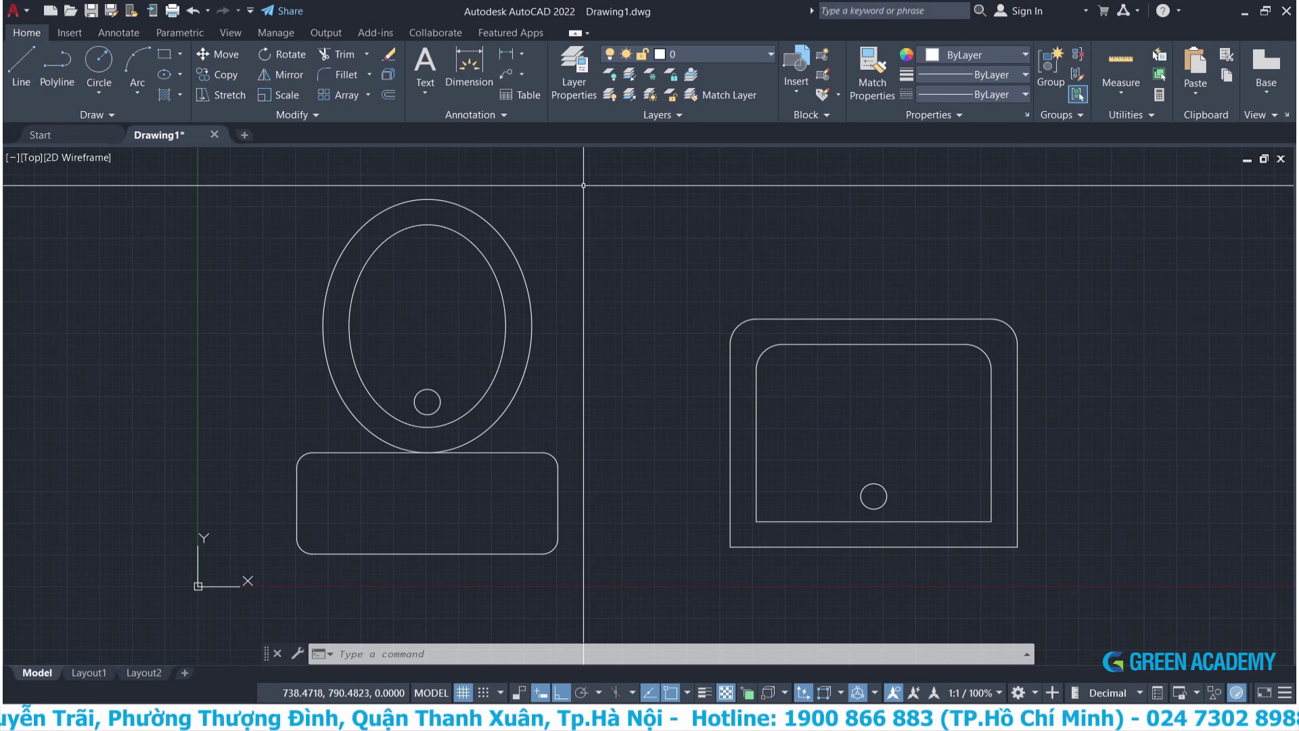
# Start a block definition and name it 'bon cau'.
pyautogui.write('b')
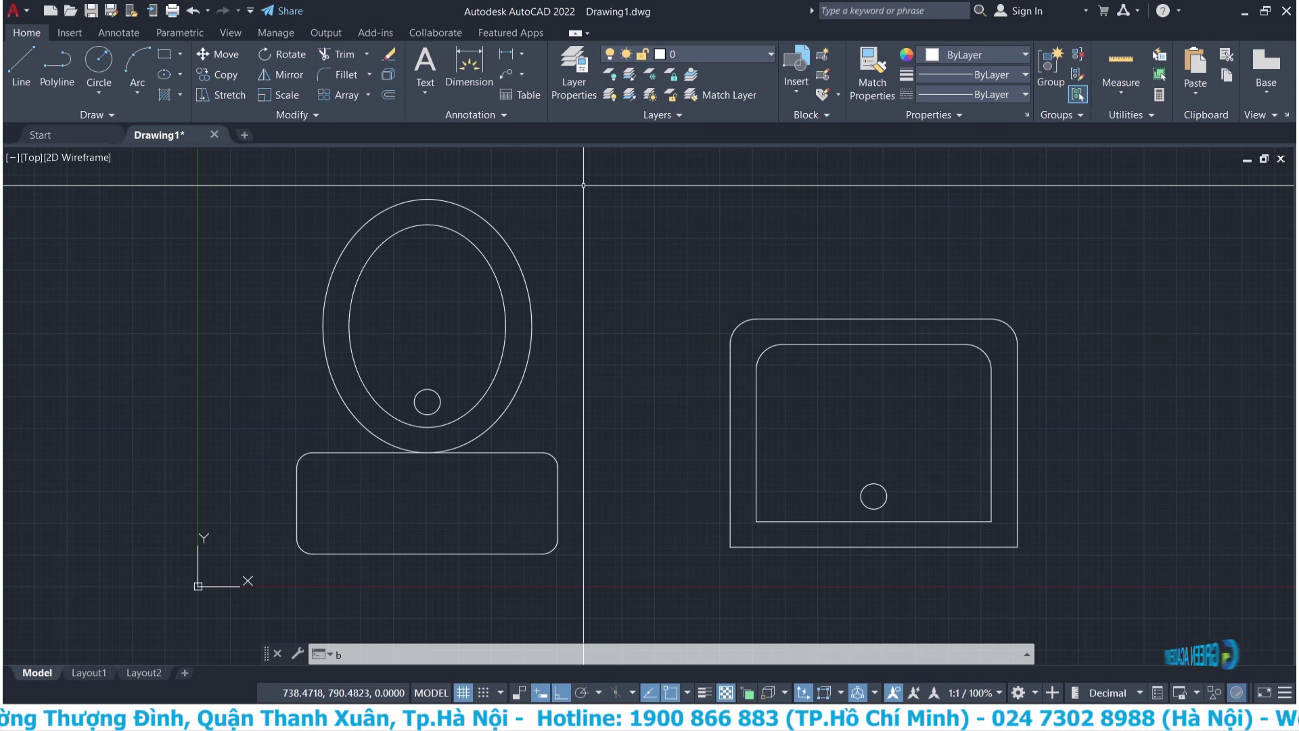
pyautogui.press('Return')
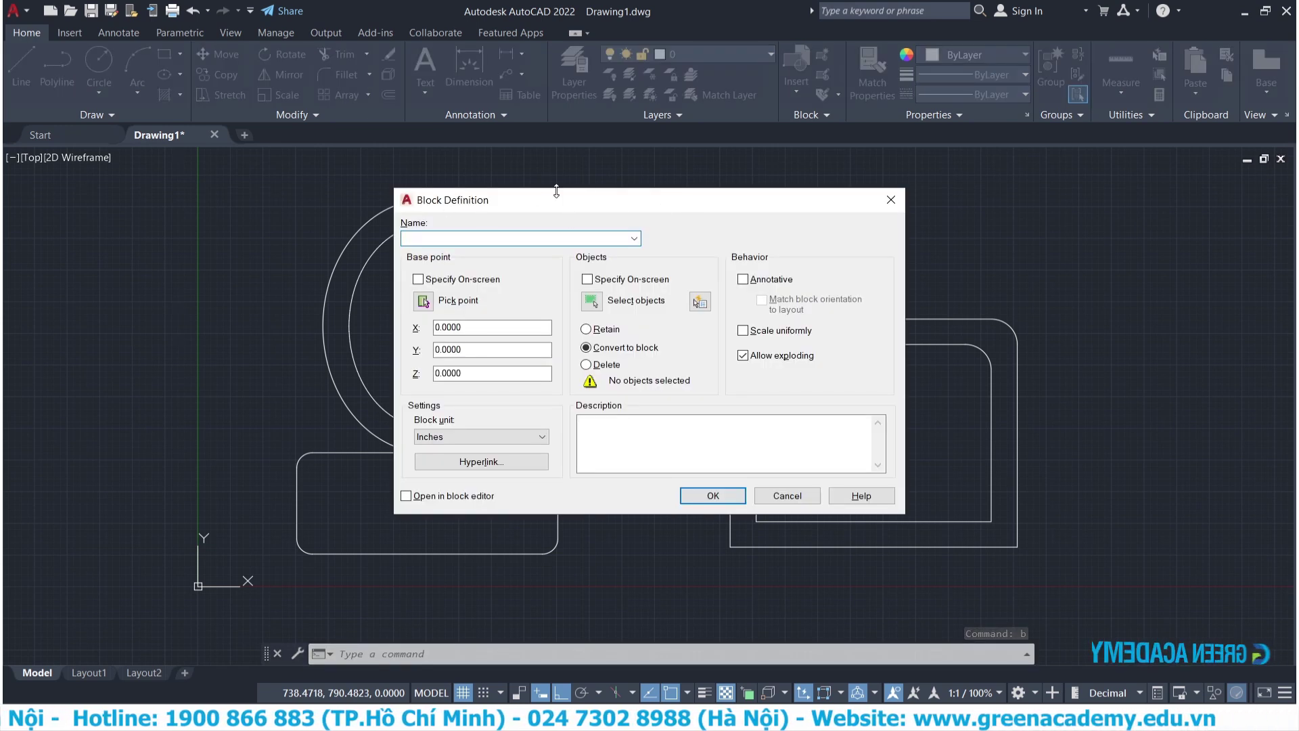
pyautogui.moveTo(526, 204); pyautogui.dragTo(775, 216)
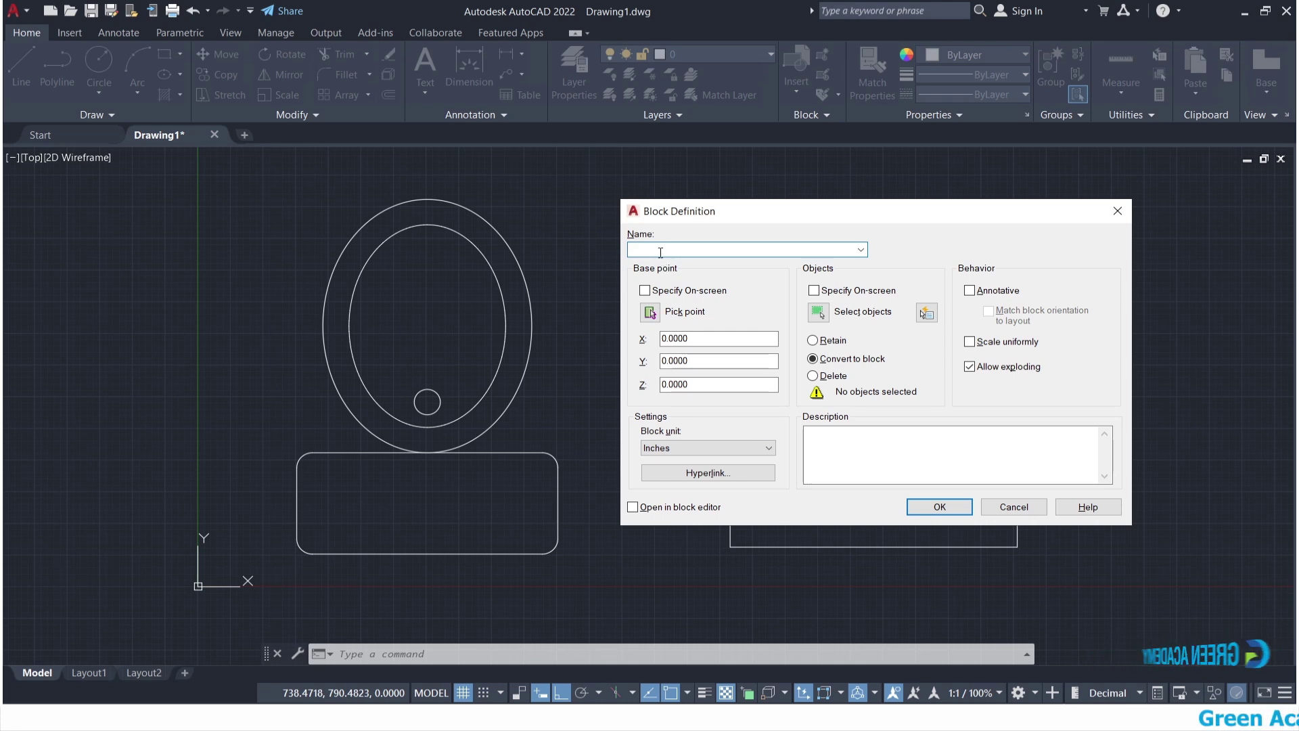
pyautogui.write('bon cau')
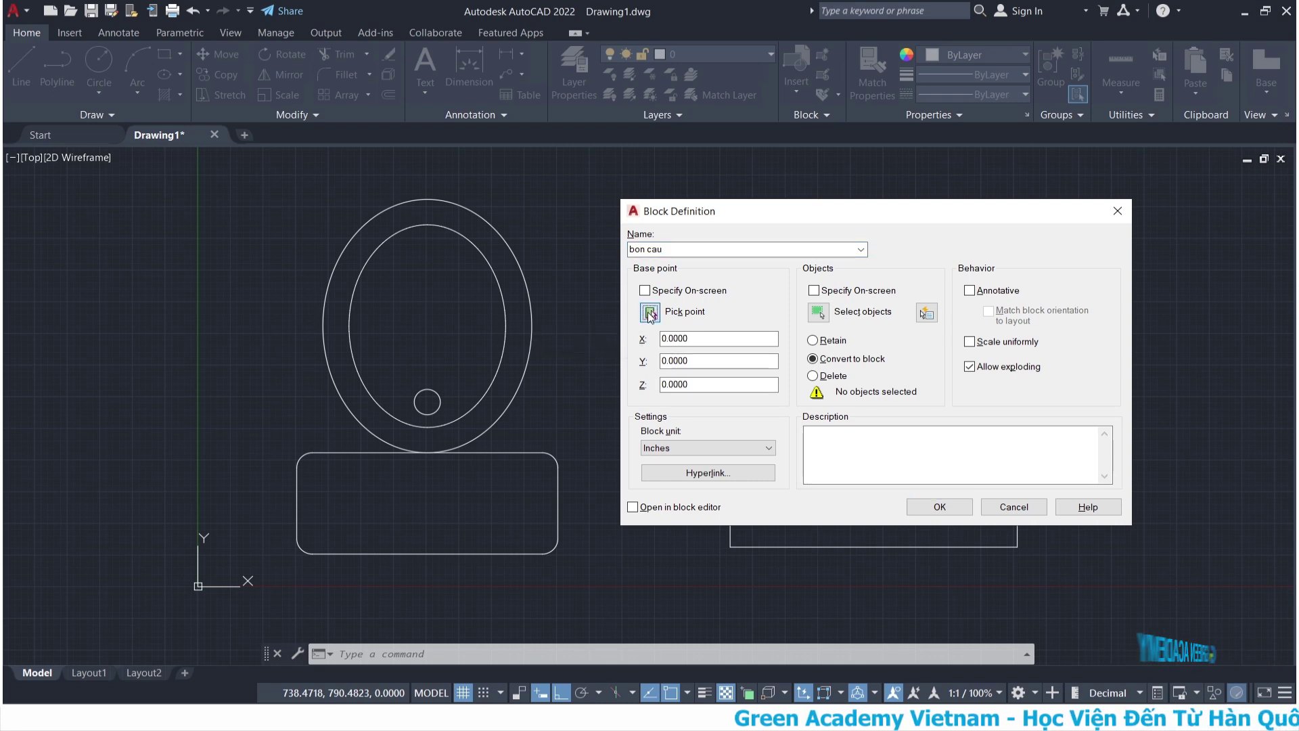
# Base the block at the tank's bottom midpoint, window-select the toilet, and create it.
pyautogui.click(669, 315)
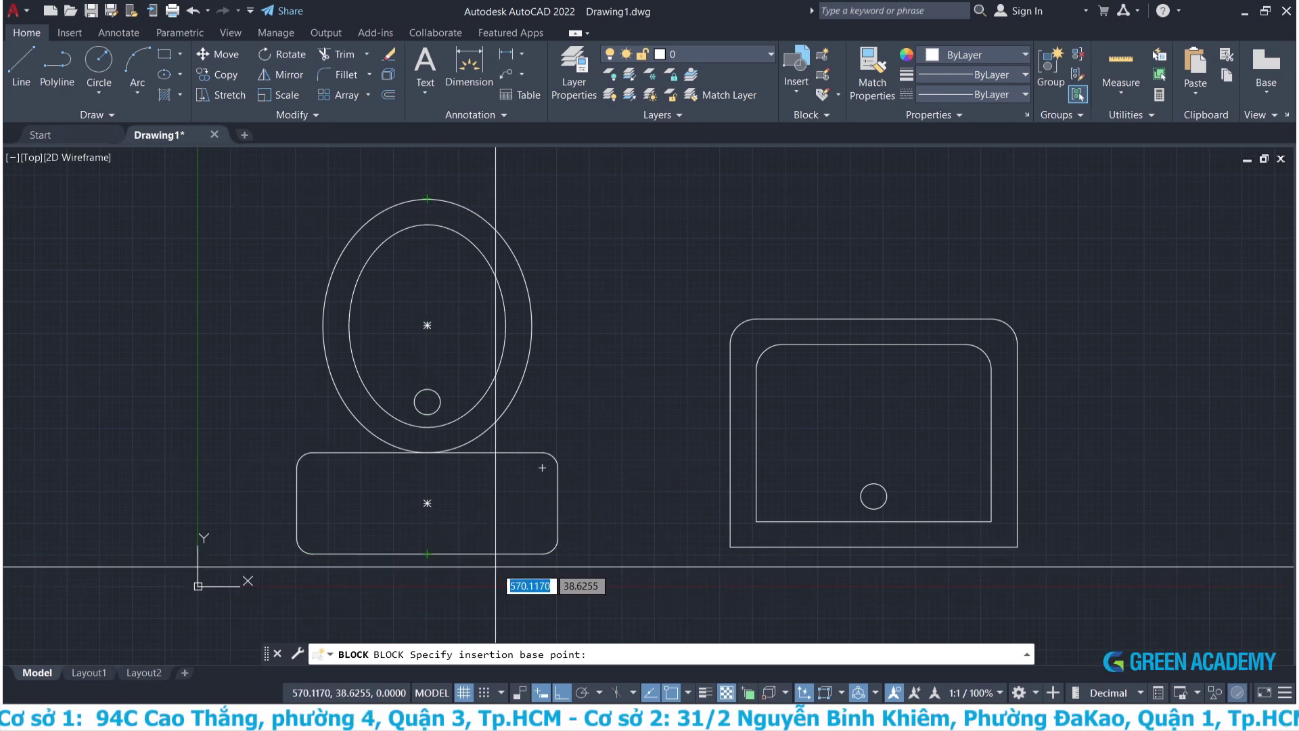
pyautogui.click(427, 553)
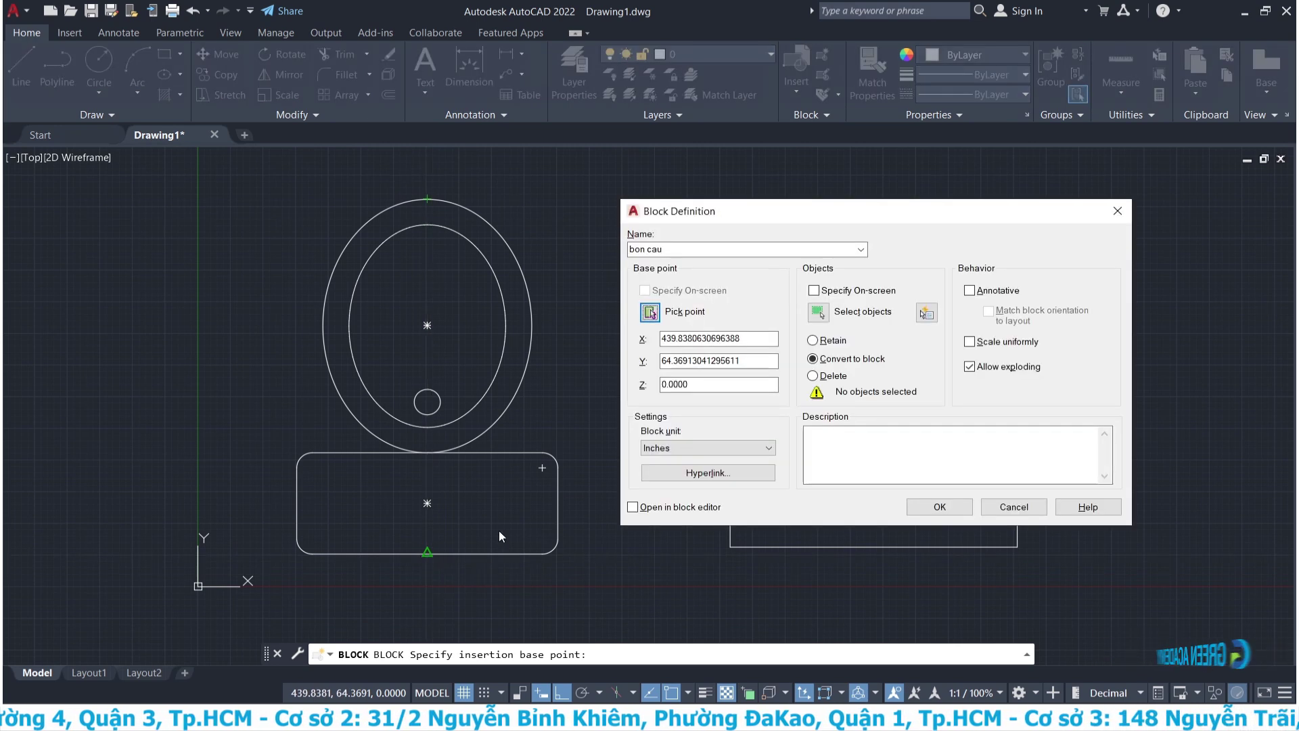
pyautogui.click(819, 312)
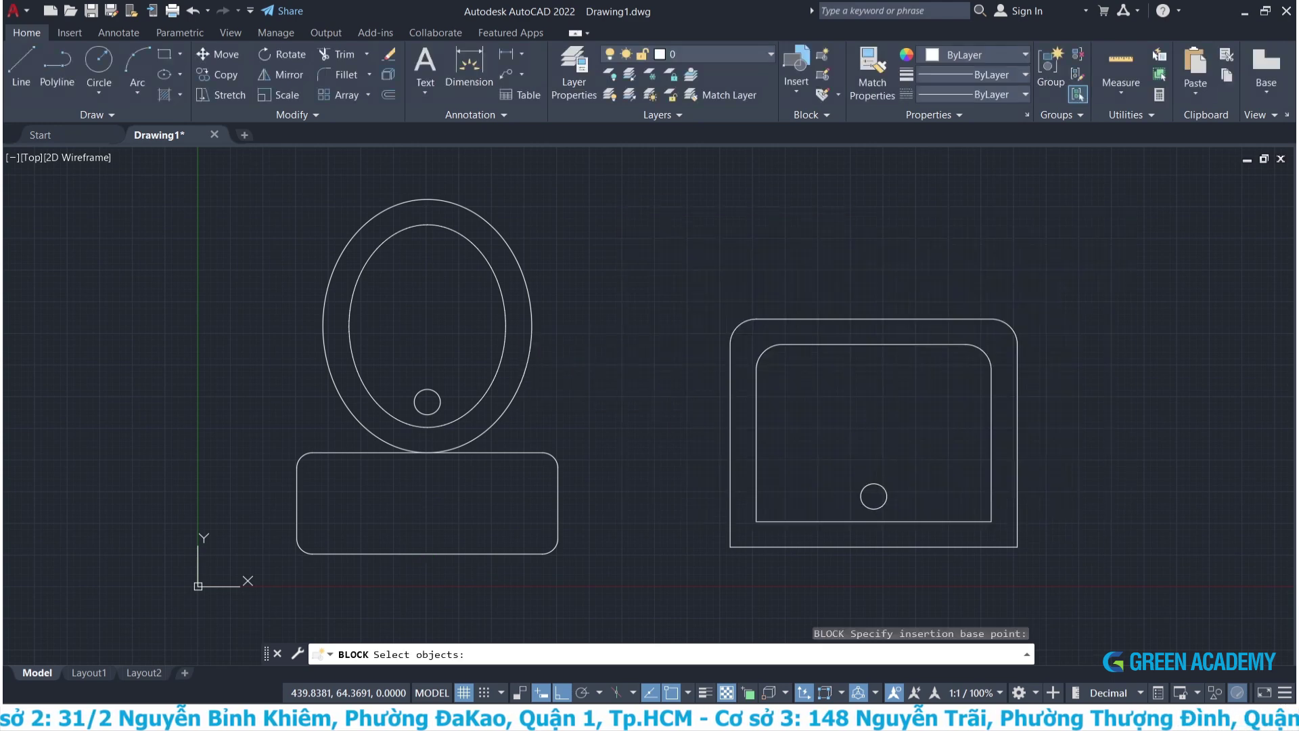
pyautogui.click(609, 609)
pyautogui.click(319, 195)
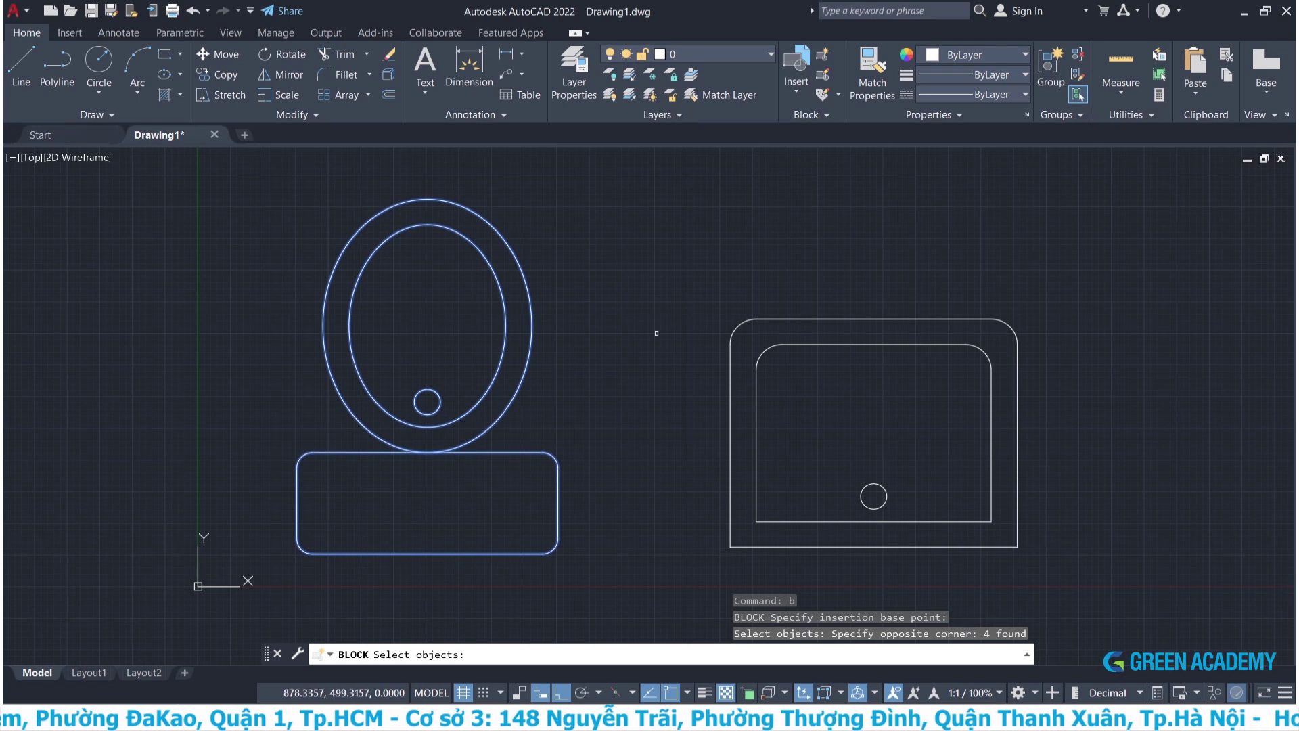
pyautogui.press('Return')
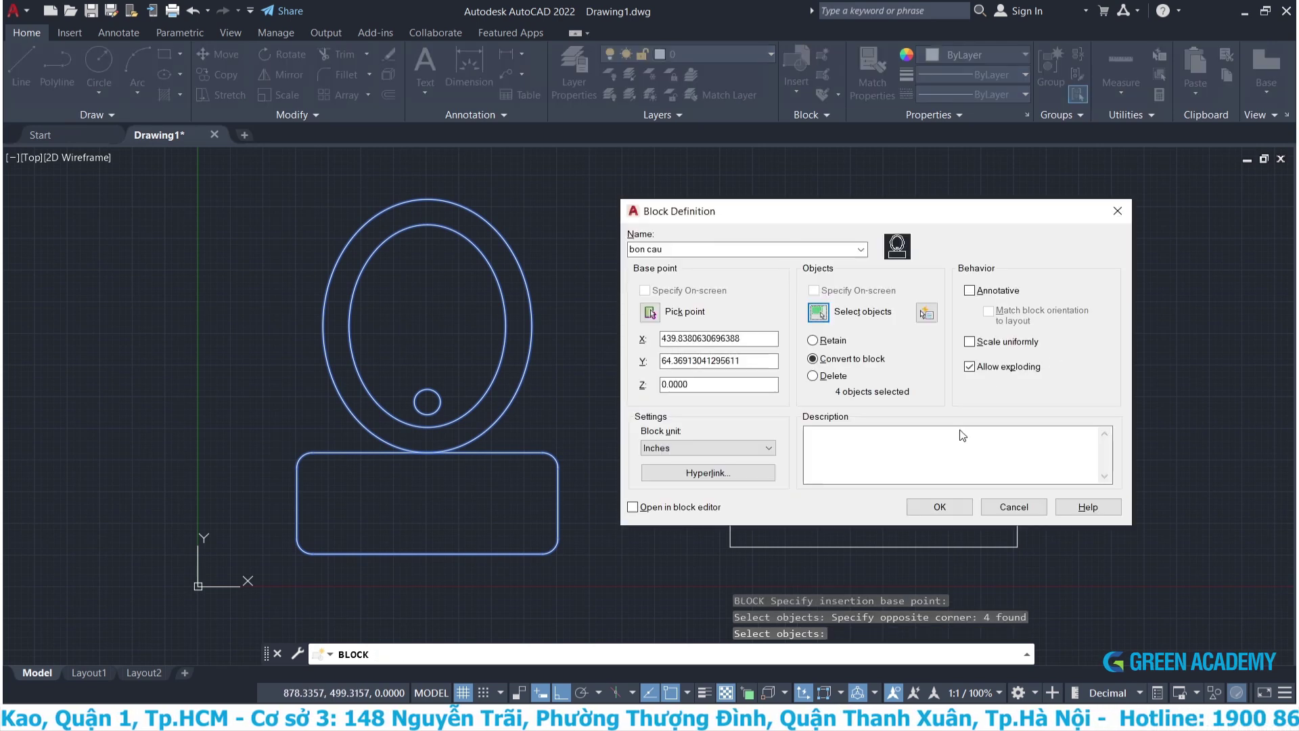
pyautogui.click(943, 506)
pyautogui.moveTo(1068, 506); pyautogui.dragTo(962, 486, button='middle')
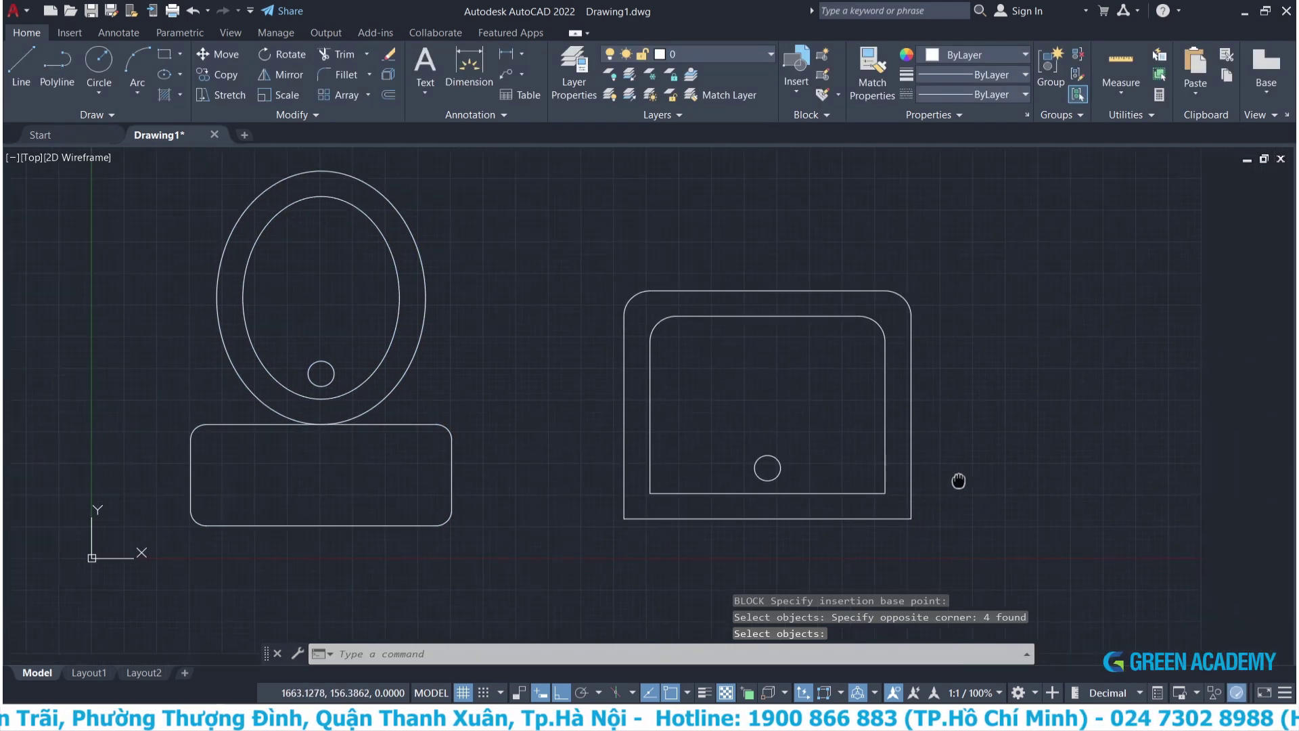
# Check the toilet block selection, then start a new block definition named 'lavabo'.
pyautogui.click(156, 169)
pyautogui.click(487, 555)
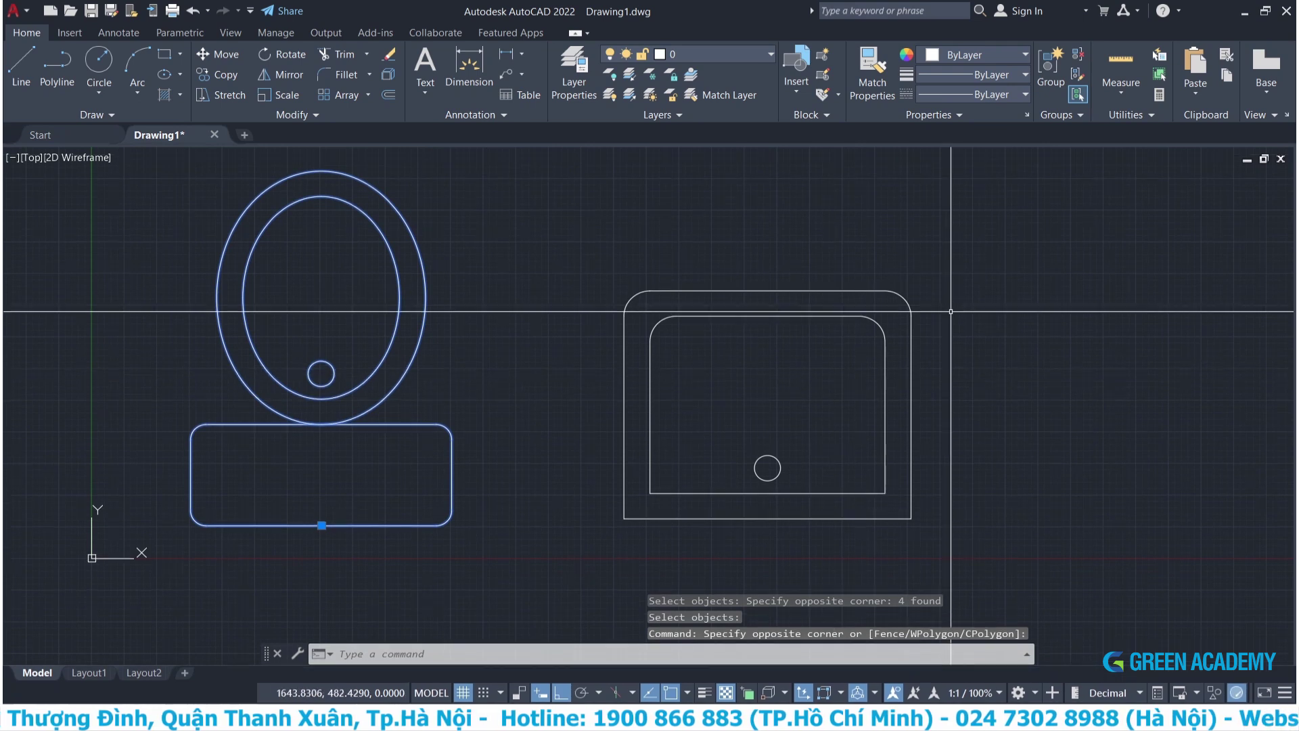
pyautogui.press('Escape')
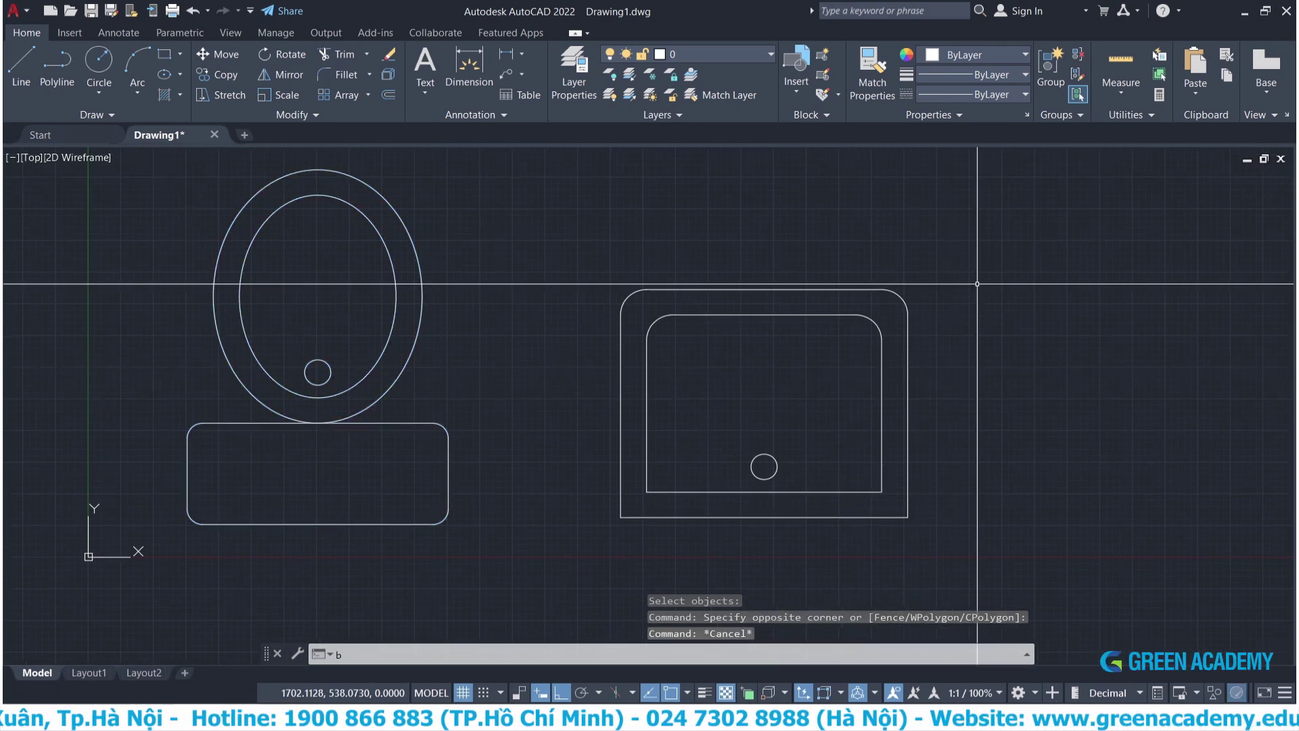
pyautogui.write('b')
pyautogui.press('Return')
pyautogui.write('lavabo')
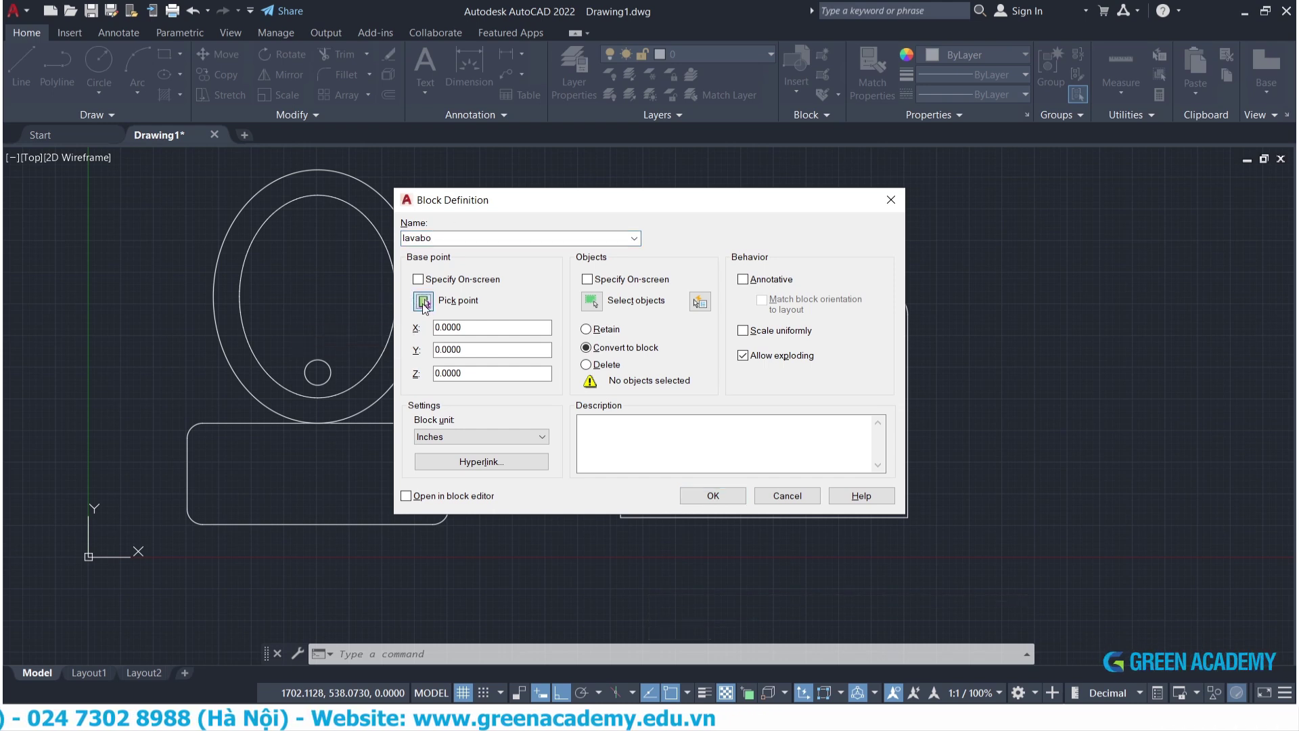
# Pick the sink's bottom midpoint as base point and window-select the sink's objects.
pyautogui.click(423, 301)
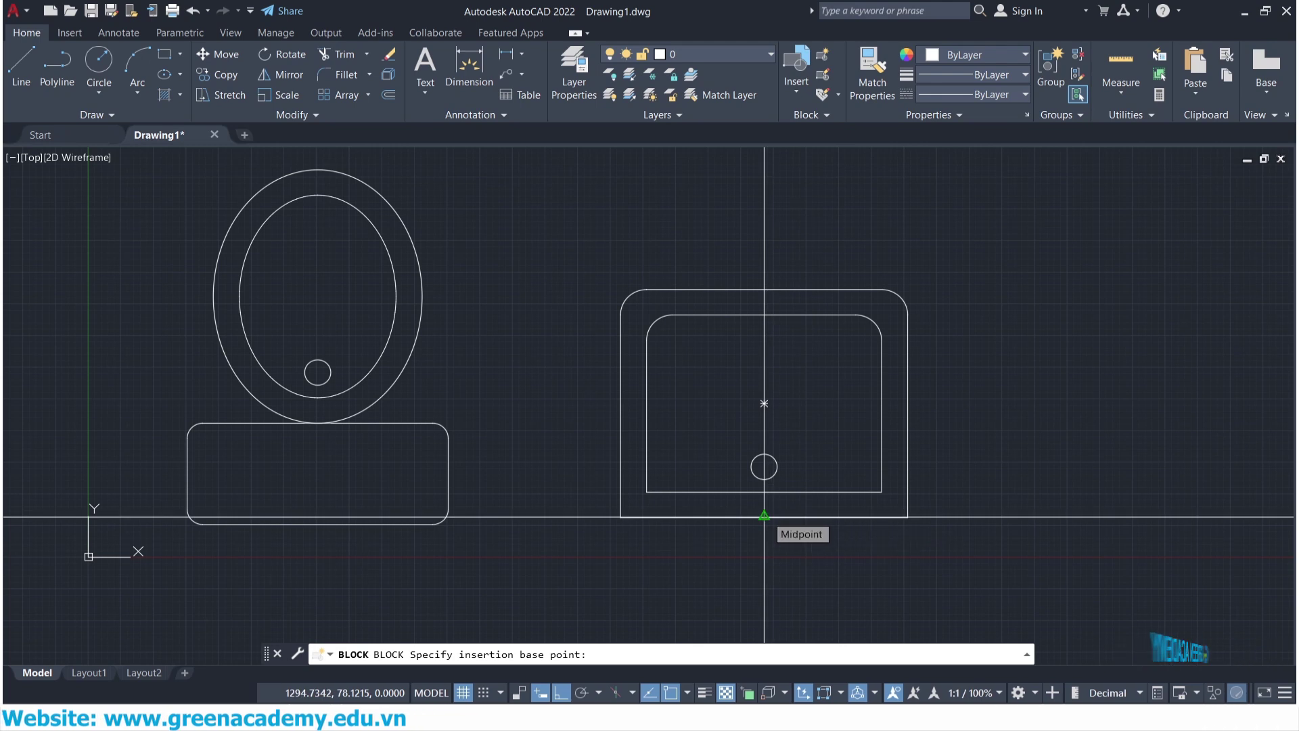
pyautogui.click(764, 516)
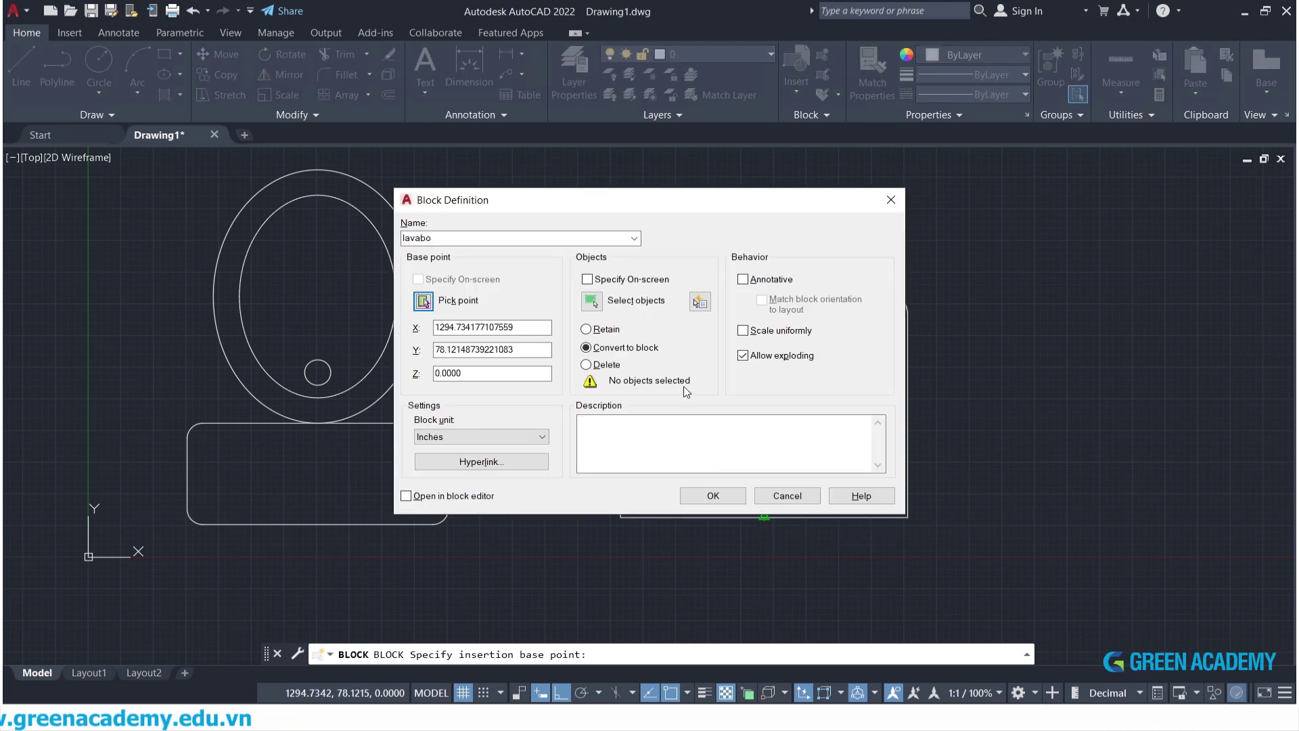
pyautogui.click(594, 306)
pyautogui.click(551, 245)
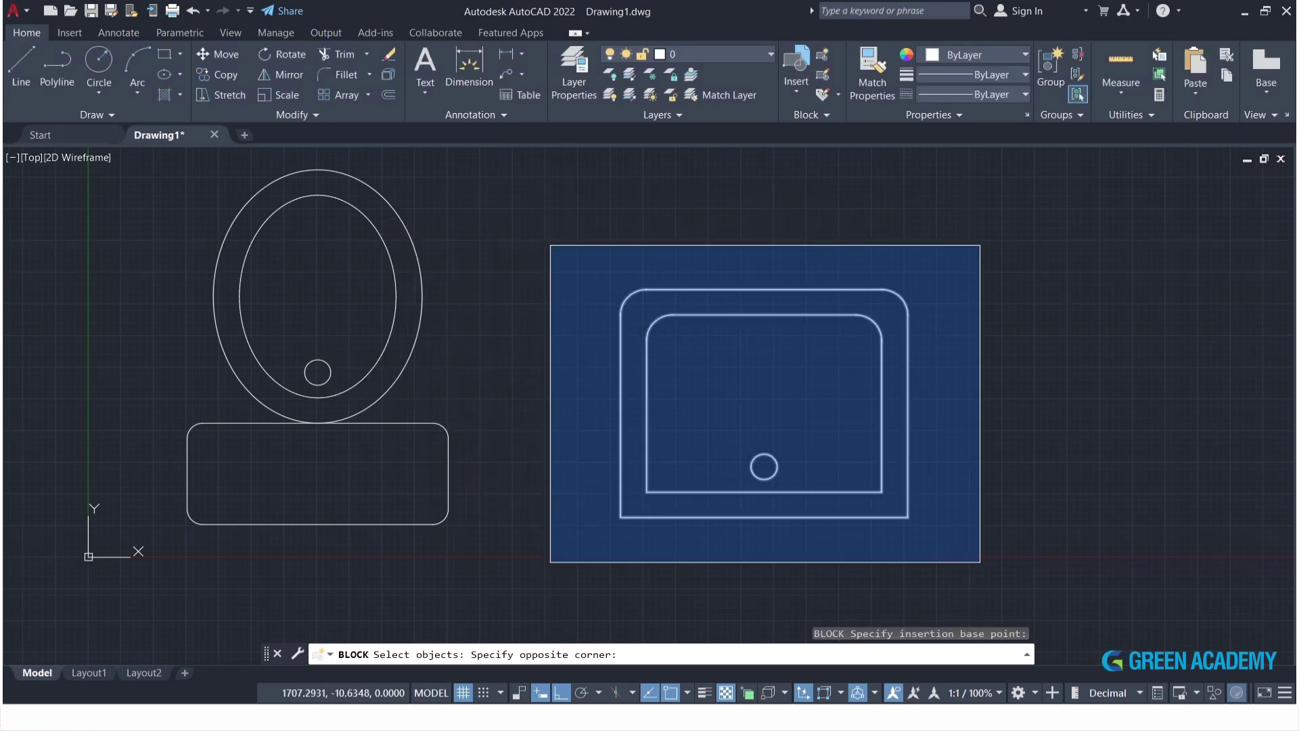
pyautogui.click(980, 561)
# Set the lavabo block unit to Millimeters and confirm the block definition.
pyautogui.press('Return')
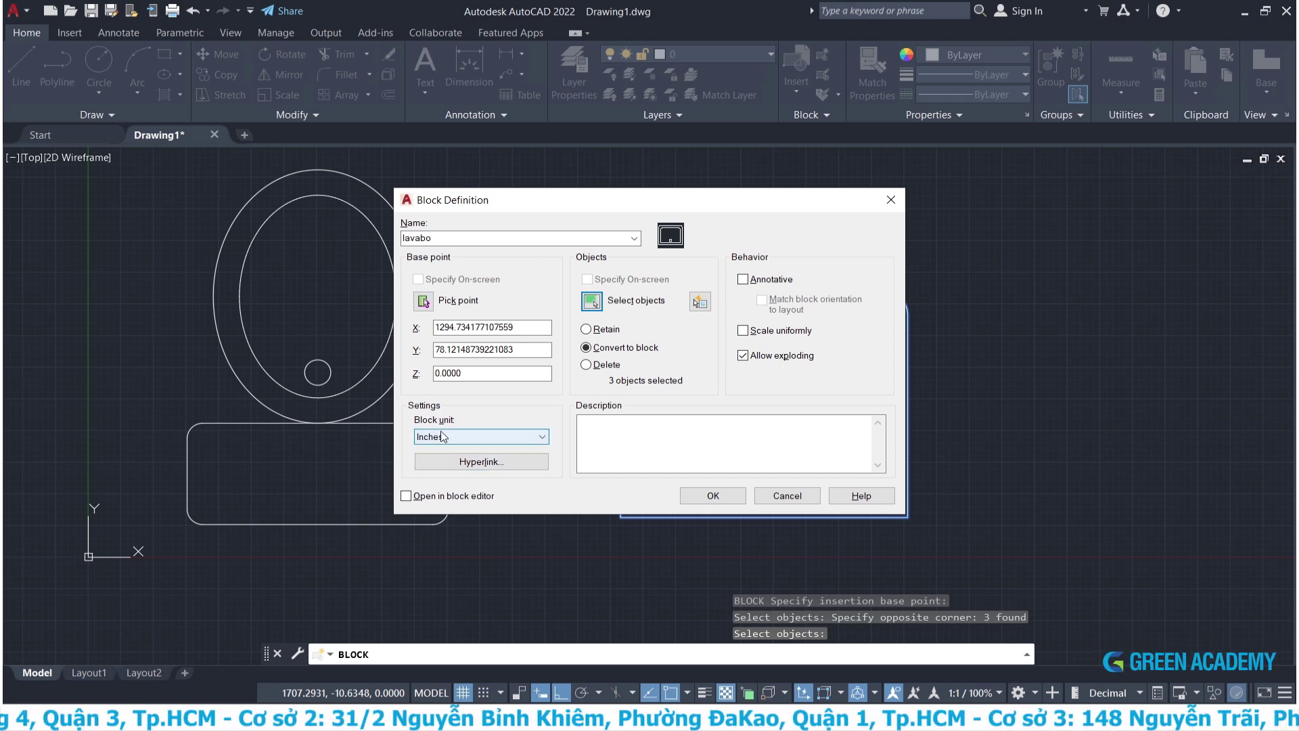
pyautogui.click(534, 439)
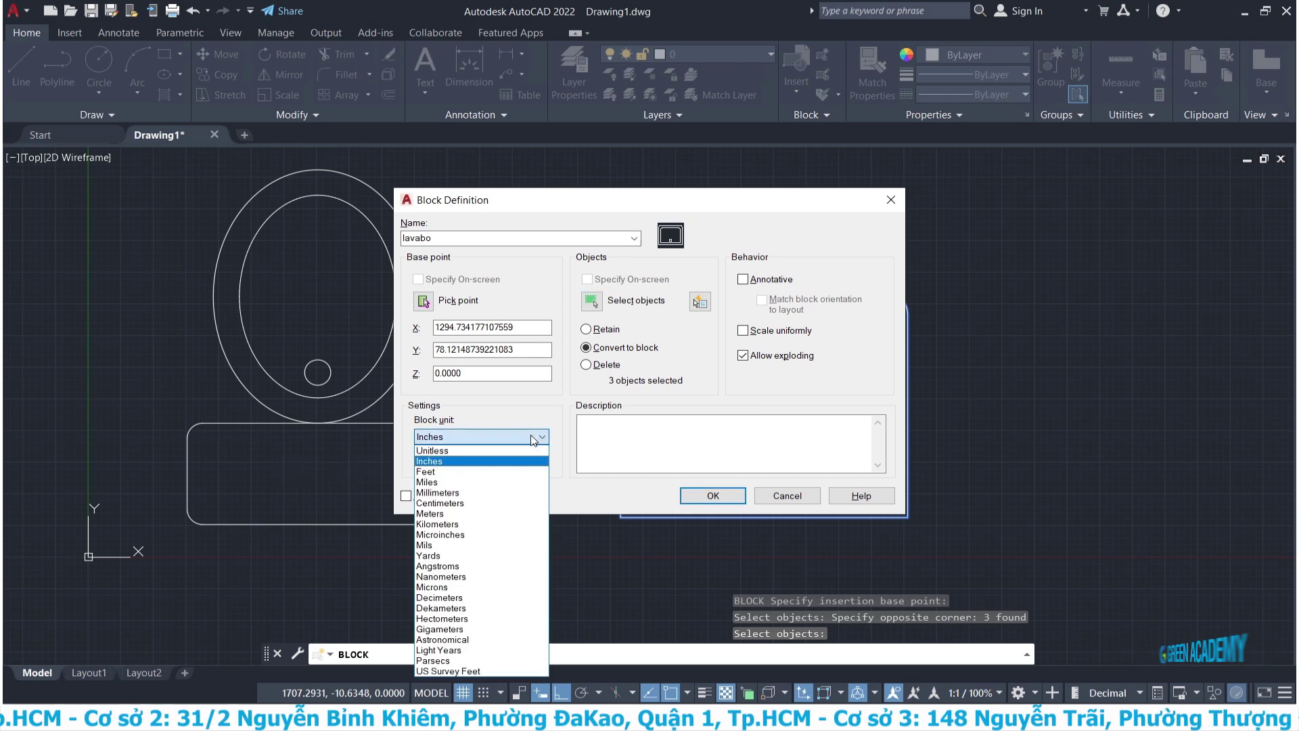
pyautogui.click(459, 493)
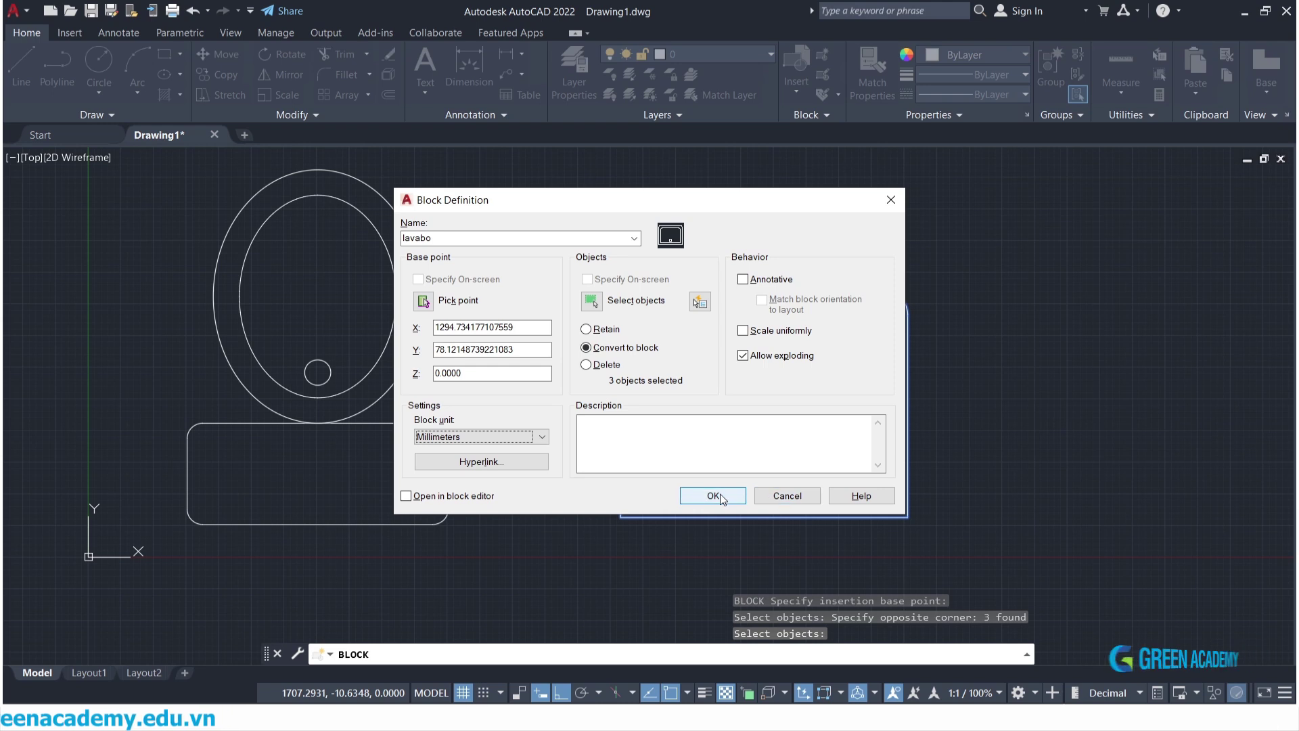
pyautogui.click(800, 496)
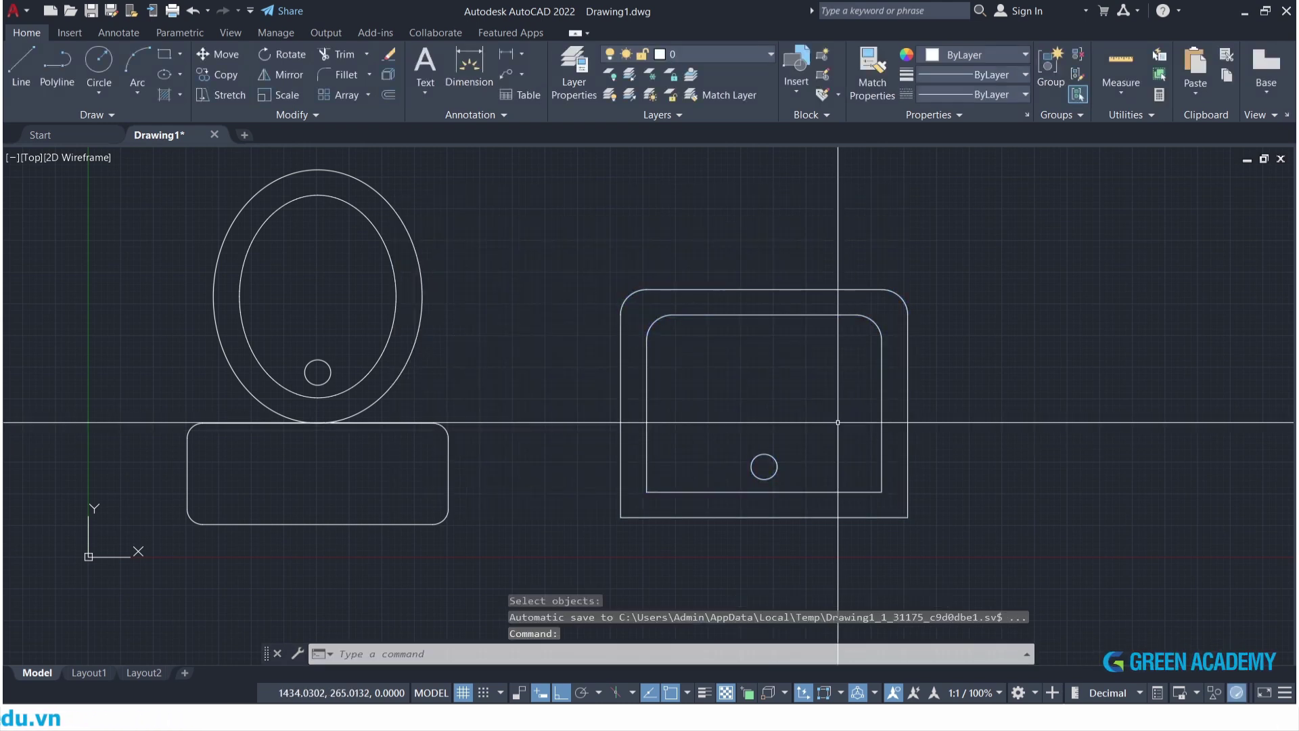
# Start a block definition with B, set to delete the original sink objects.
pyautogui.moveTo(909, 484); pyautogui.dragTo(794, 409, button='middle')
pyautogui.click(794, 316)
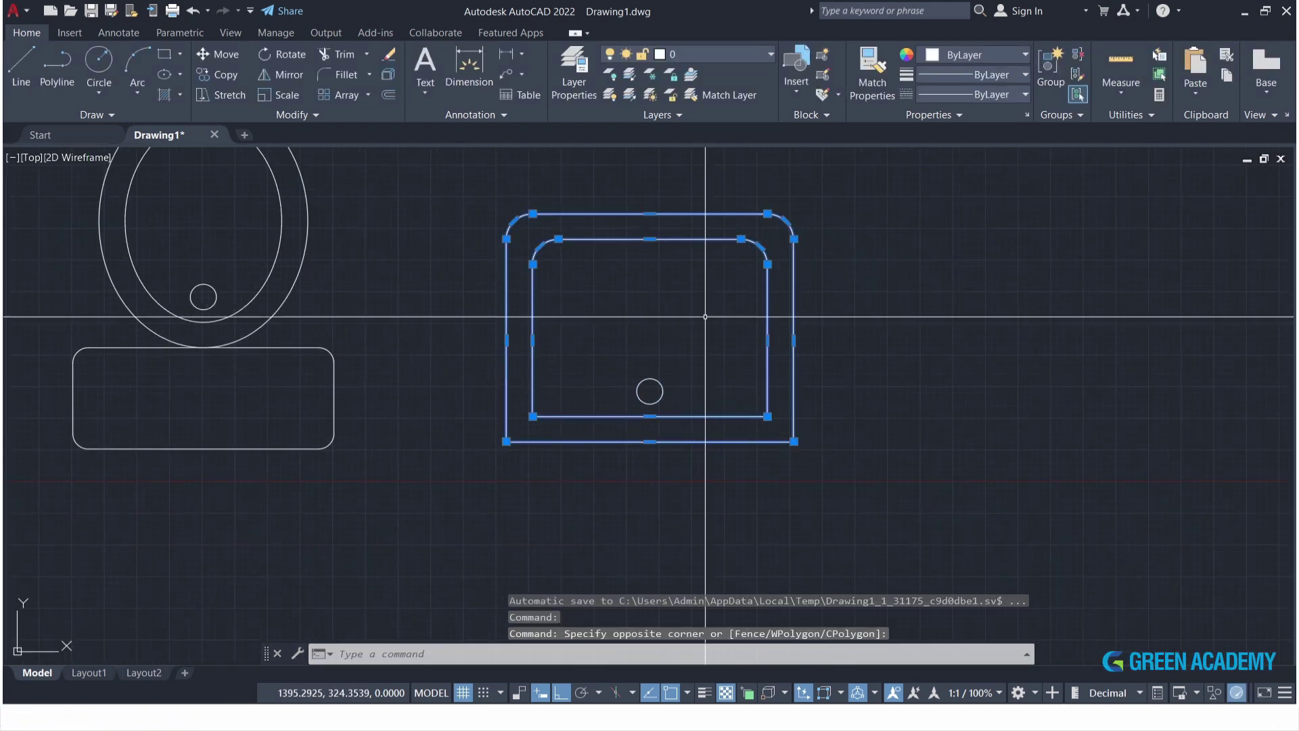
pyautogui.press('Escape')
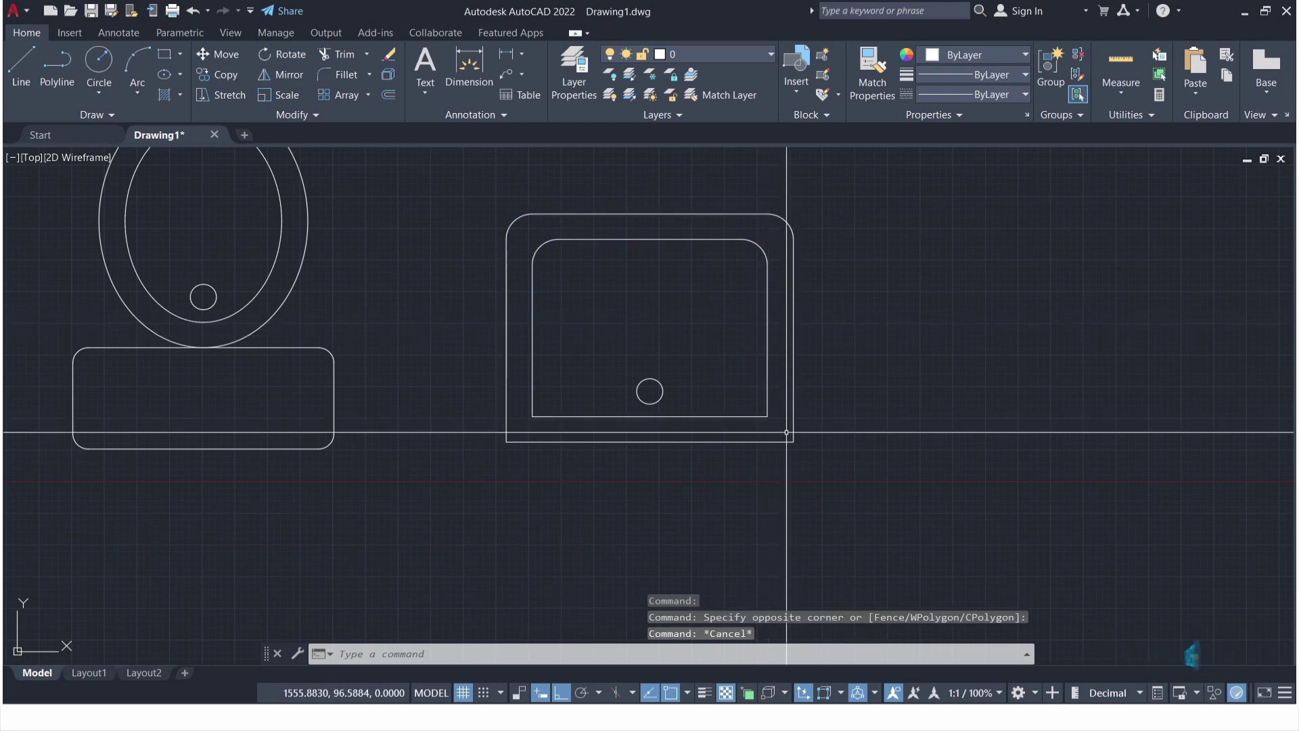
pyautogui.write('b')
pyautogui.press('Return')
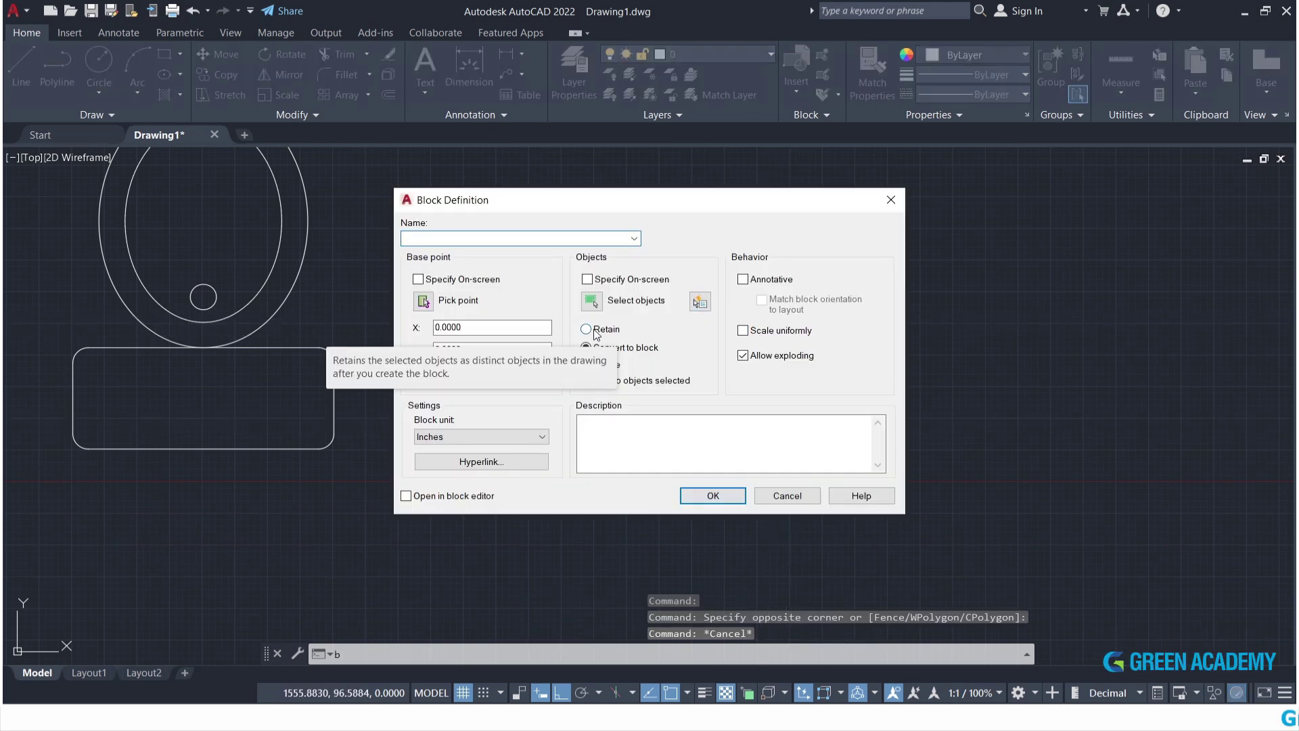
pyautogui.click(595, 332)
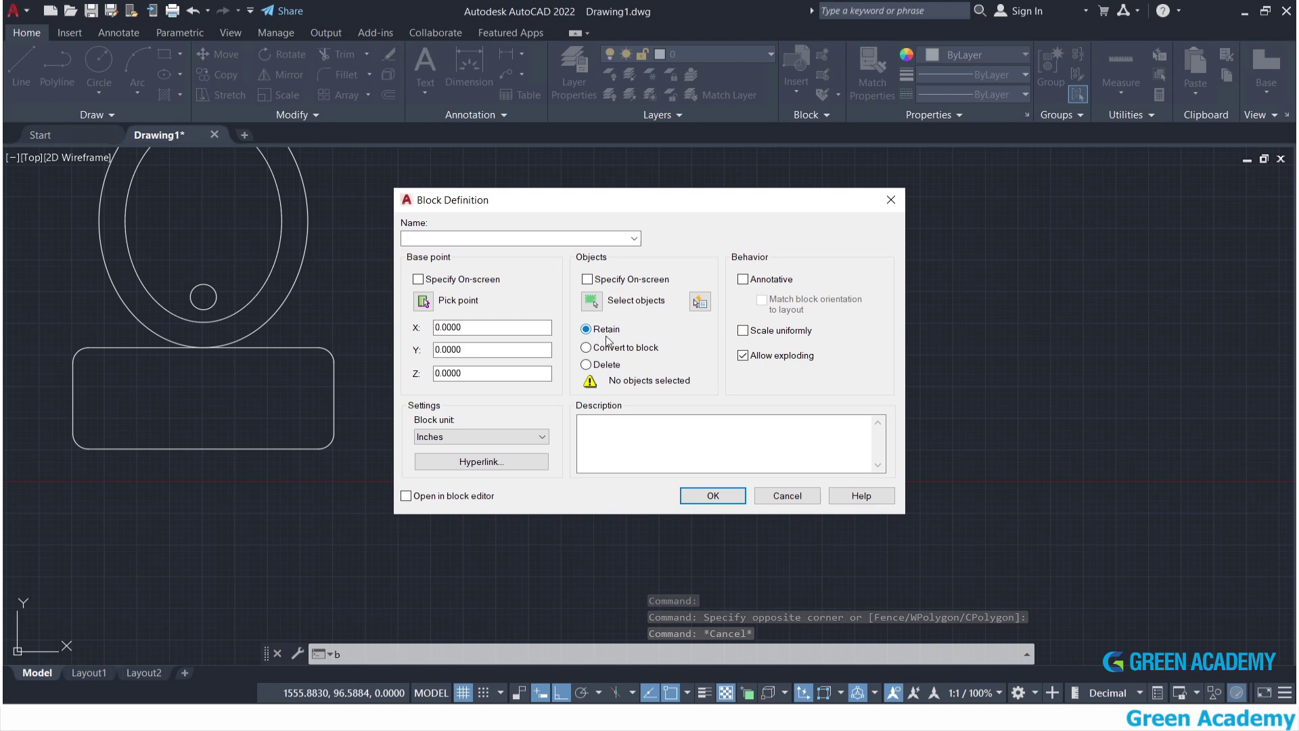
pyautogui.click(625, 365)
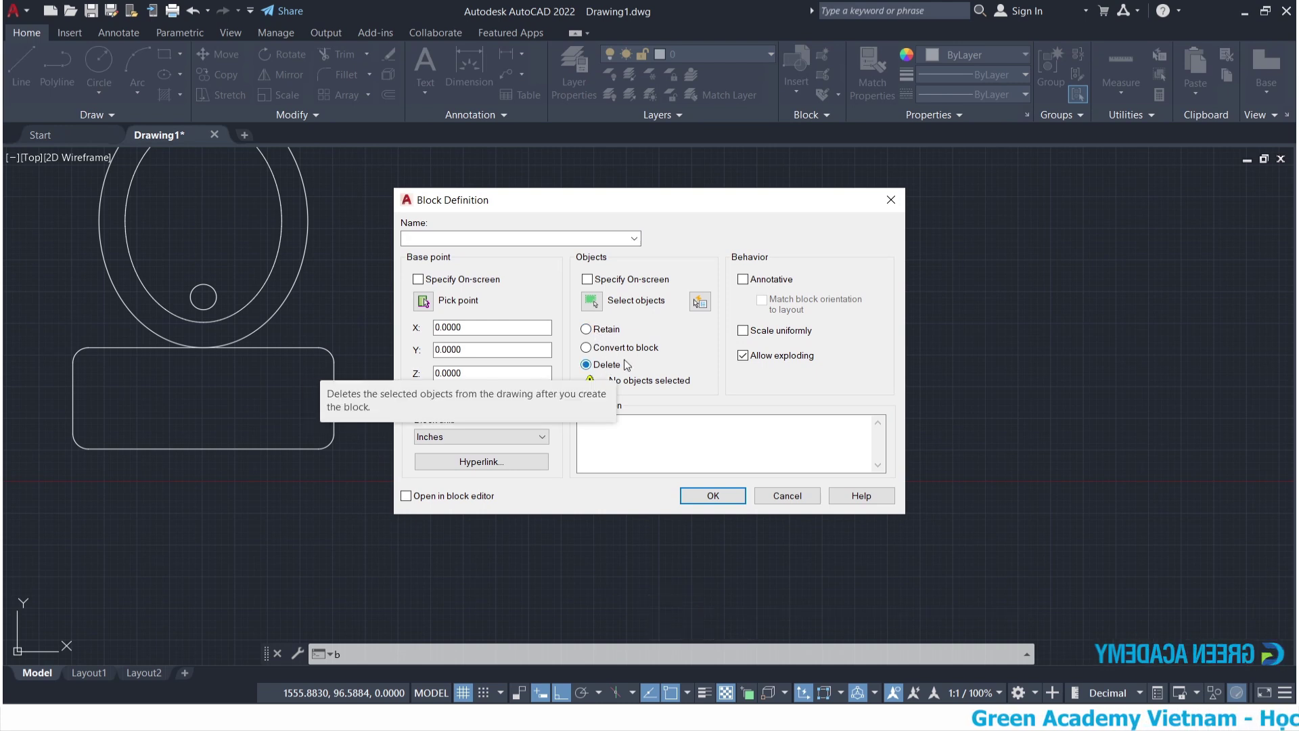
# Define the lavabo block from the window-selected sink, based at its bottom midpoint.
pyautogui.click(423, 301)
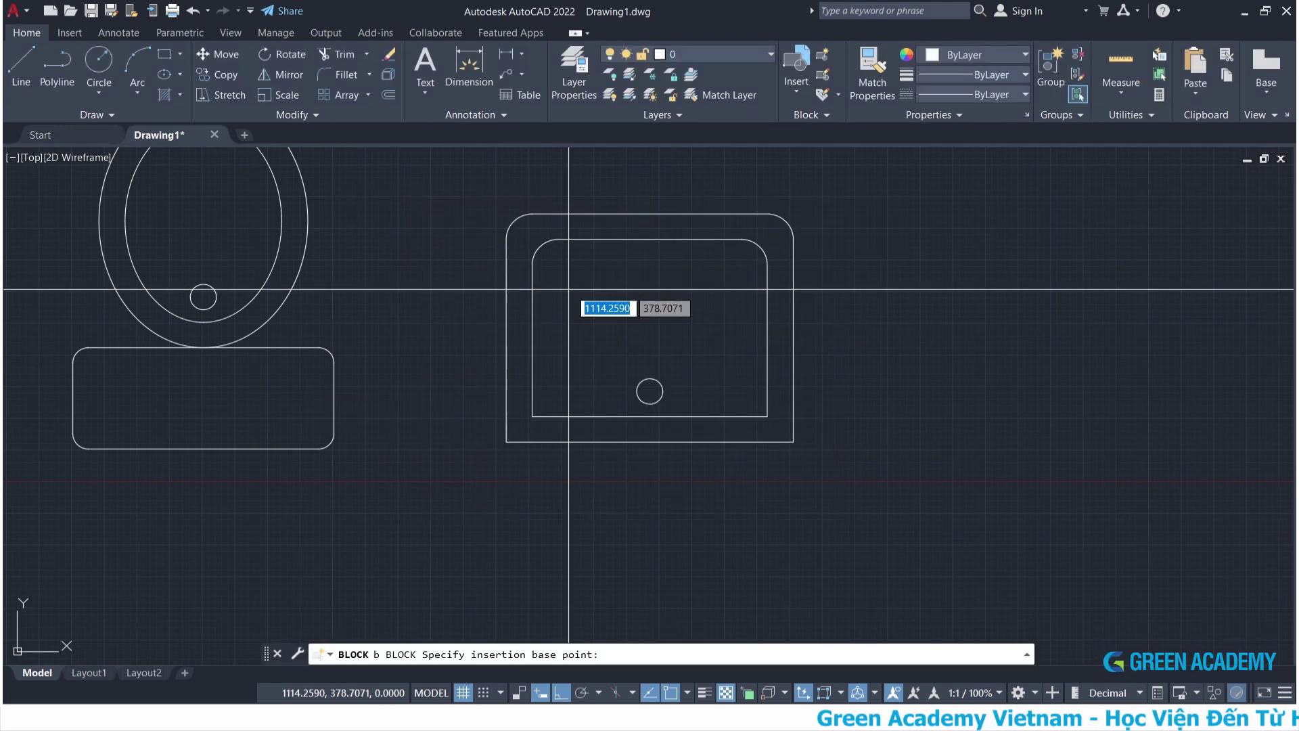
pyautogui.click(650, 442)
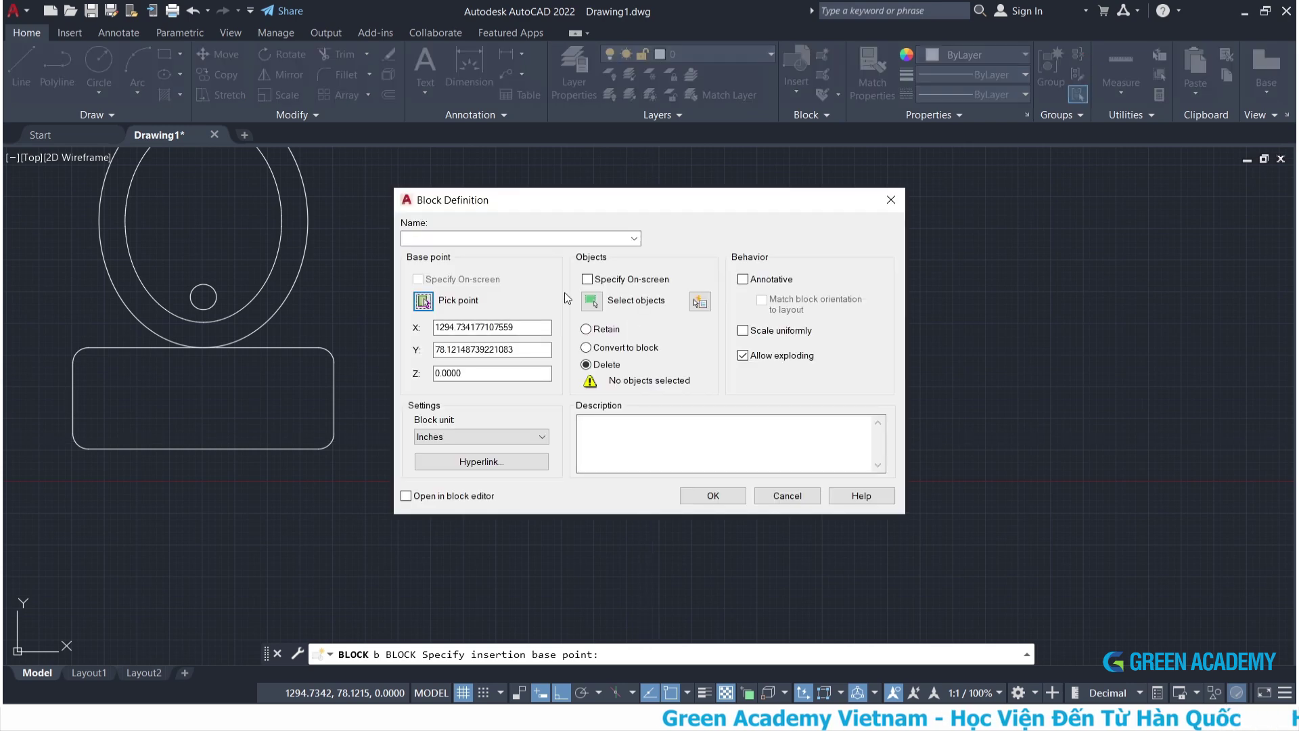
pyautogui.click(592, 301)
pyautogui.click(462, 182)
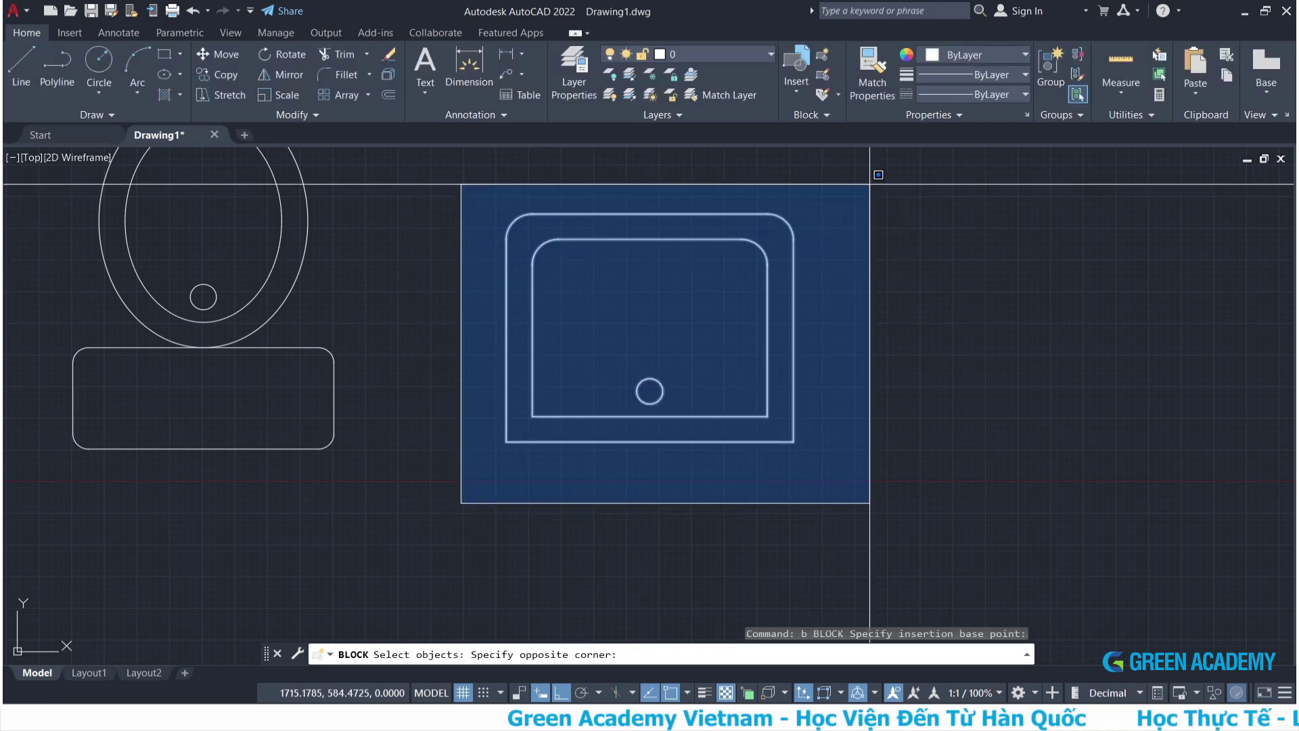
pyautogui.click(885, 508)
pyautogui.press('Return')
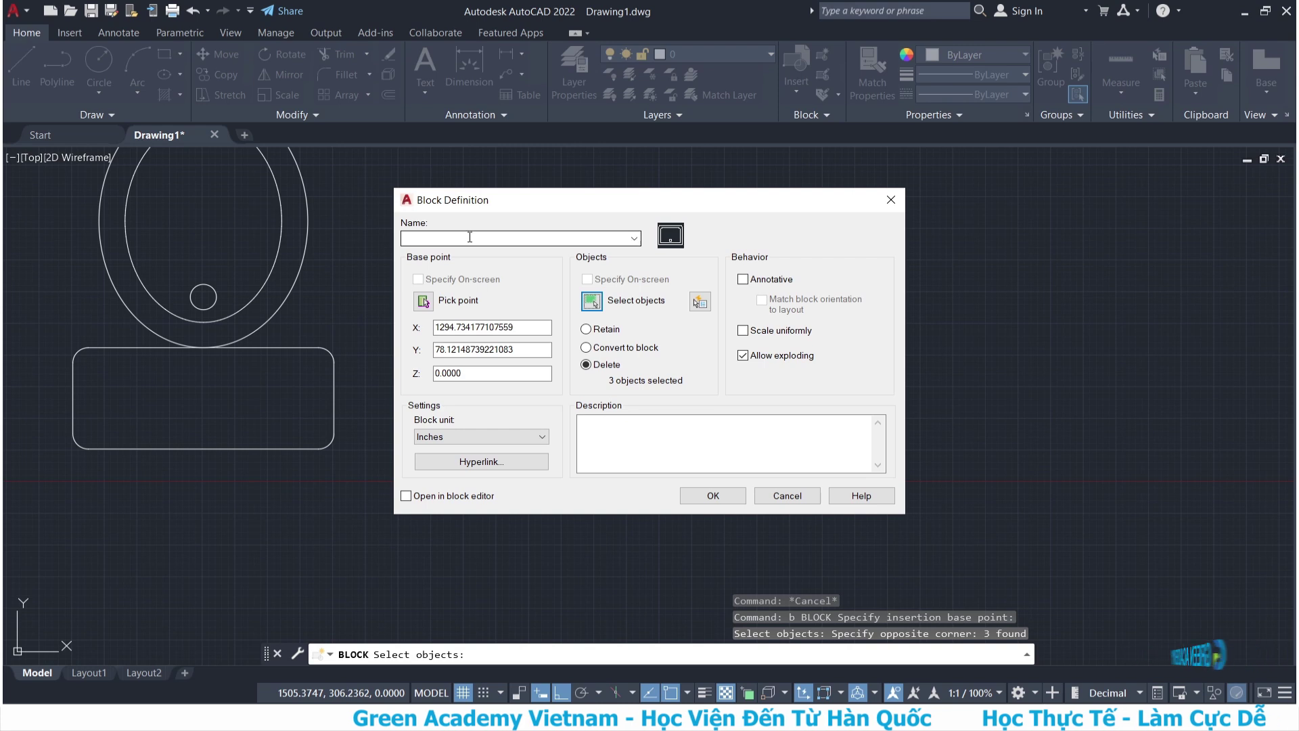
pyautogui.click(469, 238)
pyautogui.write('lavabo')
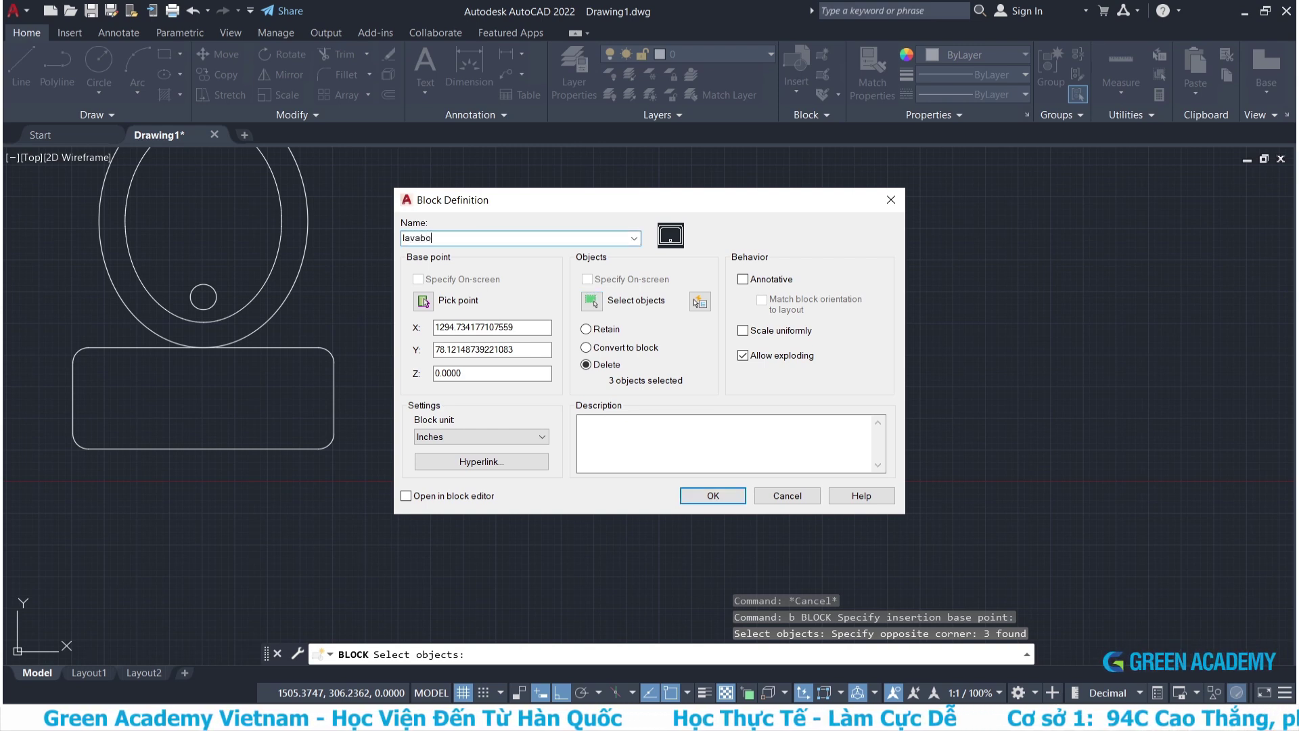
pyautogui.click(716, 495)
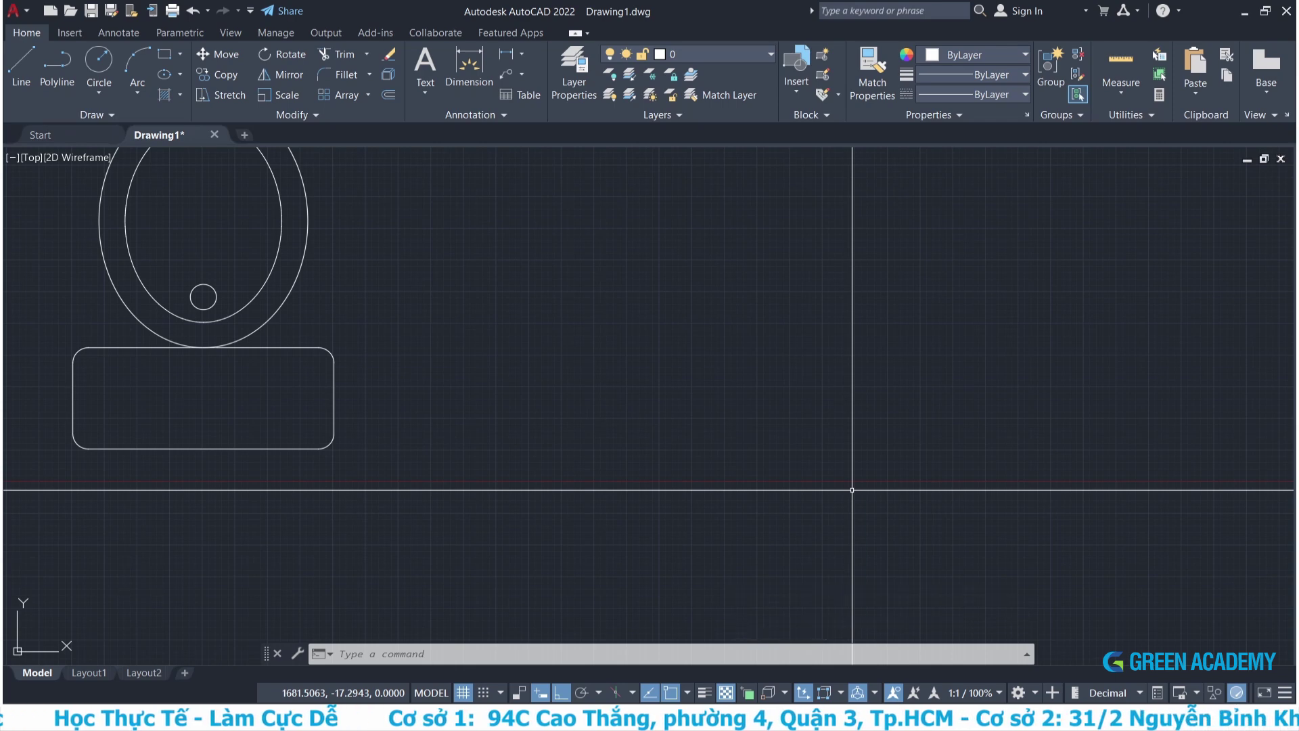
# Undo the block definition to bring the deleted sink back.
pyautogui.write('u')
pyautogui.press('Return')
pyautogui.moveTo(711, 440); pyautogui.dragTo(669, 471)
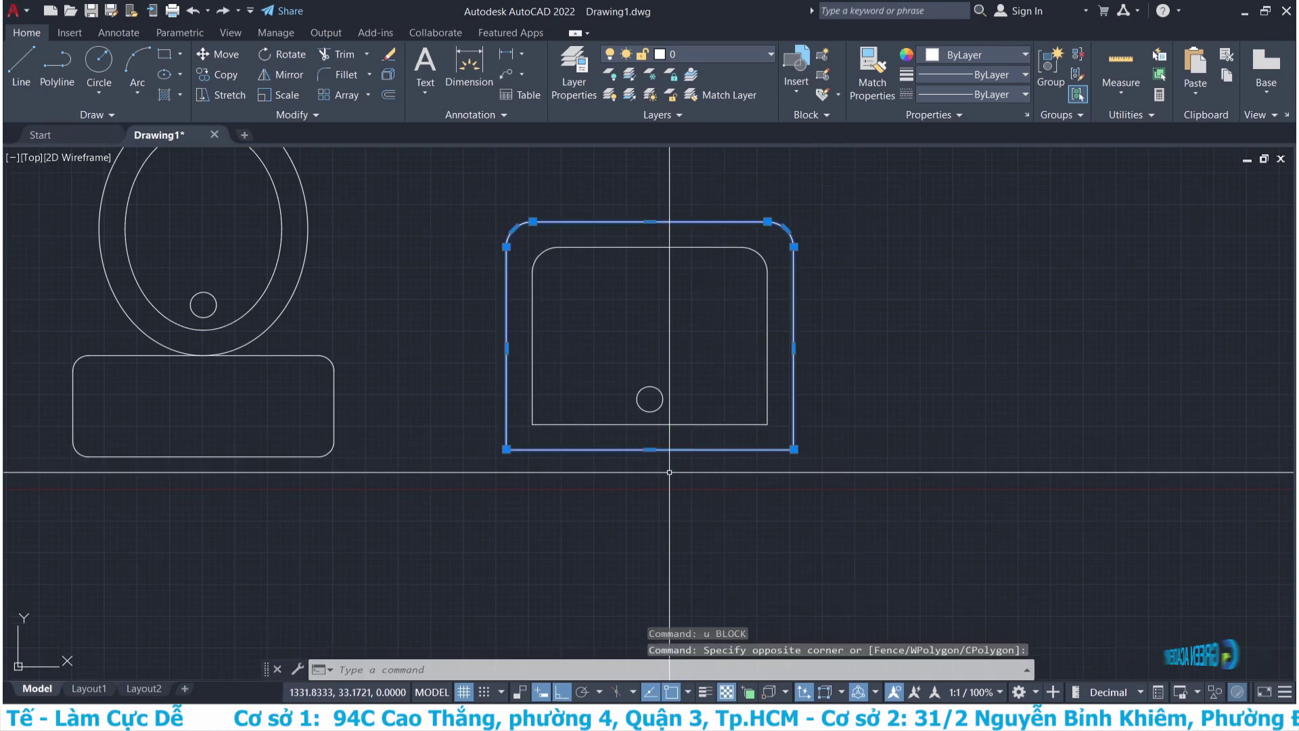
pyautogui.press('Escape')
pyautogui.press('Escape')
# Redefine lavabo from the window-selected sink, based at its bottom edge, retaining the originals.
pyautogui.write('b')
pyautogui.press('Return')
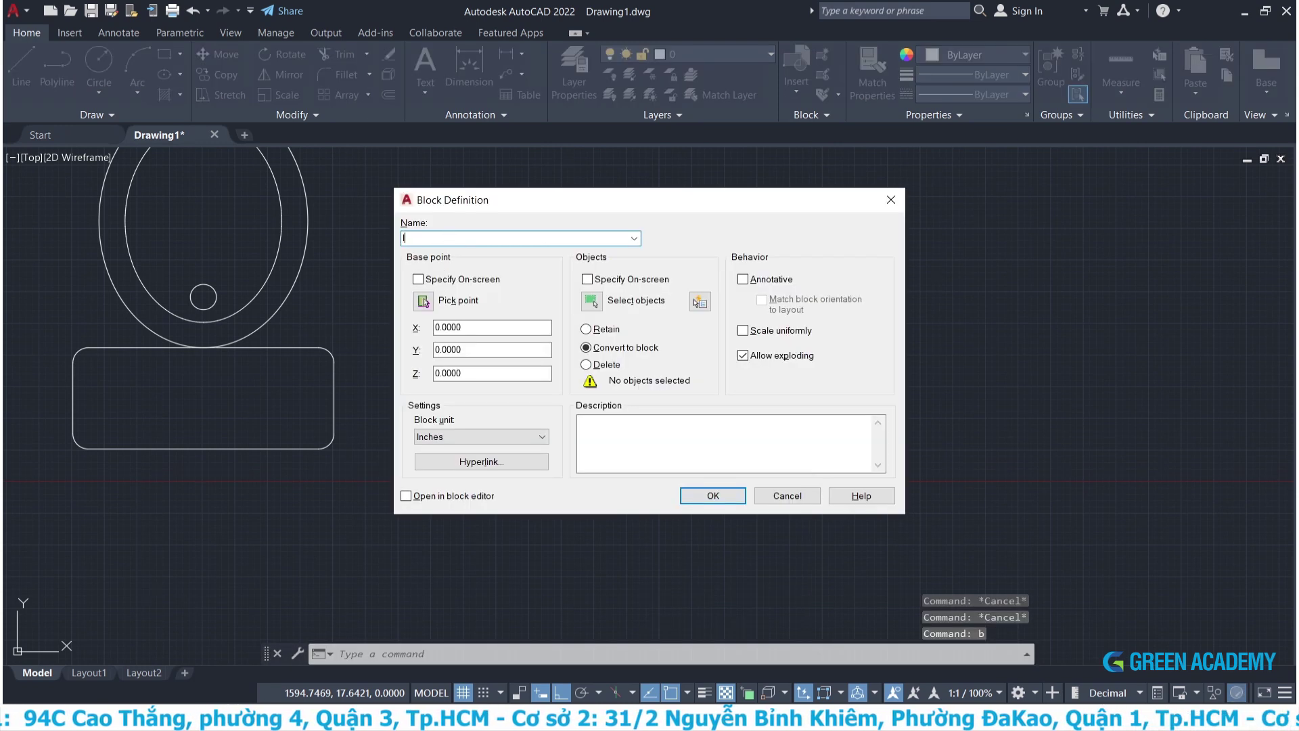
pyautogui.write('lavabo')
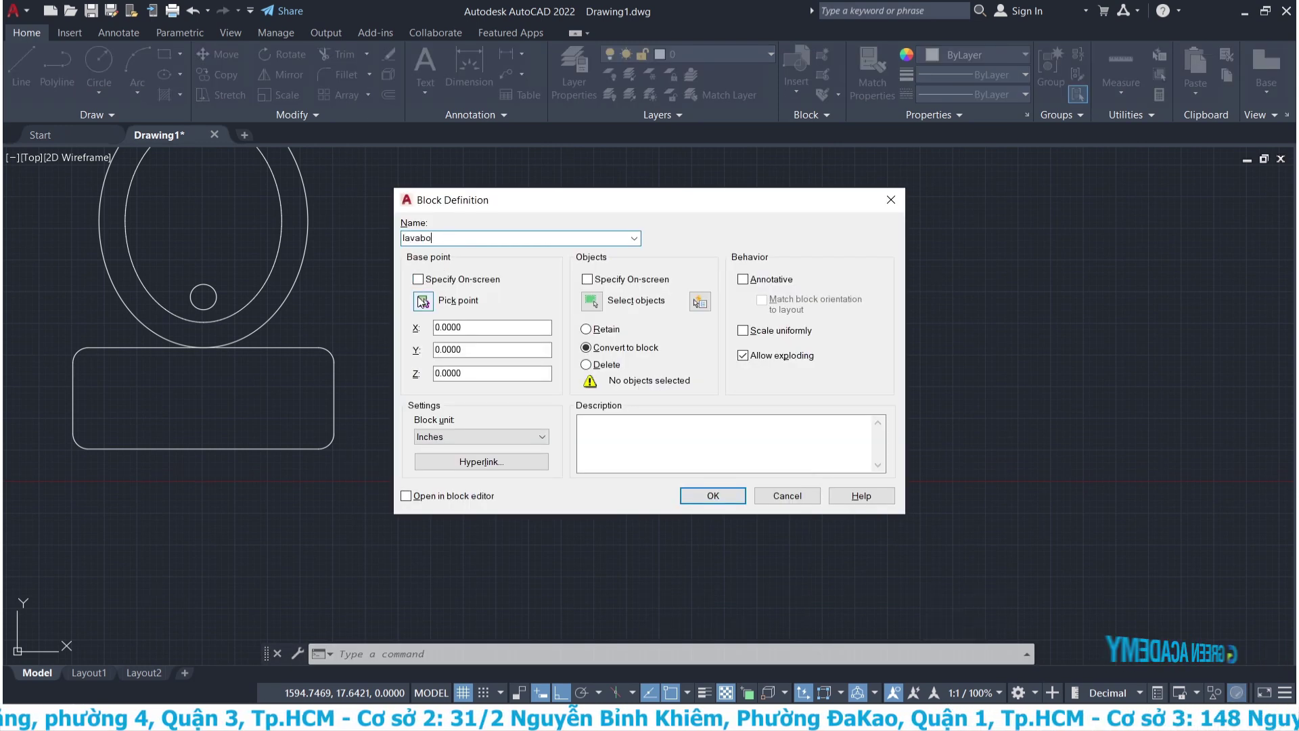
pyautogui.click(423, 301)
pyautogui.click(663, 442)
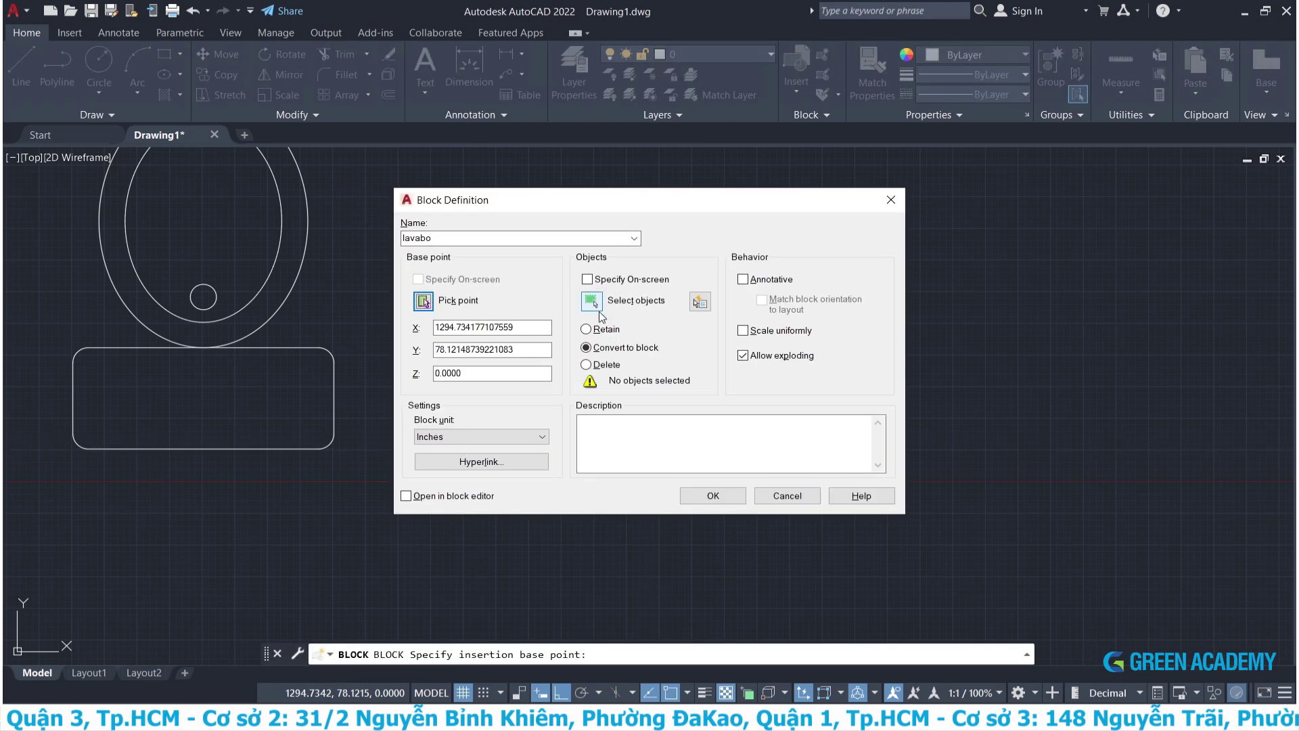
pyautogui.click(601, 305)
pyautogui.click(461, 190)
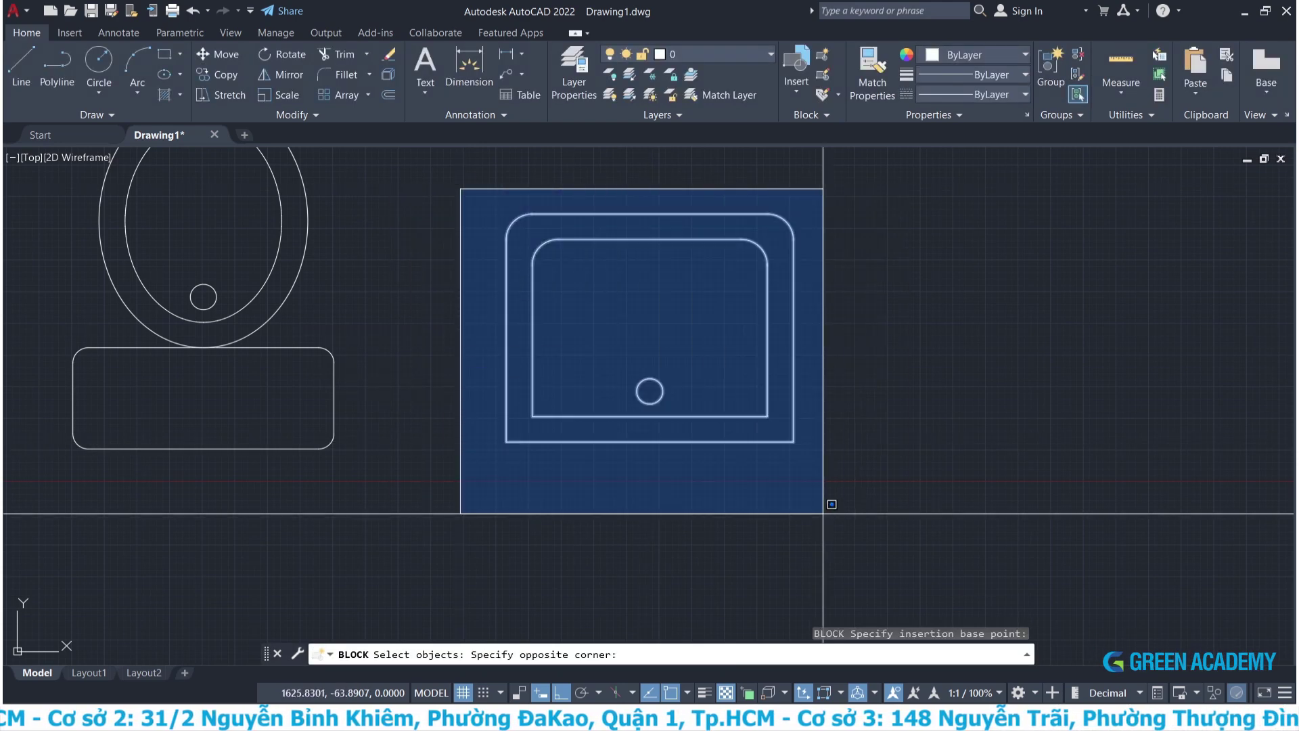
pyautogui.click(836, 512)
pyautogui.press('Return')
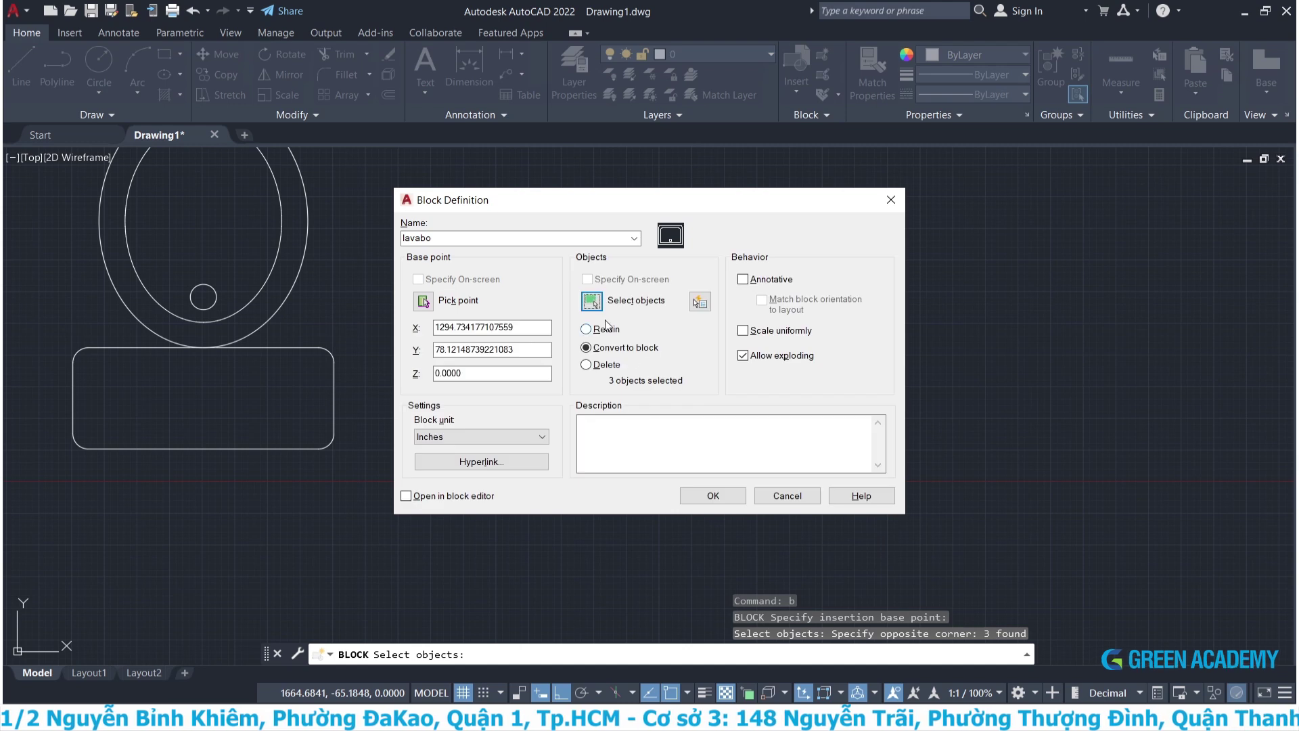
pyautogui.click(588, 329)
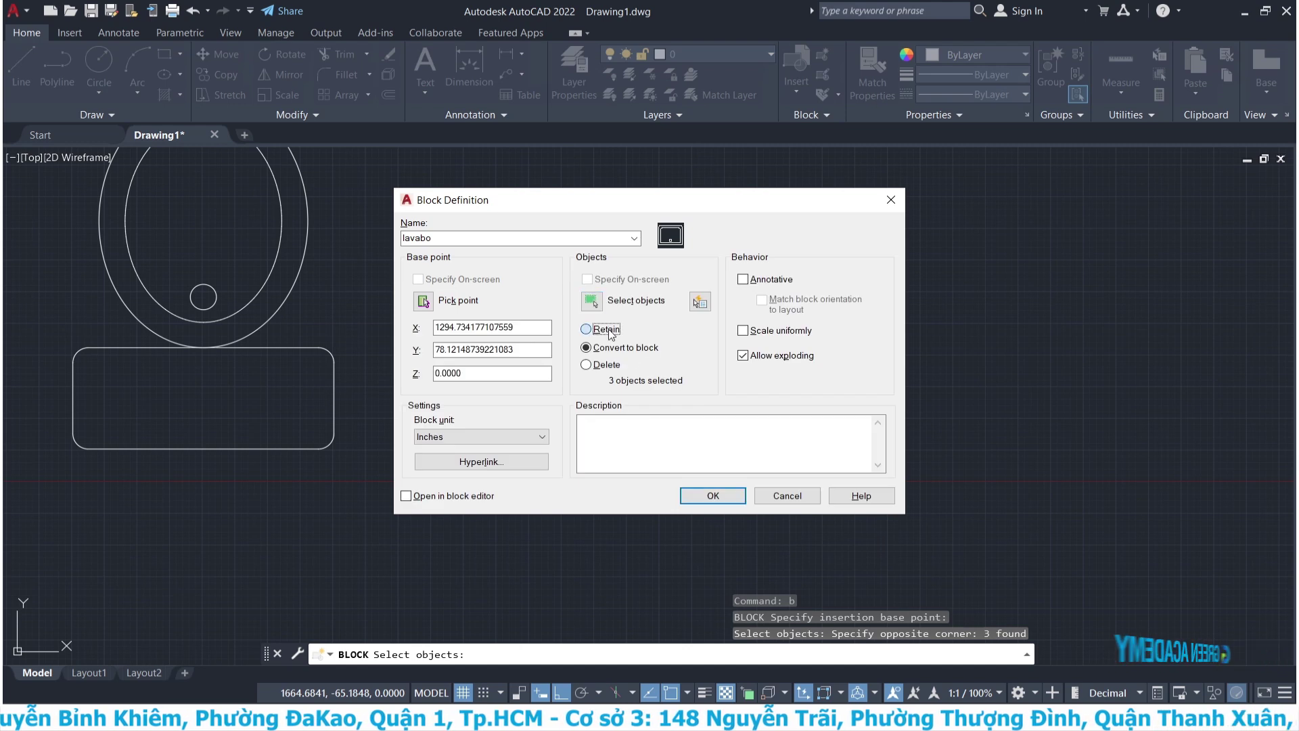
pyautogui.click(712, 502)
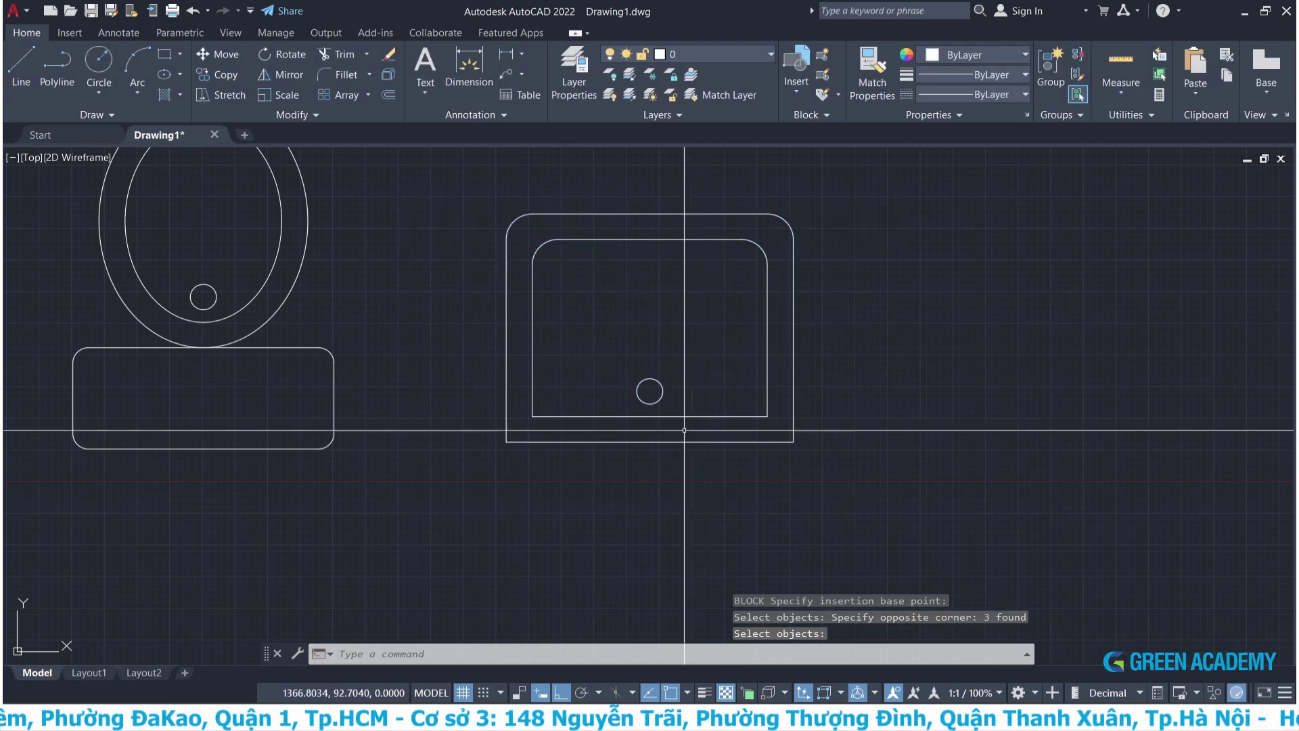
# Click around the drawing and cancel the stray selections.
pyautogui.click(774, 439)
pyautogui.click(695, 456)
pyautogui.press('Escape')
pyautogui.click(670, 392)
pyautogui.press('Escape')
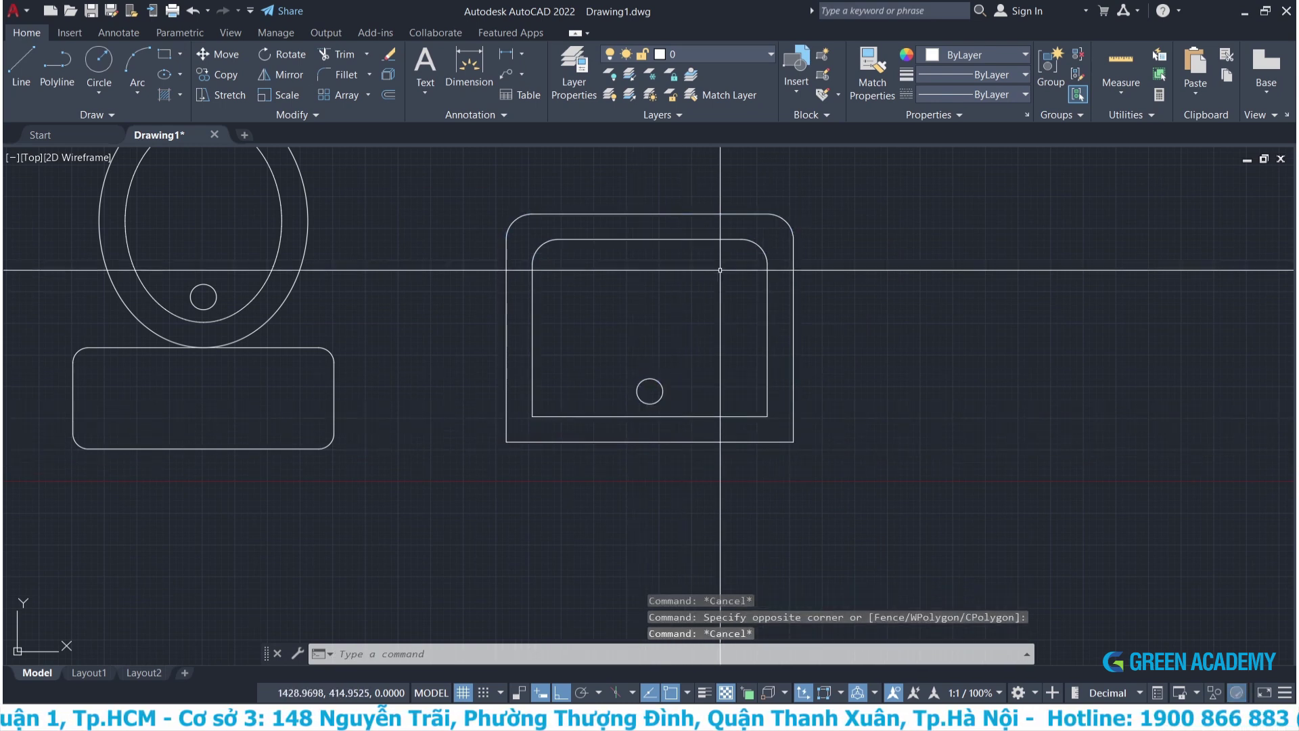
pyautogui.click(720, 268)
pyautogui.press('Escape')
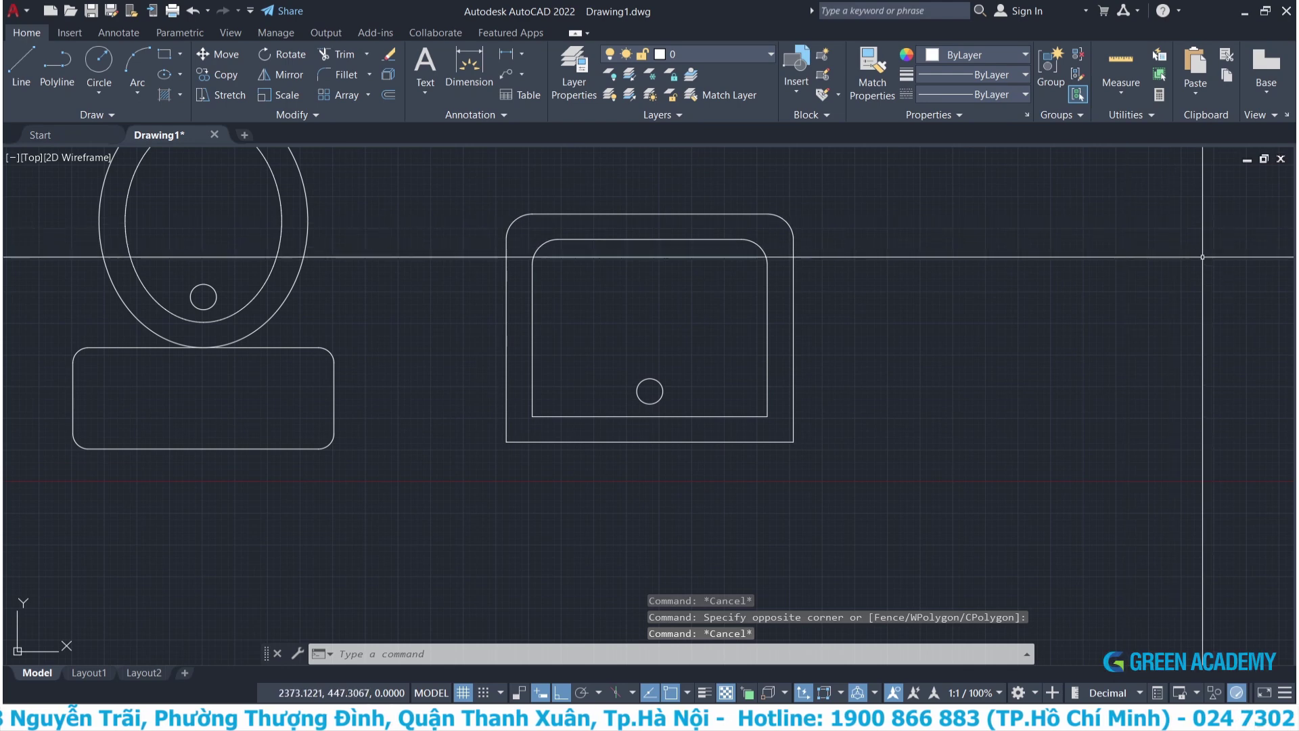
pyautogui.scroll(-1, 865, 313)
pyautogui.scroll(-2, 720, 388)
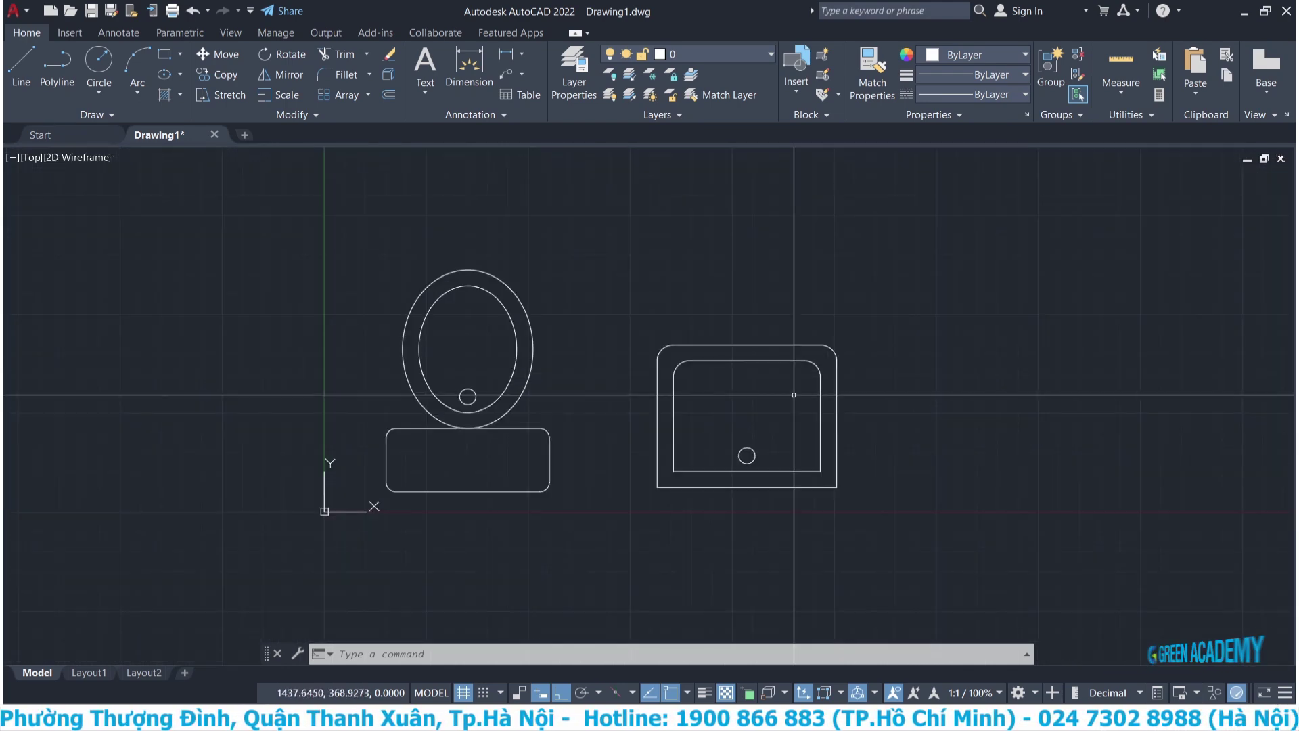
pyautogui.scroll(3, 493, 347)
pyautogui.scroll(-1, 493, 346)
pyautogui.click(348, 485)
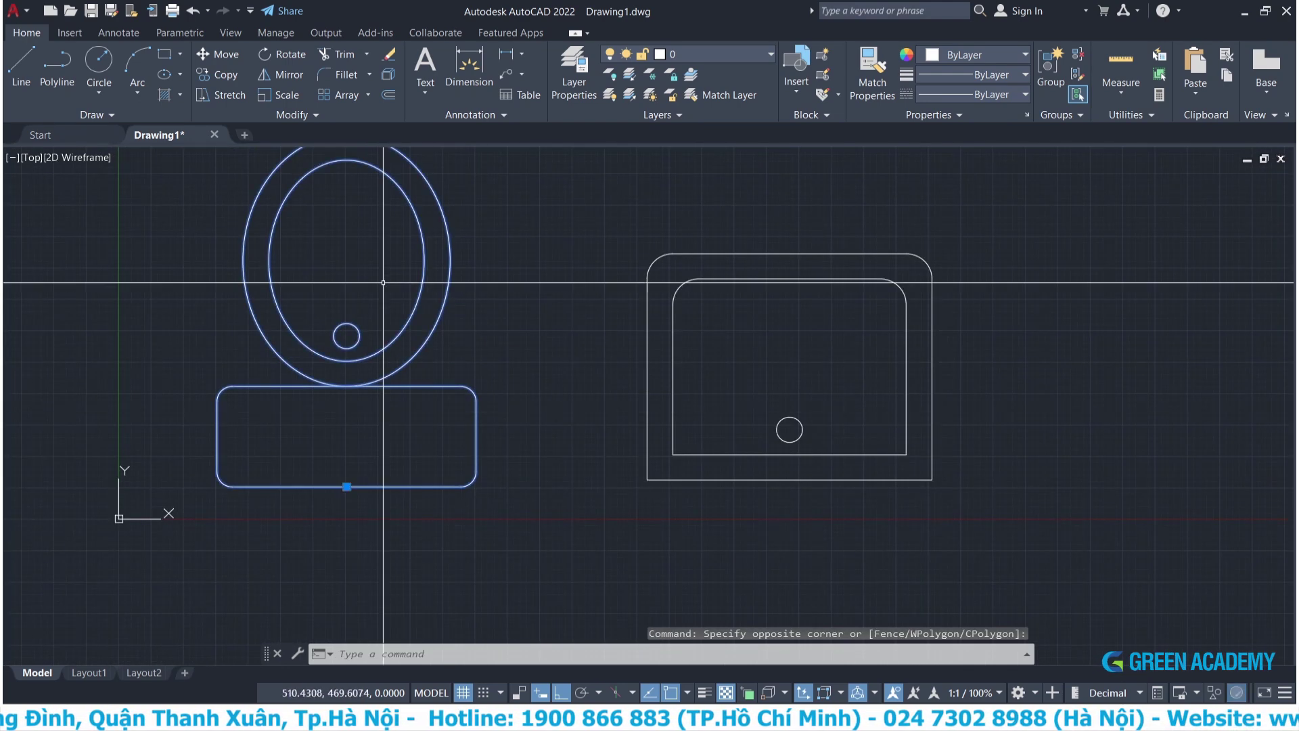
pyautogui.moveTo(352, 318); pyautogui.dragTo(326, 357, button='middle')
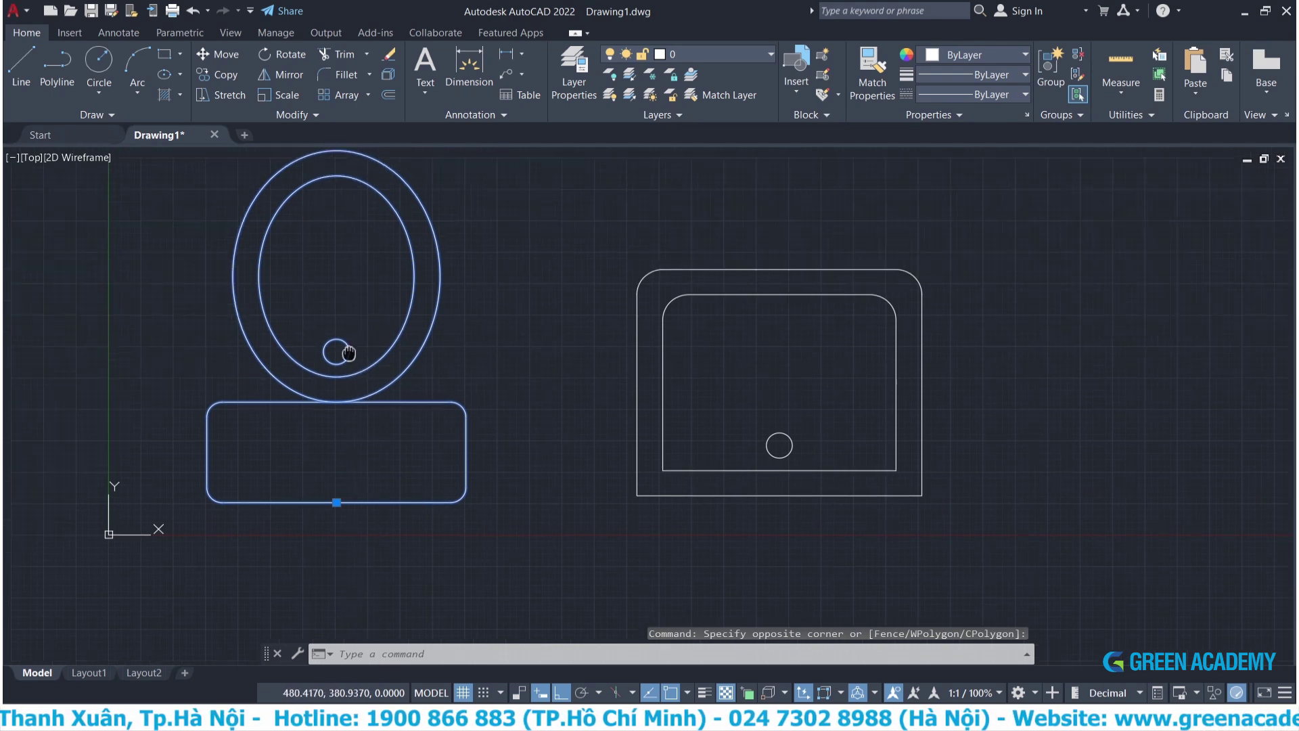
pyautogui.press('Escape')
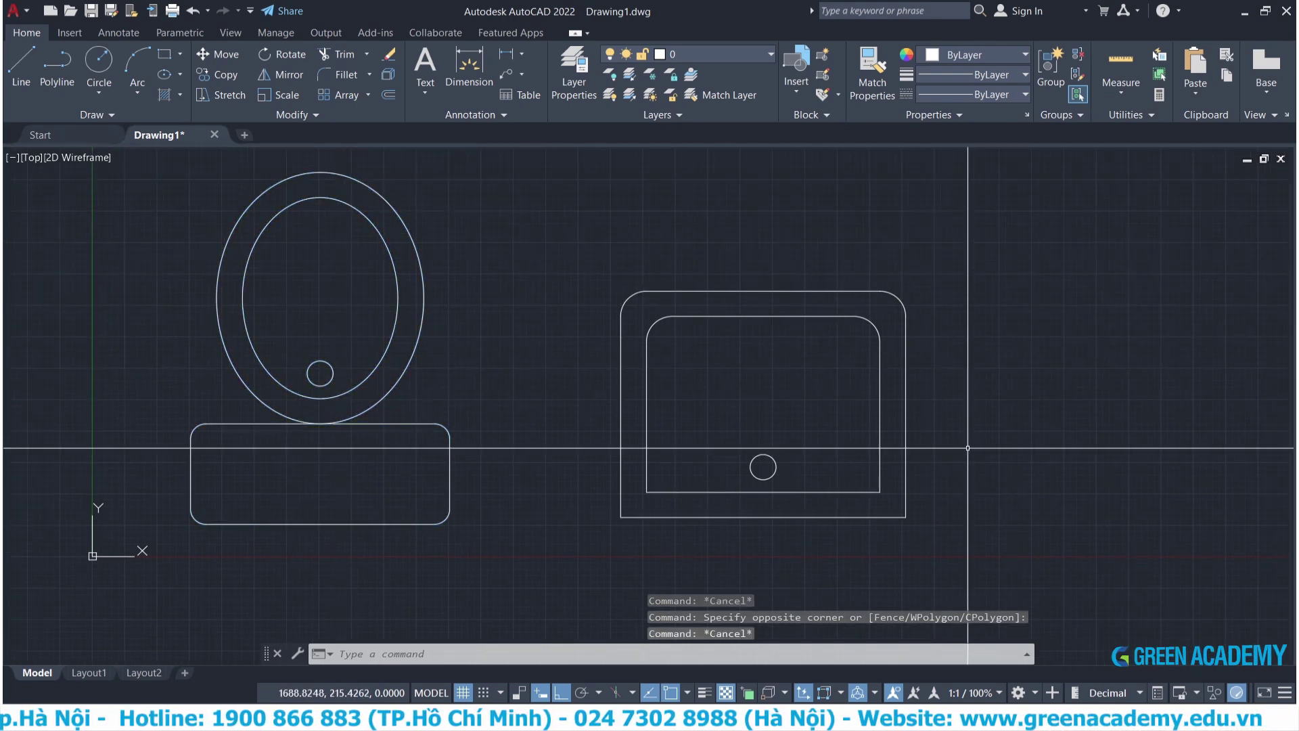
pyautogui.moveTo(924, 338); pyautogui.dragTo(852, 362)
pyautogui.press('Escape')
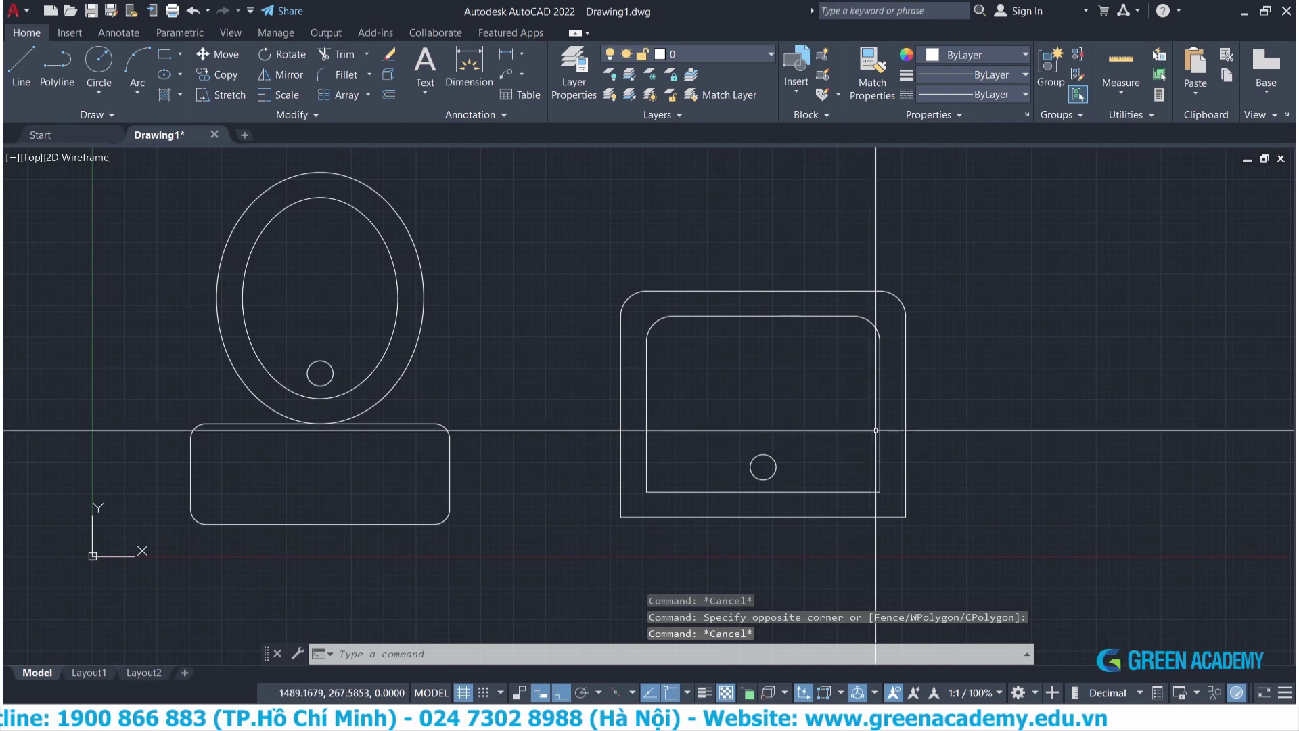
pyautogui.moveTo(867, 443); pyautogui.dragTo(766, 419, button='middle')
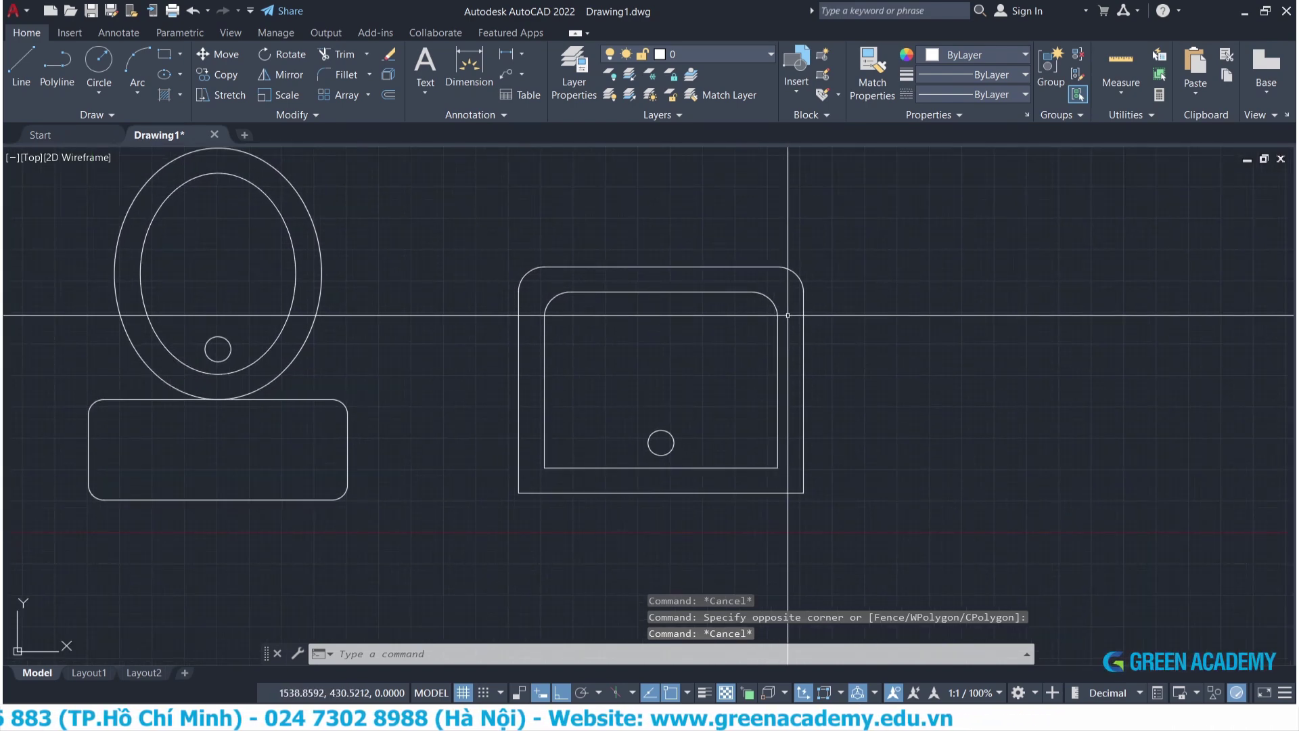
pyautogui.moveTo(865, 257); pyautogui.dragTo(596, 379)
pyautogui.press('Escape')
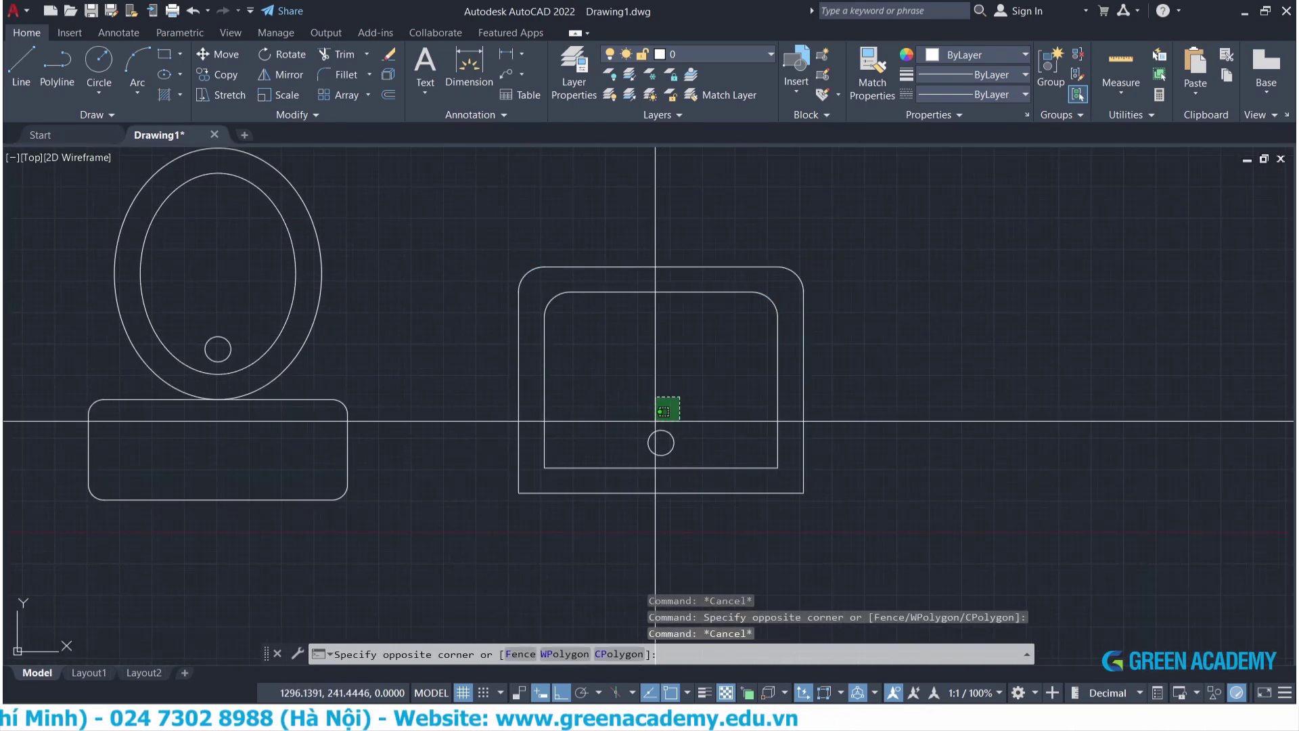
pyautogui.moveTo(666, 406); pyautogui.dragTo(997, 387)
pyautogui.press('Escape')
pyautogui.scroll(-2, 748, 396)
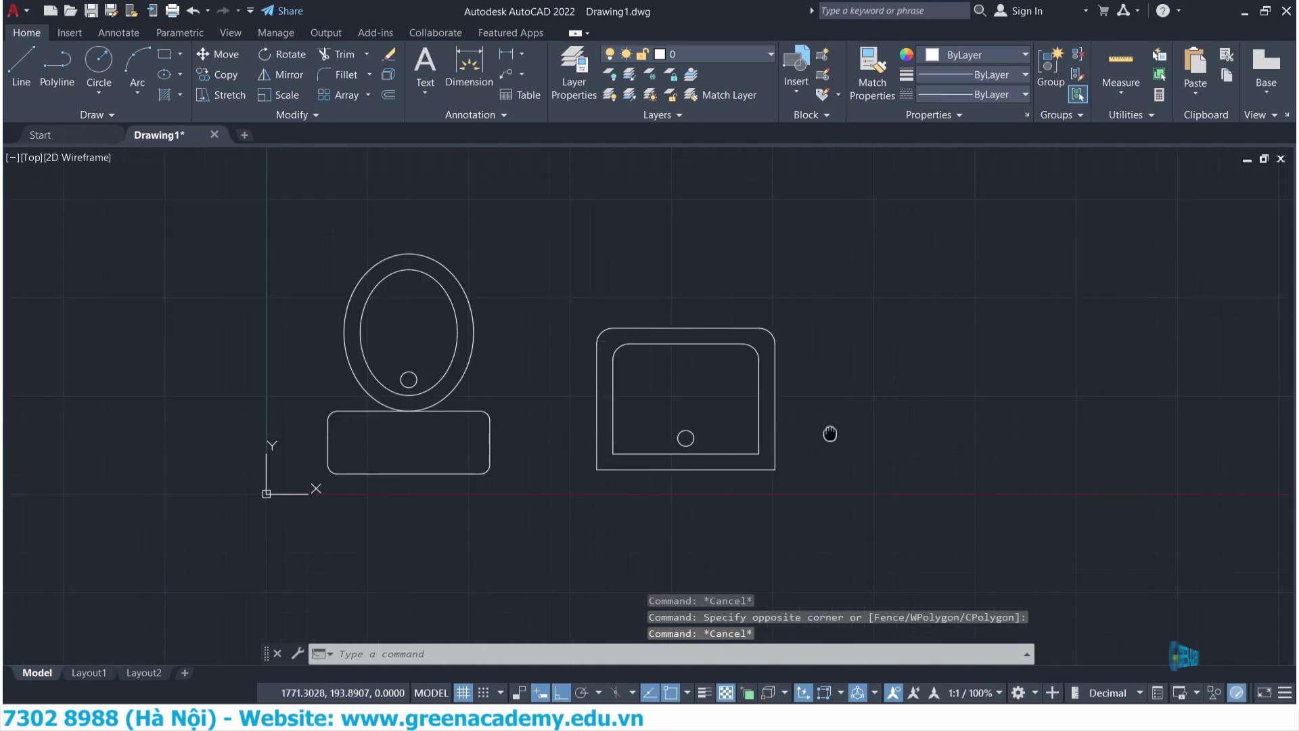
pyautogui.moveTo(839, 444); pyautogui.dragTo(745, 444, button='middle')
pyautogui.scroll(-2, 861, 580)
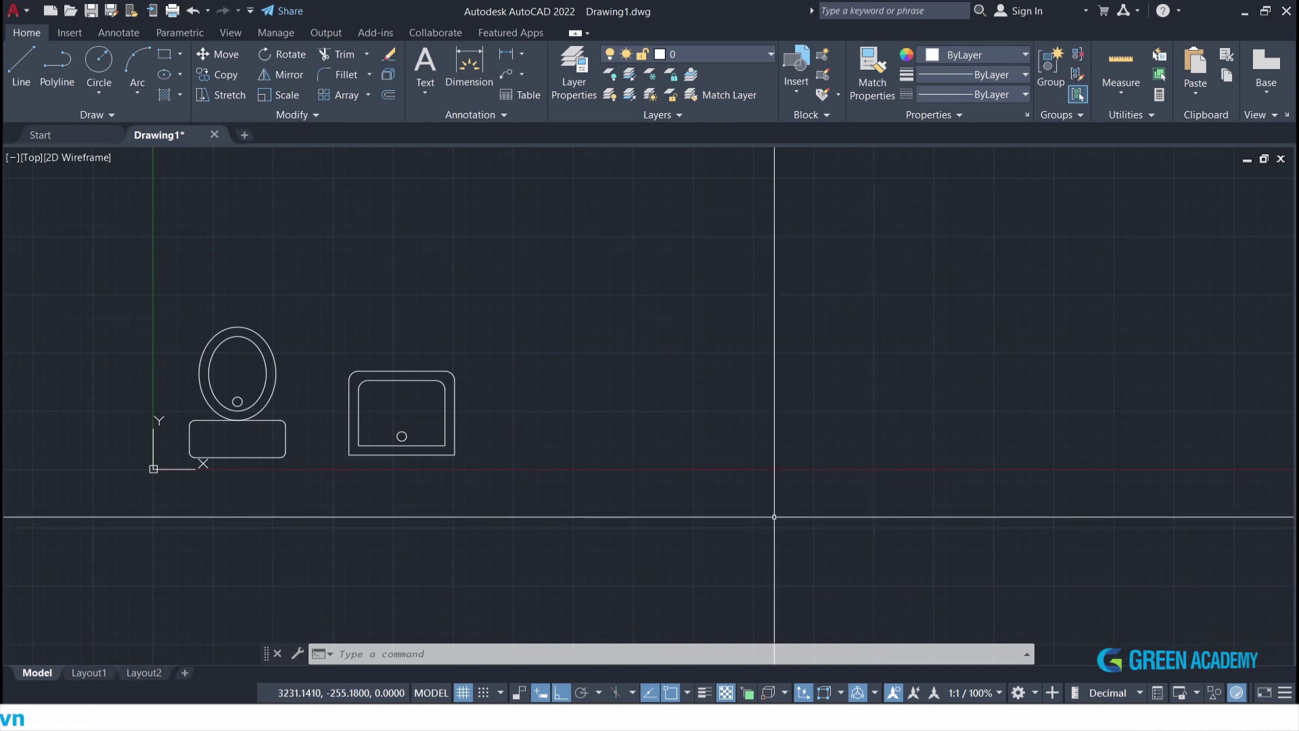
# Open the block insertion palette with I, then clear a stray sink selection.
pyautogui.write('i')
pyautogui.press('Return')
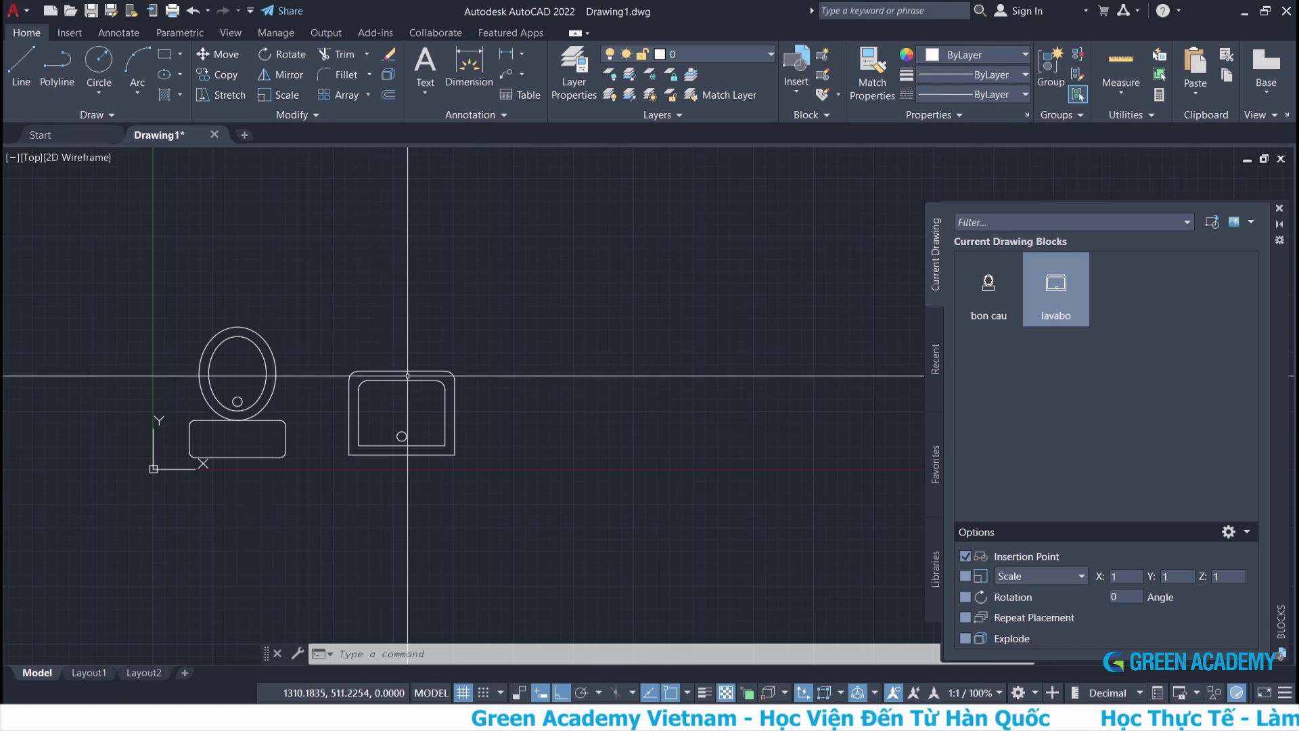
pyautogui.click(435, 412)
pyautogui.click(363, 339)
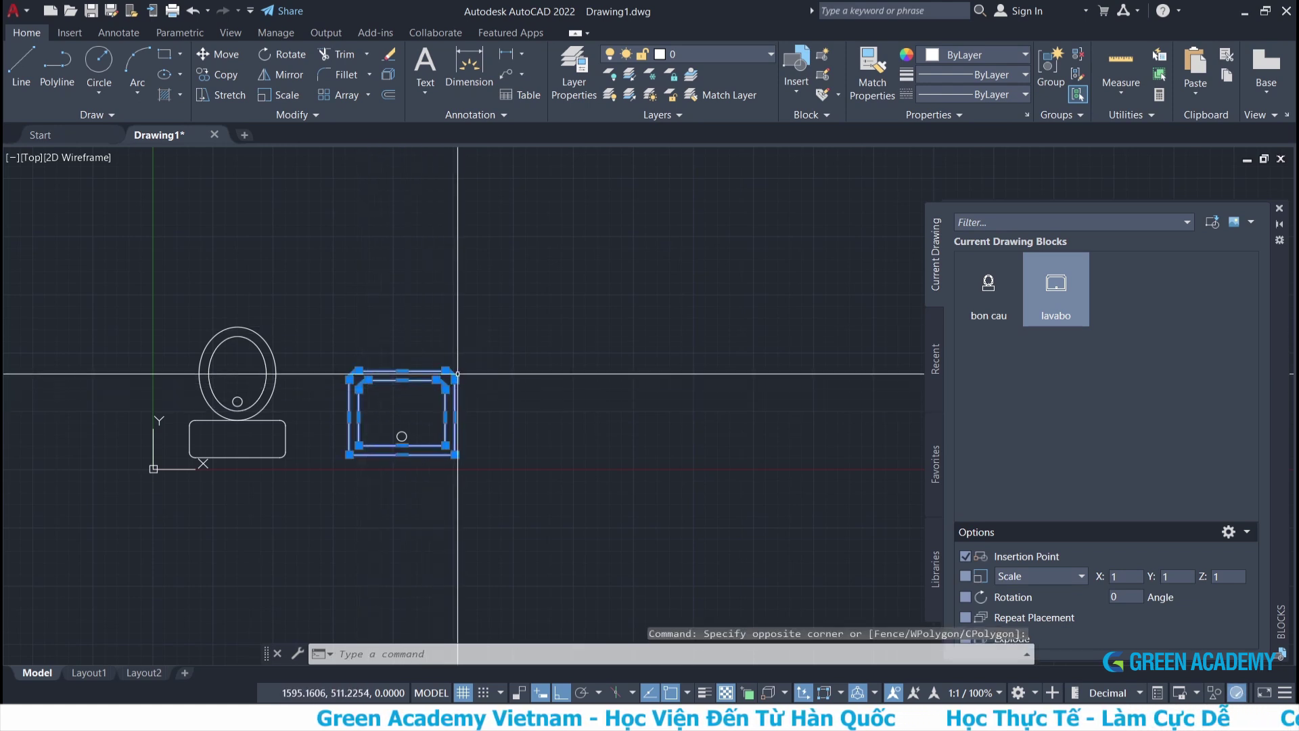
pyautogui.press('Escape')
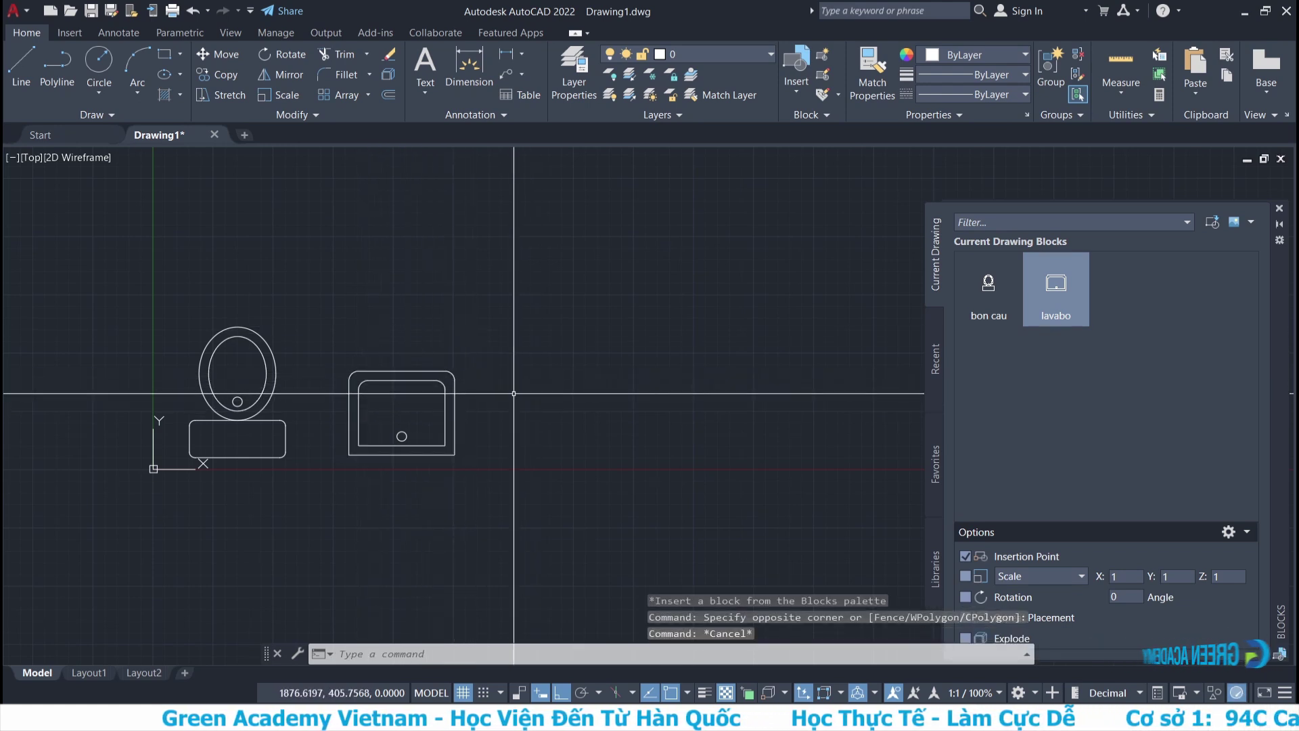
# Place a bon cau toilet above the originals and a lavabo beside the first sink.
pyautogui.click(1061, 299)
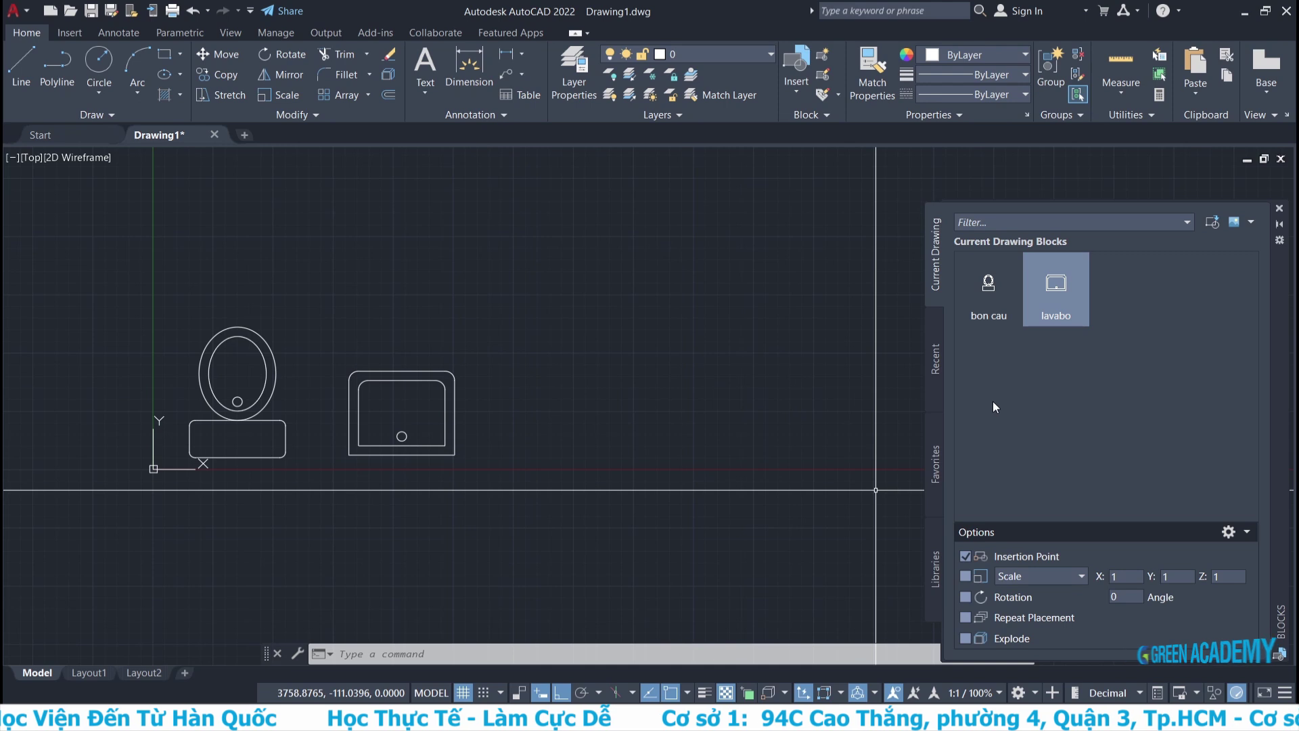
pyautogui.click(974, 290)
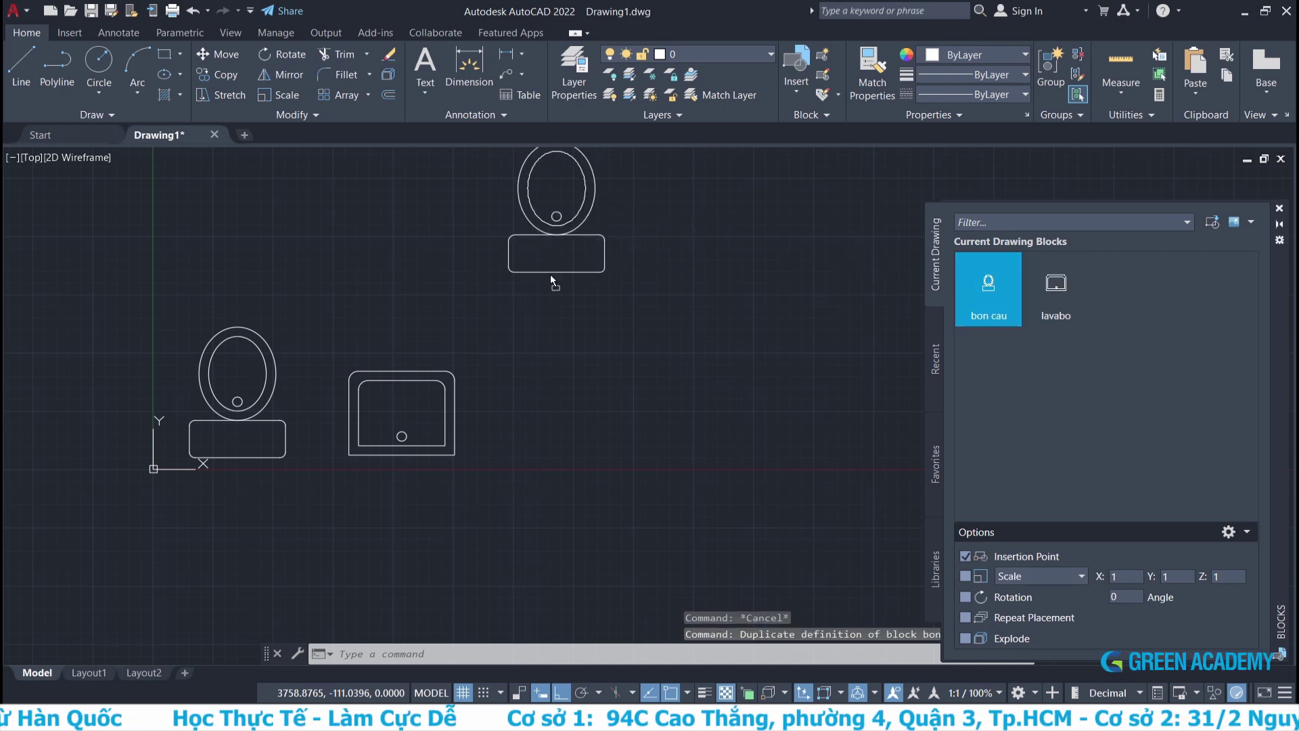
pyautogui.click(566, 327)
pyautogui.moveTo(1051, 290); pyautogui.dragTo(733, 427)
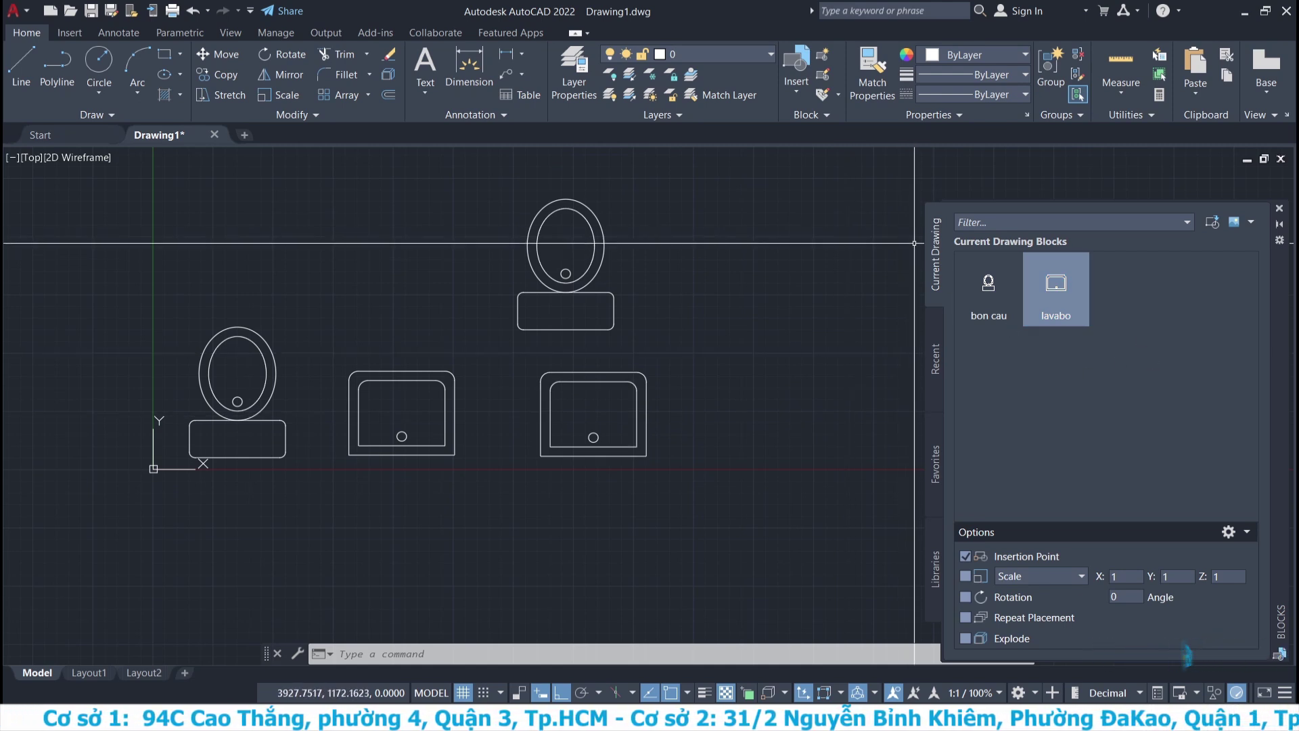
pyautogui.click(934, 364)
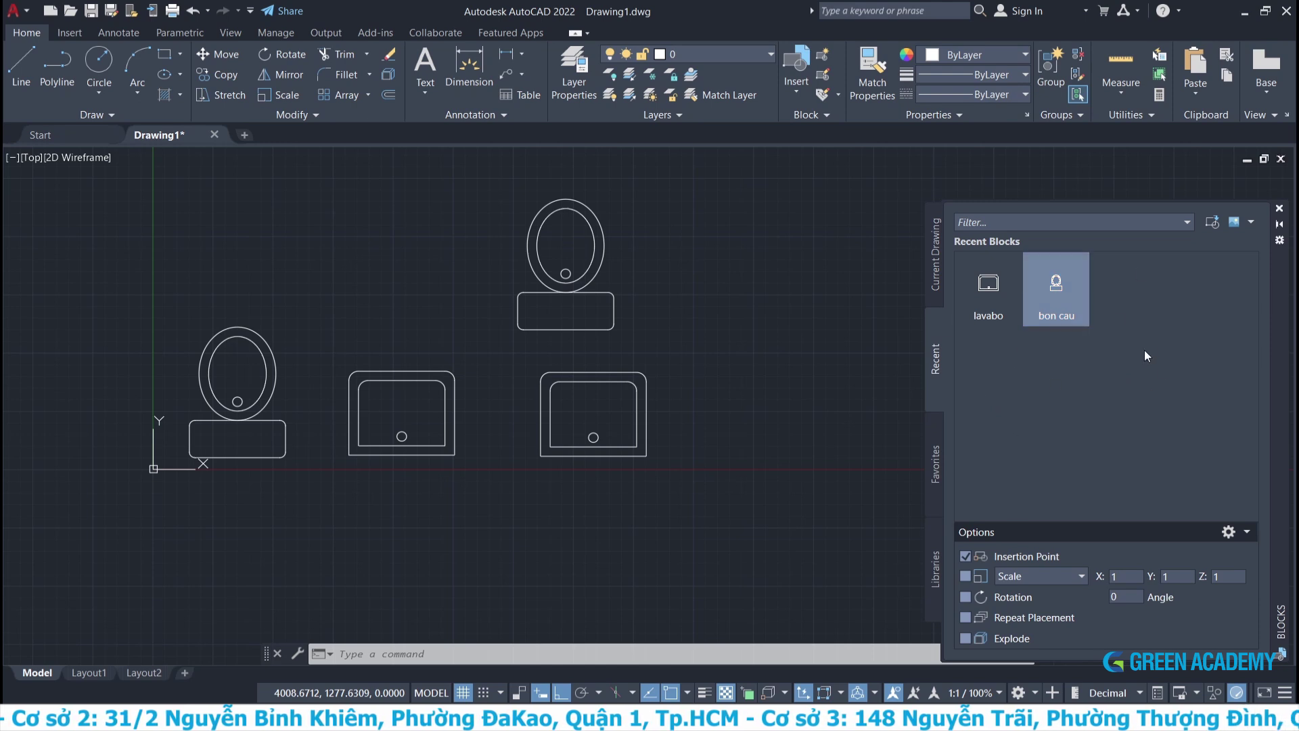
pyautogui.click(936, 456)
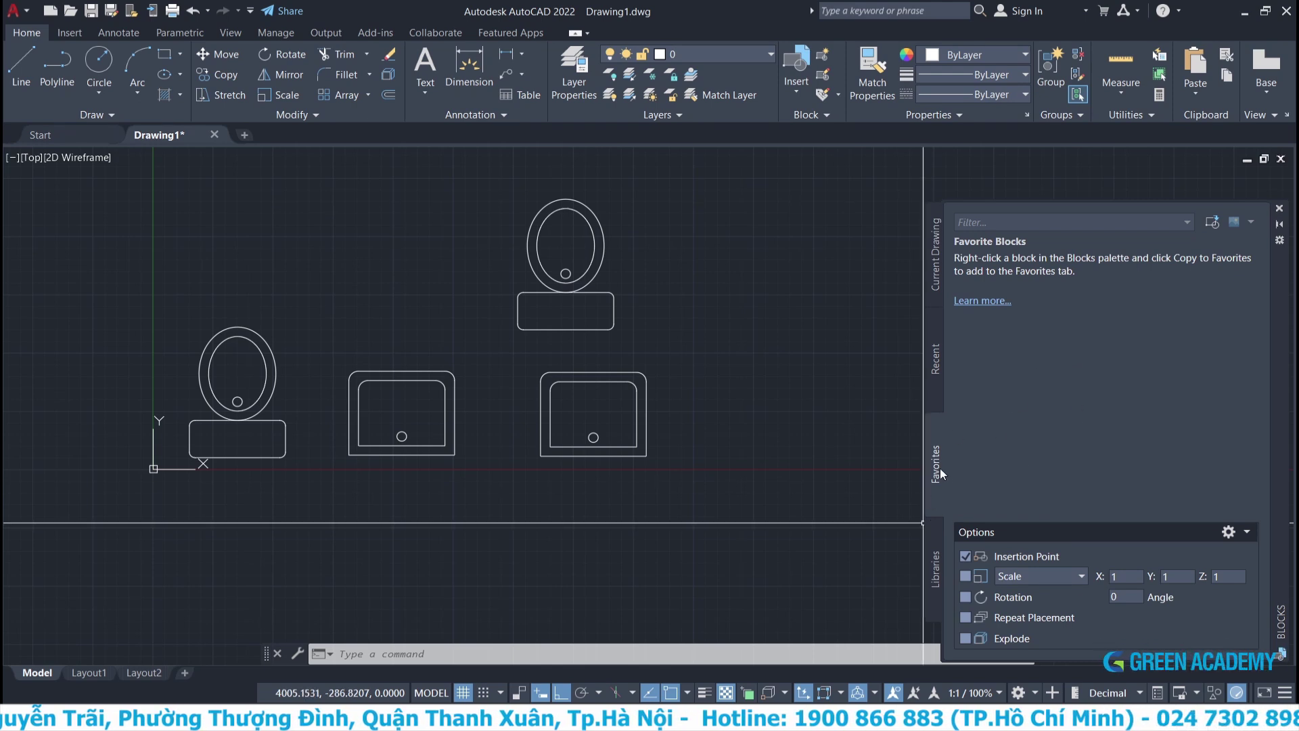
pyautogui.click(940, 581)
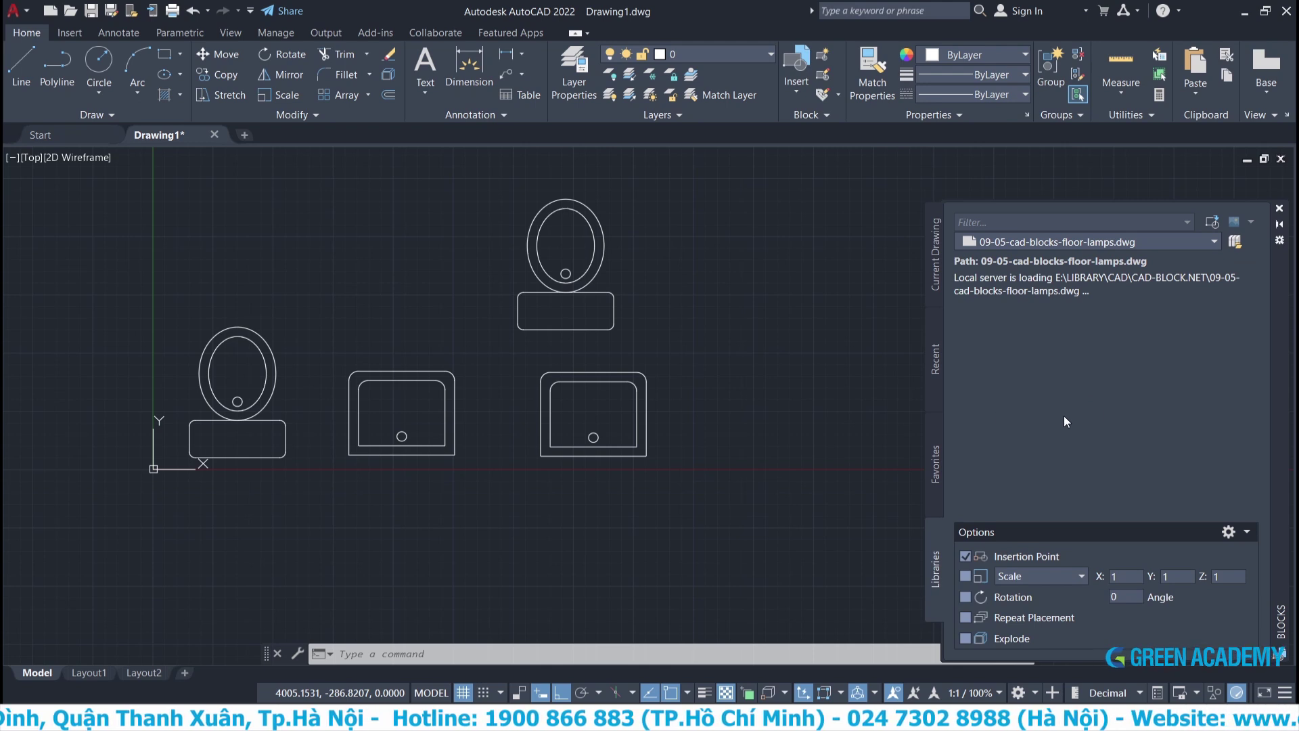
pyautogui.click(936, 266)
pyautogui.moveTo(1111, 404); pyautogui.dragTo(1140, 523, button='middle')
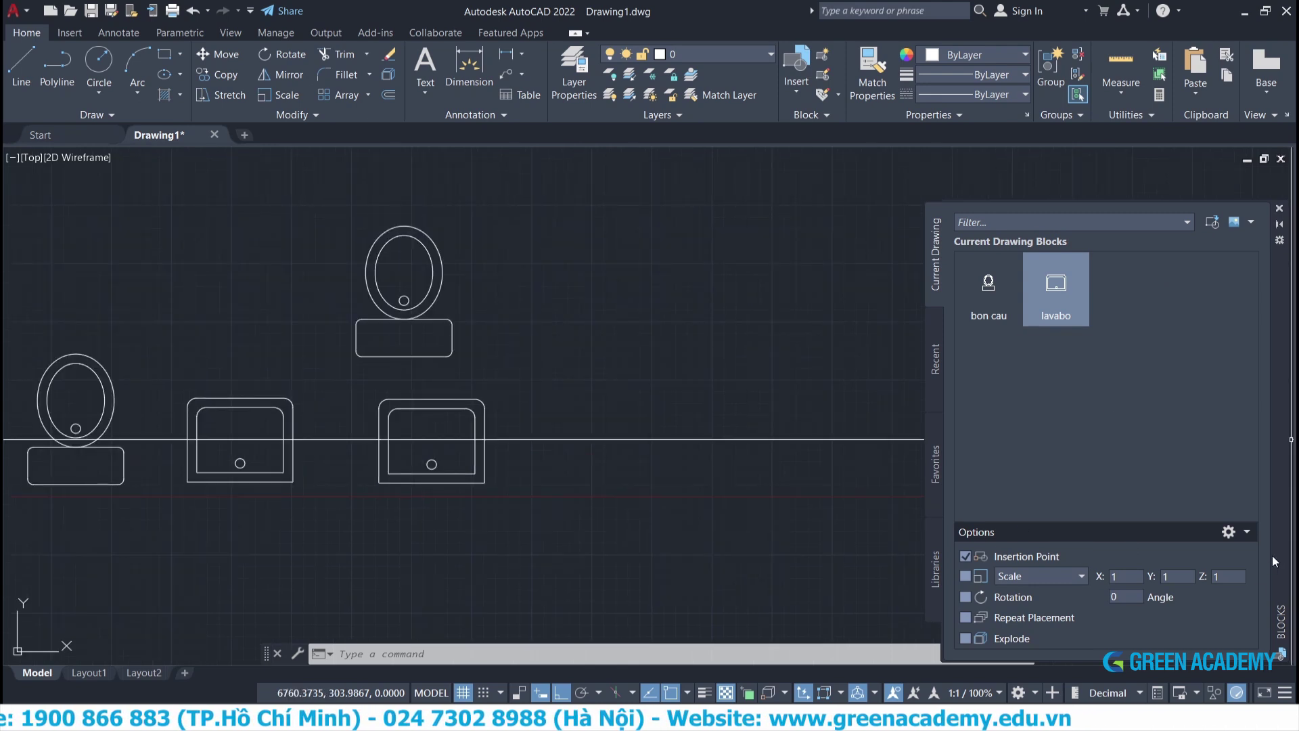
pyautogui.click(1250, 534)
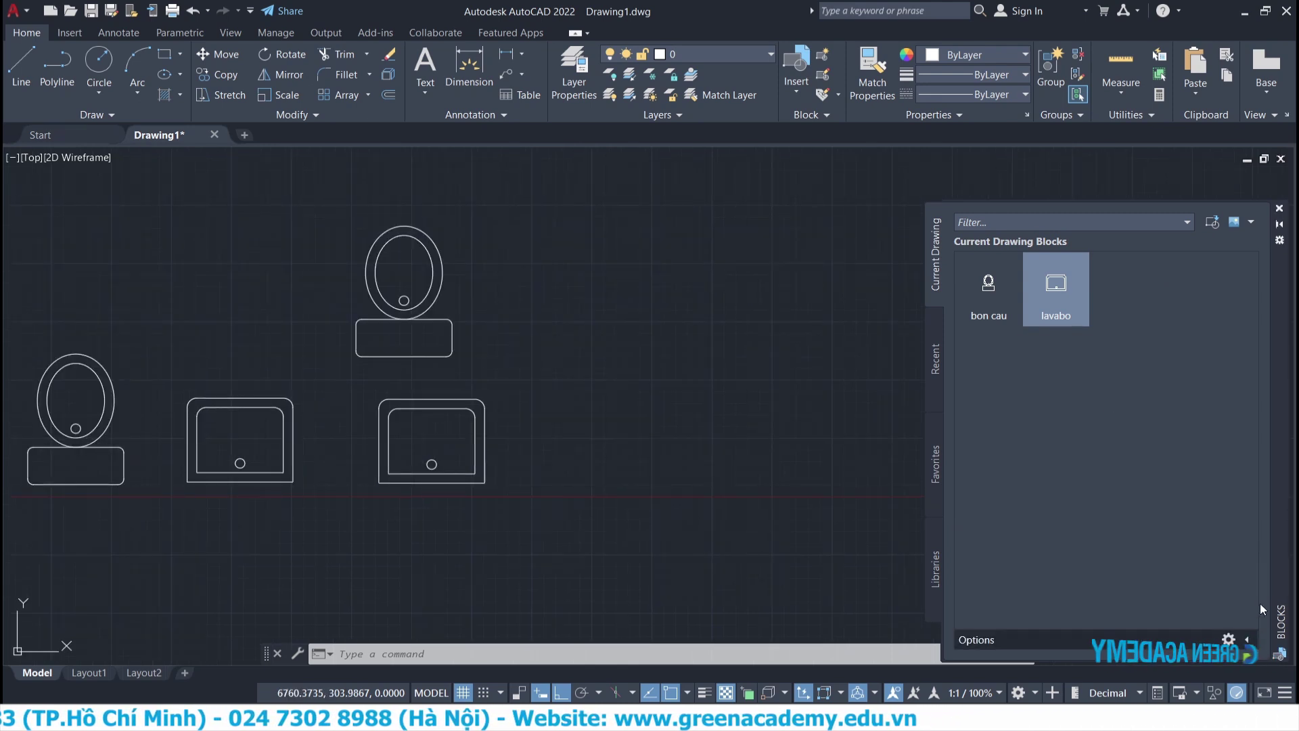
pyautogui.click(1246, 639)
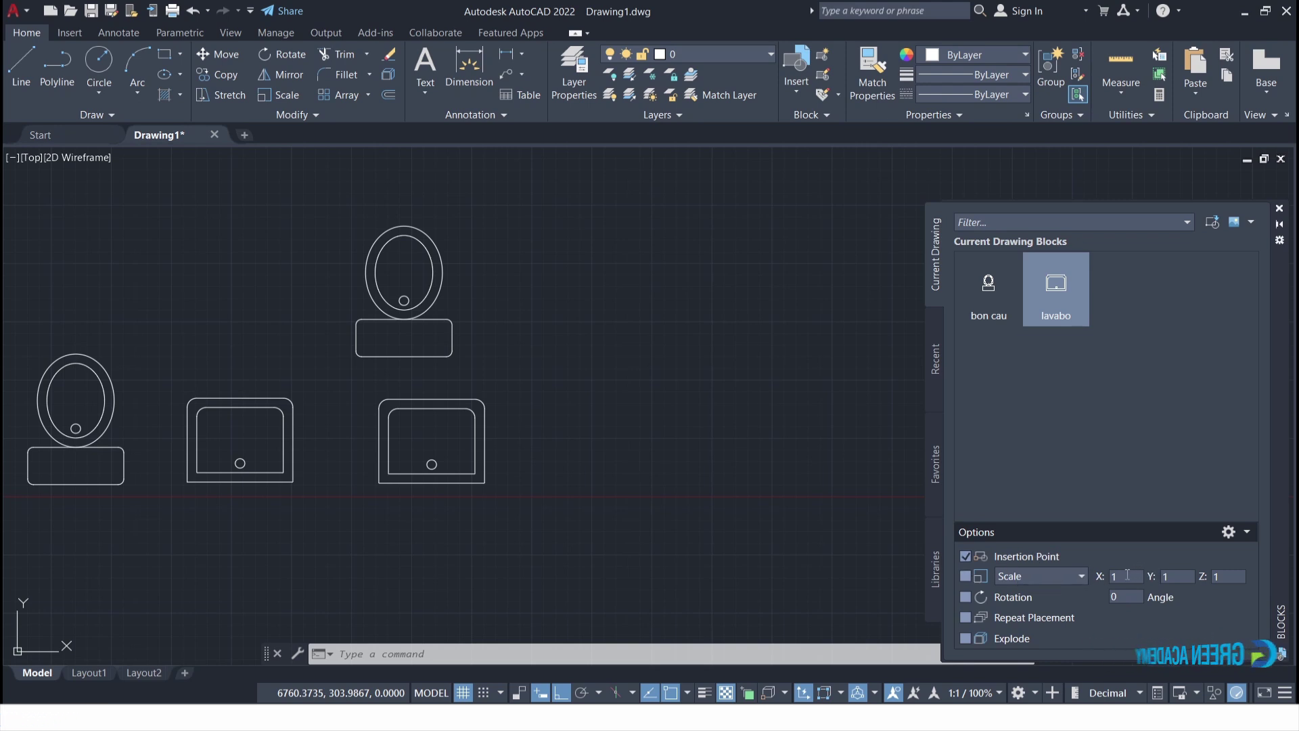
# Insert a lavabo at X scale 2 above the row.
pyautogui.moveTo(1135, 575); pyautogui.dragTo(1091, 576)
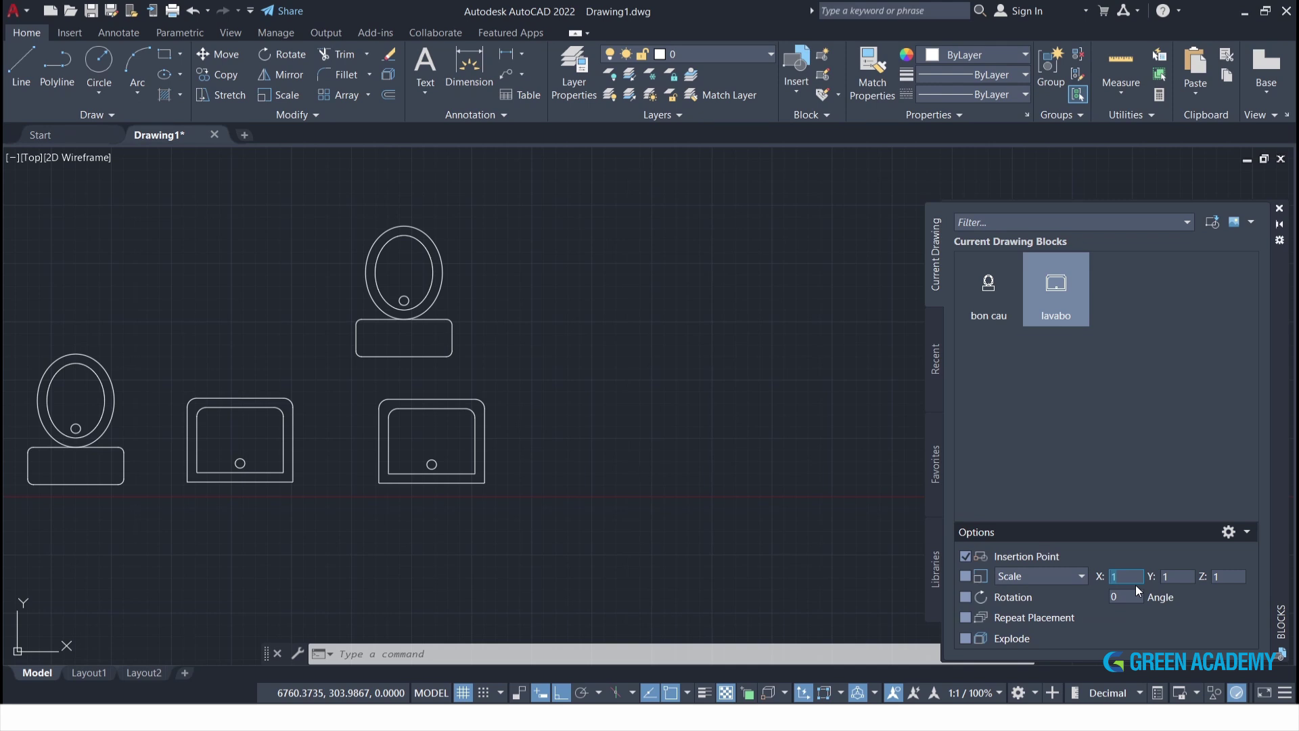
pyautogui.write('2')
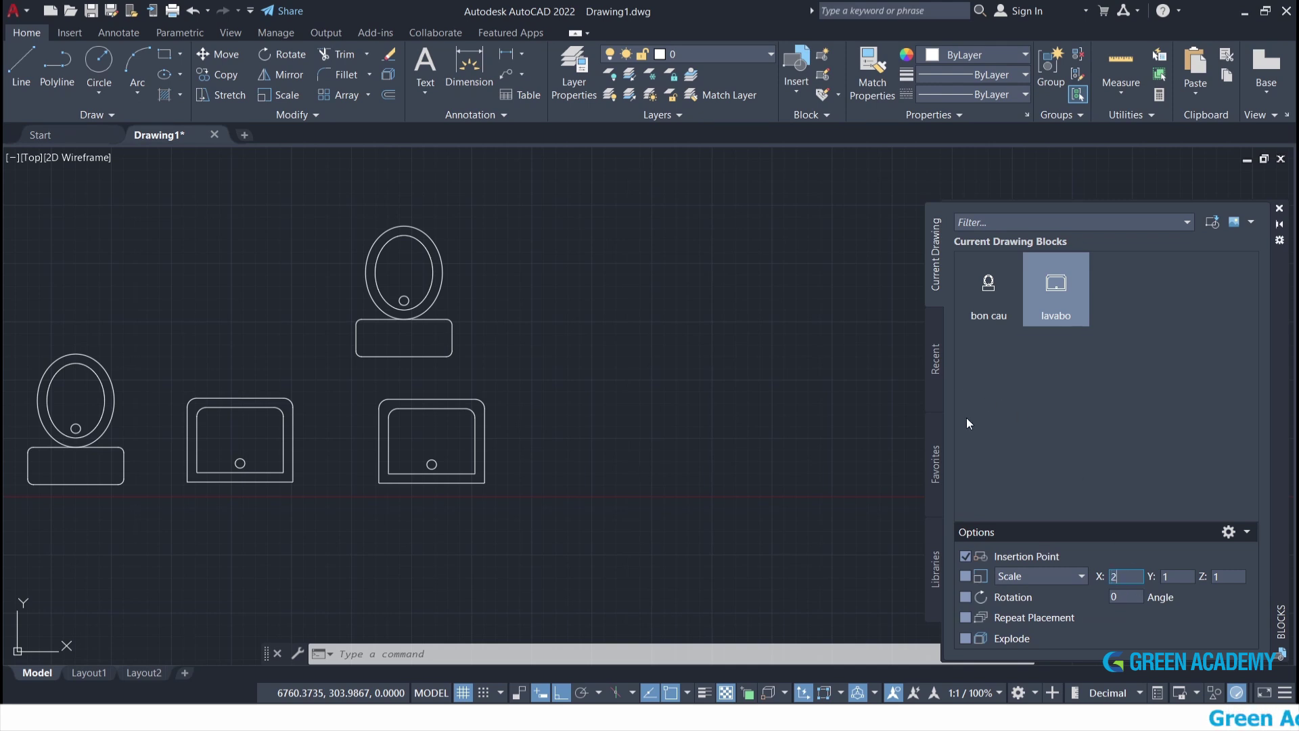
pyautogui.click(1040, 310)
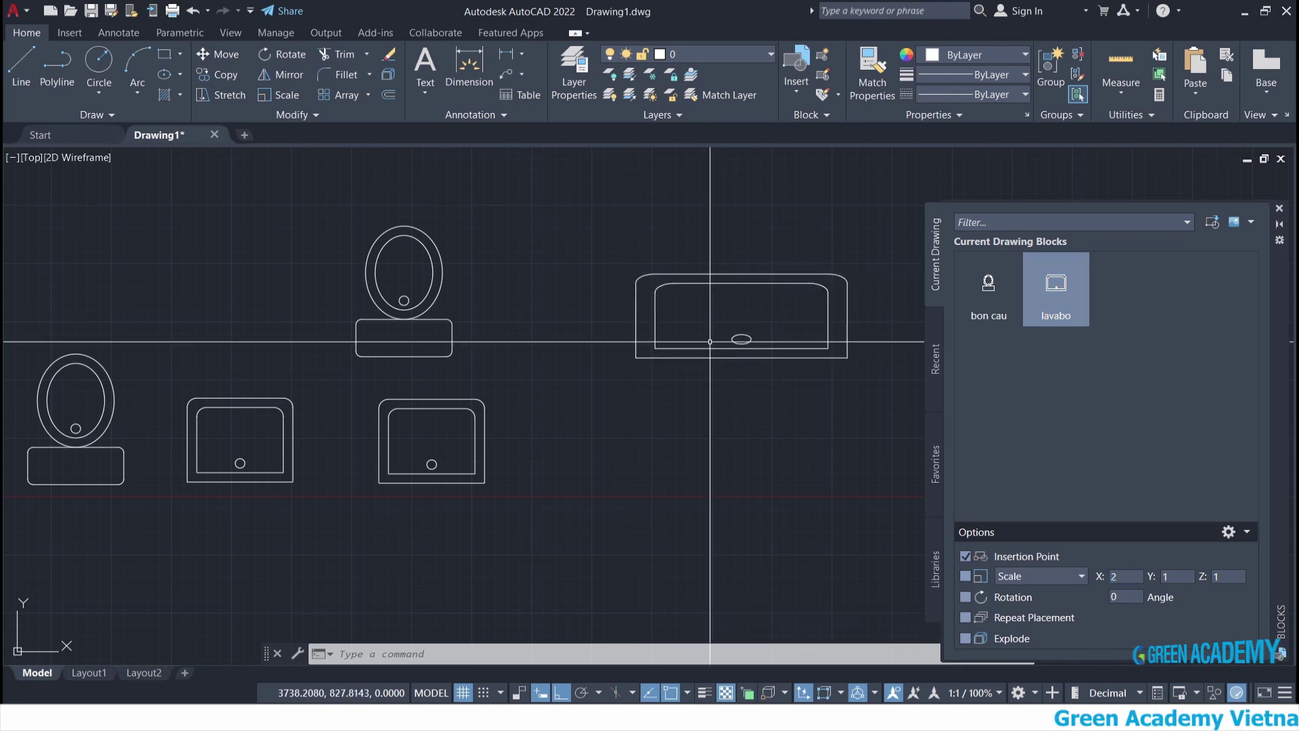
pyautogui.click(636, 342)
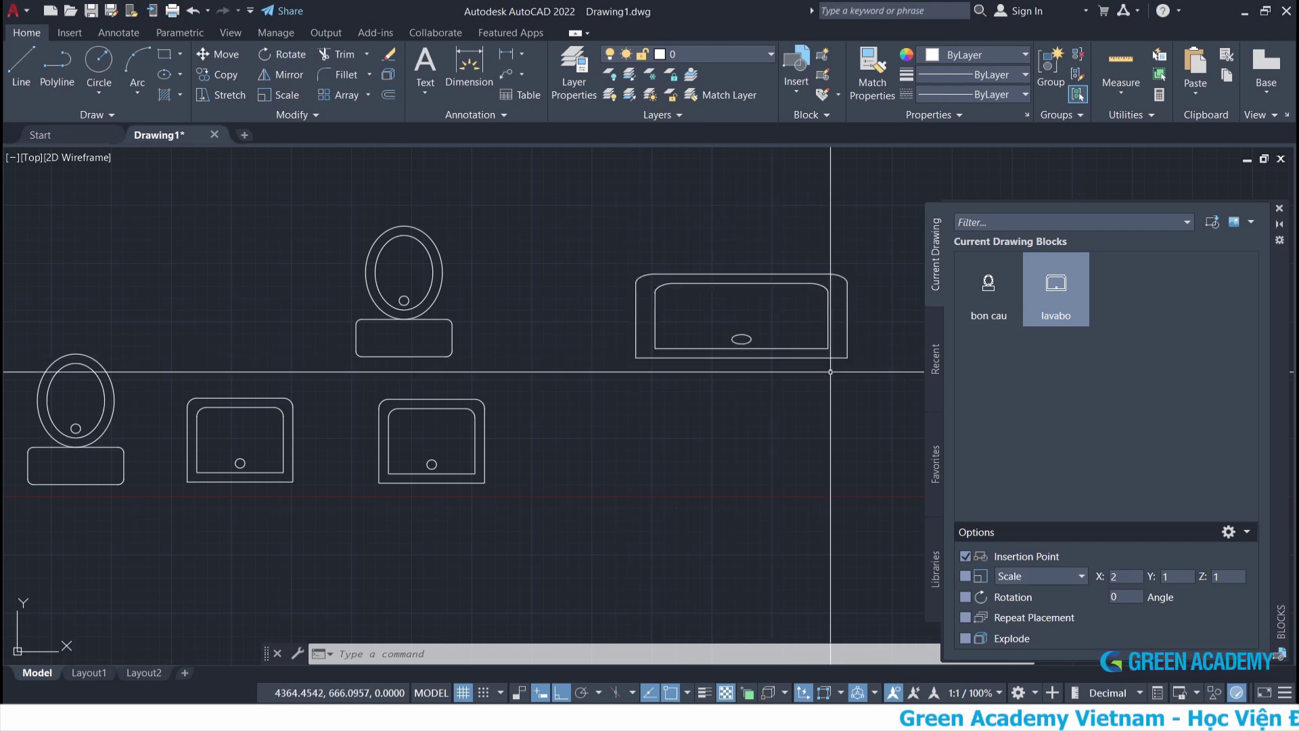
# Insert a lavabo at X scale 1, Y scale 2 below the wide one.
pyautogui.doubleClick(1127, 577)
pyautogui.write('1')
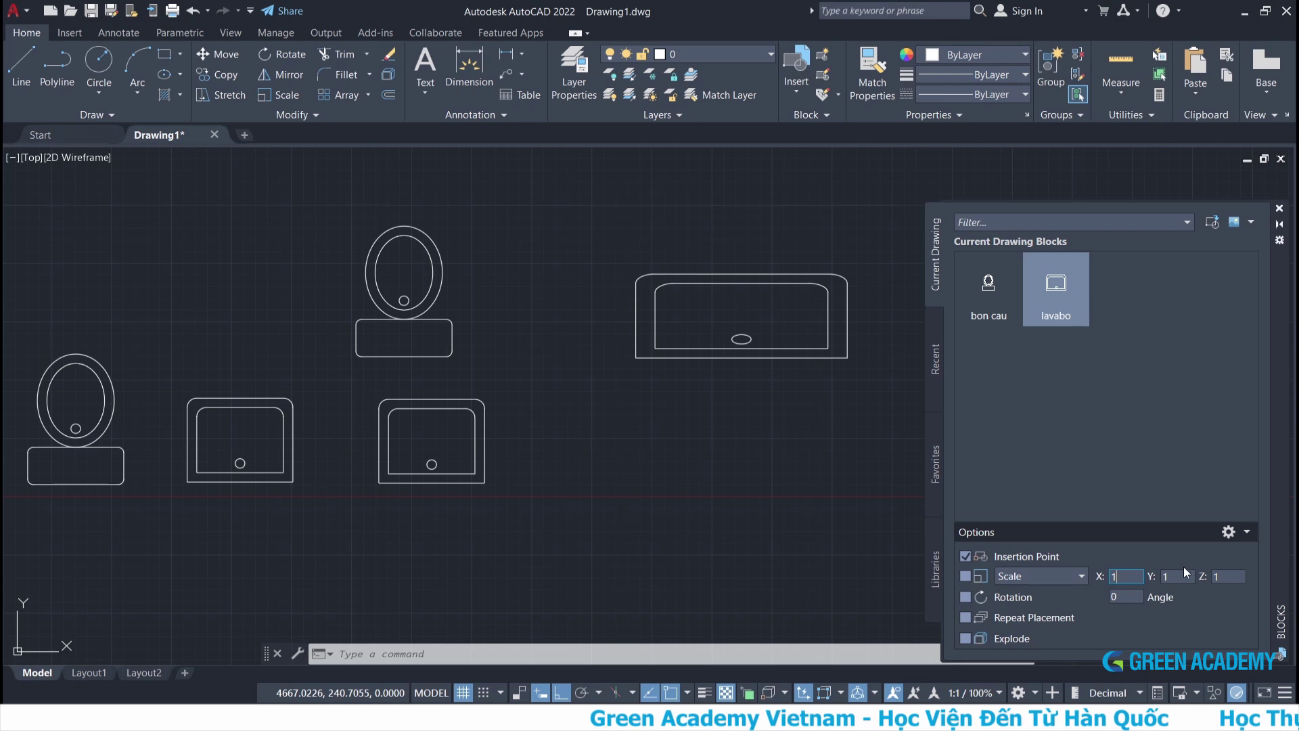
pyautogui.press('Tab')
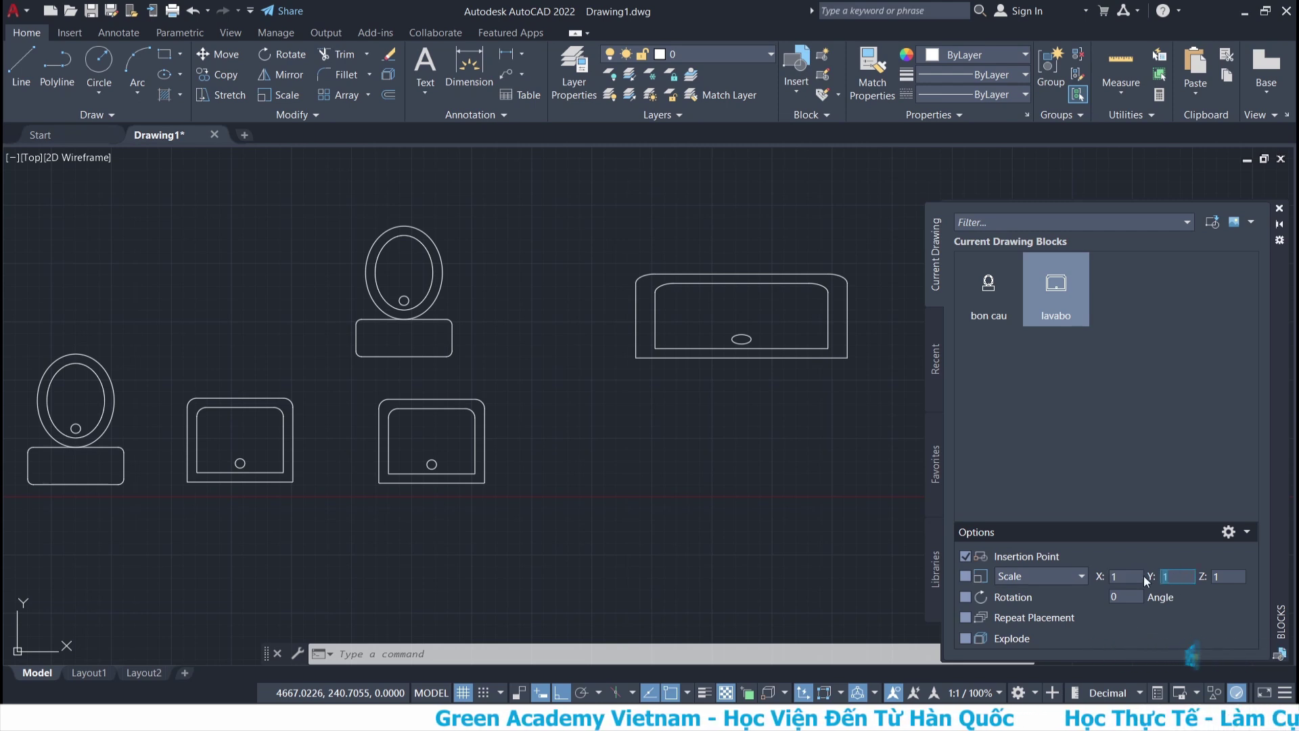
pyautogui.write('2')
pyautogui.click(1053, 294)
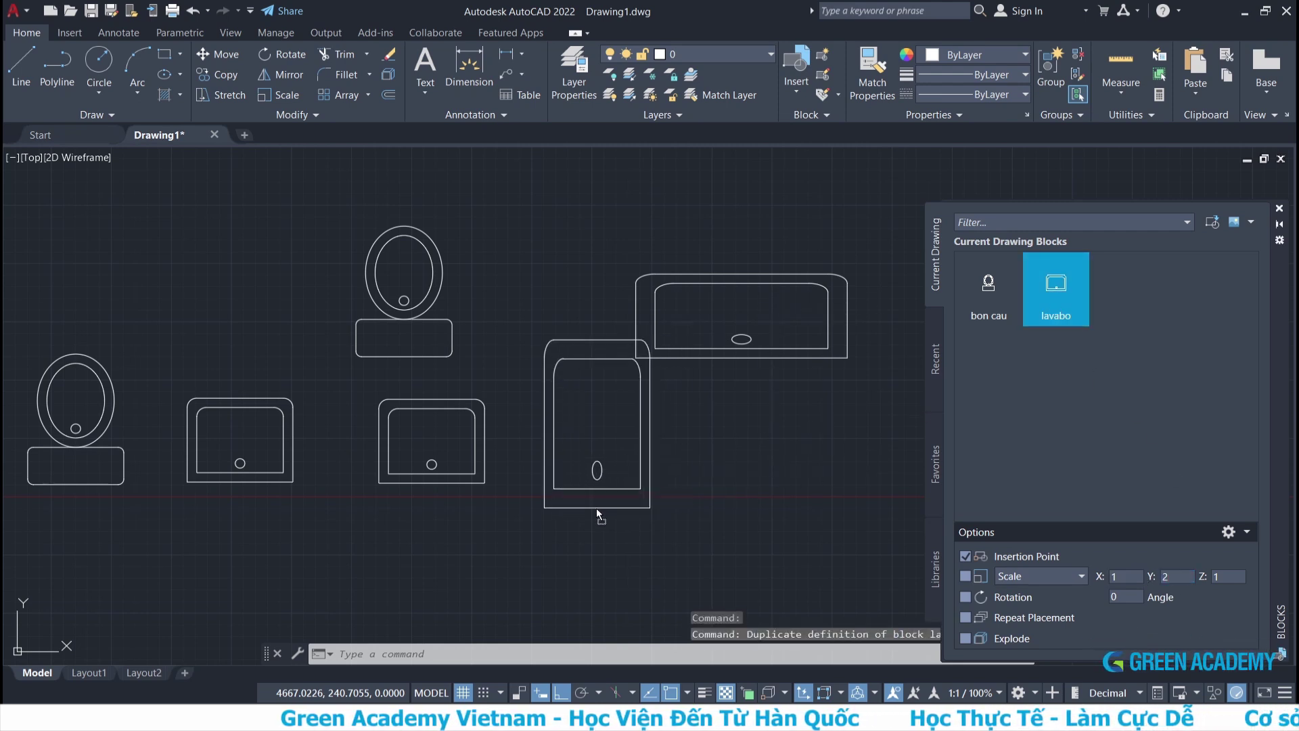
pyautogui.click(570, 505)
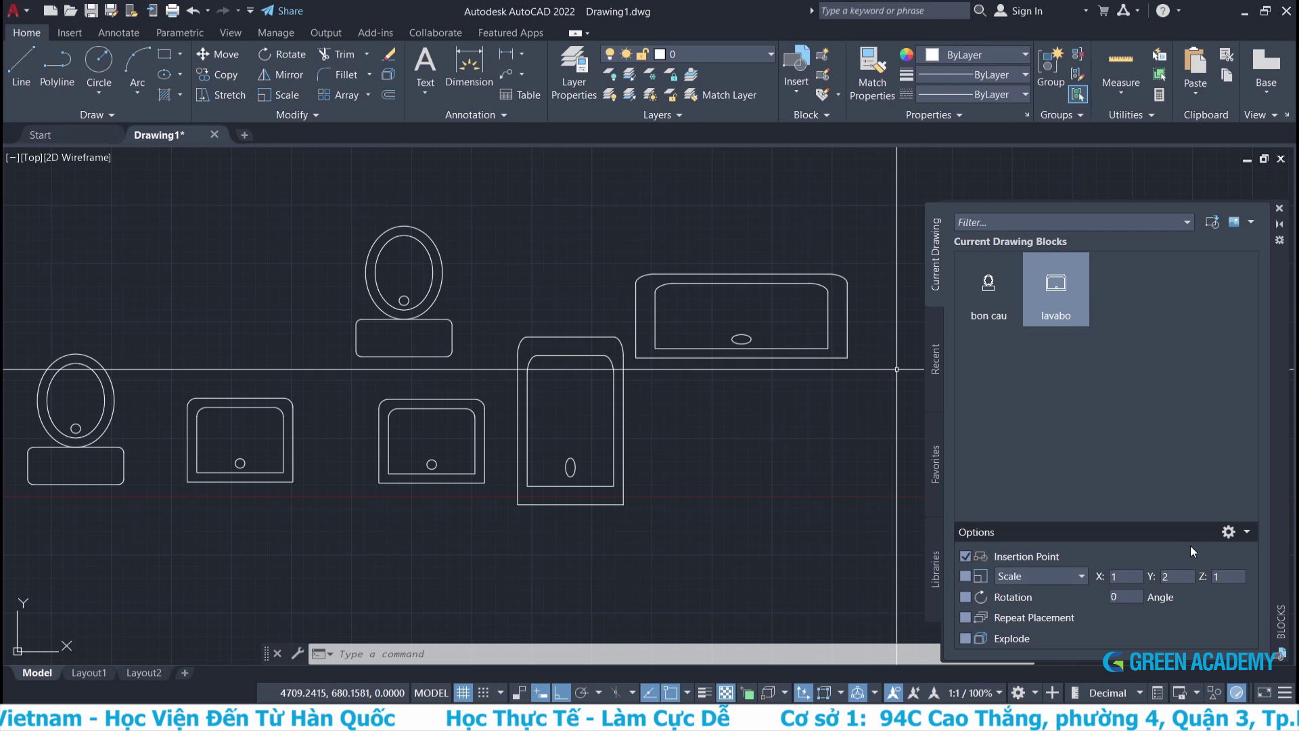
pyautogui.click(1081, 576)
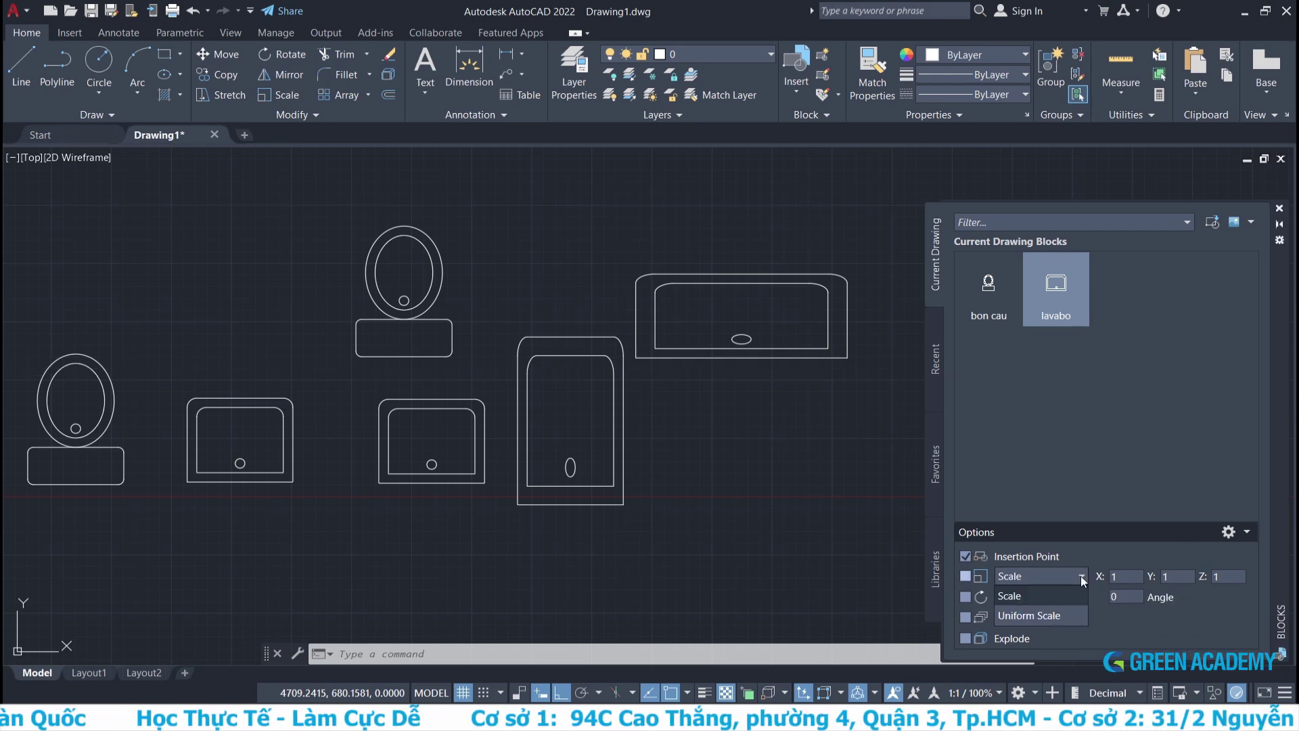
# Place a lavabo at uniform scale 0.5, then return to separate X/Y/Z scales.
pyautogui.click(1057, 616)
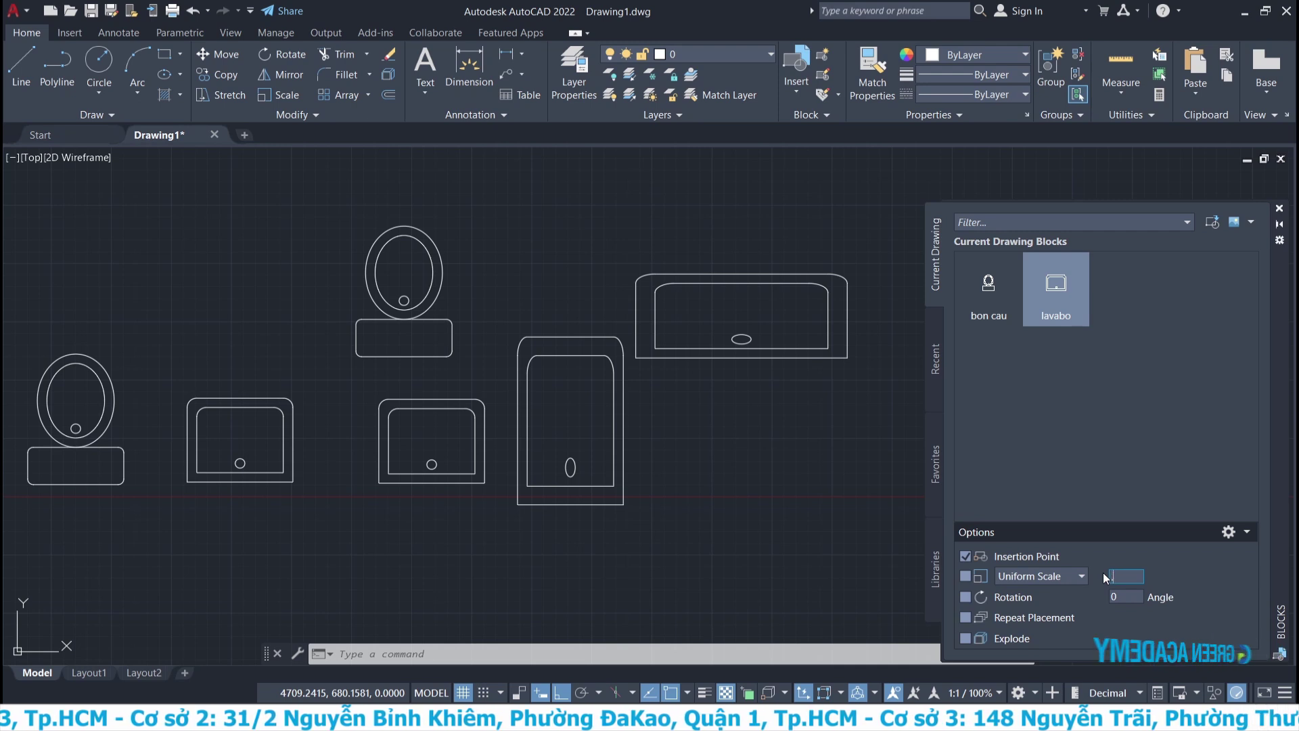
pyautogui.write('.5')
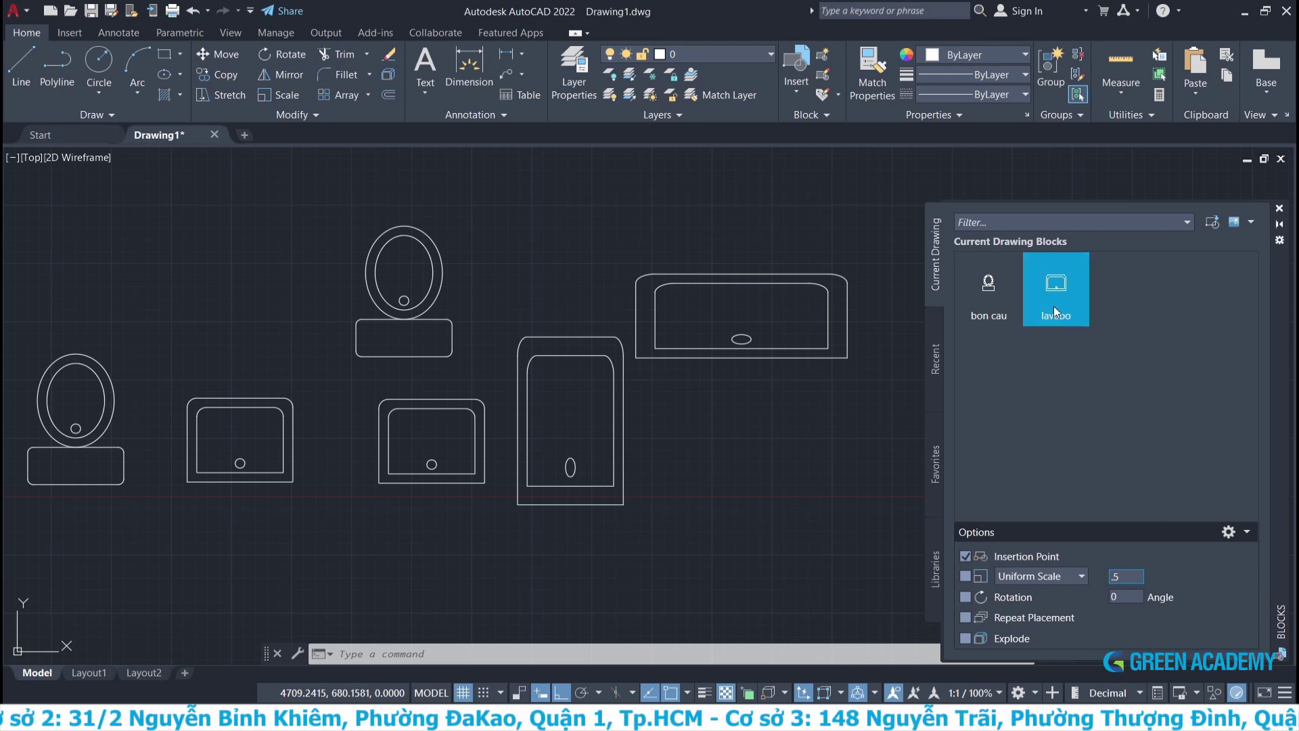
pyautogui.moveTo(861, 444); pyautogui.dragTo(712, 456)
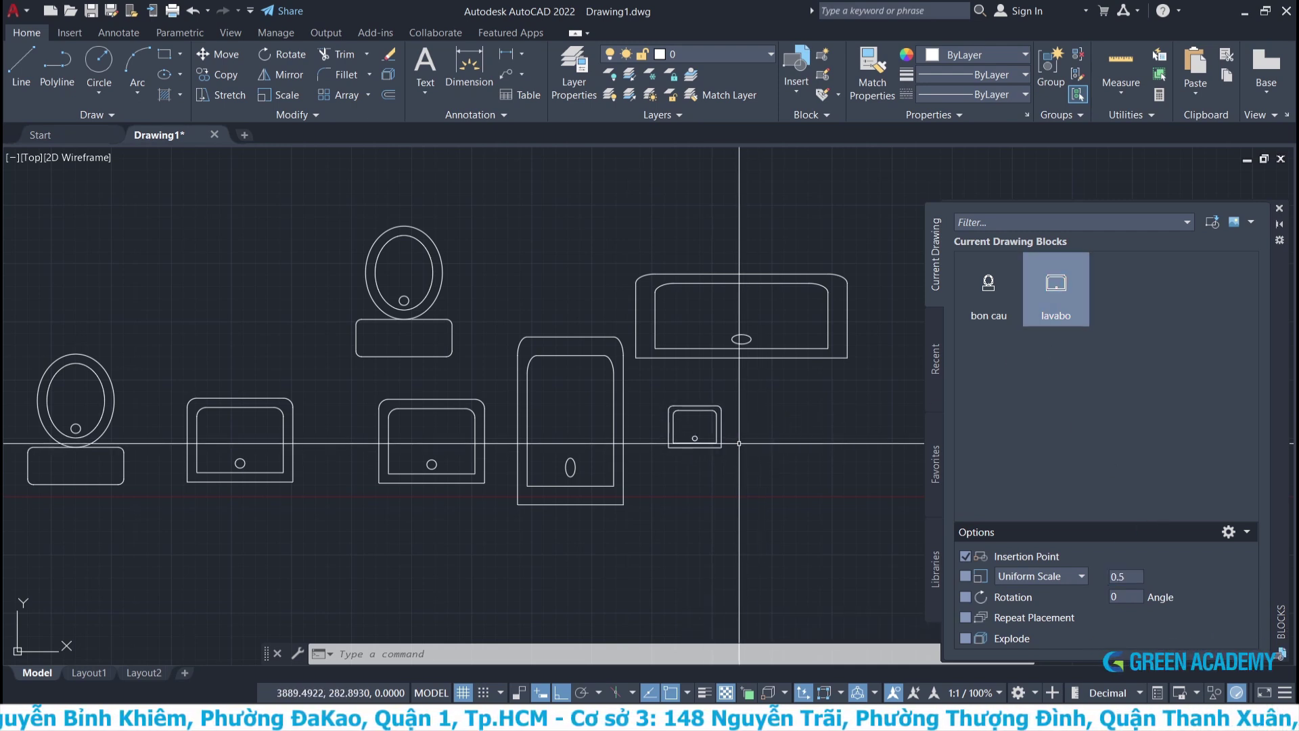
pyautogui.click(1079, 578)
pyautogui.click(1022, 595)
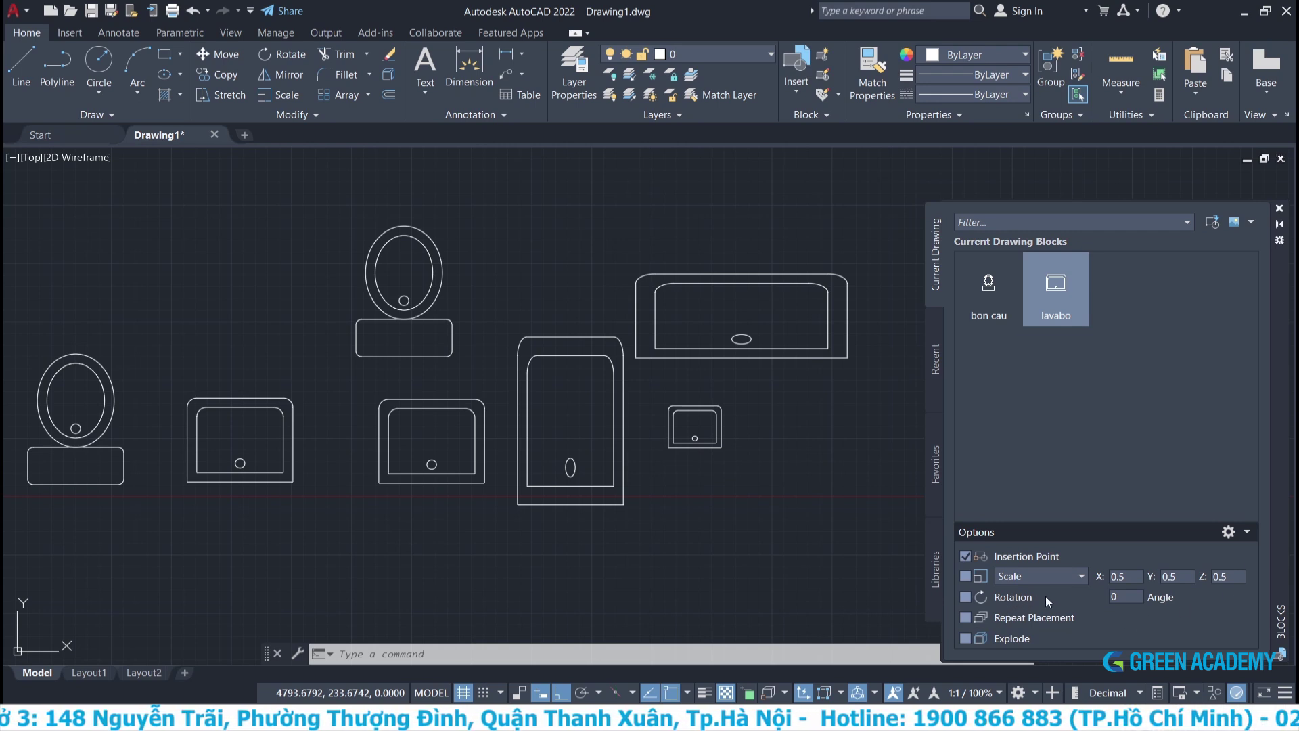
# Place a lavabo rotated 45°, then reset the rotation angle to 0.
pyautogui.doubleClick(1102, 594)
pyautogui.write('45')
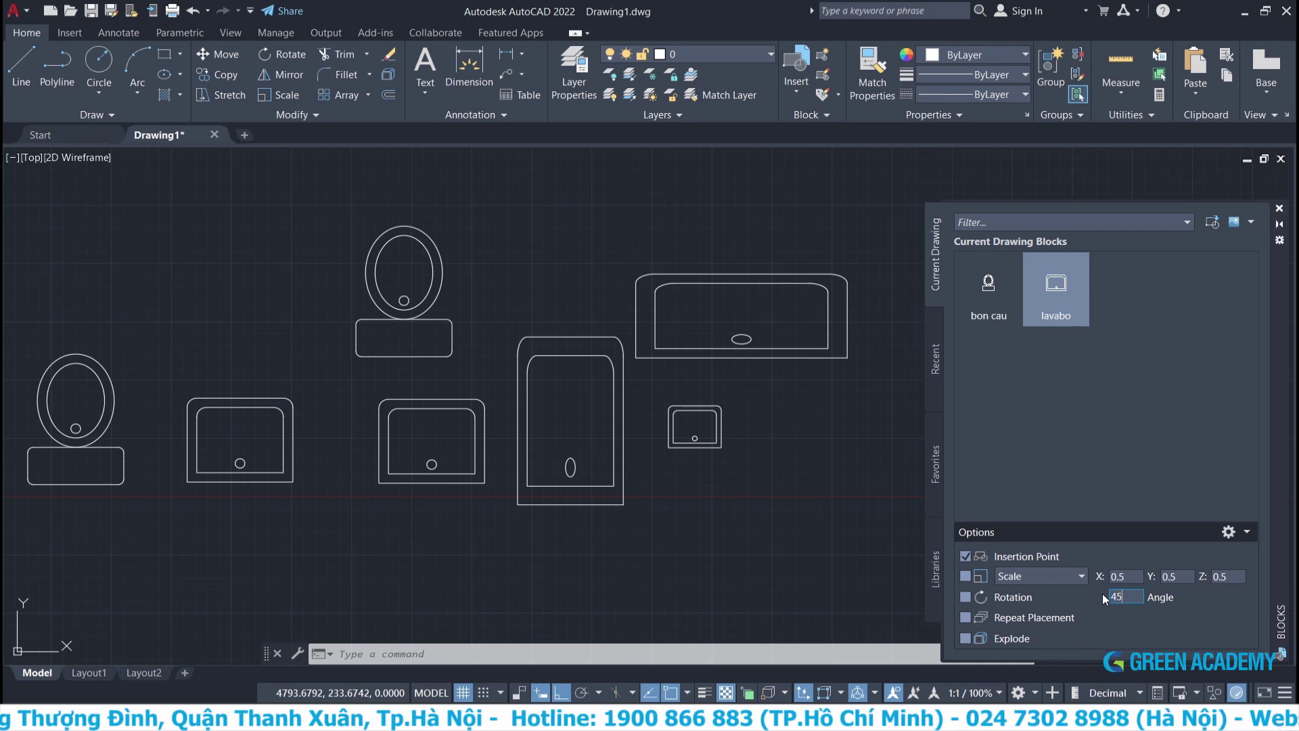
pyautogui.moveTo(1038, 309)
pyautogui.mouseDown()
pyautogui.moveTo(872, 448)
pyautogui.moveTo(792, 453)
pyautogui.mouseUp()
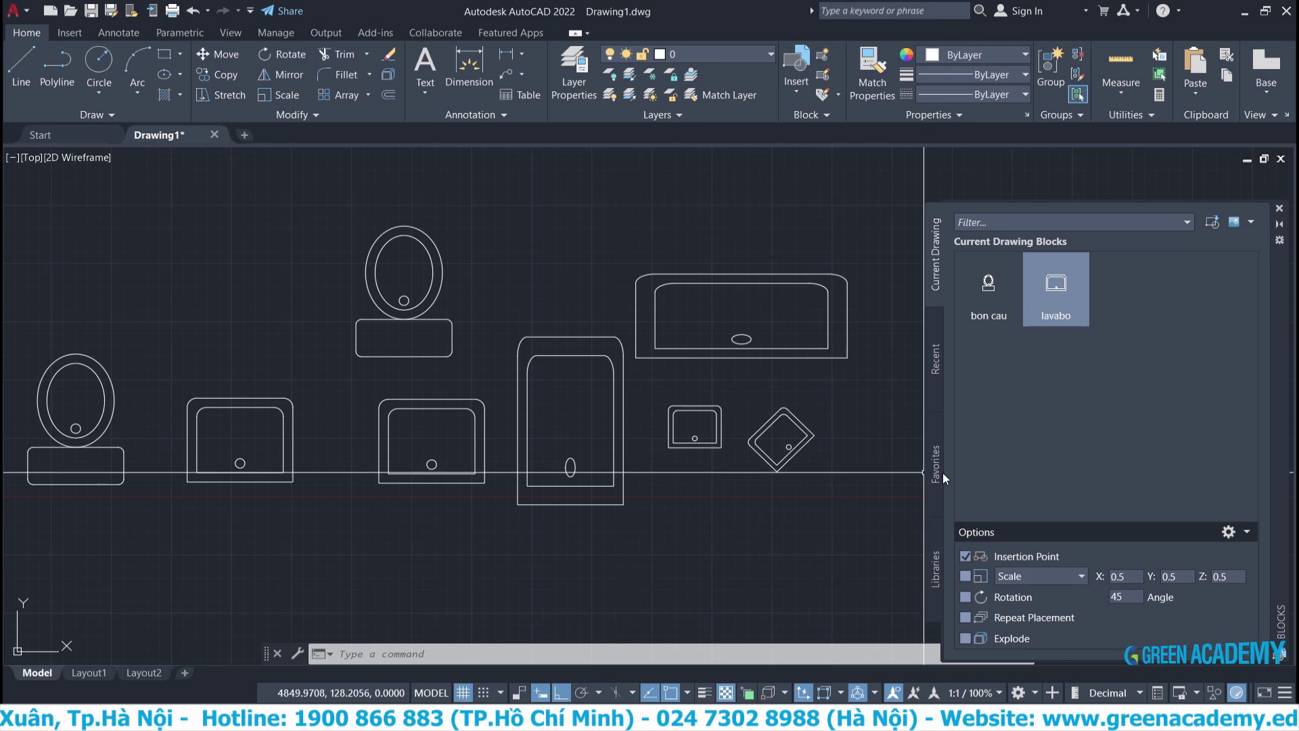
pyautogui.moveTo(907, 474); pyautogui.dragTo(870, 427, button='middle')
pyautogui.click(1110, 594)
pyautogui.write('0')
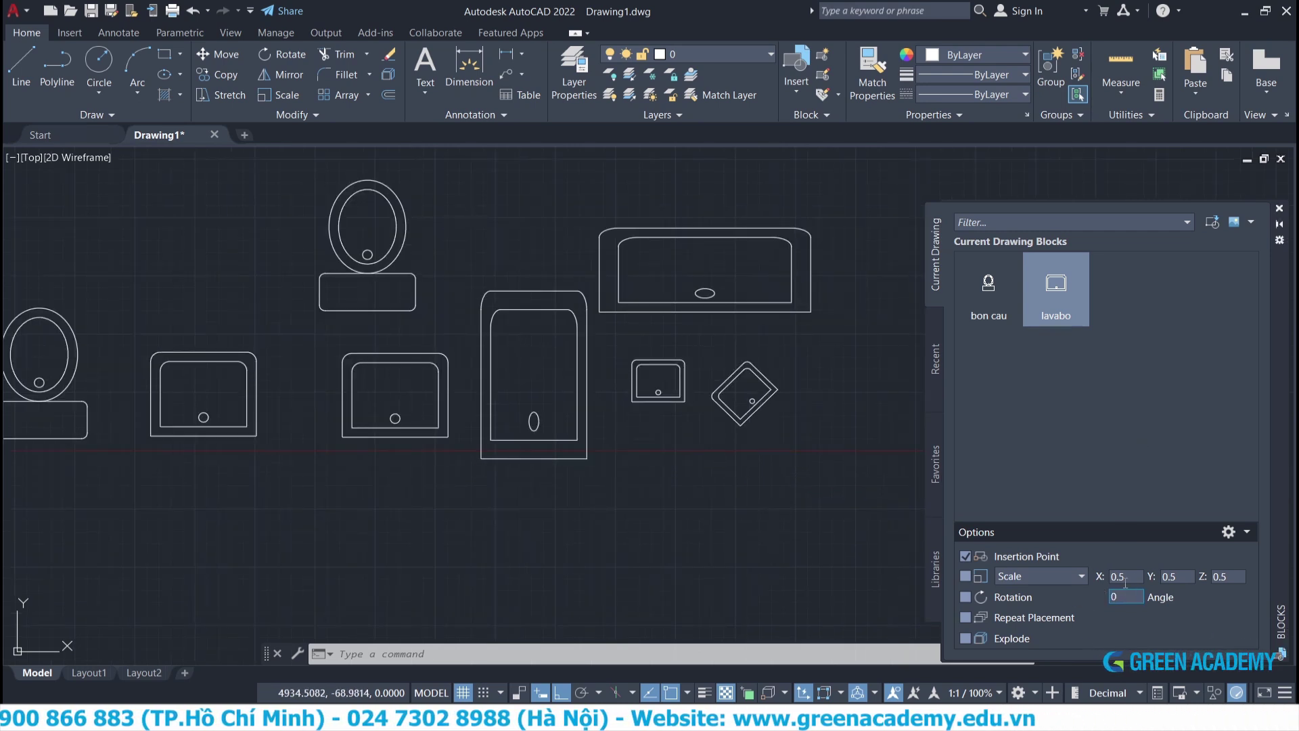
pyautogui.write('1')
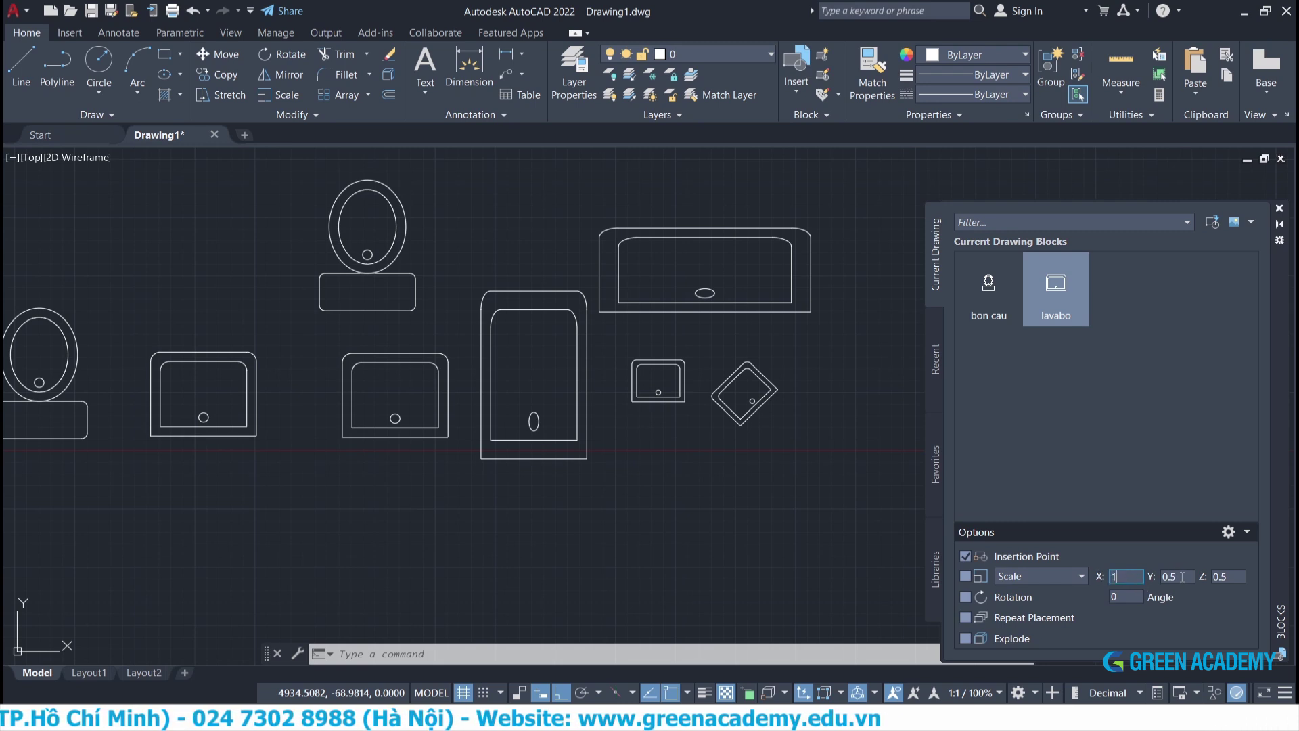
# With scale 1 and Repeat Placement on, place three full-size lavabos below the fixtures.
pyautogui.press('Tab')
pyautogui.write('1')
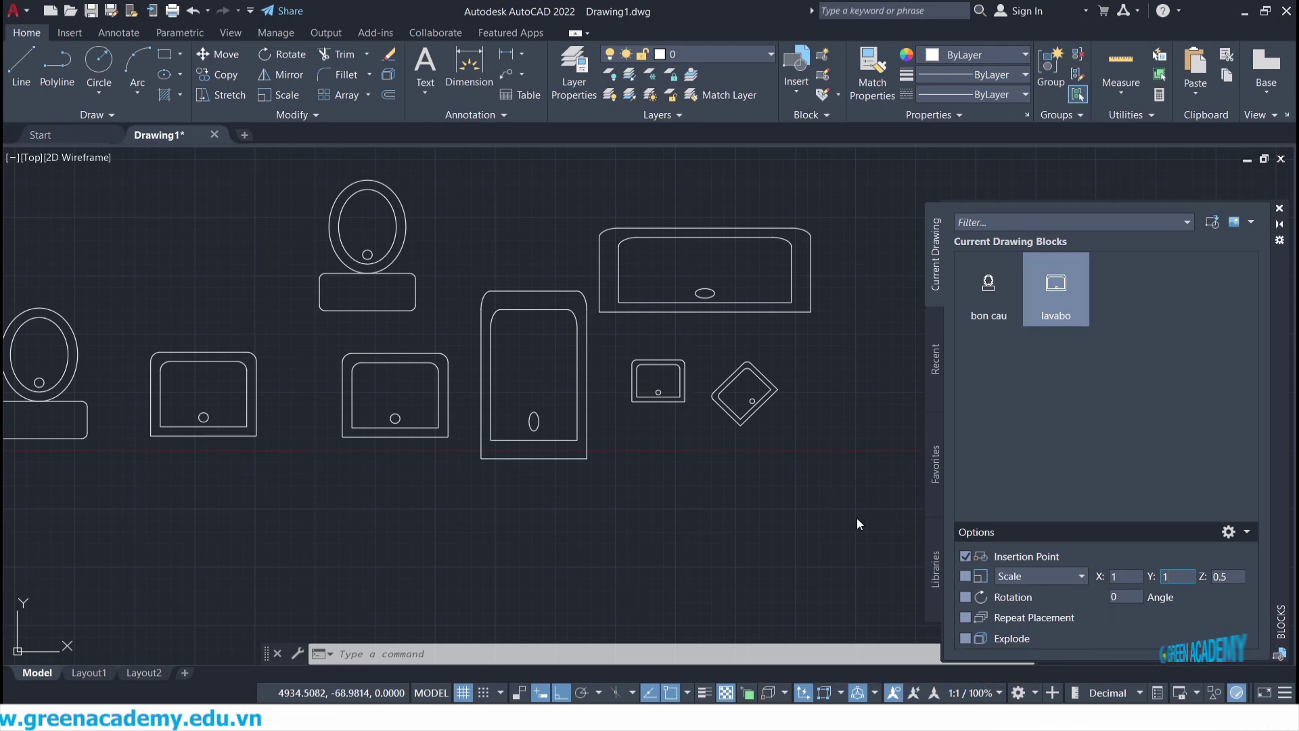
pyautogui.click(965, 617)
pyautogui.moveTo(1056, 291); pyautogui.dragTo(770, 535)
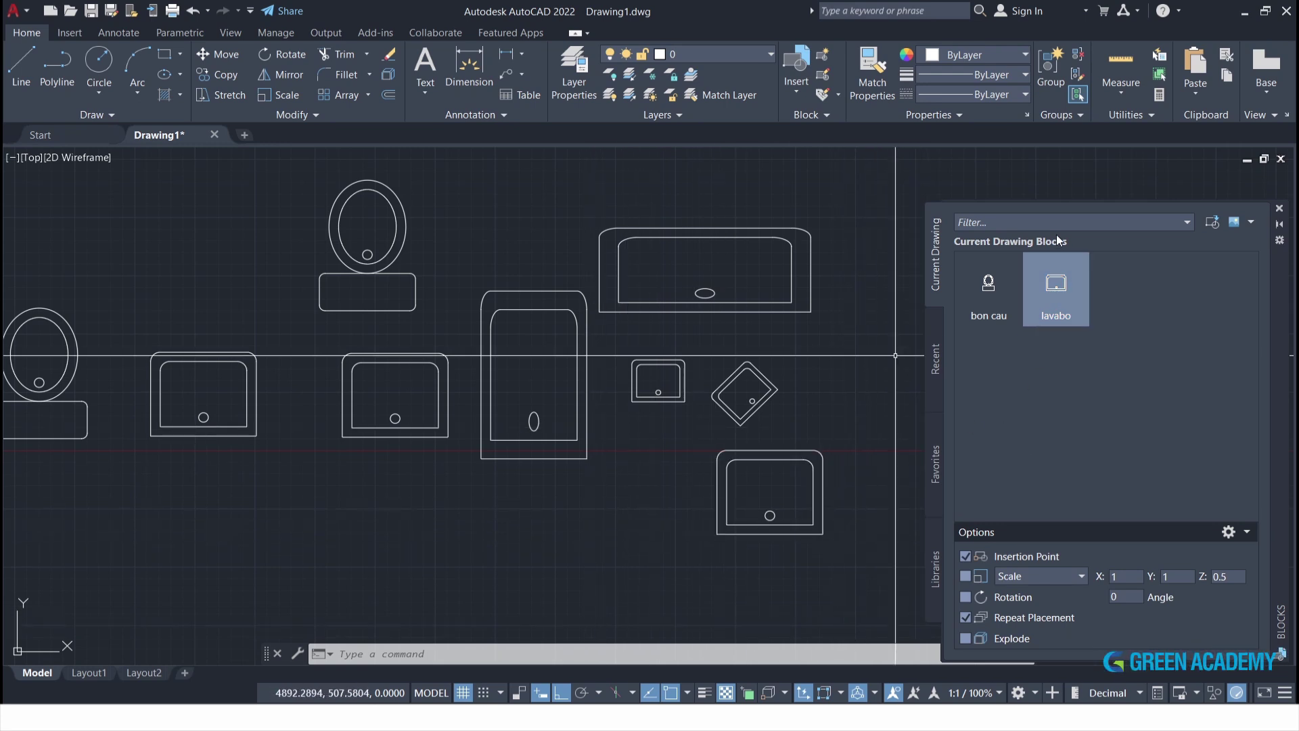
pyautogui.moveTo(1050, 299); pyautogui.dragTo(627, 549)
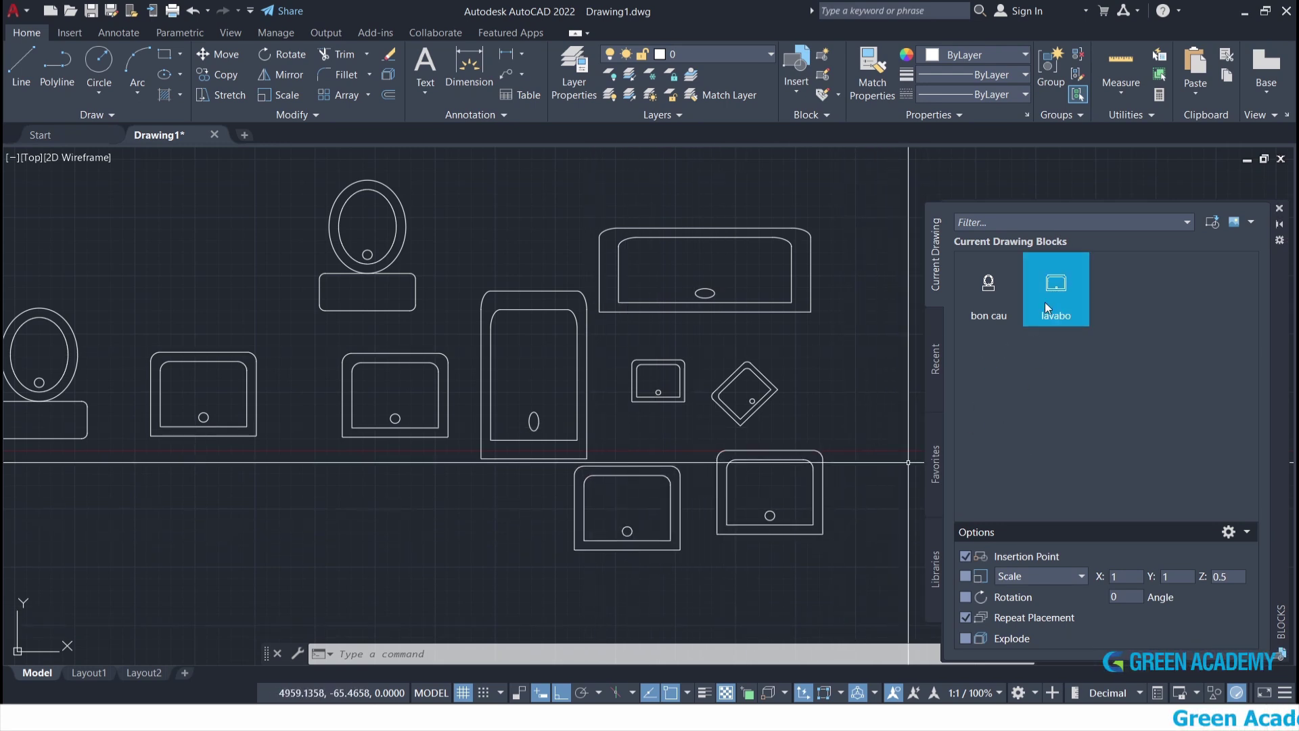
pyautogui.moveTo(1044, 302); pyautogui.dragTo(458, 598)
pyautogui.click(967, 617)
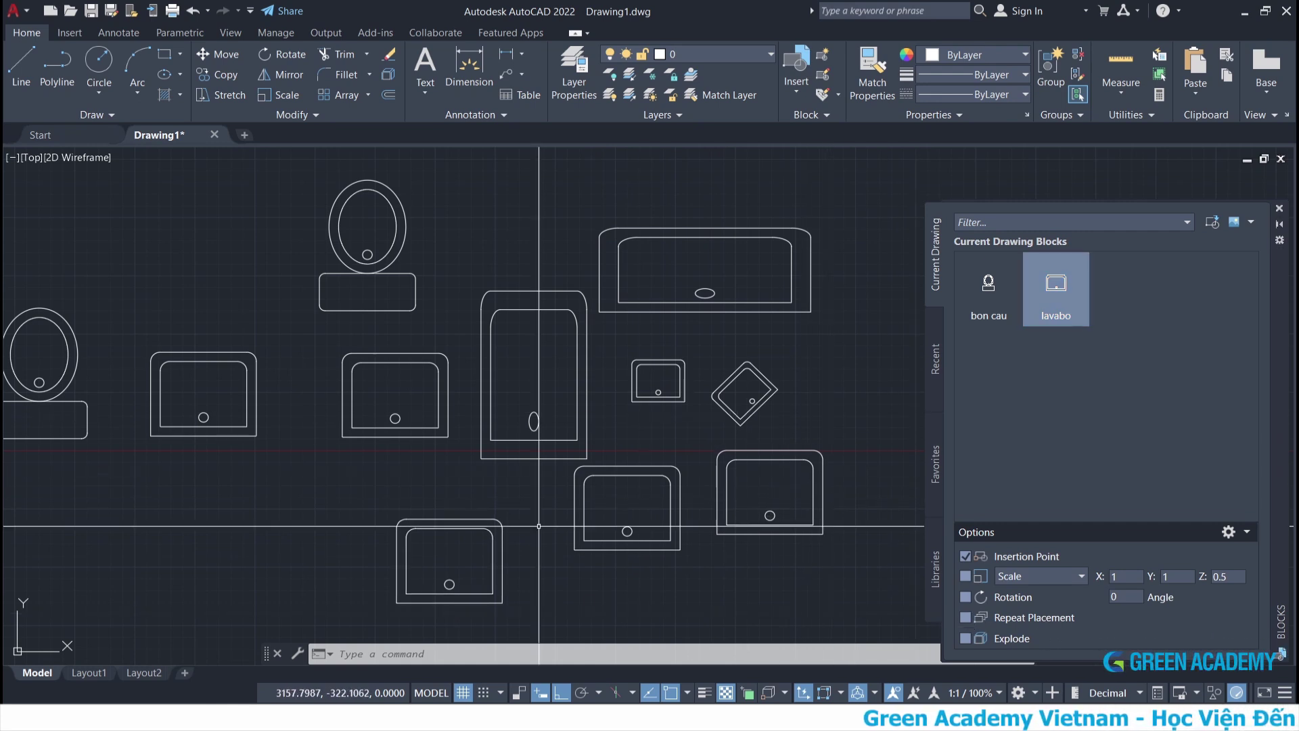
# Try dropping a bon cau toilet and enable Explode on insertion.
pyautogui.moveTo(679, 464); pyautogui.dragTo(742, 352, button='middle')
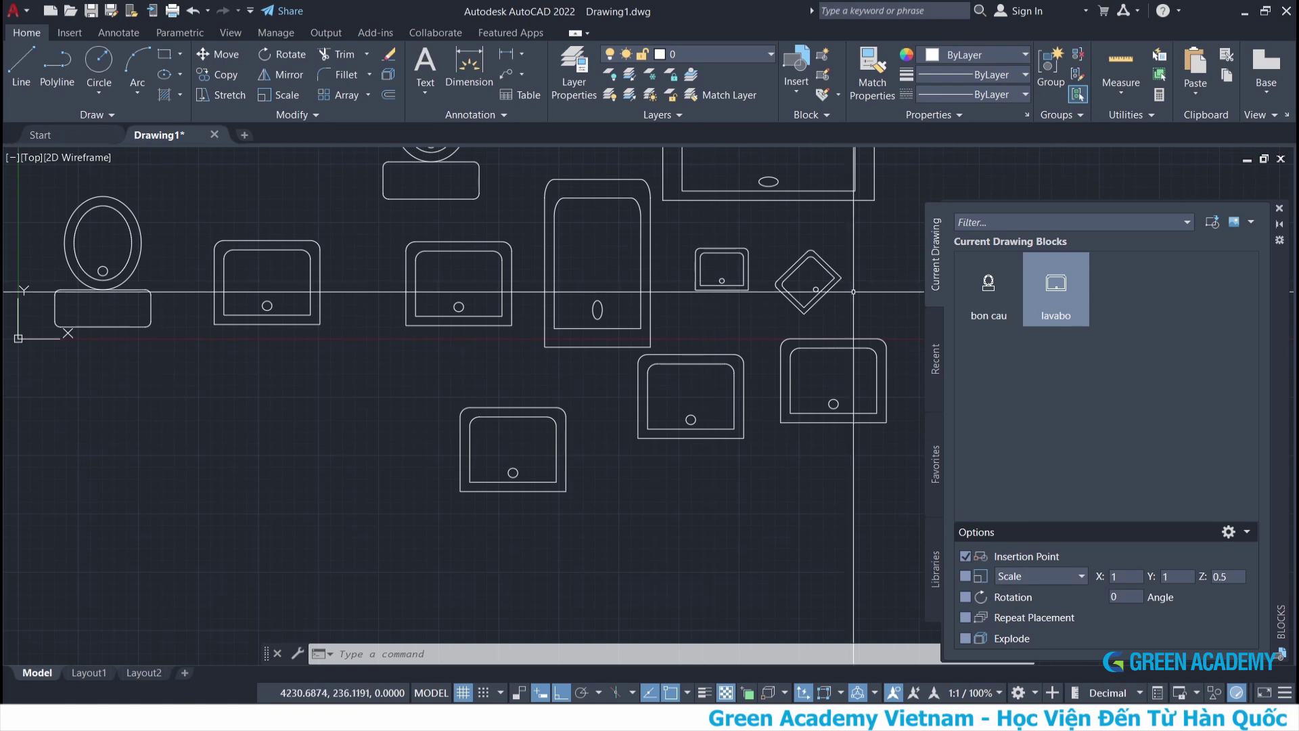
pyautogui.moveTo(989, 288)
pyautogui.mouseDown()
pyautogui.moveTo(667, 464)
pyautogui.moveTo(949, 651)
pyautogui.mouseUp()
pyautogui.click(966, 638)
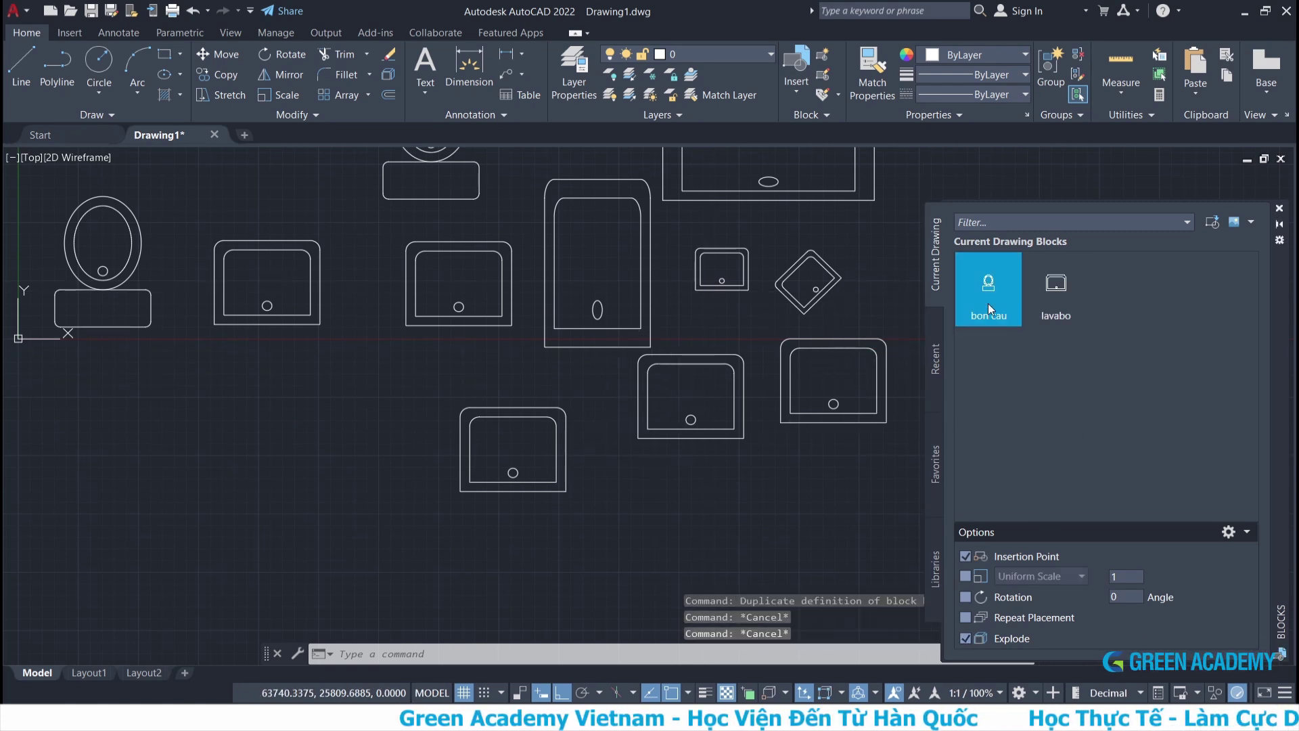
# Drop a bon cau toilet at the lower left and test selecting fixtures.
pyautogui.moveTo(988, 298); pyautogui.dragTo(351, 561)
pyautogui.click(454, 508)
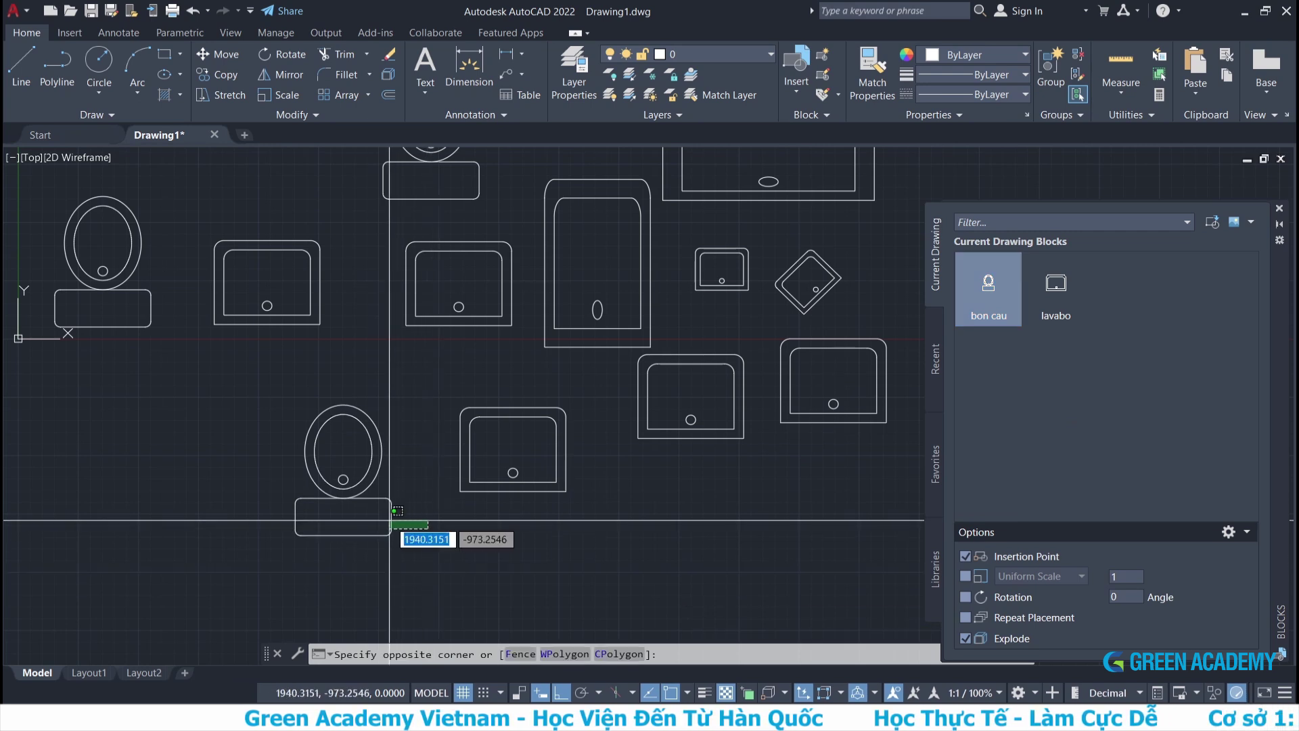
pyautogui.click(390, 524)
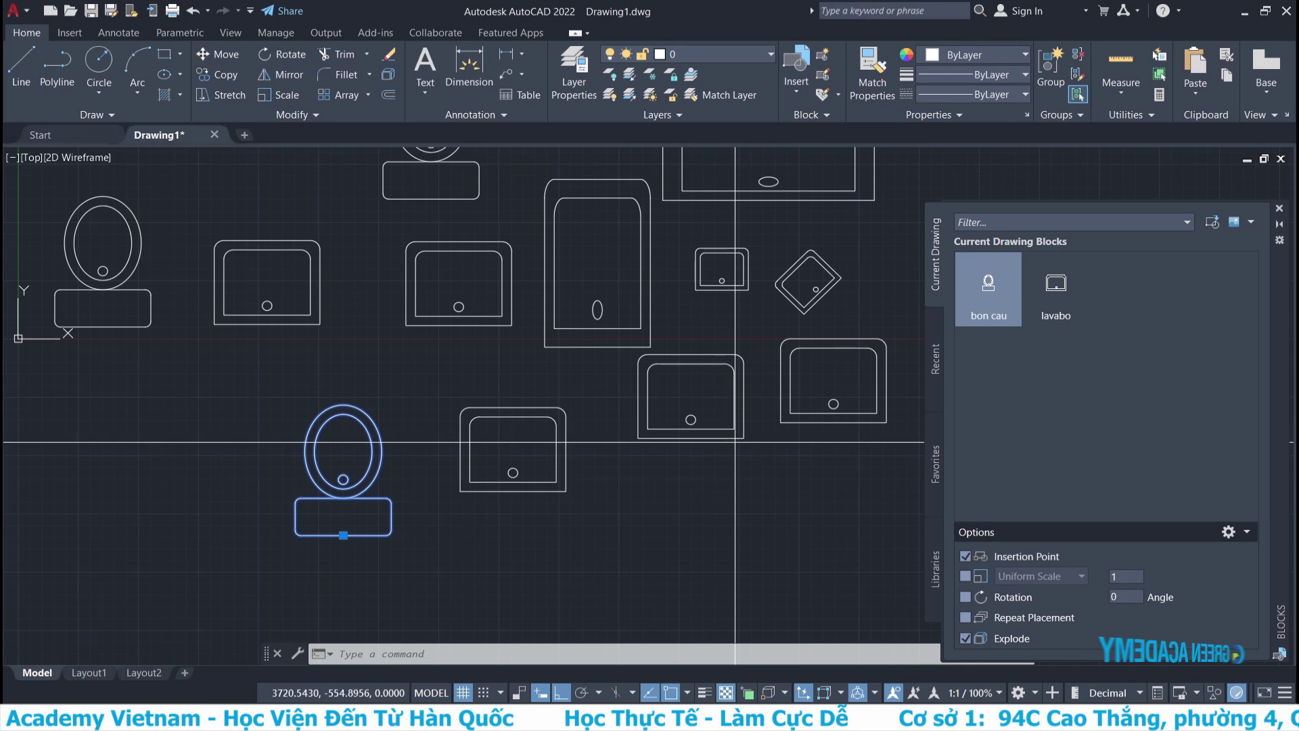
pyautogui.click(698, 440)
pyautogui.press('Escape')
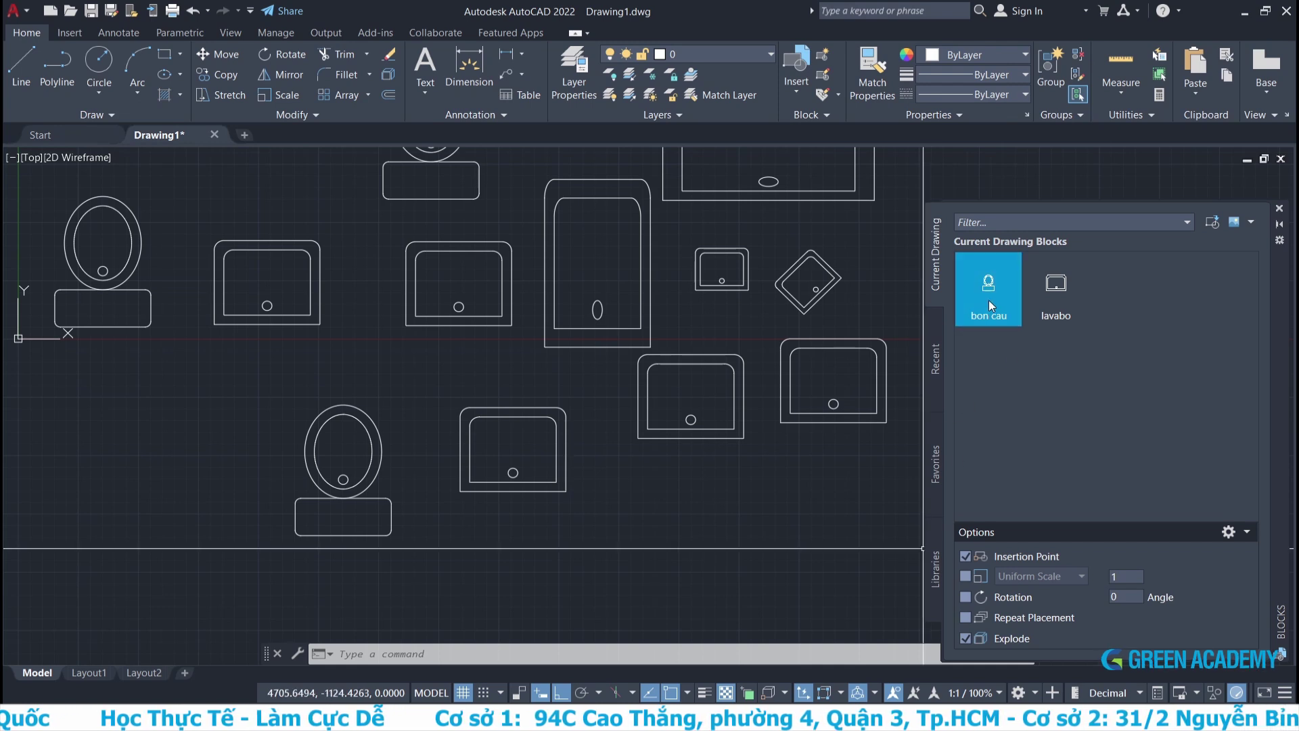
# With Repeat Placement on, place five lavabos around the bottom, right and left.
pyautogui.click(965, 617)
pyautogui.click(1055, 288)
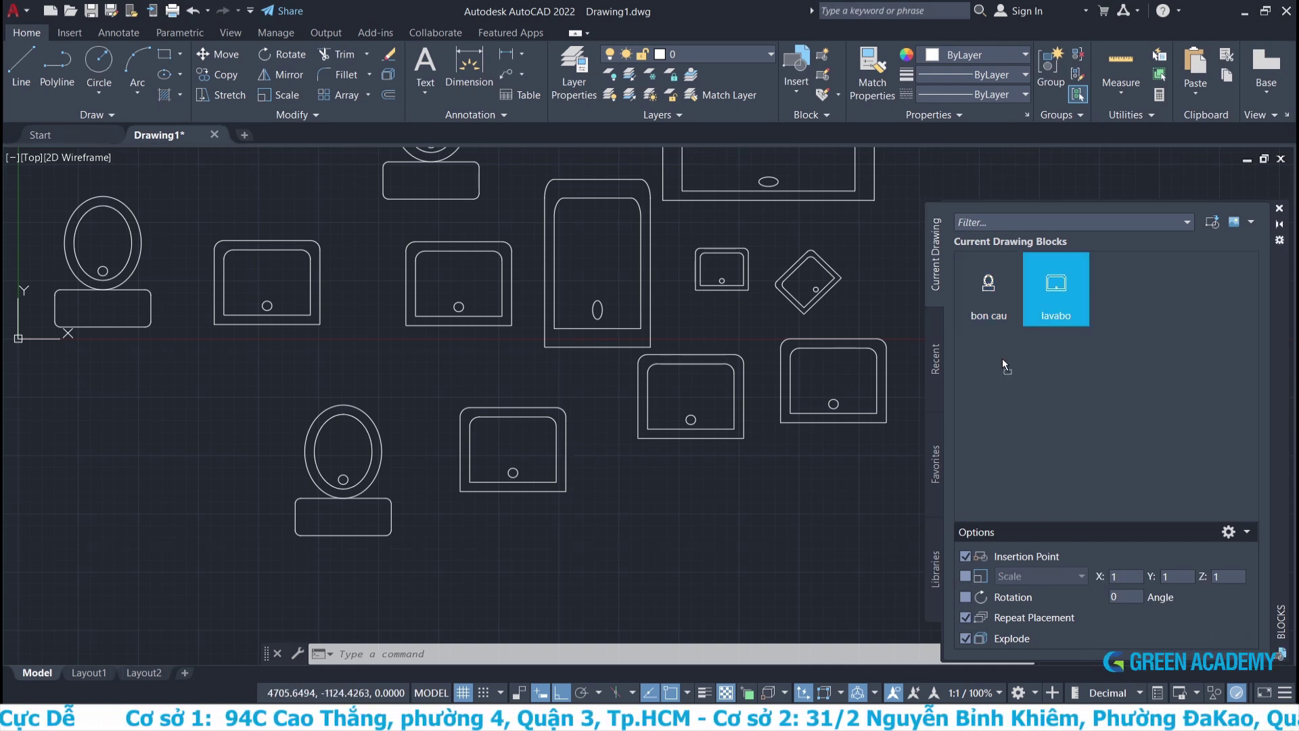
pyautogui.click(481, 601)
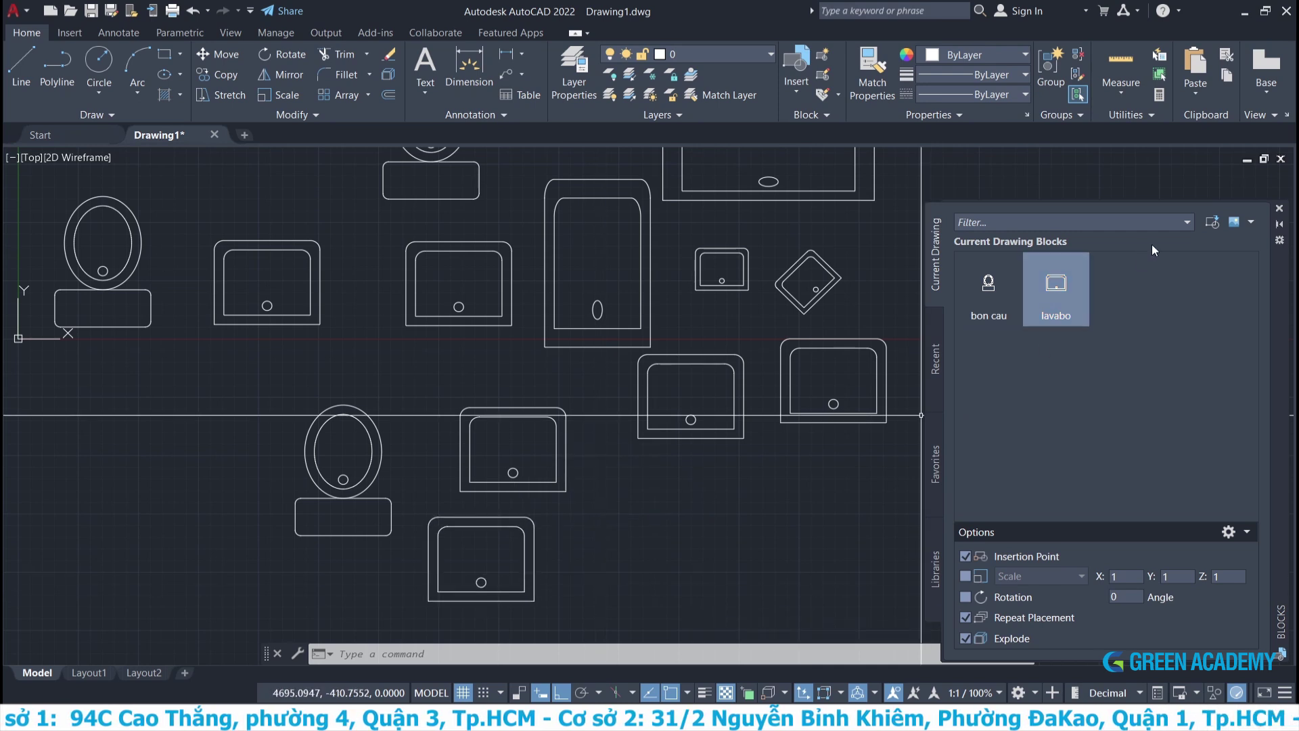
pyautogui.click(1055, 288)
pyautogui.click(648, 565)
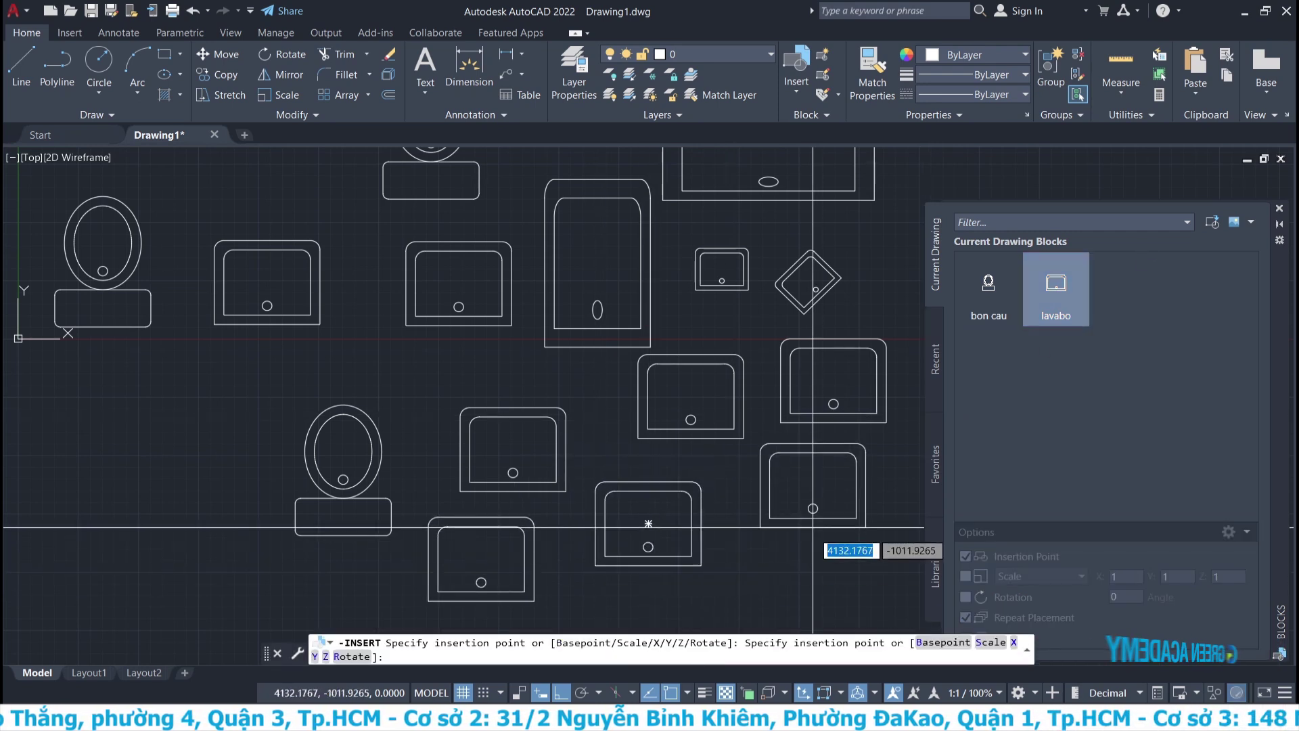
pyautogui.click(796, 549)
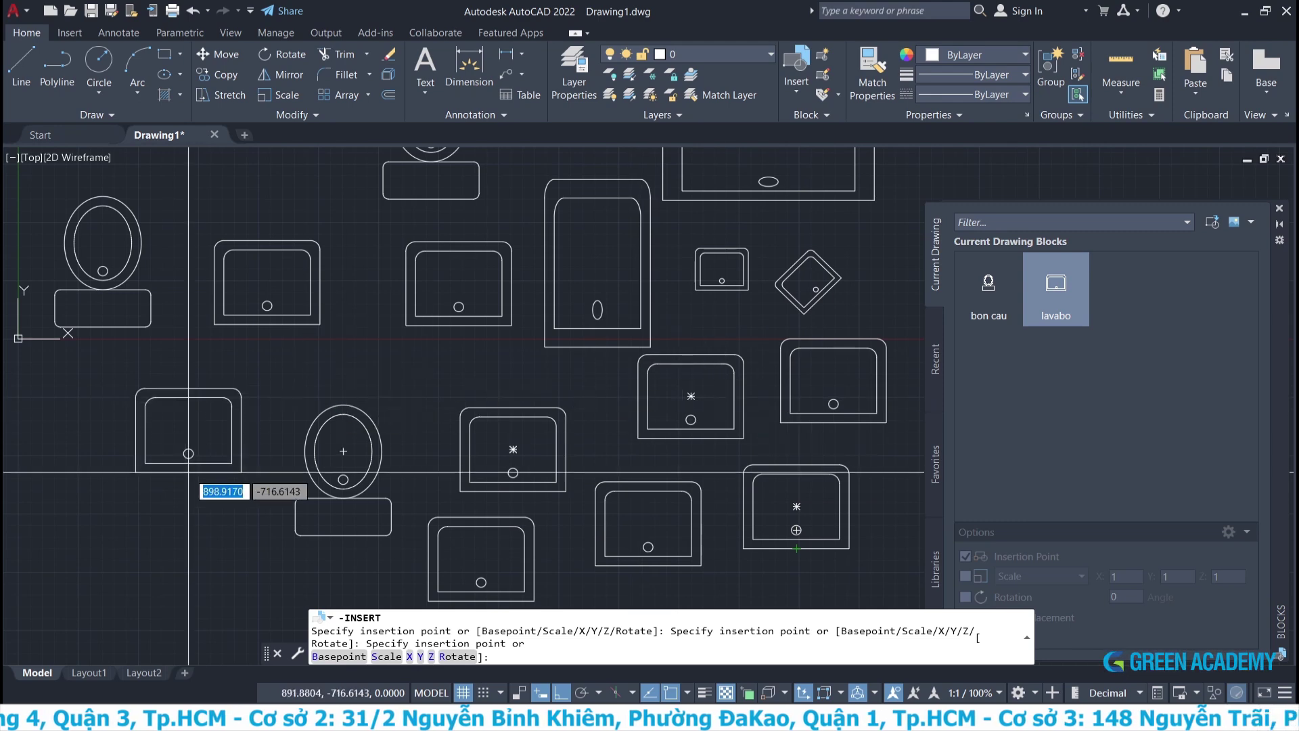
pyautogui.click(184, 471)
pyautogui.click(205, 581)
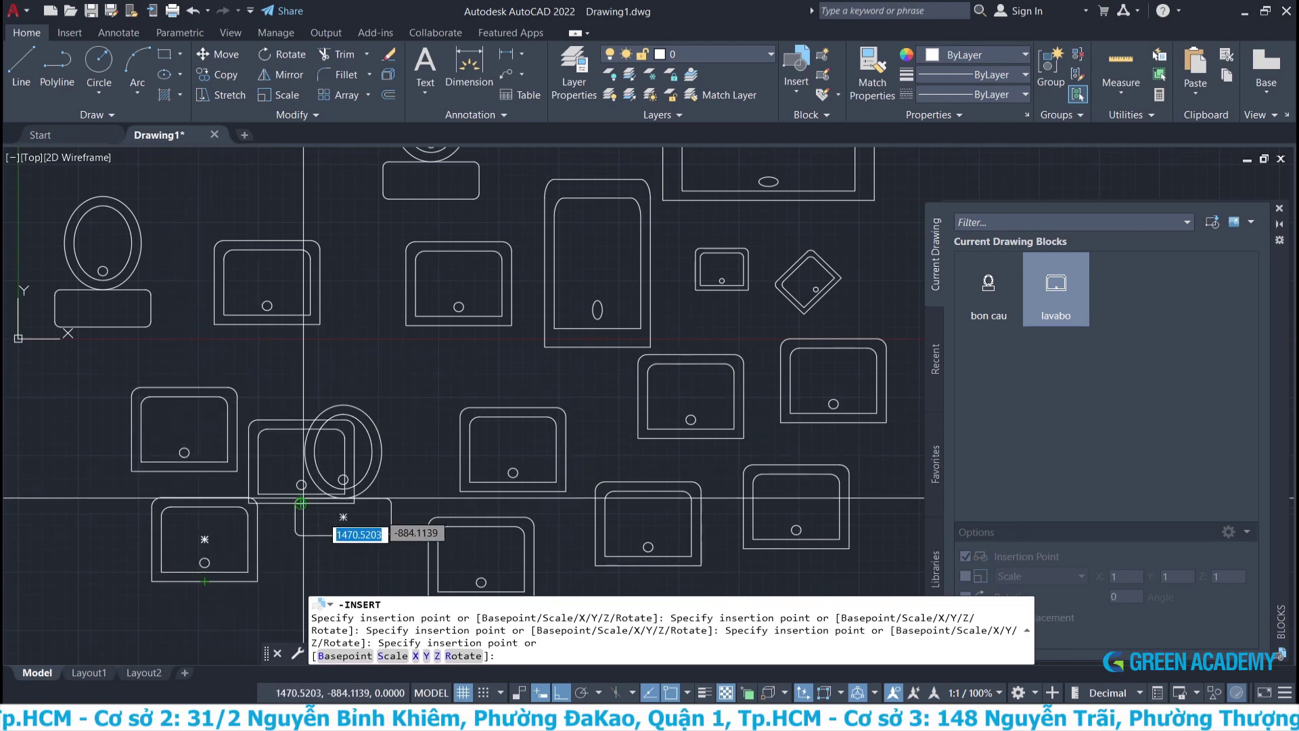
pyautogui.press('Escape')
# Select everything with Ctrl+A and delete it.
pyautogui.click(257, 541)
pyautogui.scroll(-3, 397, 363)
pyautogui.hotkey('ctrl', 'a')
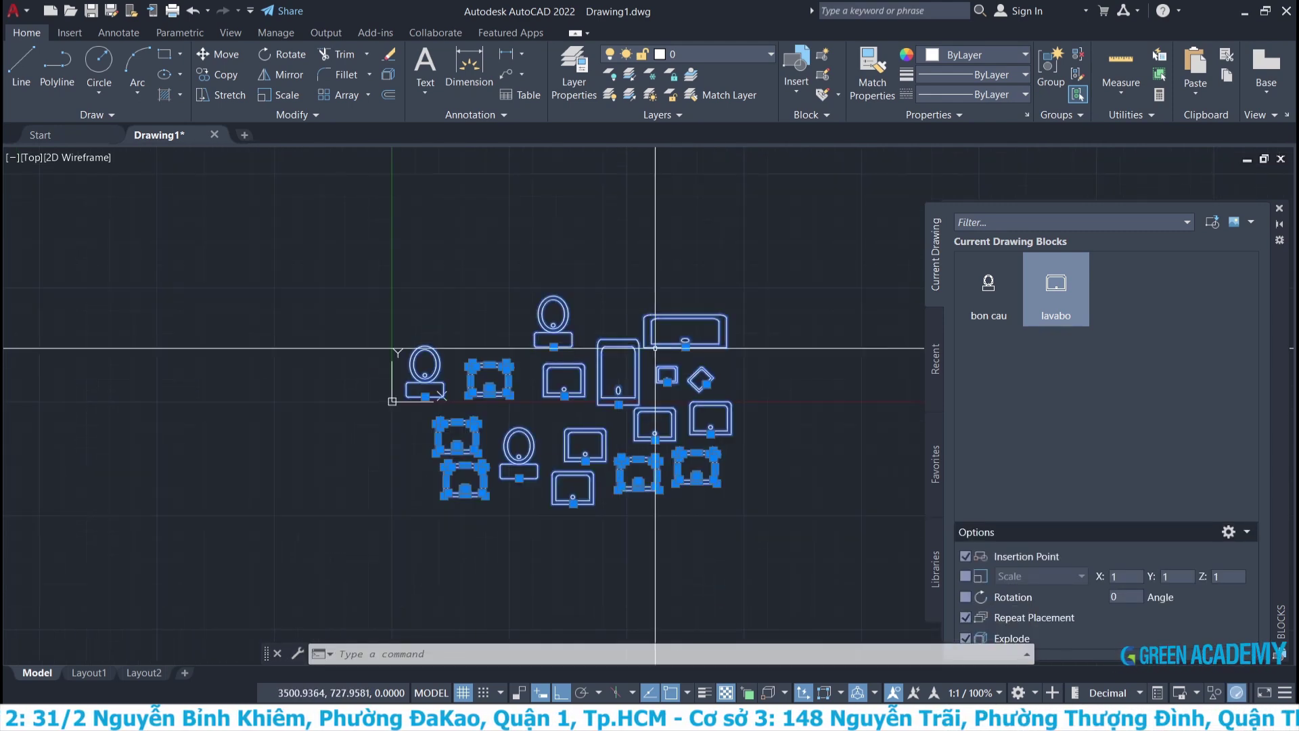
pyautogui.press('Delete')
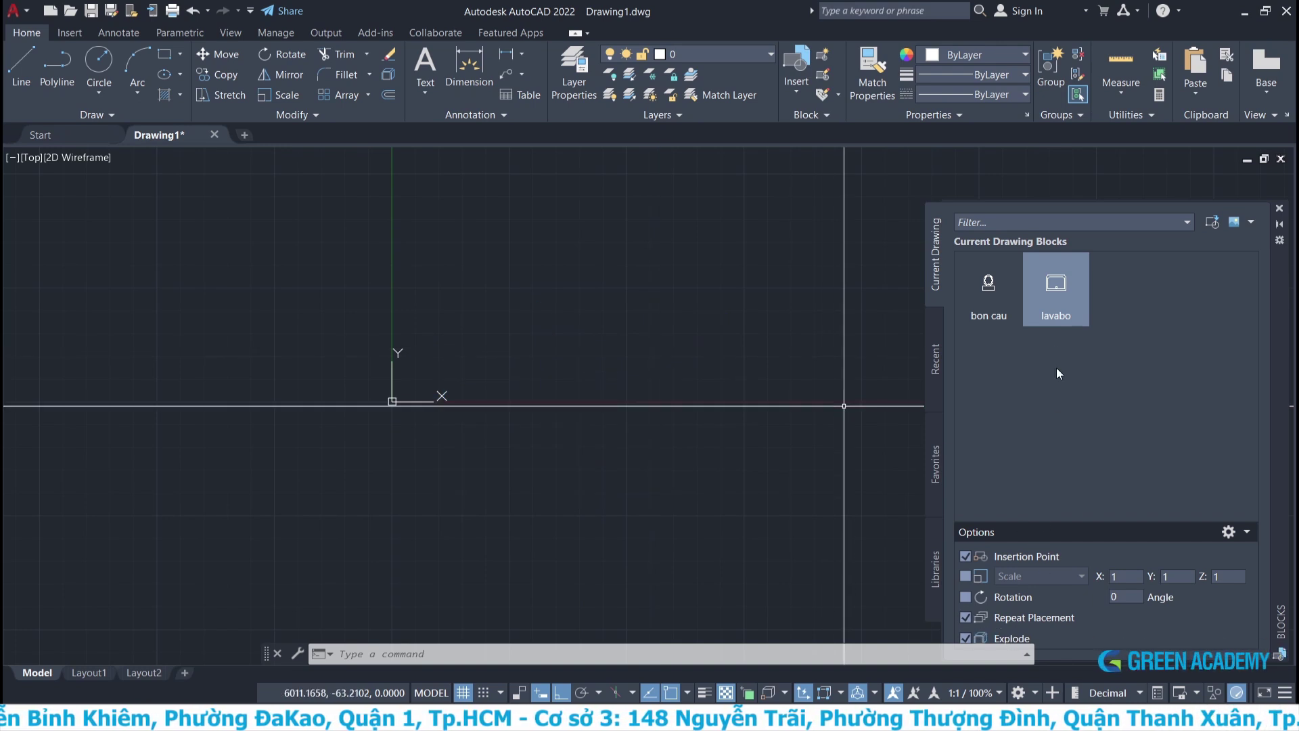
# Place a lavabo and a bon cau, then three more toilets at centre, left and top.
pyautogui.moveTo(1062, 294); pyautogui.dragTo(739, 330)
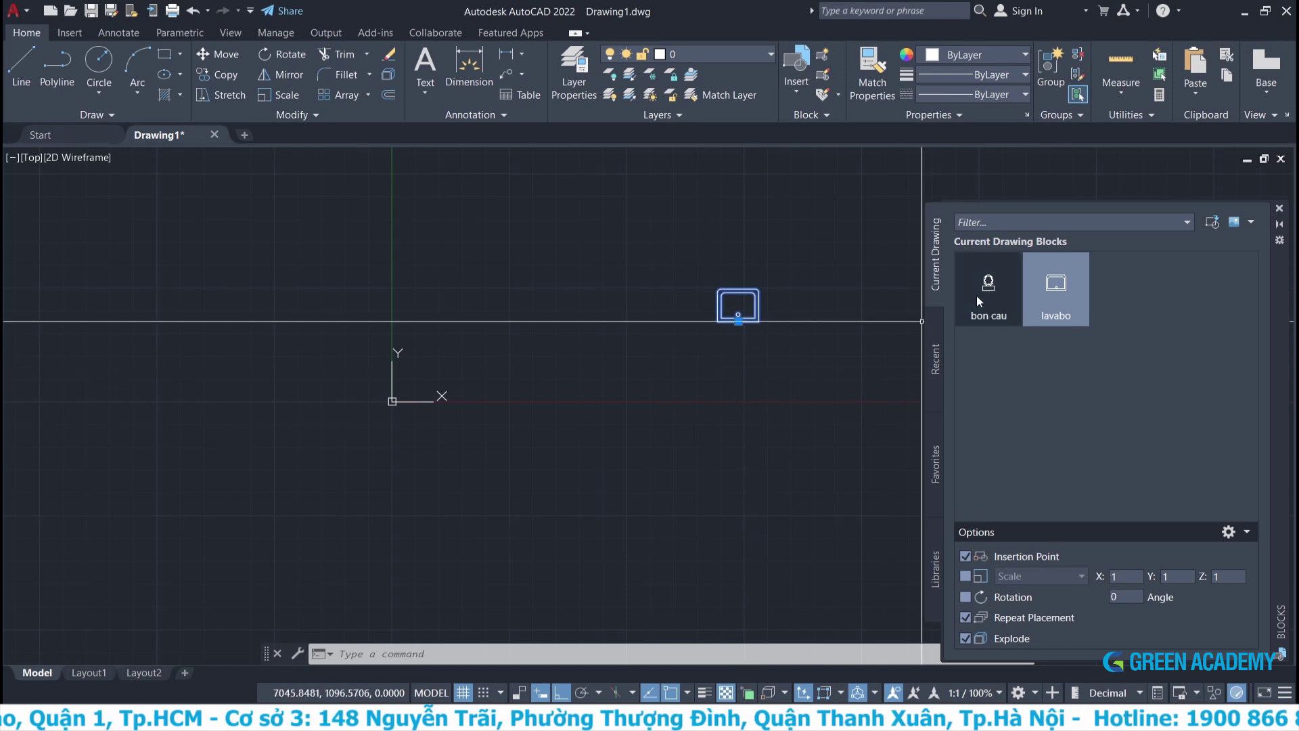
pyautogui.moveTo(988, 302); pyautogui.dragTo(735, 404)
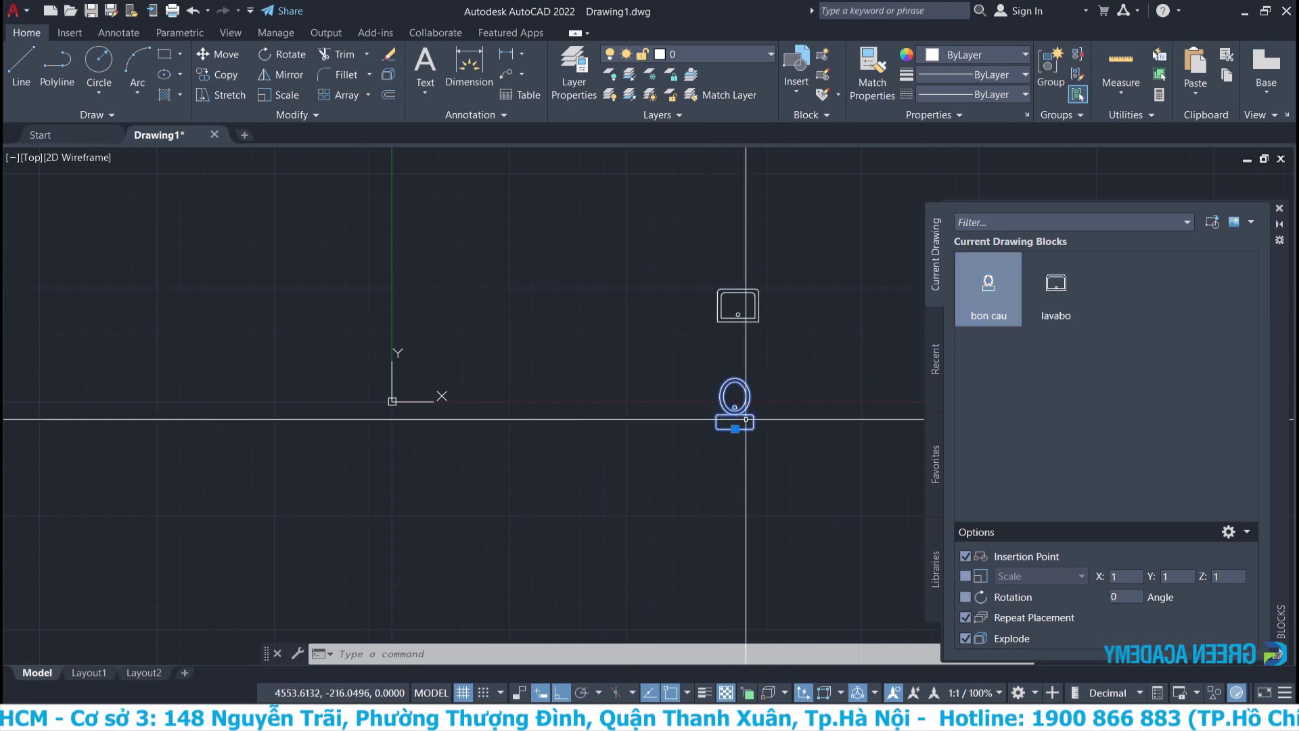
pyautogui.click(990, 303)
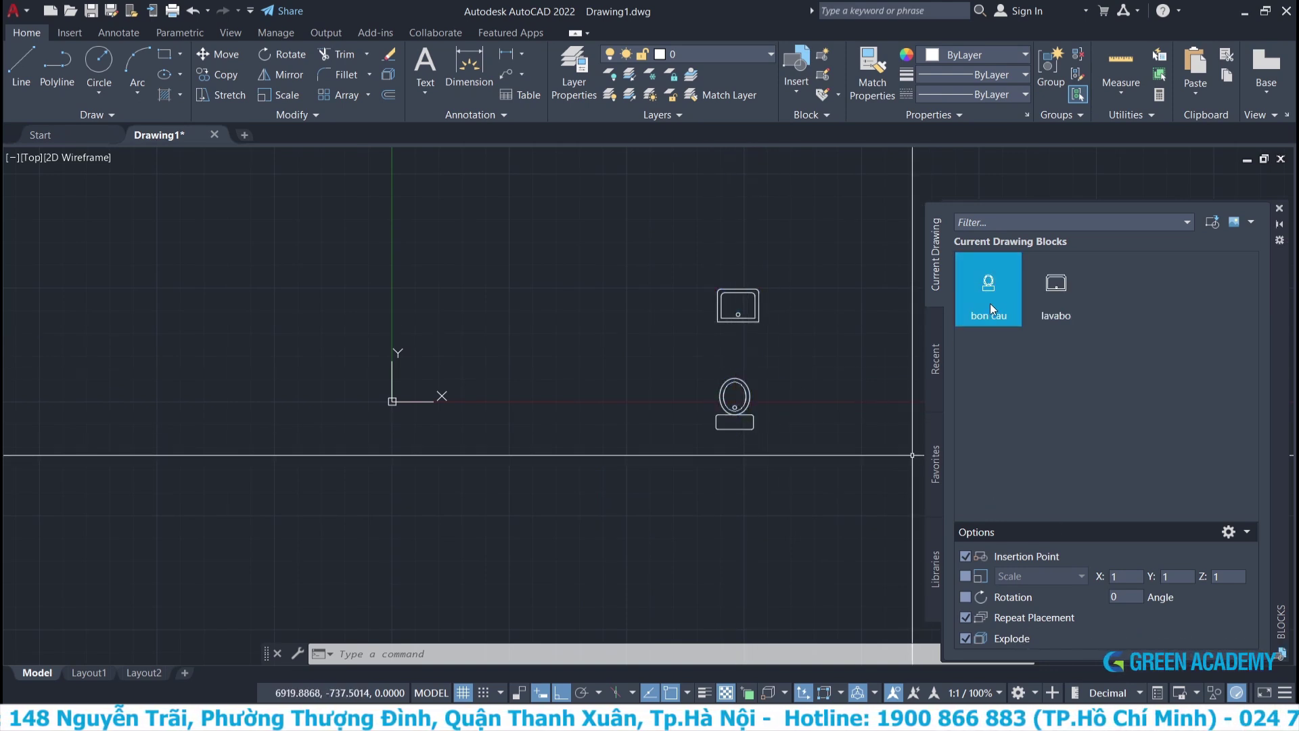
pyautogui.click(586, 372)
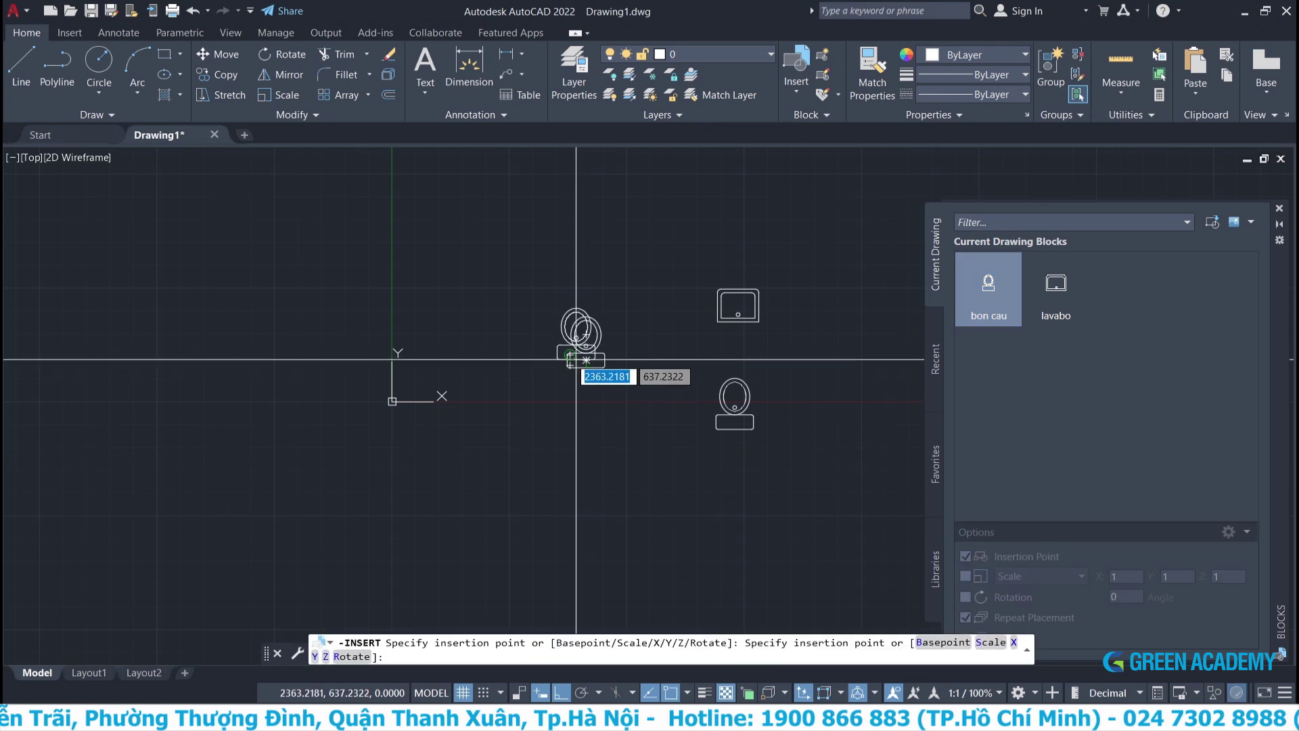
pyautogui.click(516, 343)
pyautogui.click(571, 286)
pyautogui.press('Escape')
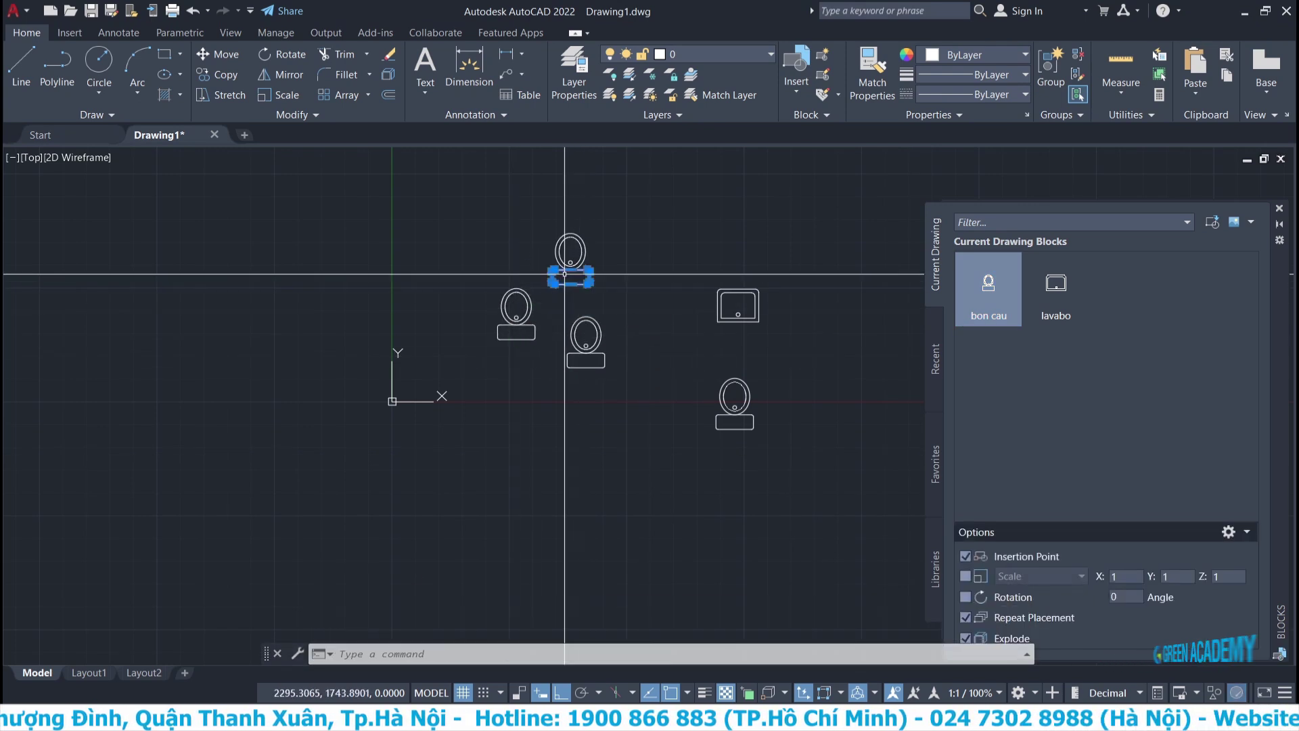
pyautogui.press('Escape')
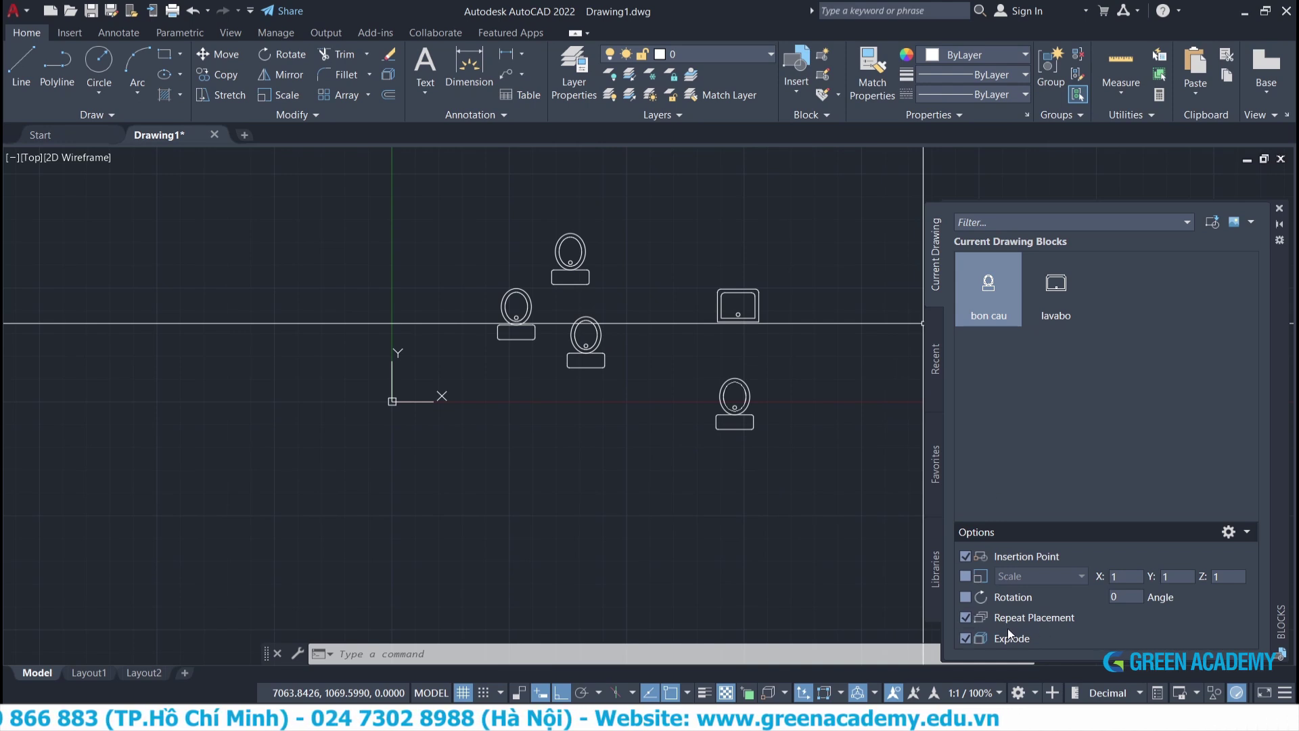
# Turn off Explode and place six lavabos along the bottom row and right side.
pyautogui.click(966, 639)
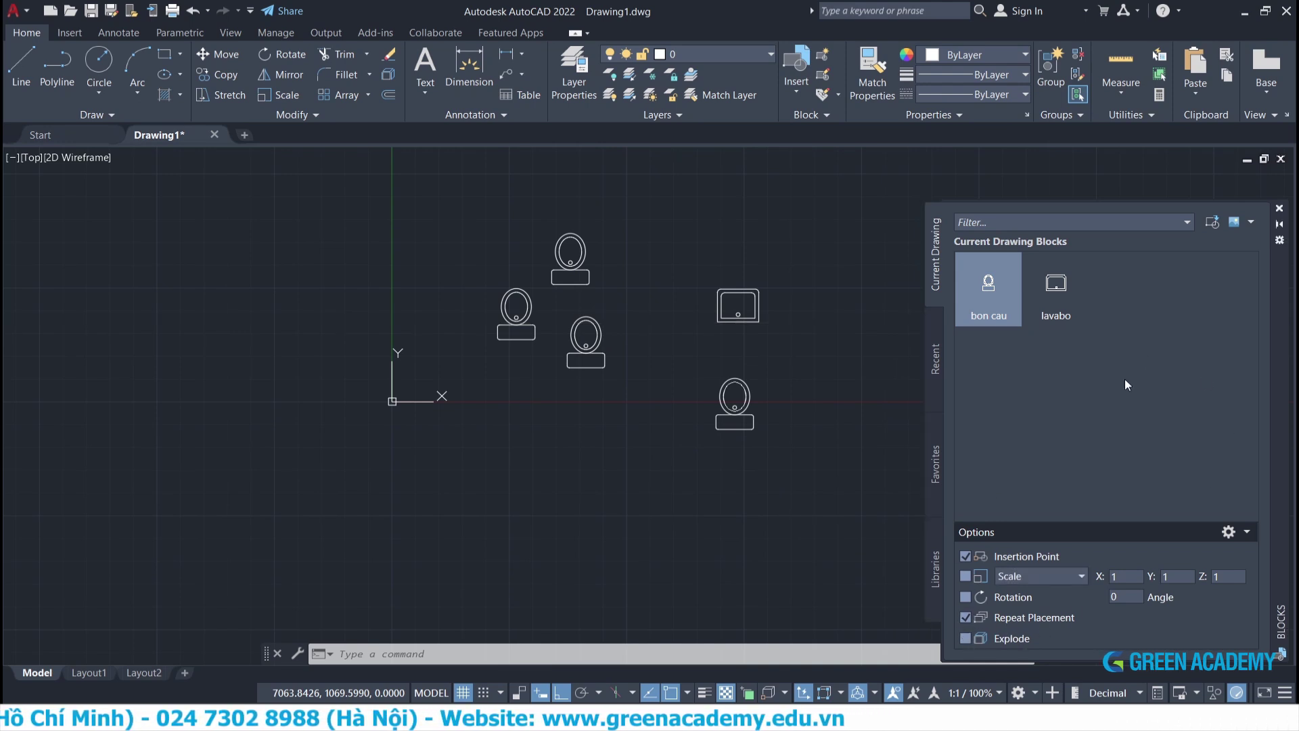
pyautogui.click(1056, 289)
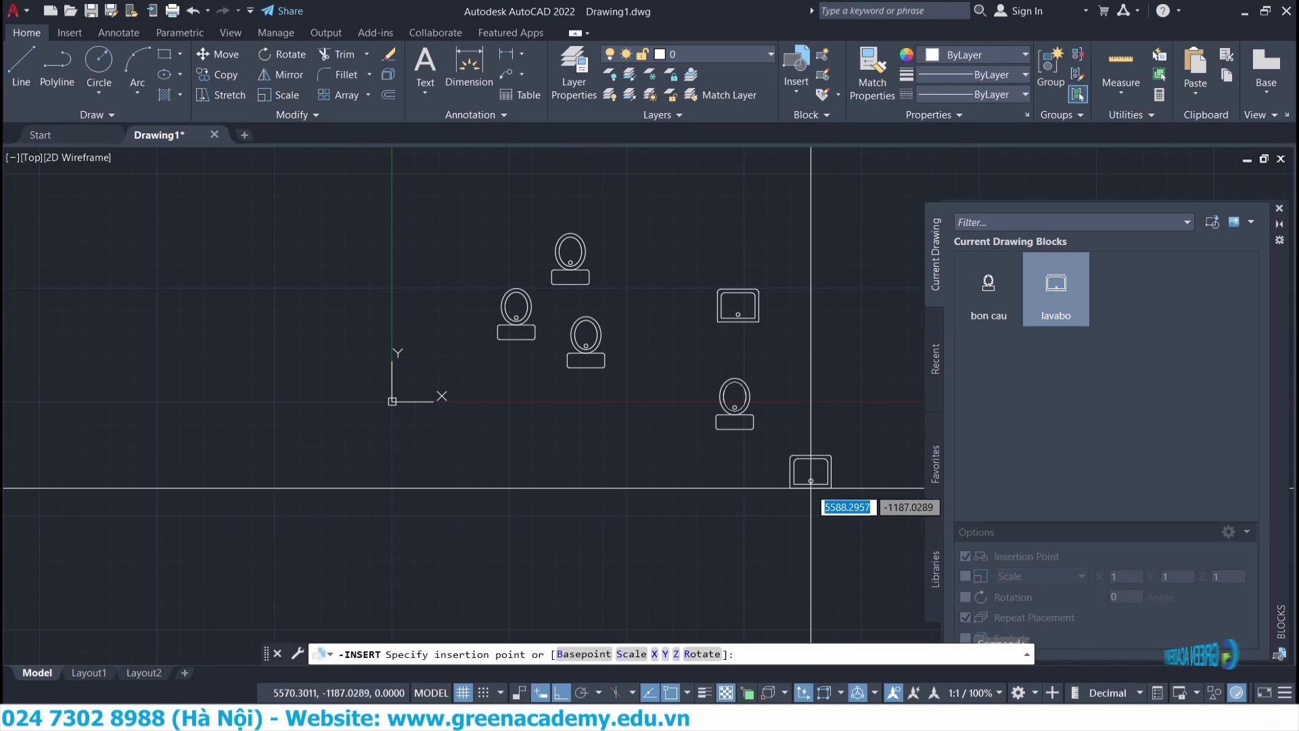
pyautogui.click(525, 523)
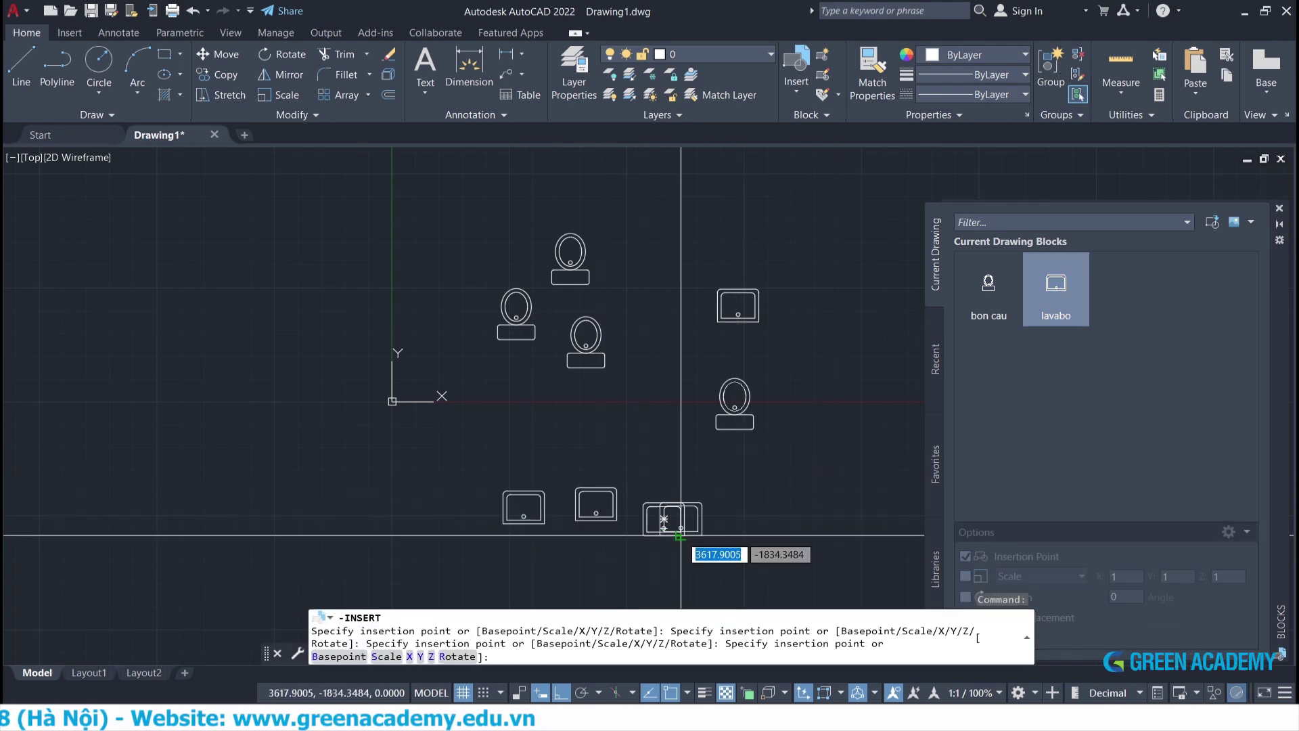
pyautogui.click(663, 536)
pyautogui.click(733, 526)
pyautogui.click(794, 522)
pyautogui.click(846, 464)
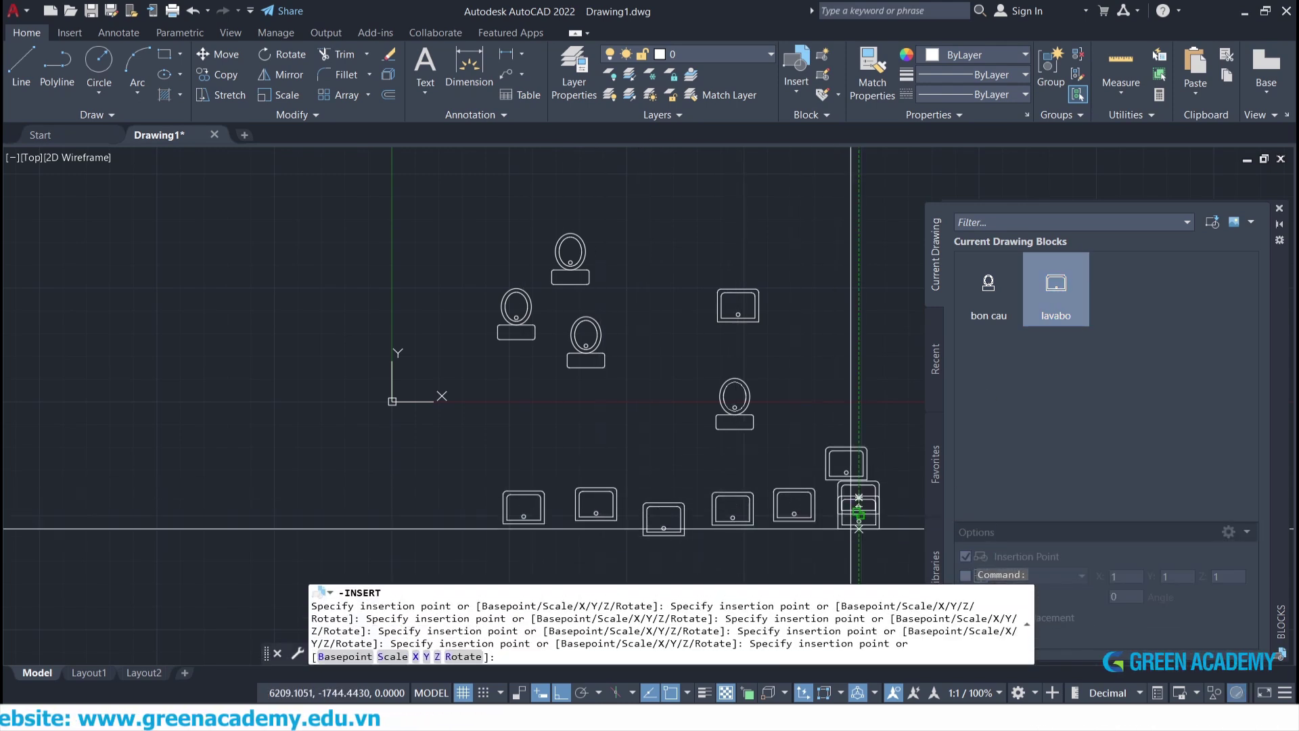
pyautogui.click(858, 499)
pyautogui.press('Escape')
# Crossing-window select all toilets and sinks and delete them.
pyautogui.click(794, 522)
pyautogui.click(732, 519)
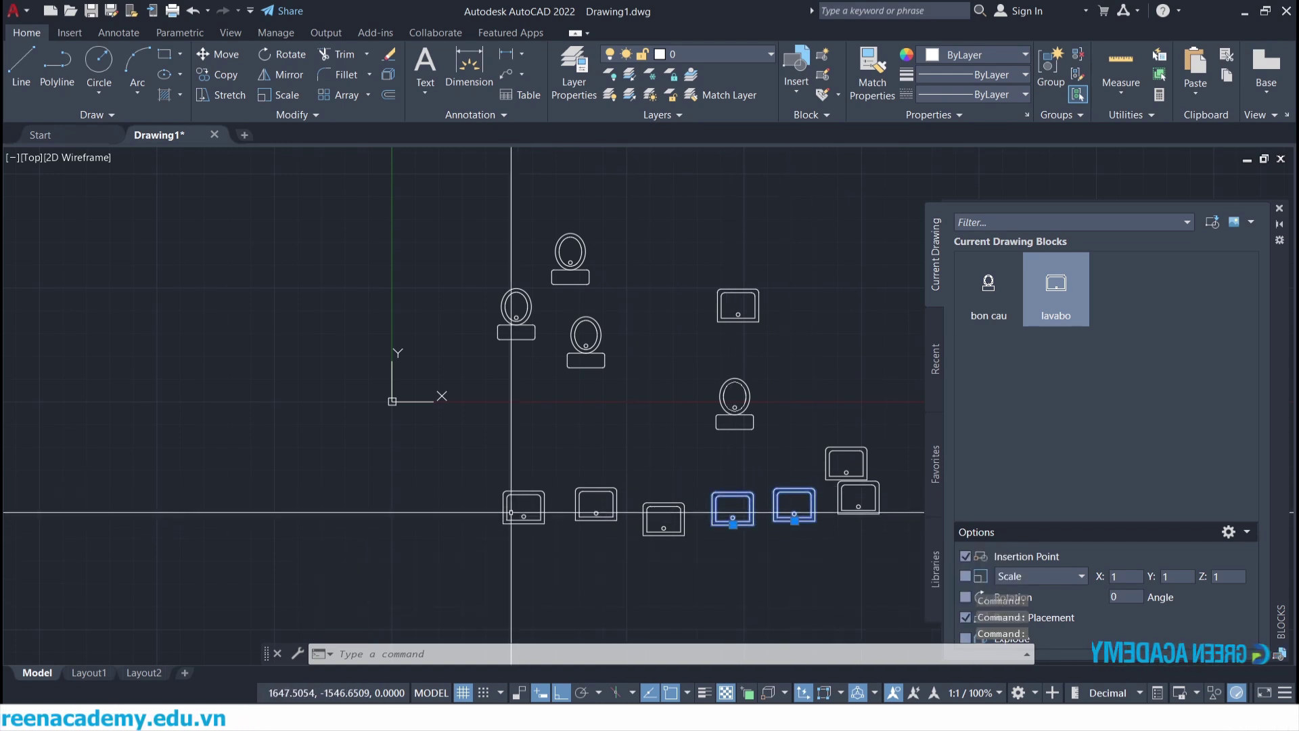
pyautogui.press('Escape')
pyautogui.press('Escape')
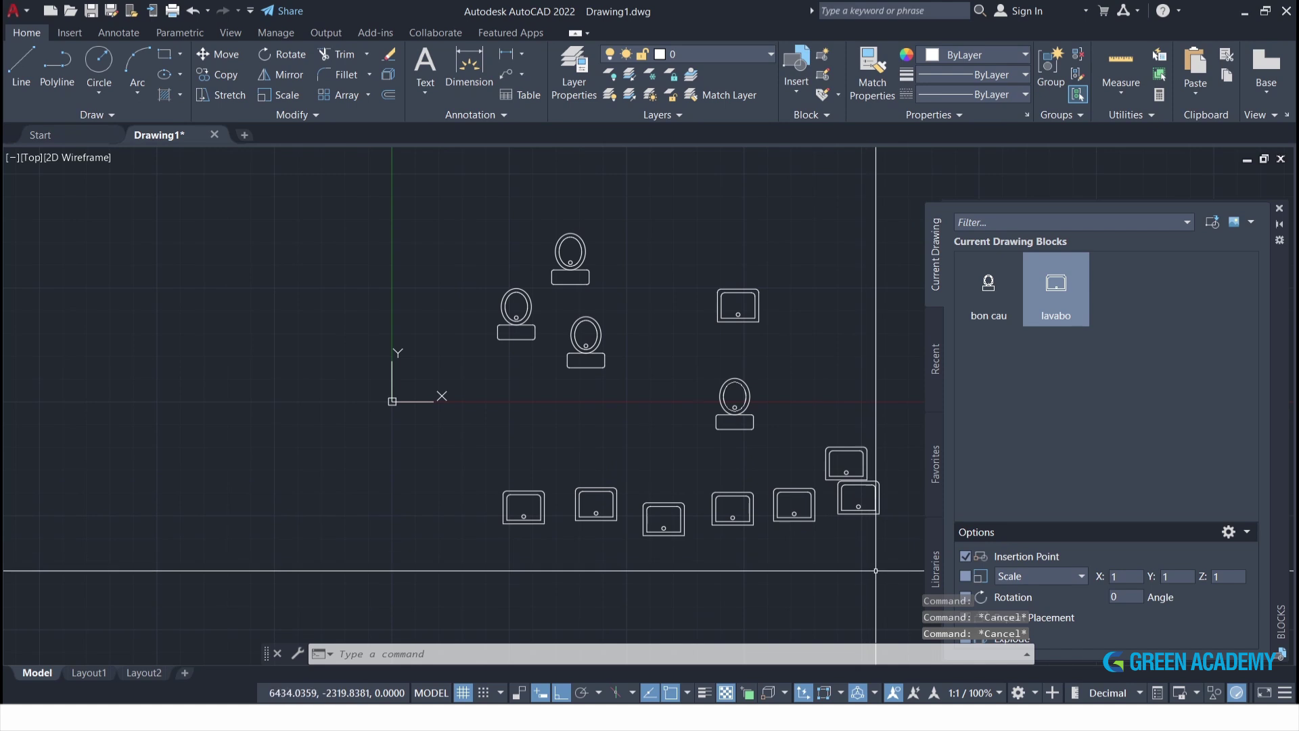
pyautogui.click(875, 534)
pyautogui.click(426, 232)
pyautogui.press('Delete')
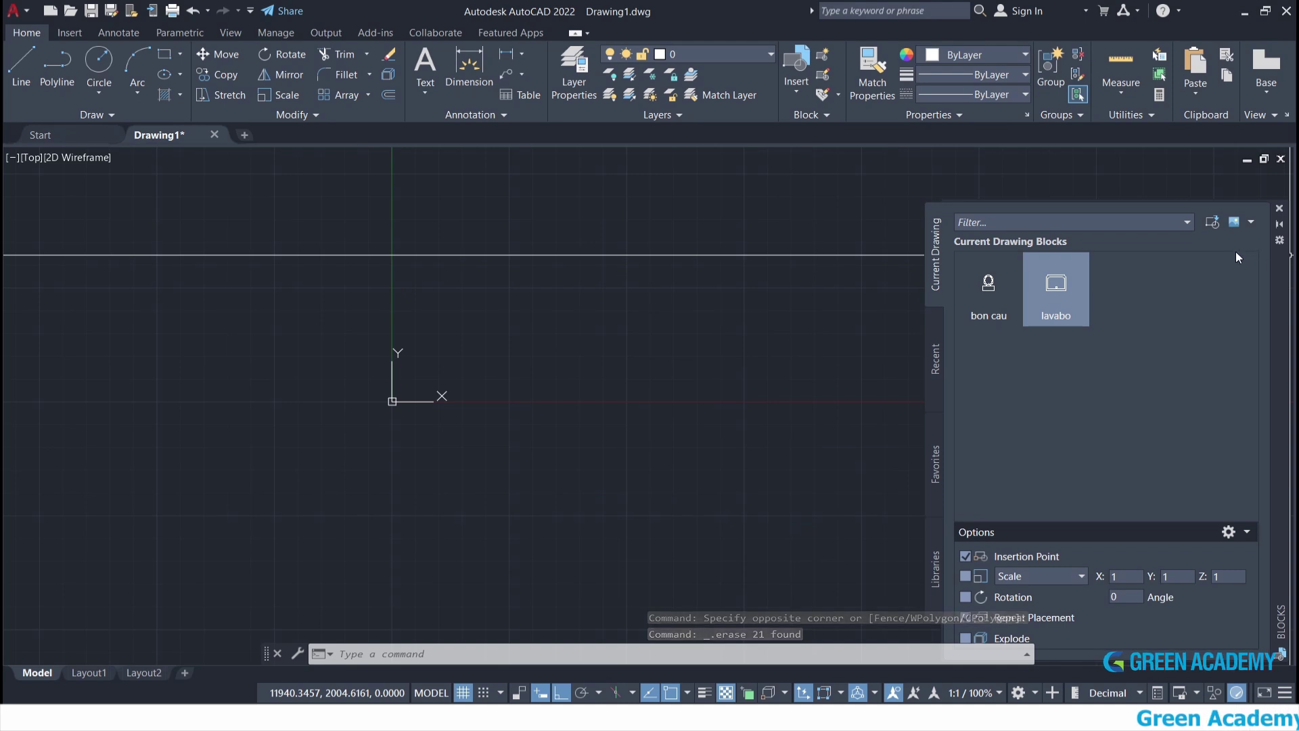
# Browse to SOFT (E:) > LIBRARY > CAD and open the lights drawing for insertion.
pyautogui.click(1212, 222)
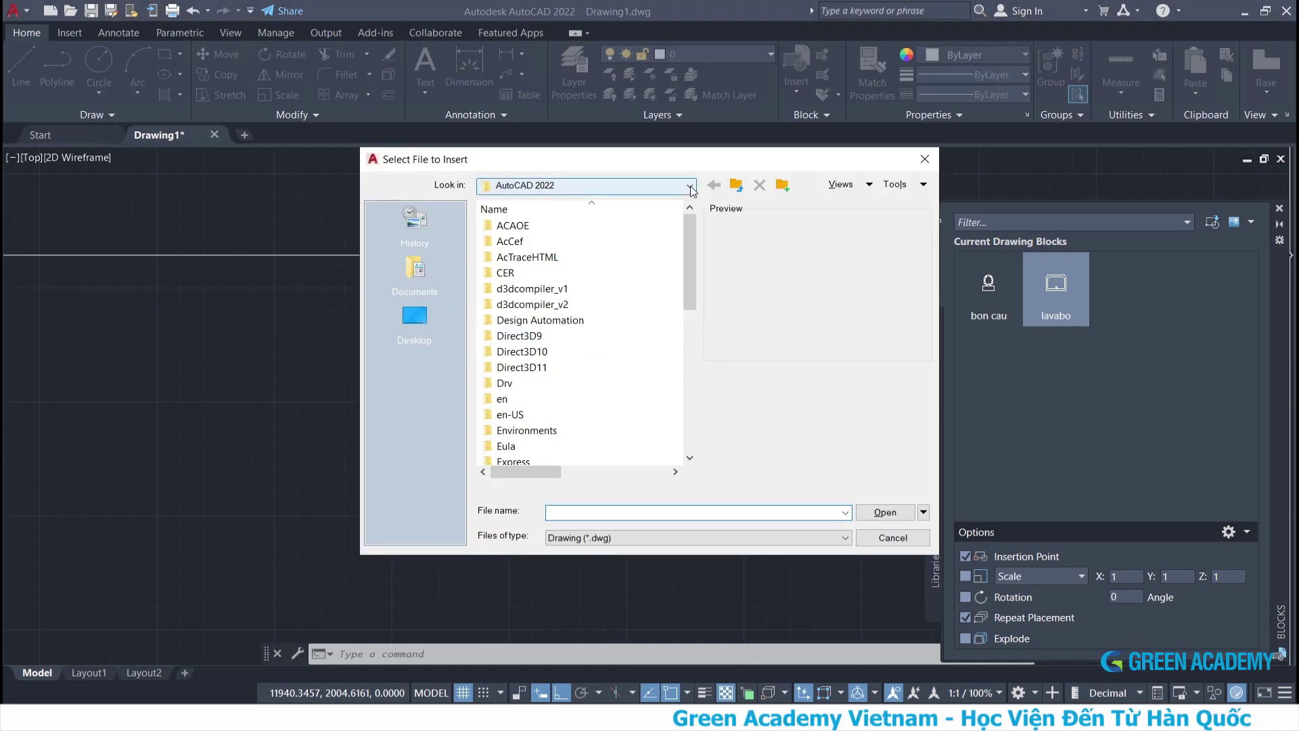
pyautogui.click(689, 186)
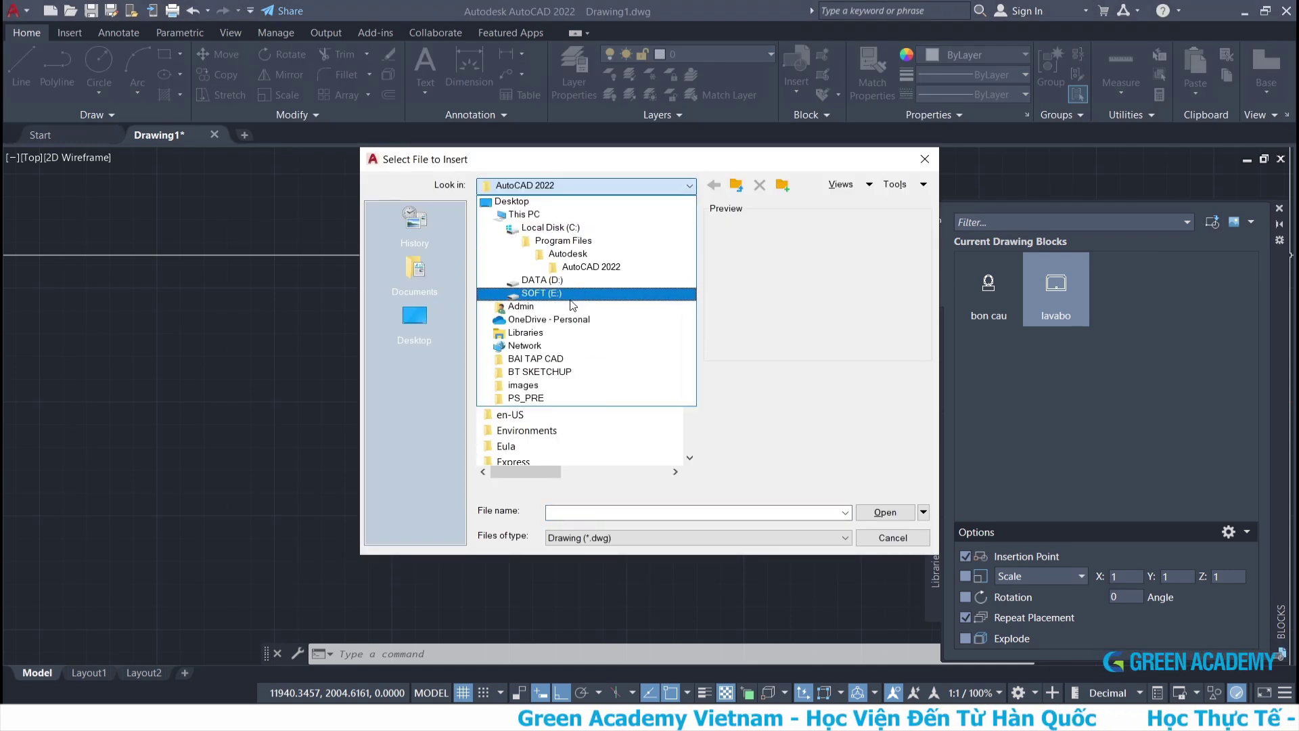
pyautogui.click(571, 298)
pyautogui.doubleClick(518, 241)
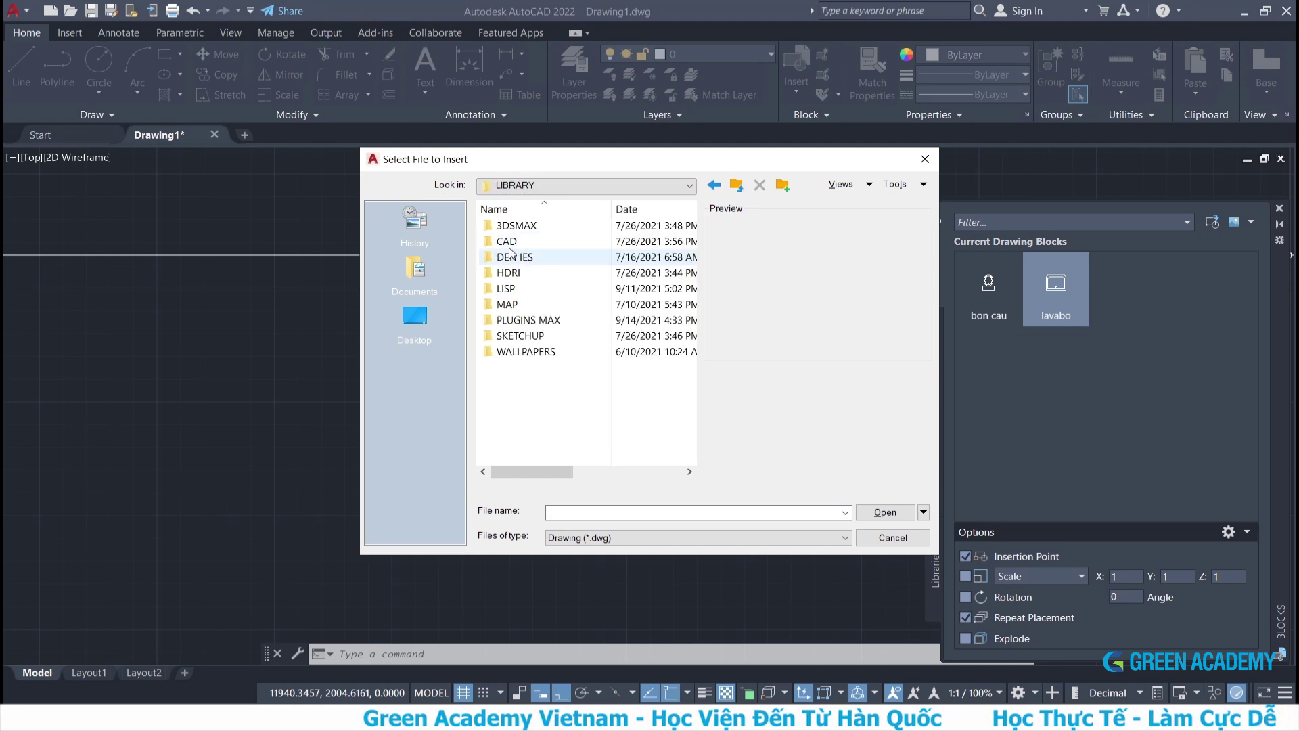
pyautogui.doubleClick(508, 241)
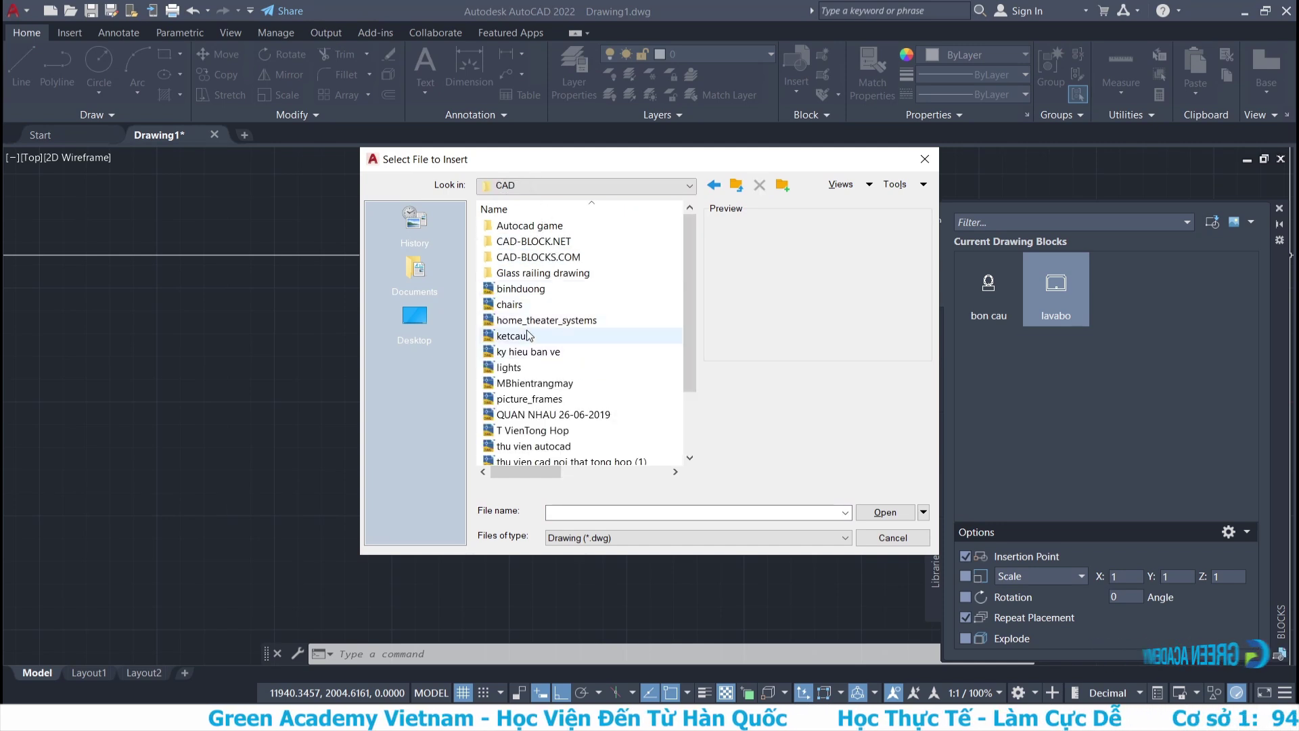
pyautogui.click(511, 306)
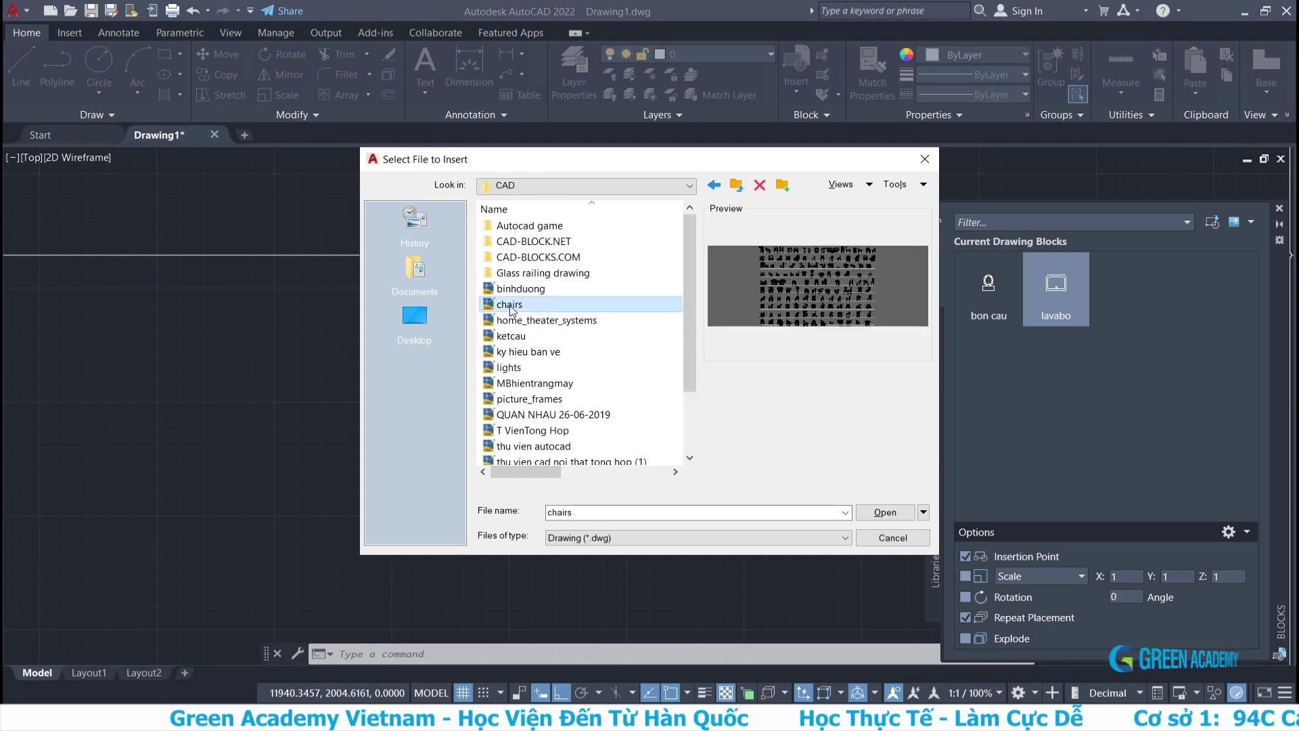
pyautogui.click(540, 289)
pyautogui.click(514, 368)
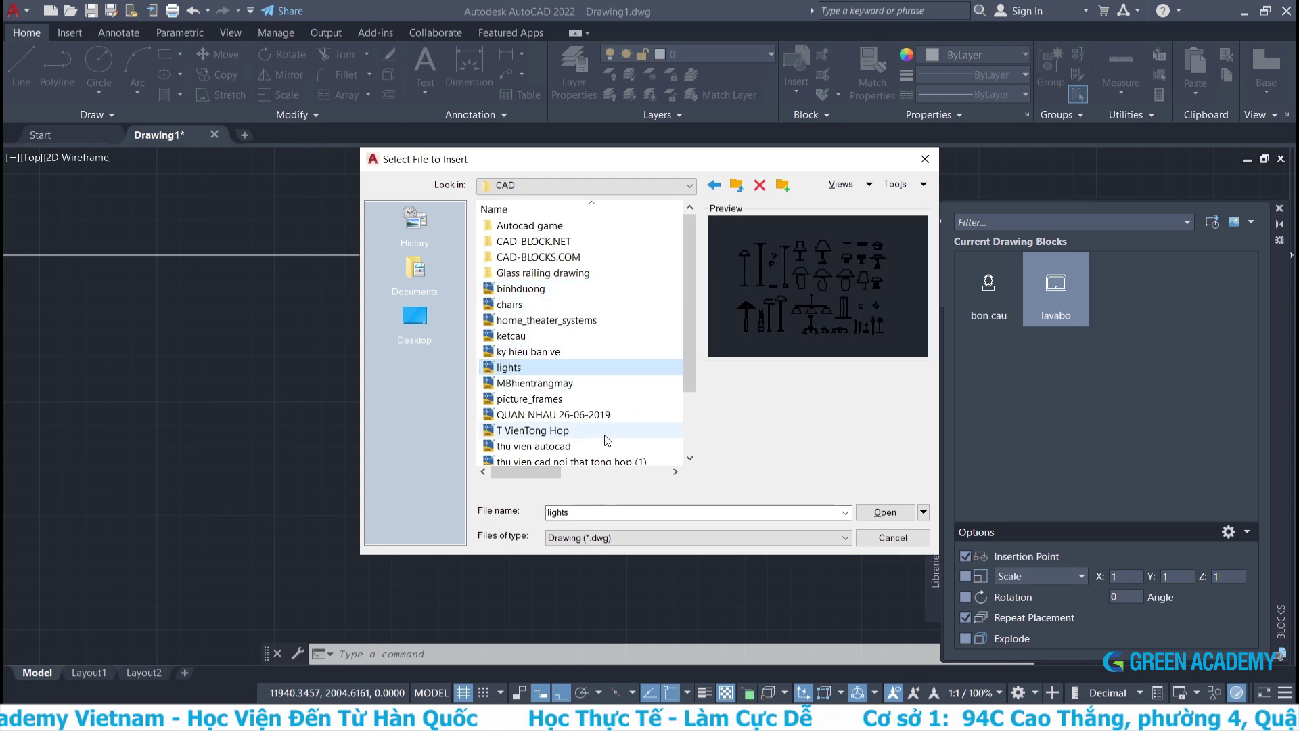
pyautogui.click(885, 513)
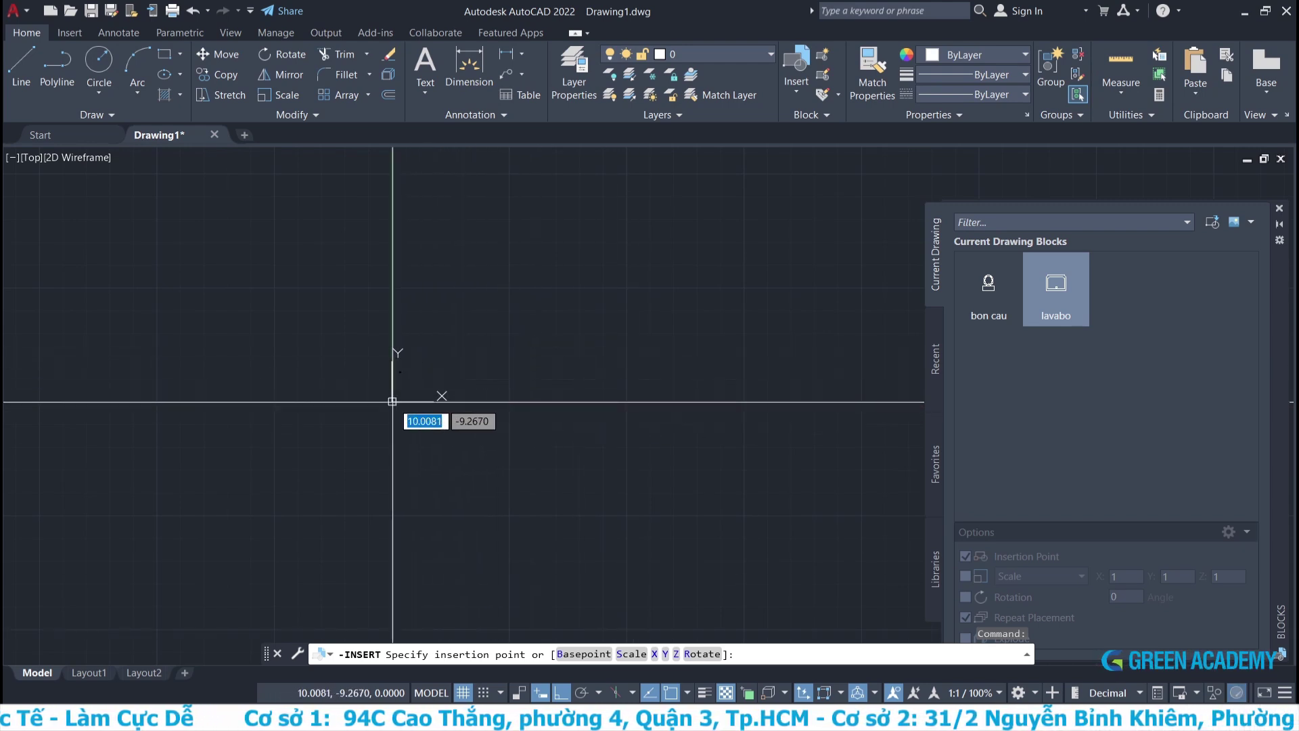
# Place the lights block and zoom All to show the whole drawing.
pyautogui.click(392, 401)
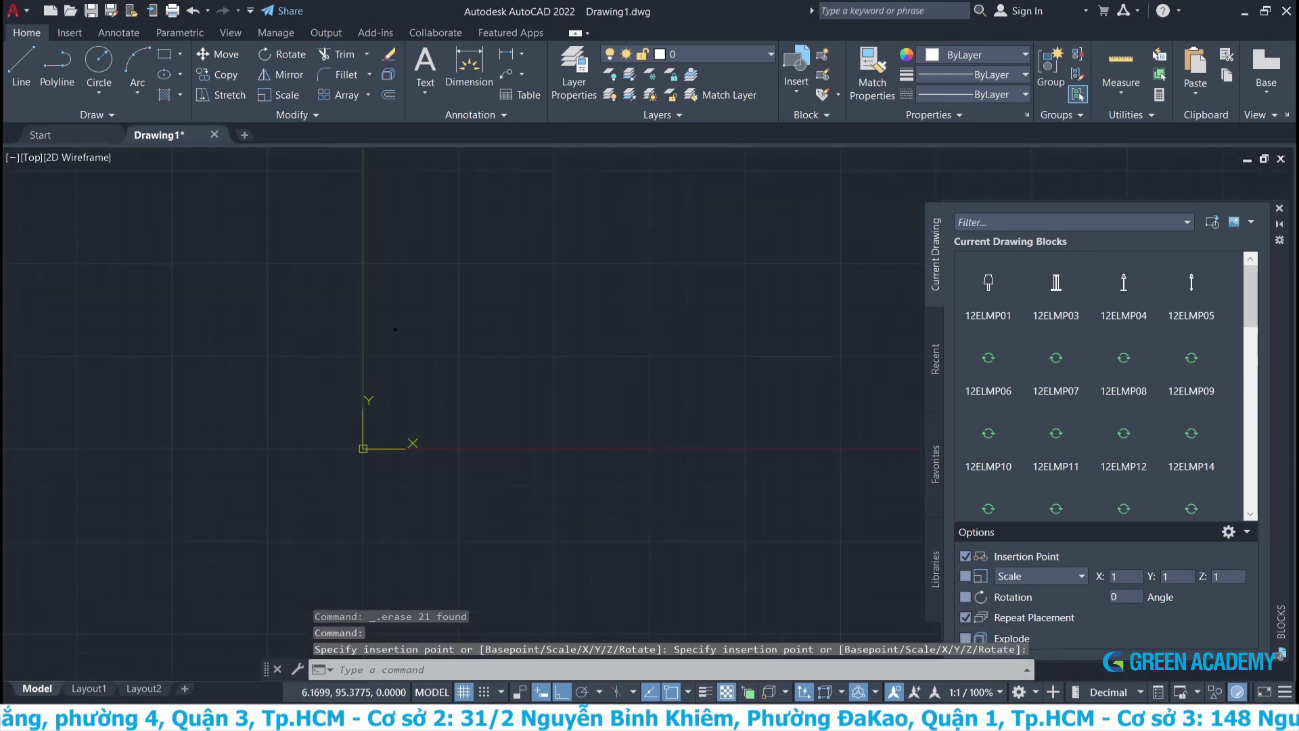
pyautogui.scroll(-2, 408, 423)
pyautogui.write('z')
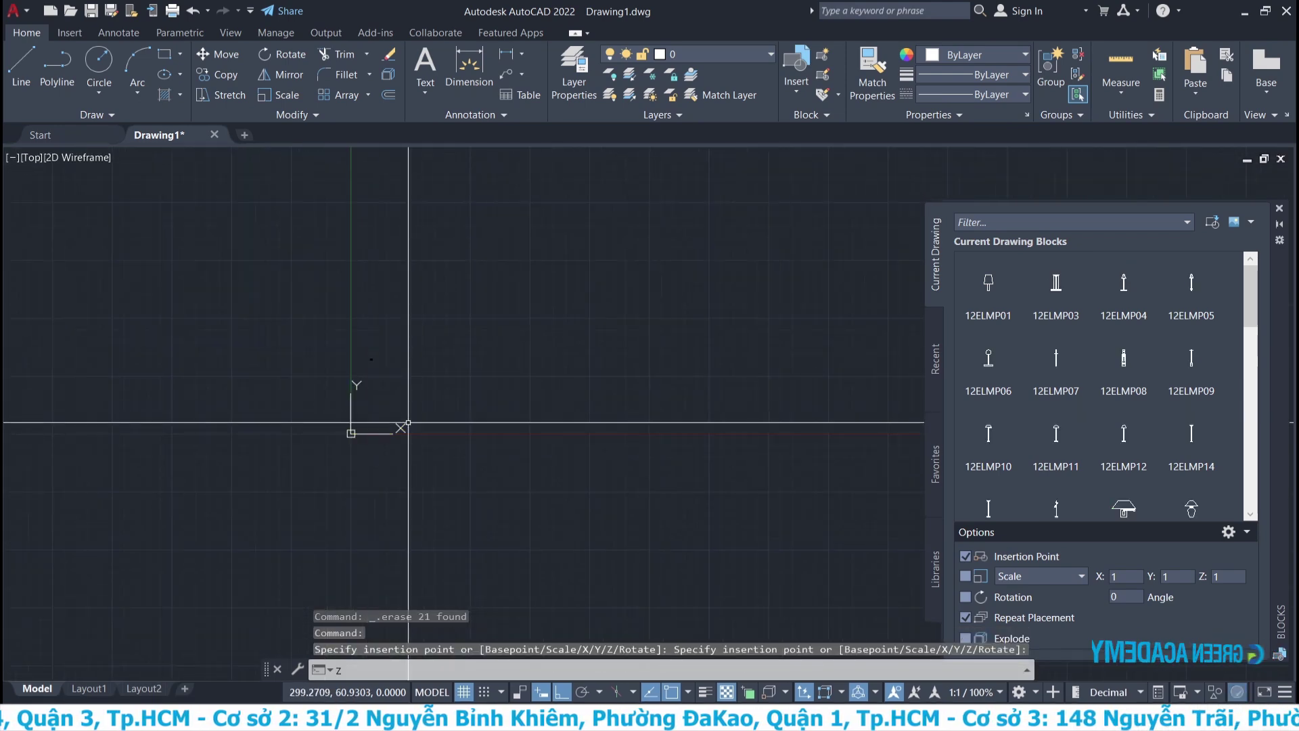
pyautogui.press('Return')
pyautogui.write('a')
pyautogui.press('Return')
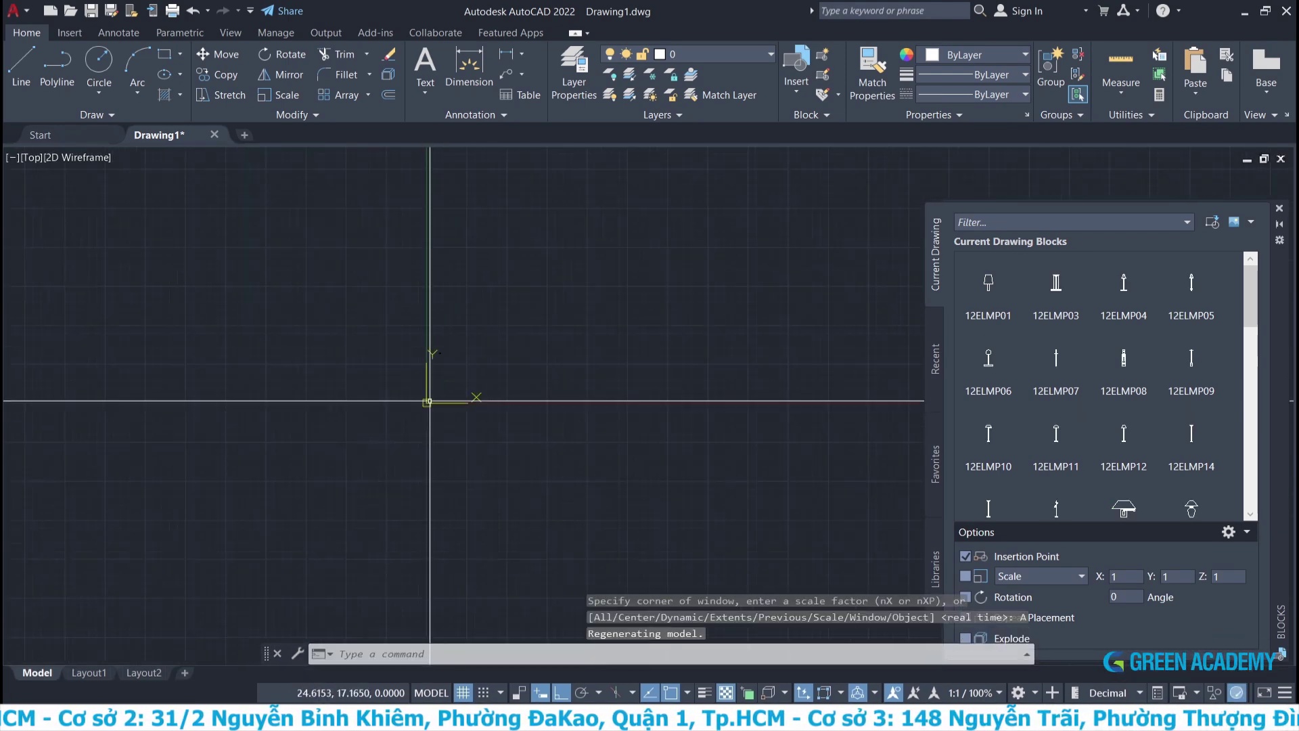
# Zoom to fit all the lamps, window-select them, and glance at the layer list.
pyautogui.write('z')
pyautogui.press('Return')
pyautogui.write('E')
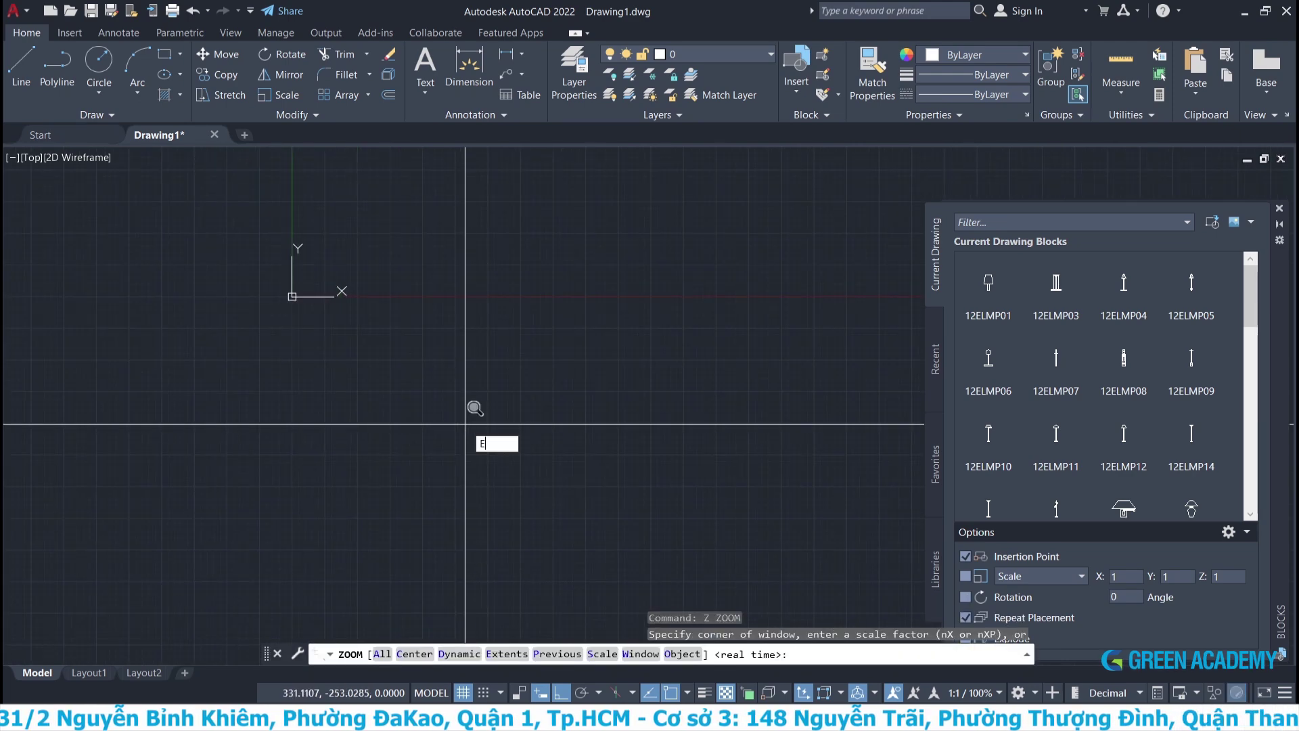
pyautogui.press('Return')
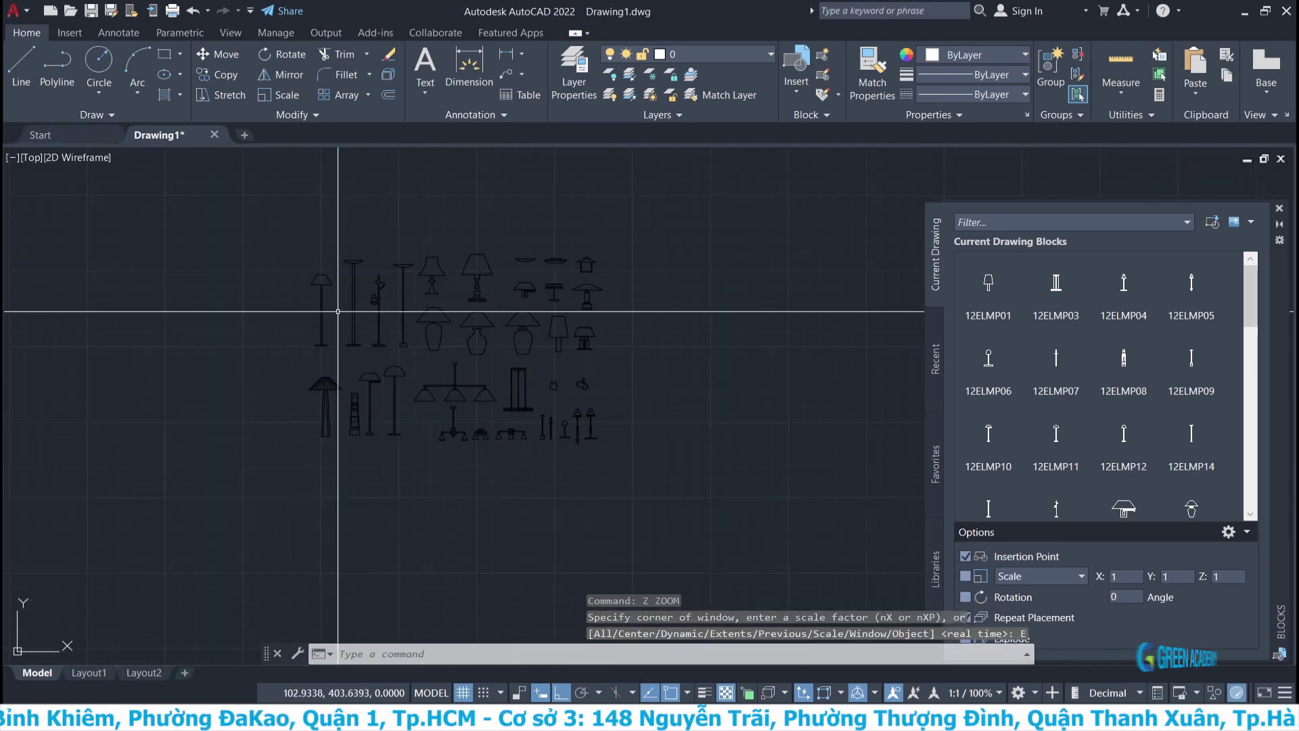
pyautogui.click(870, 551)
pyautogui.click(243, 266)
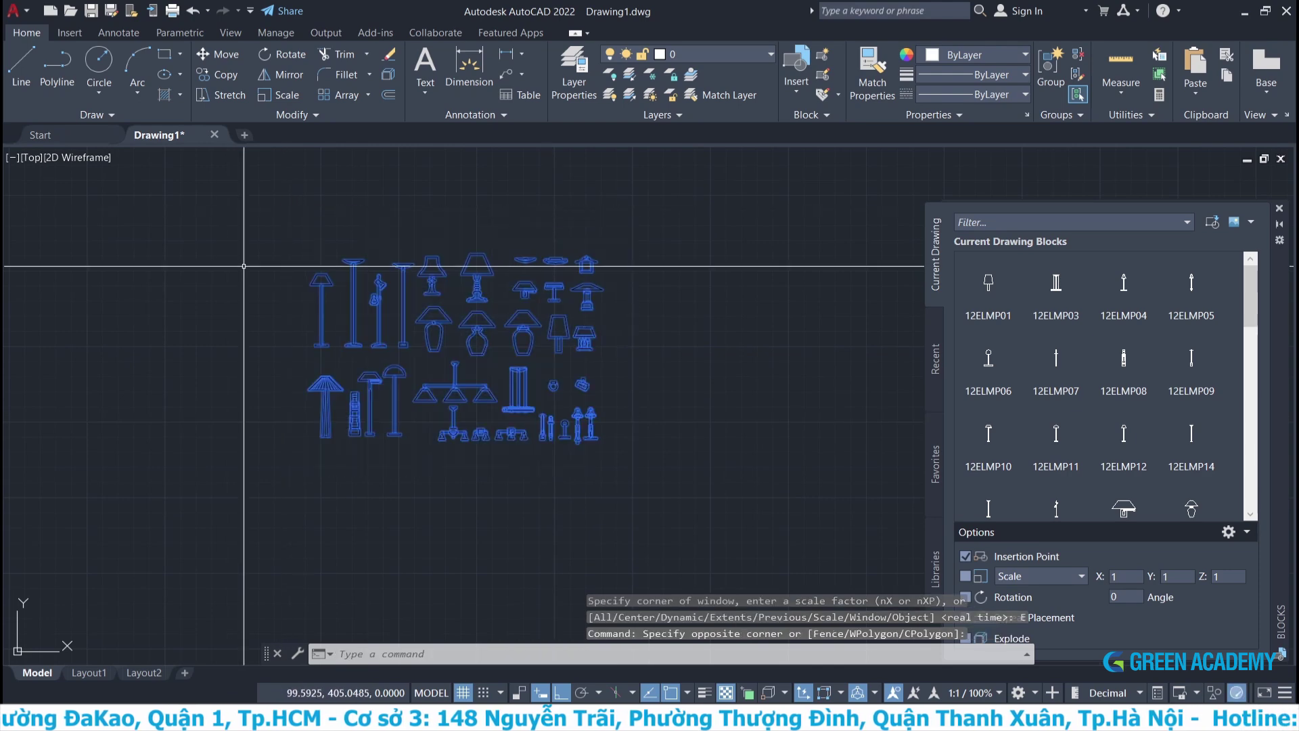
pyautogui.click(707, 56)
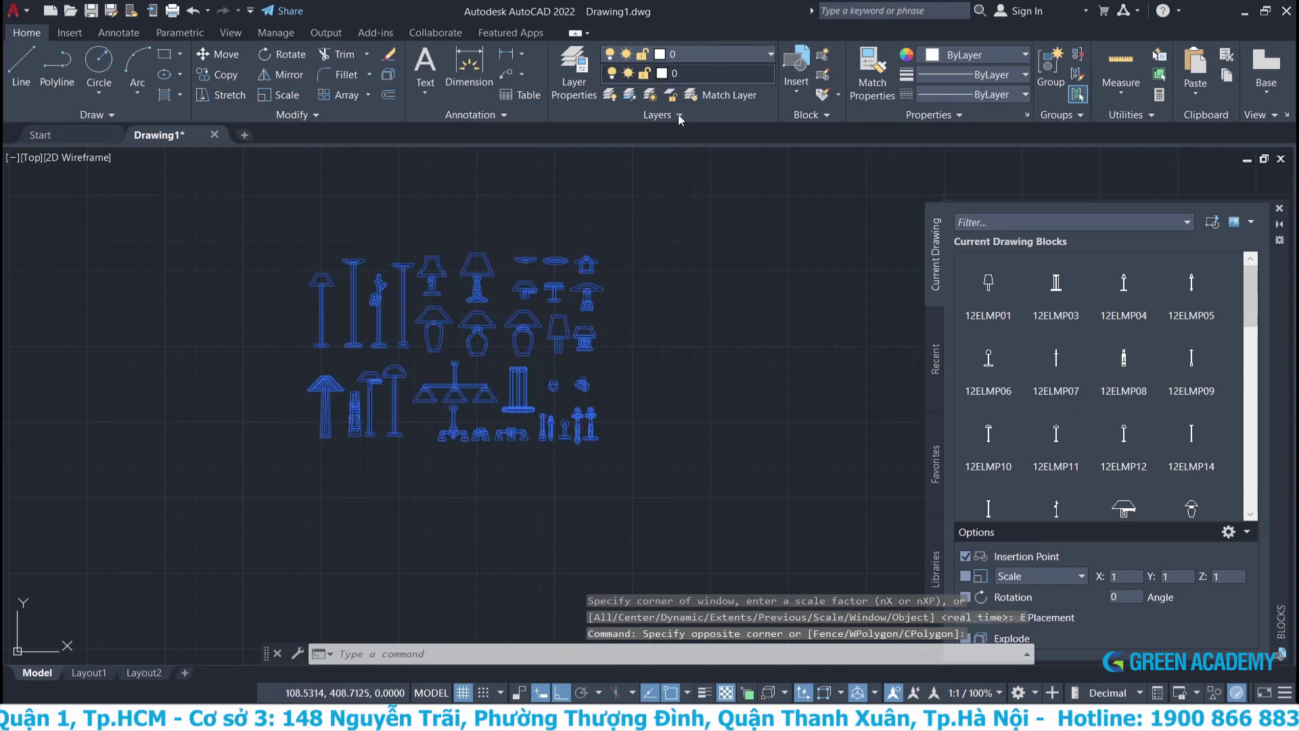
pyautogui.press('Escape')
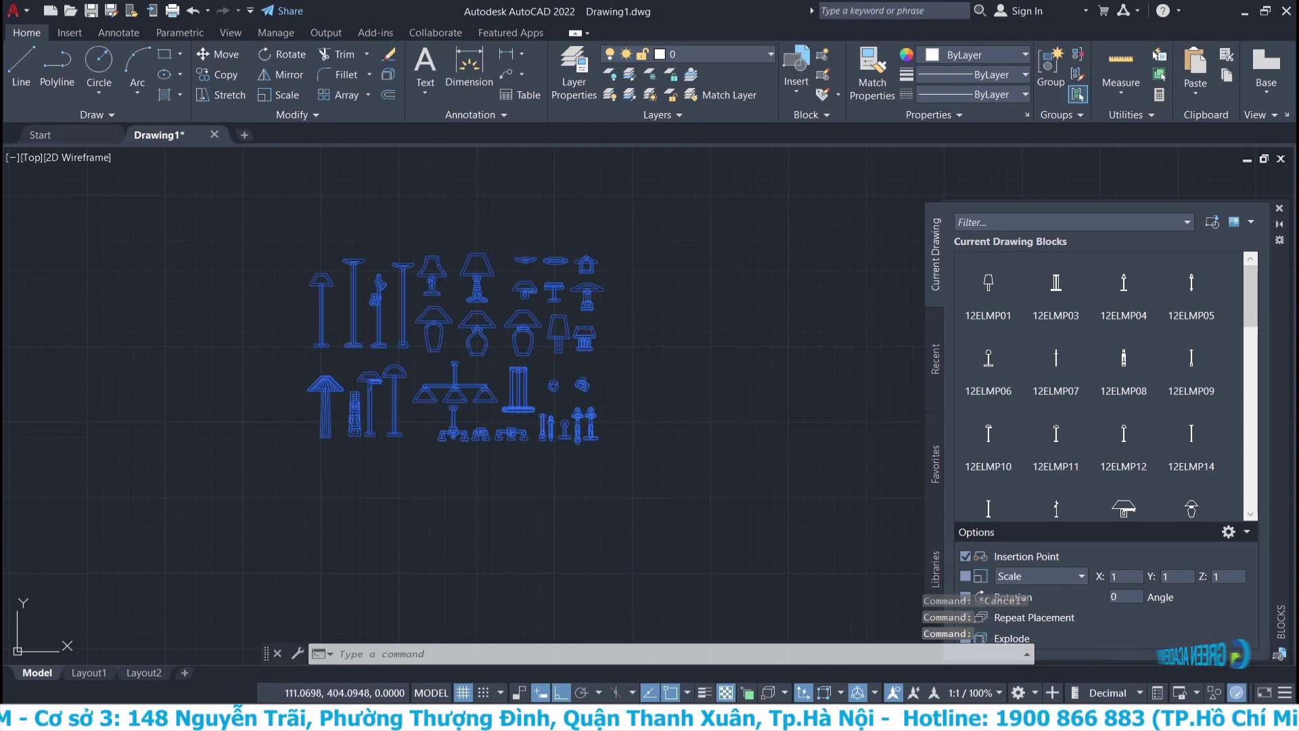
# Open the lights block definition in the Block Editor.
pyautogui.doubleClick(453, 400)
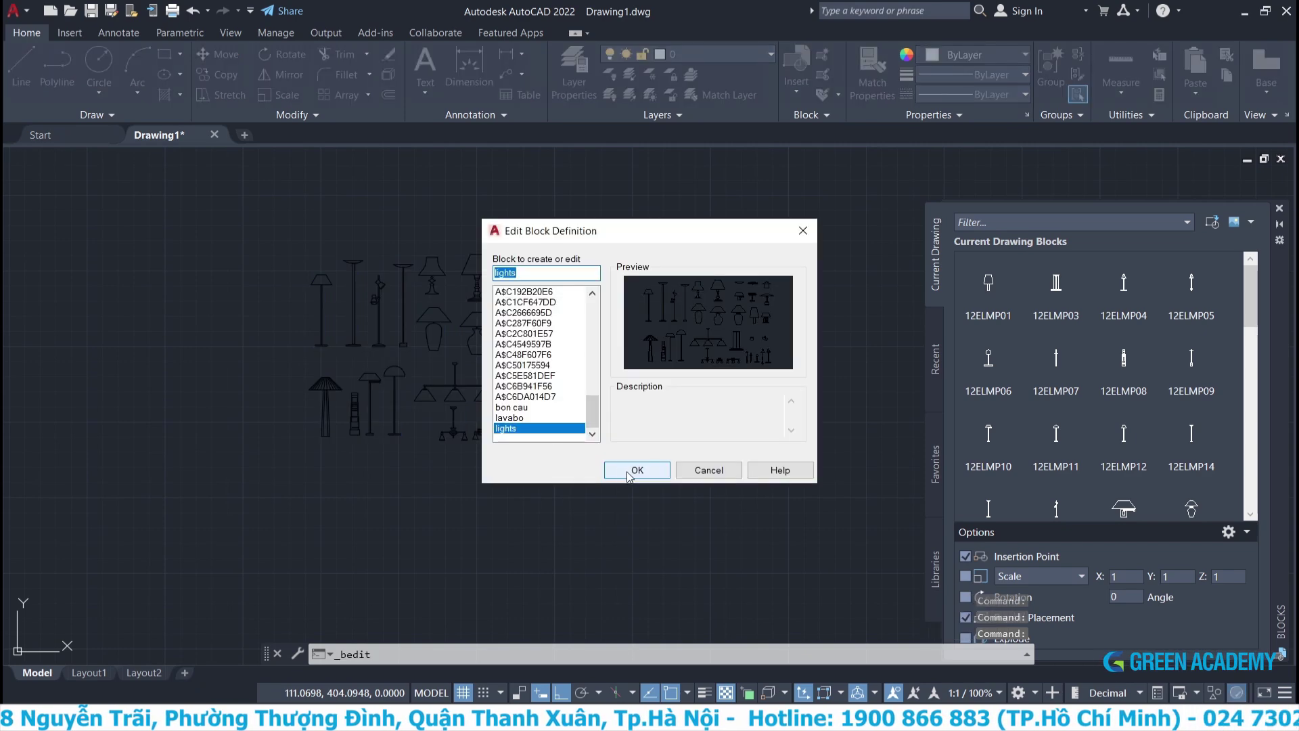
pyautogui.click(628, 471)
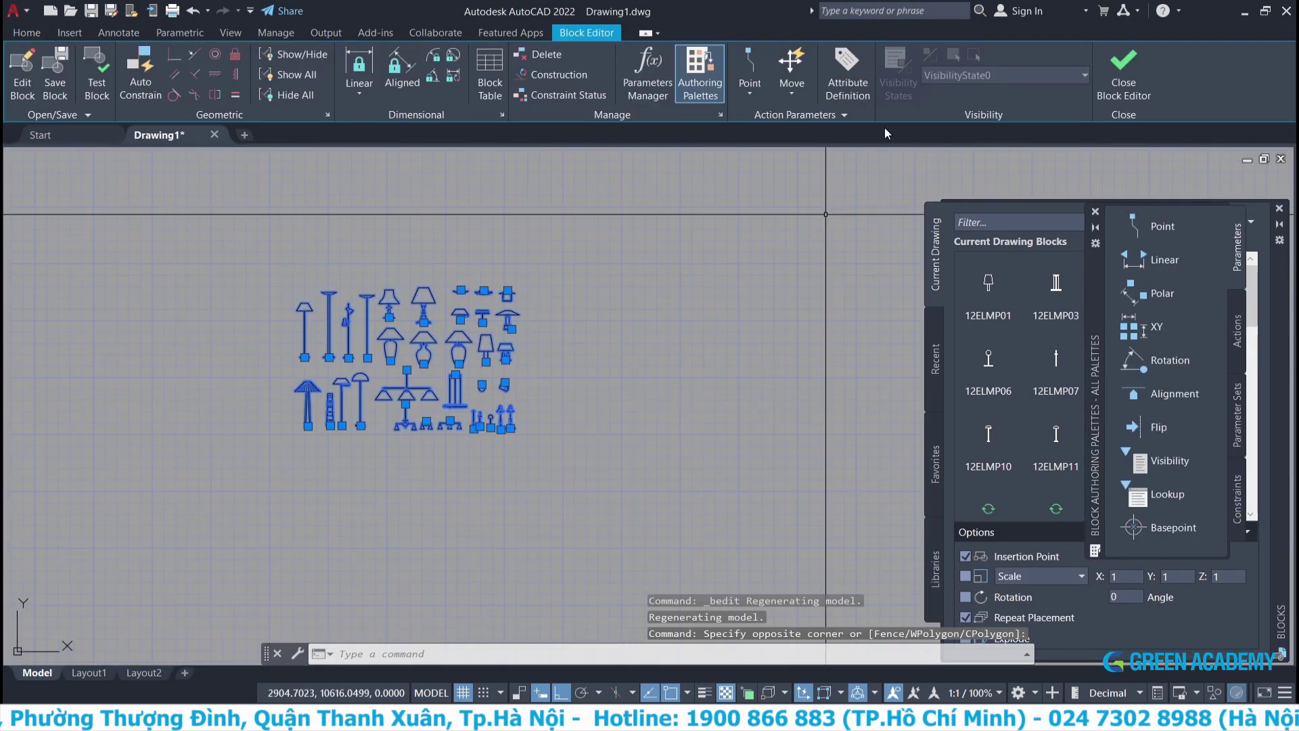
pyautogui.click(45, 29)
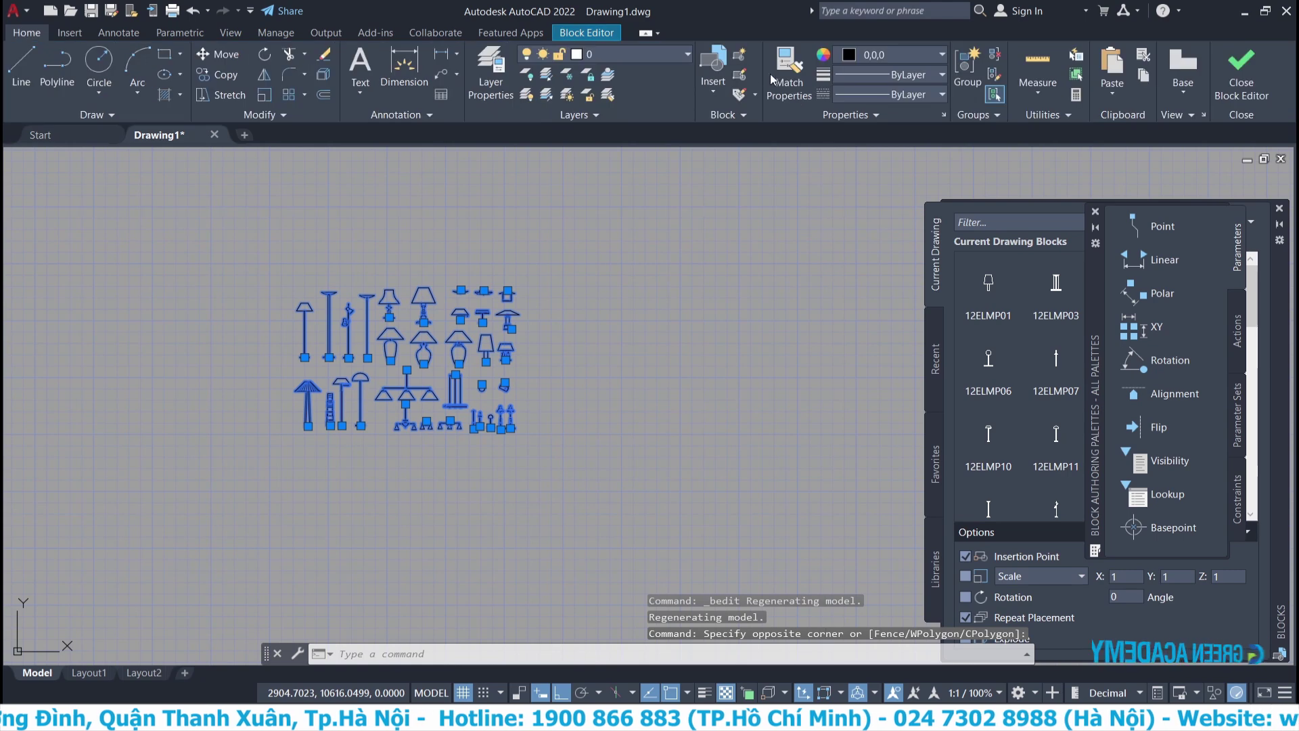
# Set the lamps' colour to ByBlock, then ByLayer, and save the lights block.
pyautogui.click(870, 59)
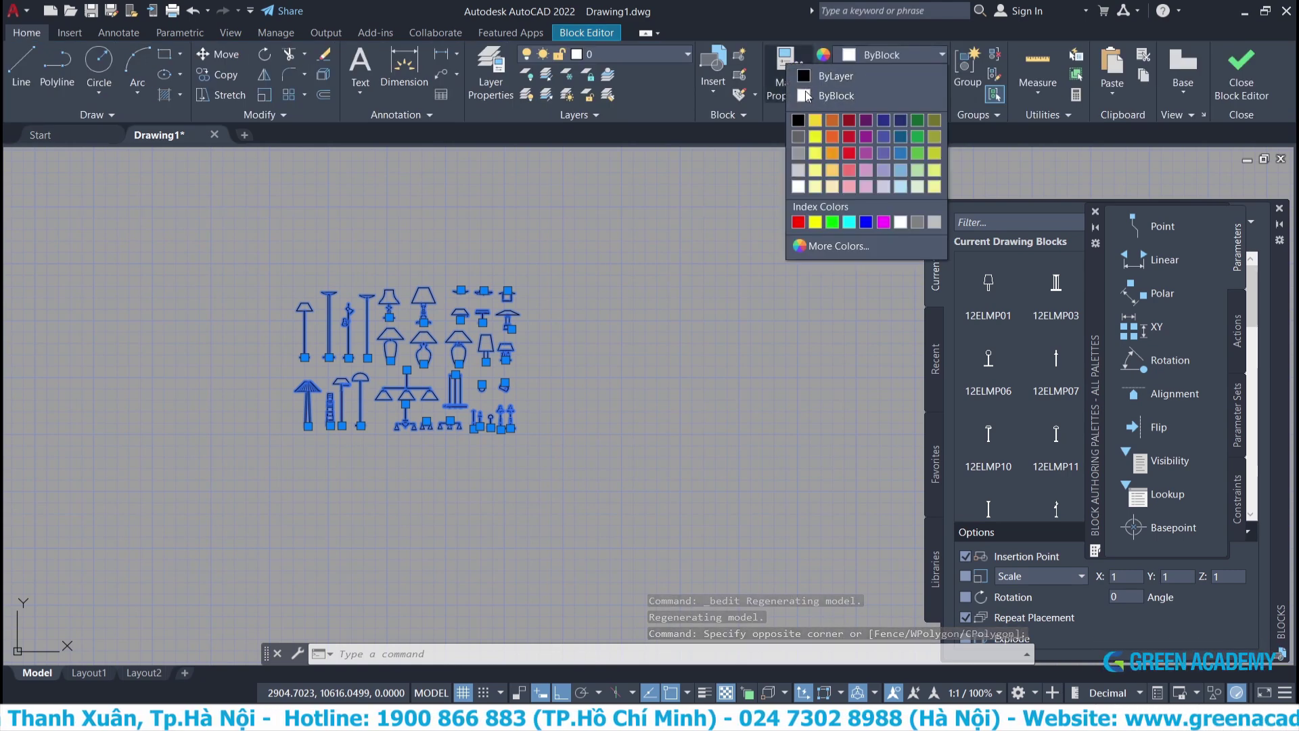
pyautogui.click(807, 95)
pyautogui.click(880, 54)
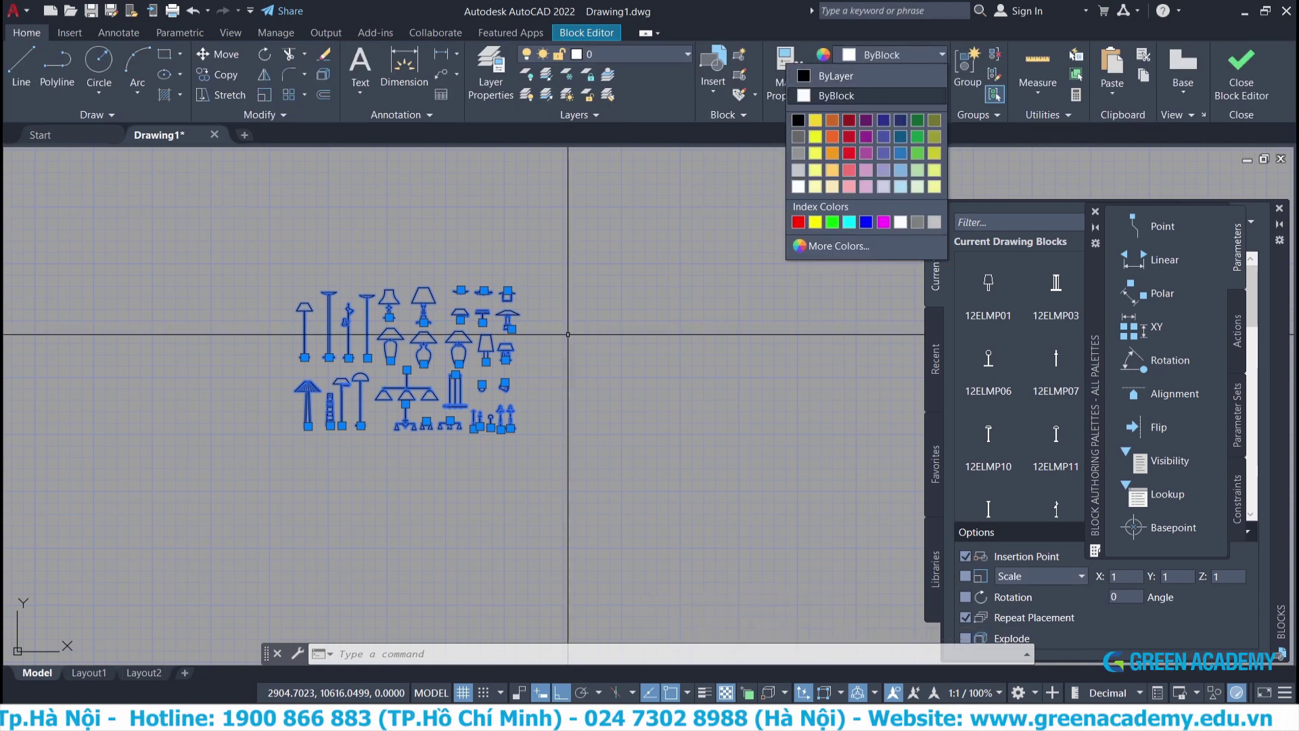
pyautogui.click(850, 78)
pyautogui.press('Escape')
pyautogui.press('Escape')
pyautogui.press('Escape')
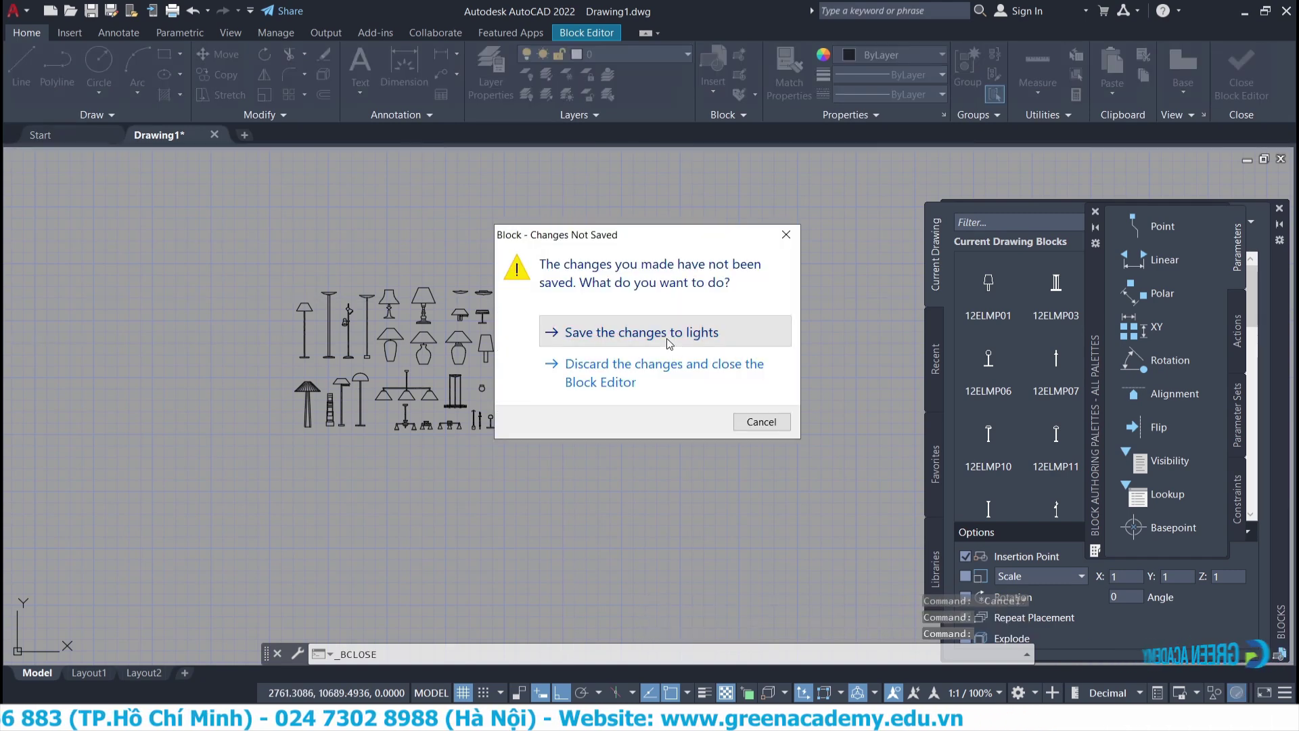
pyautogui.click(643, 333)
# Place 12ELMP01, 12ELMP03 and 12ELMP04 lamps and pick 12ELMP10.
pyautogui.scroll(4, 515, 353)
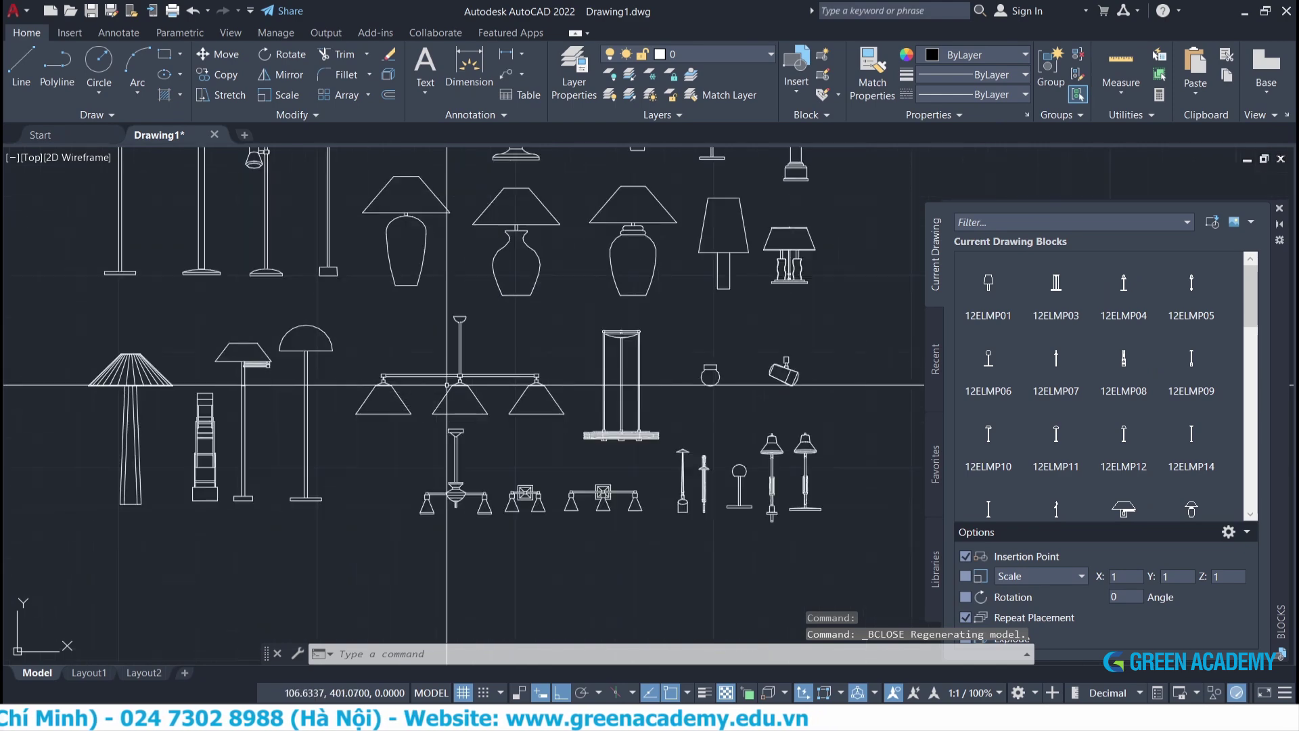
pyautogui.scroll(-2, 563, 313)
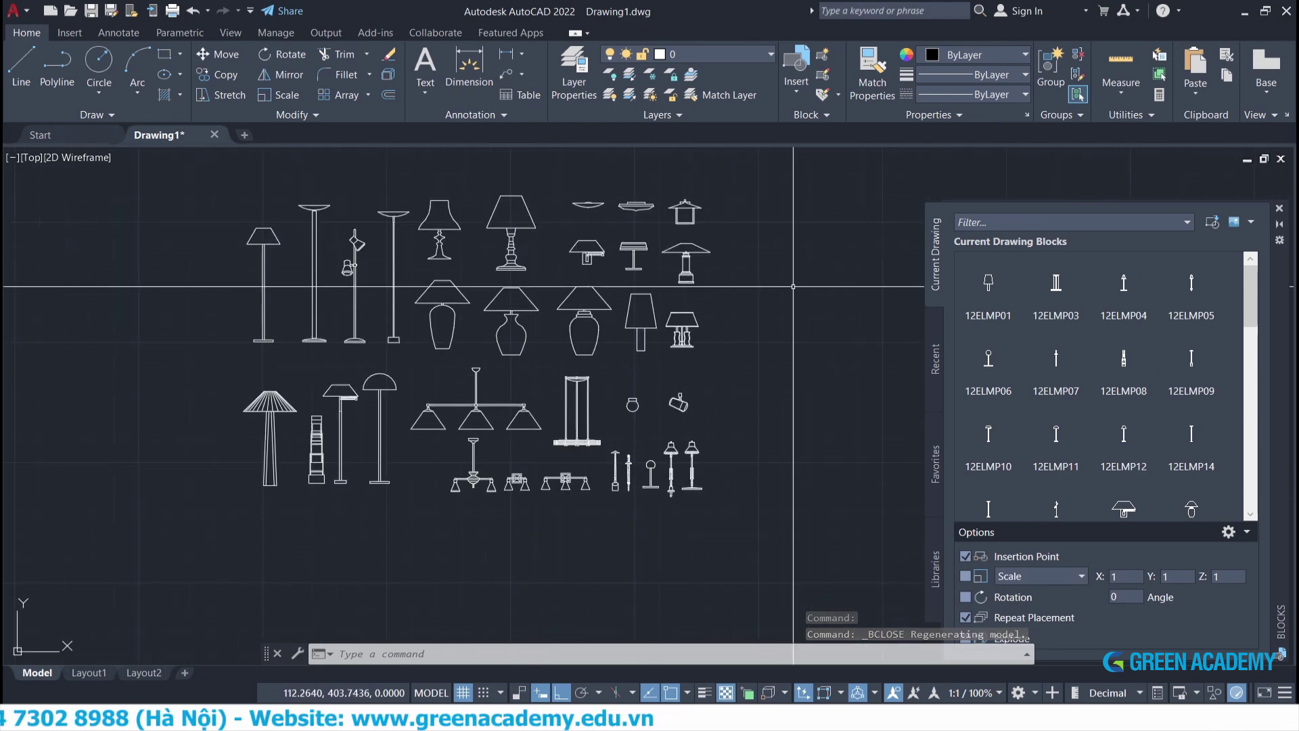
pyautogui.moveTo(665, 379)
pyautogui.mouseDown(button='middle')
pyautogui.moveTo(505, 342)
pyautogui.moveTo(411, 346)
pyautogui.mouseUp(button='middle')
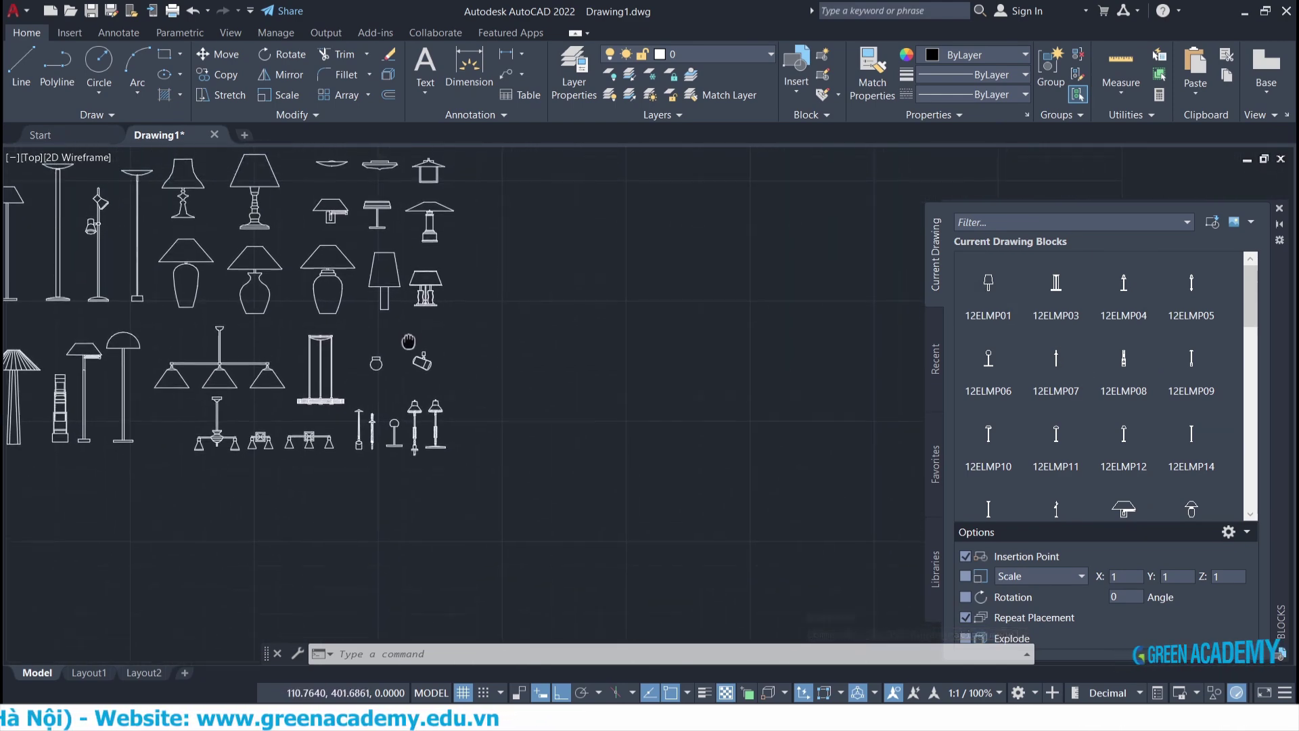
pyautogui.click(988, 293)
pyautogui.click(708, 287)
pyautogui.scroll(-4, 803, 362)
pyautogui.click(1056, 288)
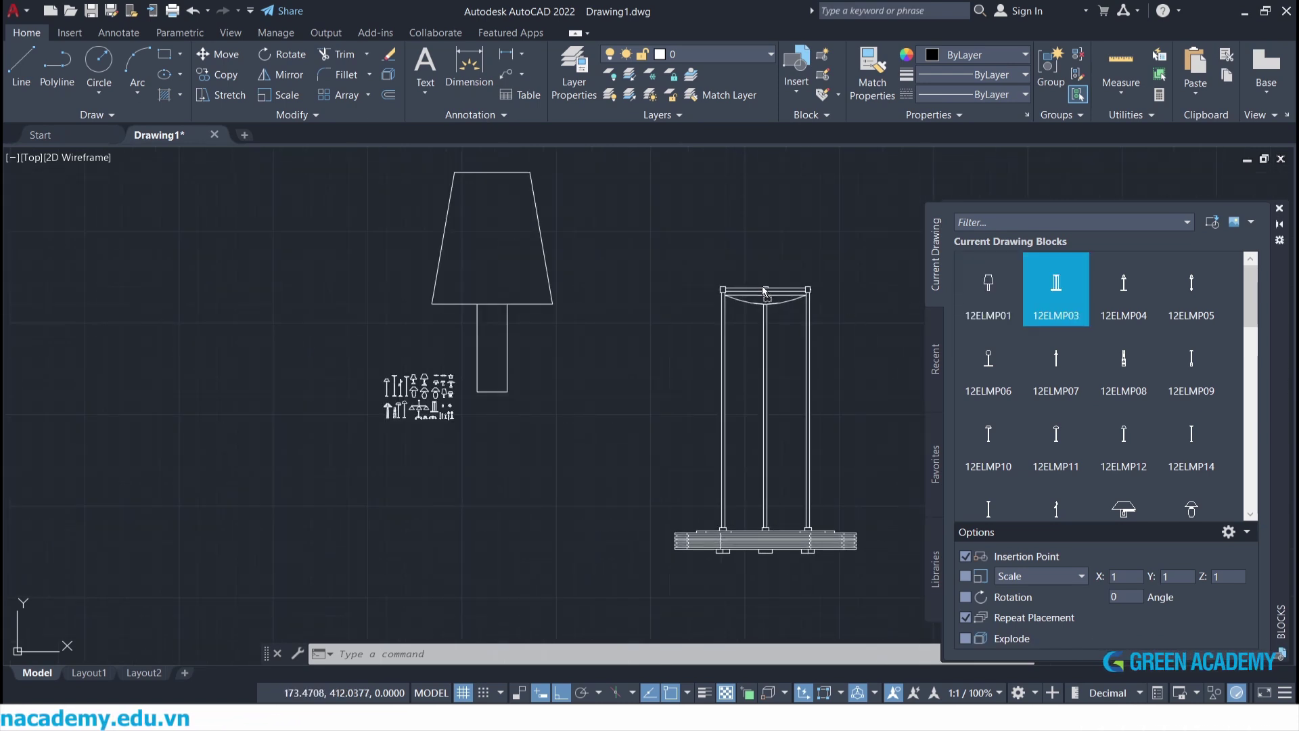
pyautogui.click(689, 202)
pyautogui.click(1123, 288)
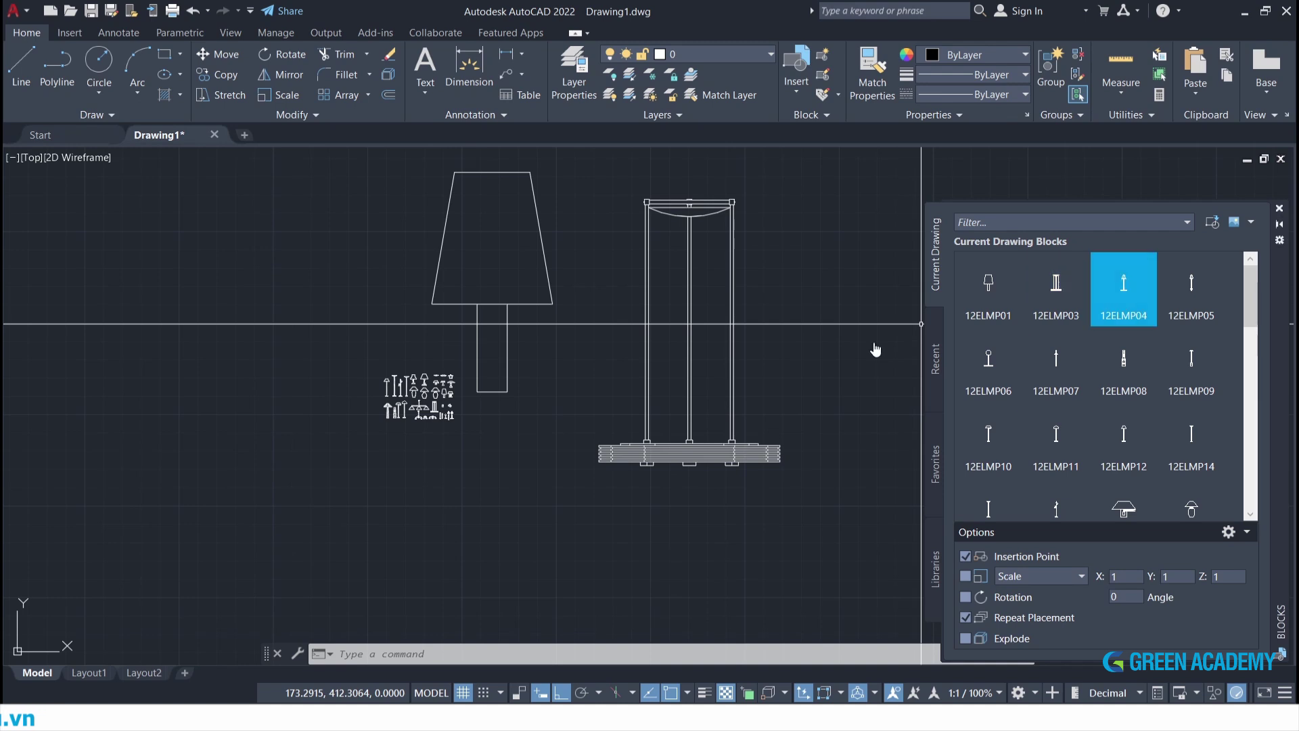
pyautogui.click(790, 305)
pyautogui.click(989, 440)
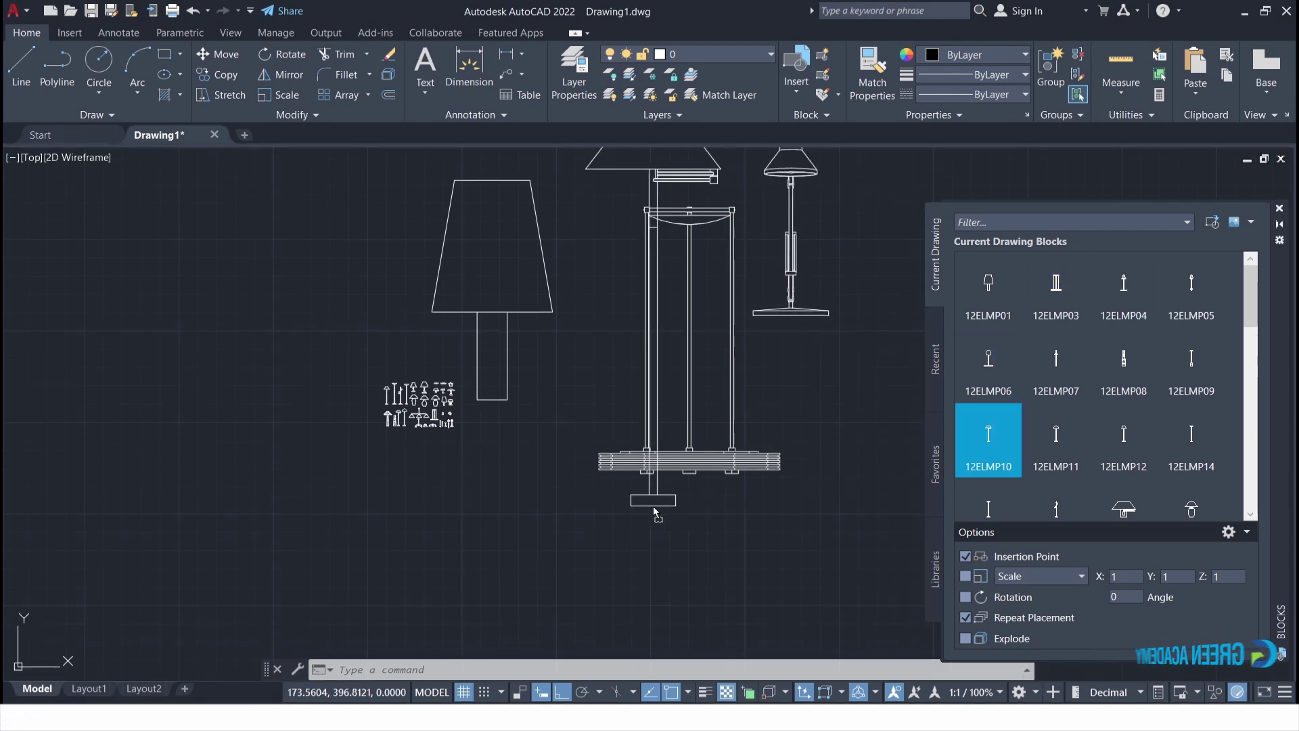
# Select all the placed lamp blocks and delete them.
pyautogui.scroll(-5, 687, 232)
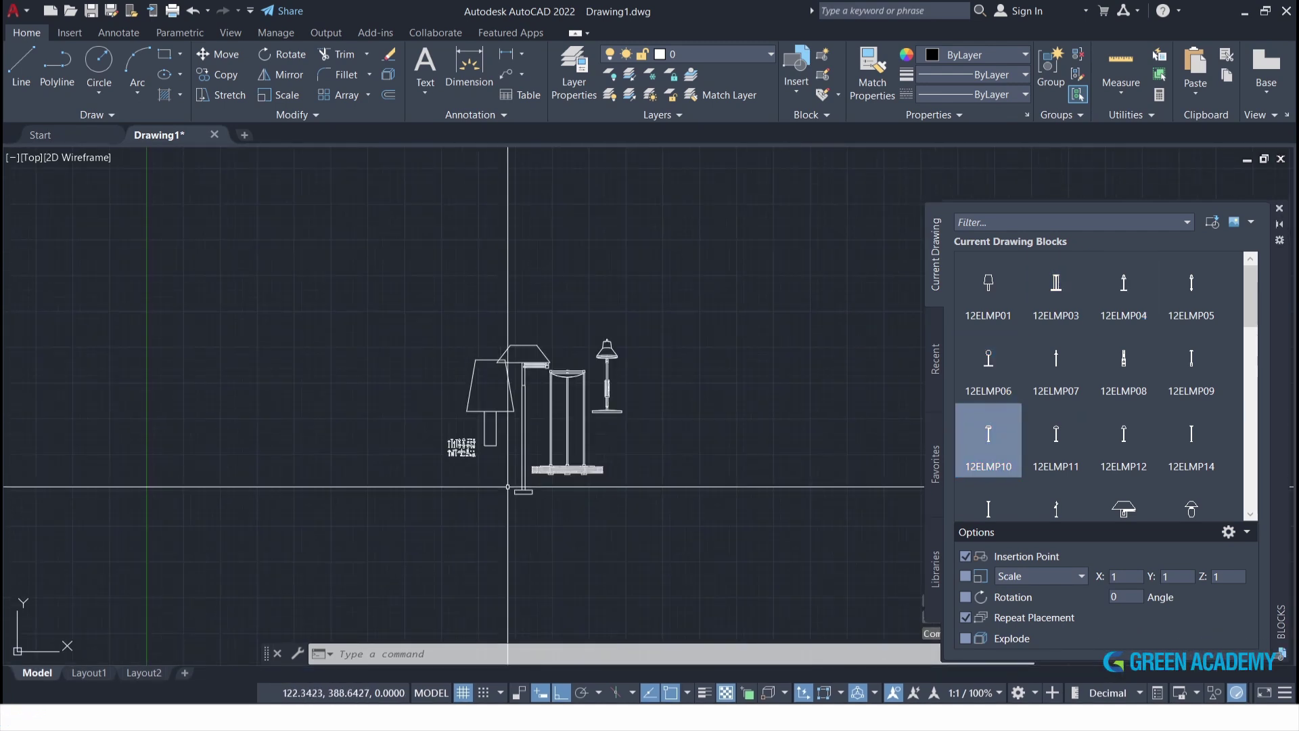
pyautogui.scroll(4, 509, 203)
pyautogui.hotkey('ctrl', 'a')
pyautogui.press('Delete')
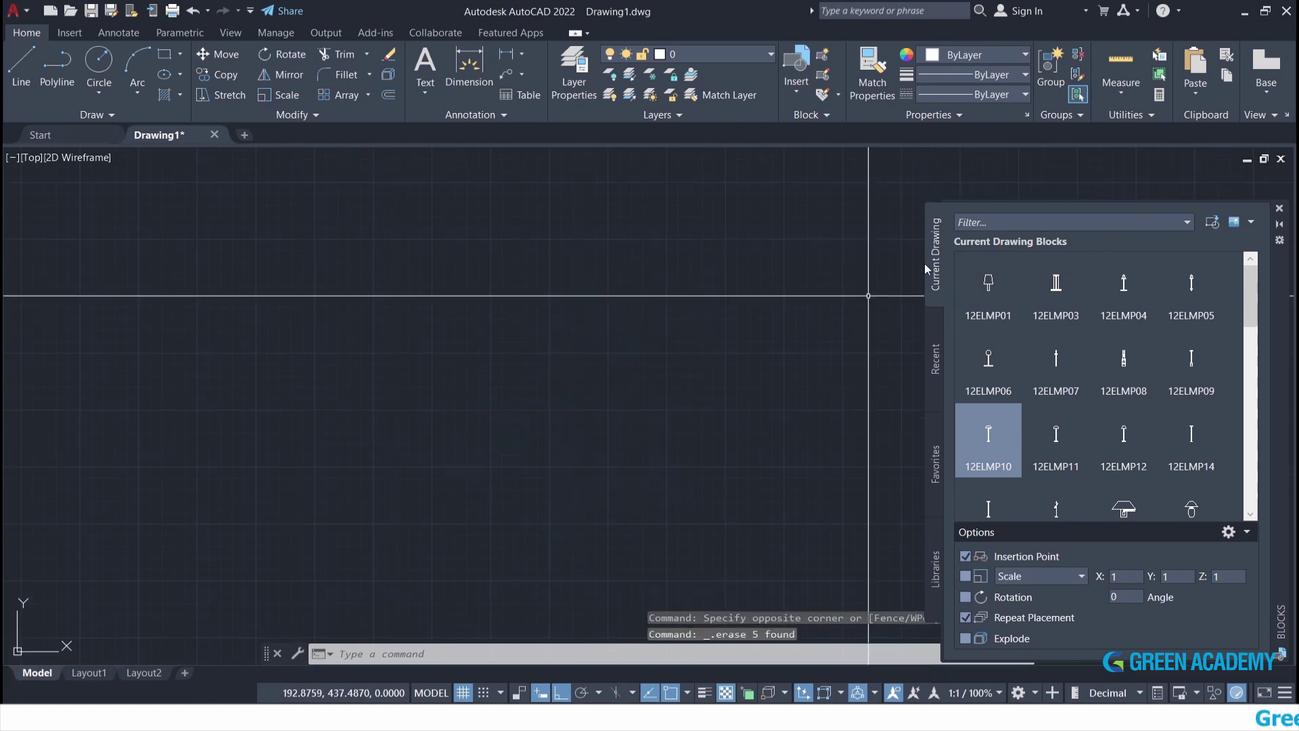
pyautogui.scroll(-3, 1056, 393)
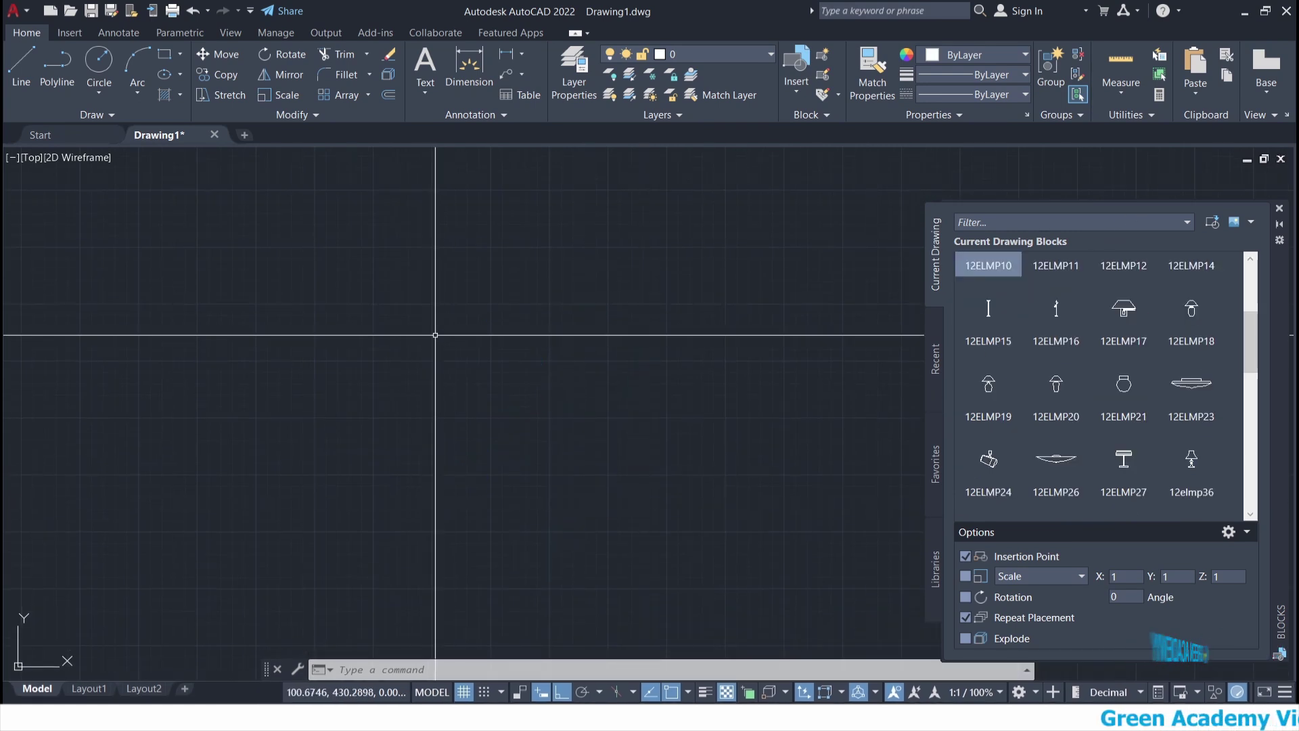
# From the Recent blocks, place the bon cau toilet and the lavabo sink to its right.
pyautogui.click(936, 373)
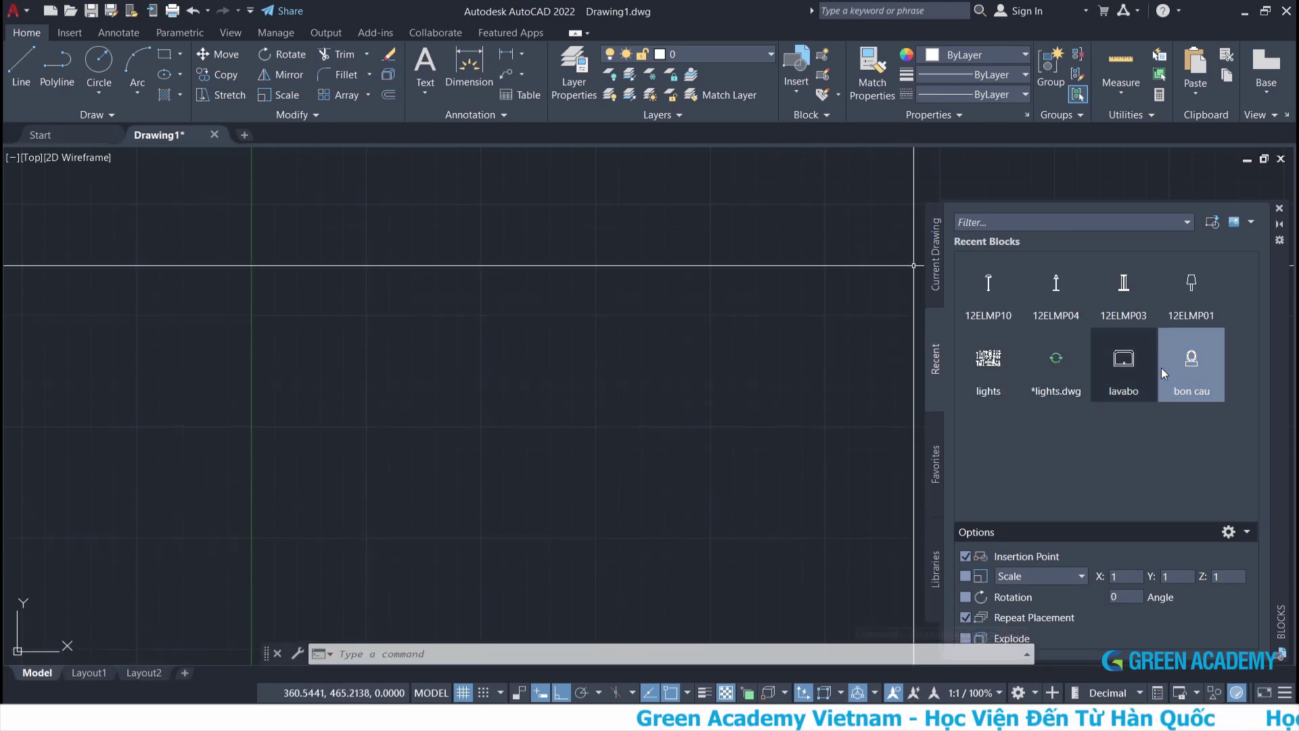
pyautogui.click(1189, 376)
pyautogui.scroll(-2, 316, 470)
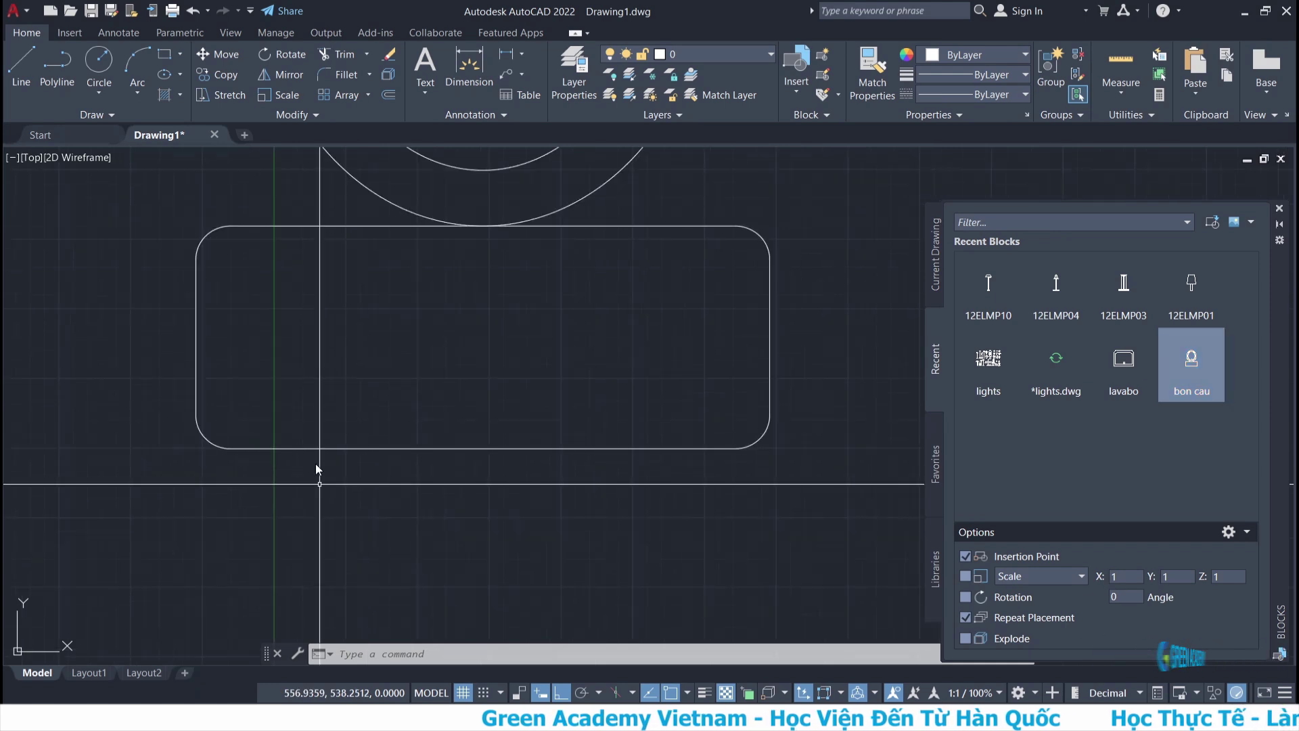
pyautogui.scroll(-3, 397, 428)
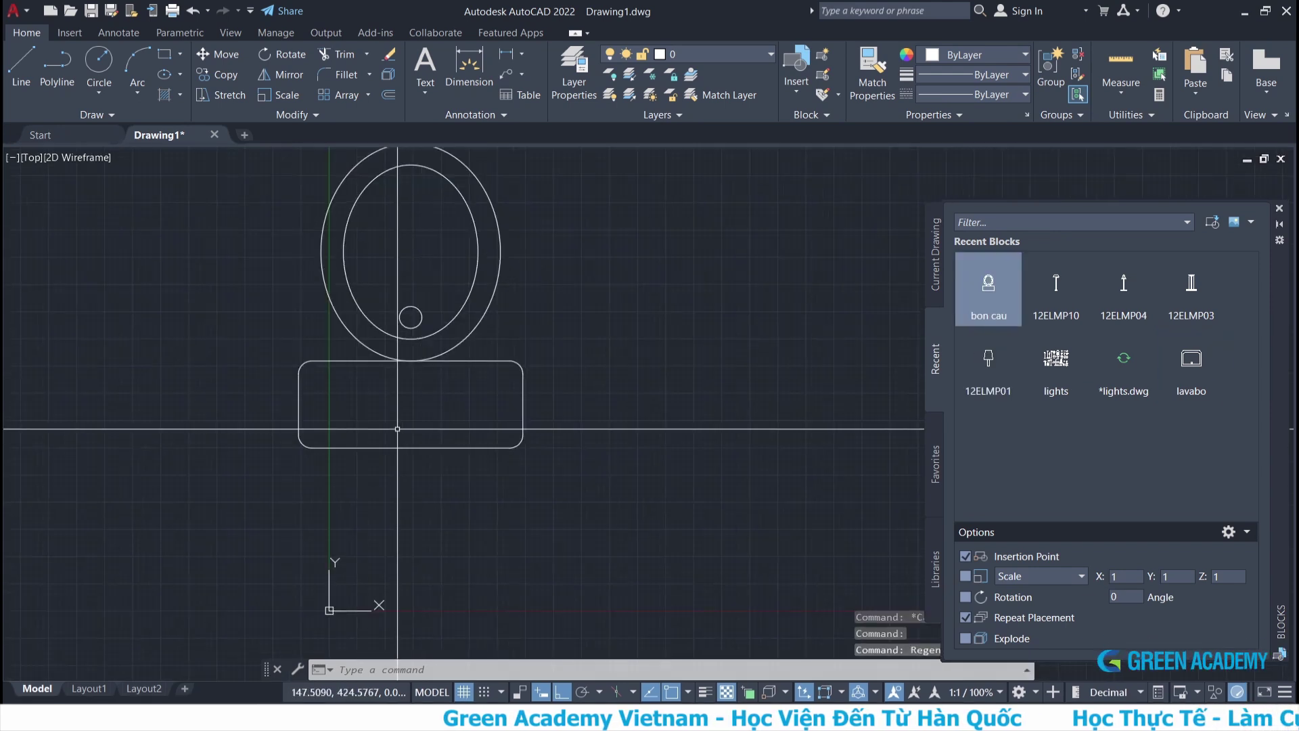
pyautogui.click(1185, 375)
pyautogui.click(689, 289)
pyautogui.press('Escape')
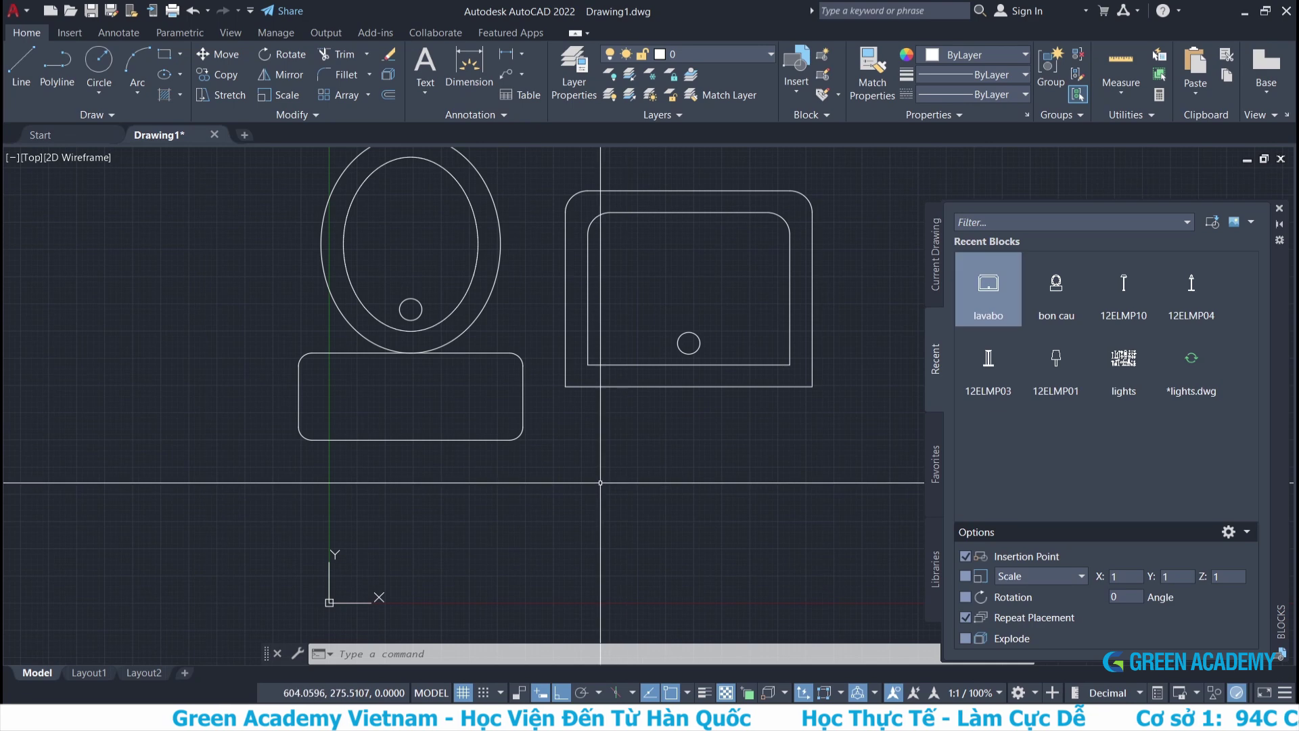
pyautogui.scroll(-2, 559, 446)
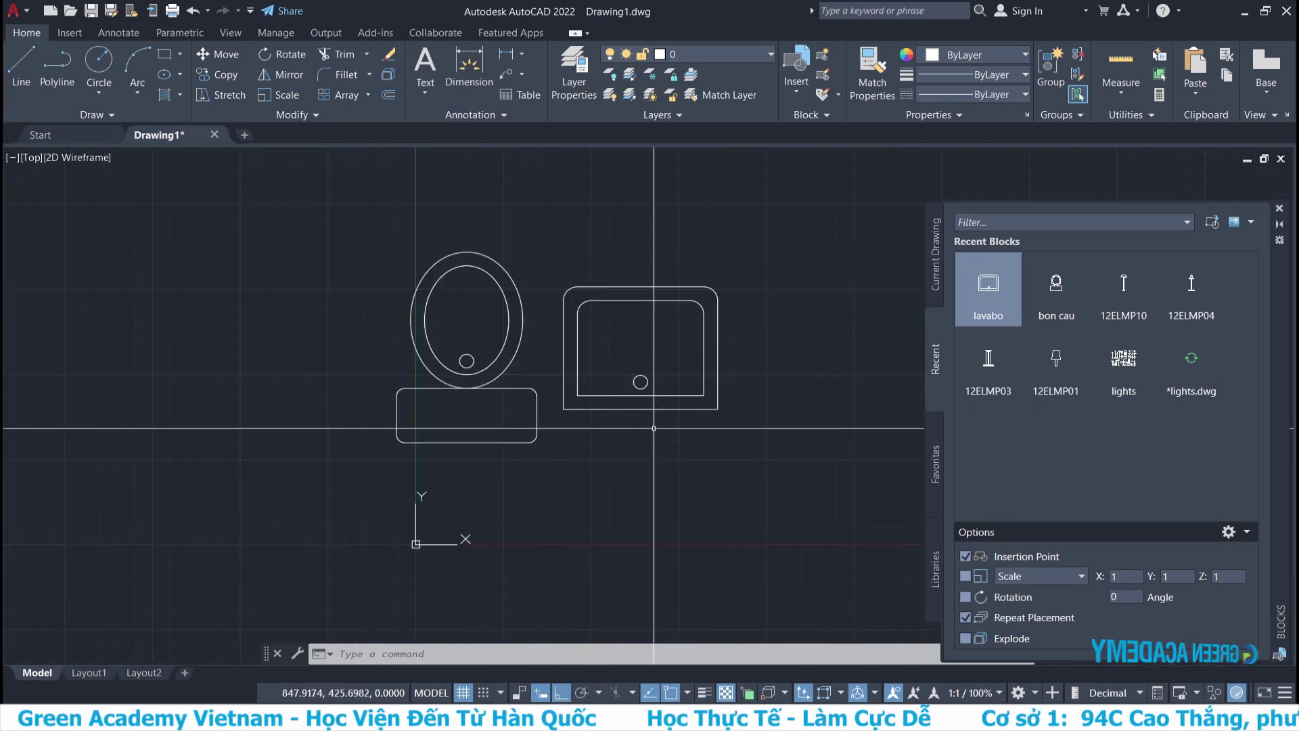
pyautogui.scroll(5, 511, 375)
pyautogui.scroll(-3, 379, 441)
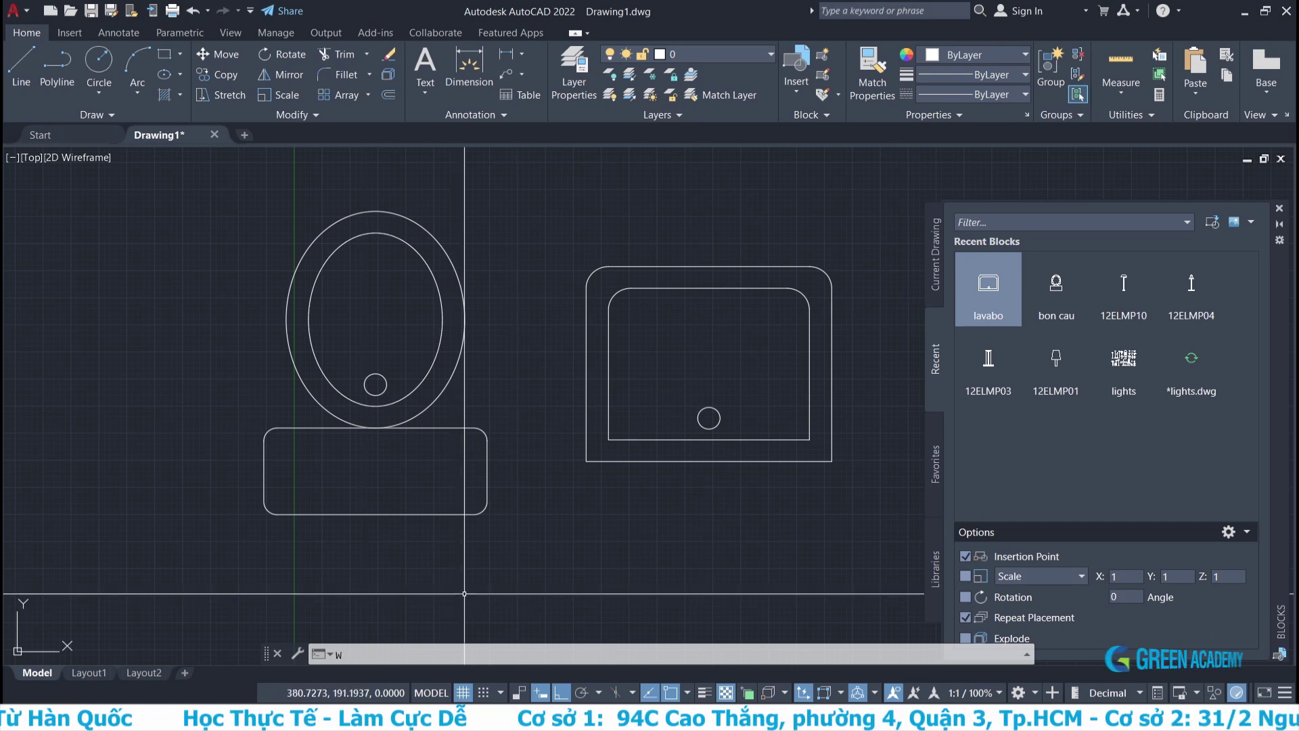
pyautogui.write('W')
pyautogui.scroll(-2, 500, 575)
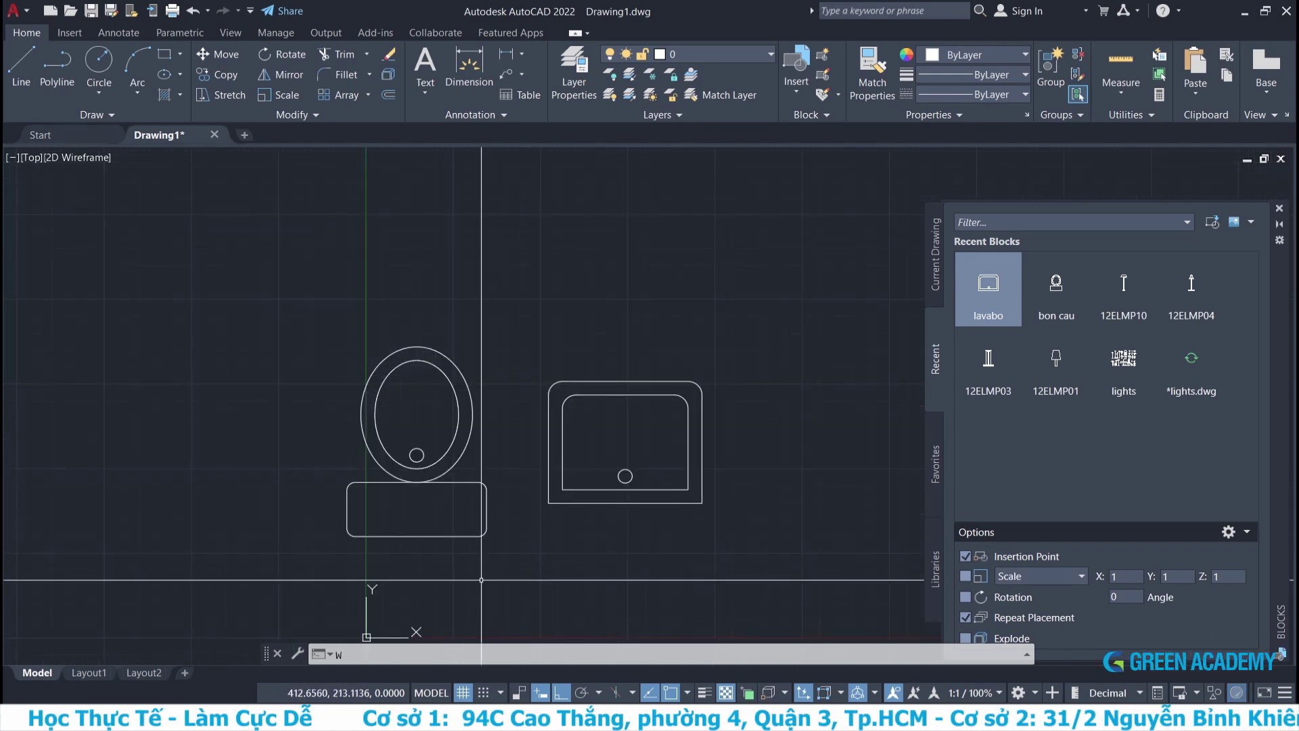
# In Write Block, set the base point at the tank's bottom middle and crossing-select the toilet.
pyautogui.press('Return')
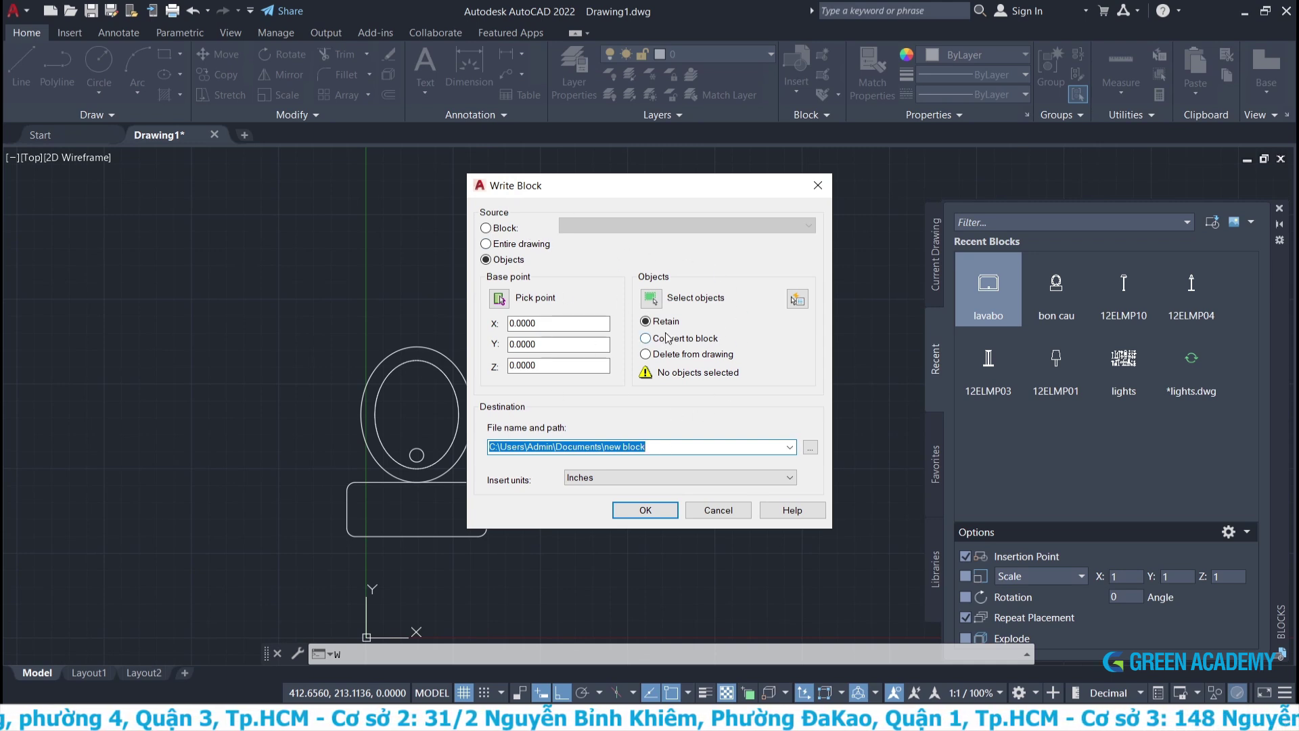
pyautogui.click(499, 299)
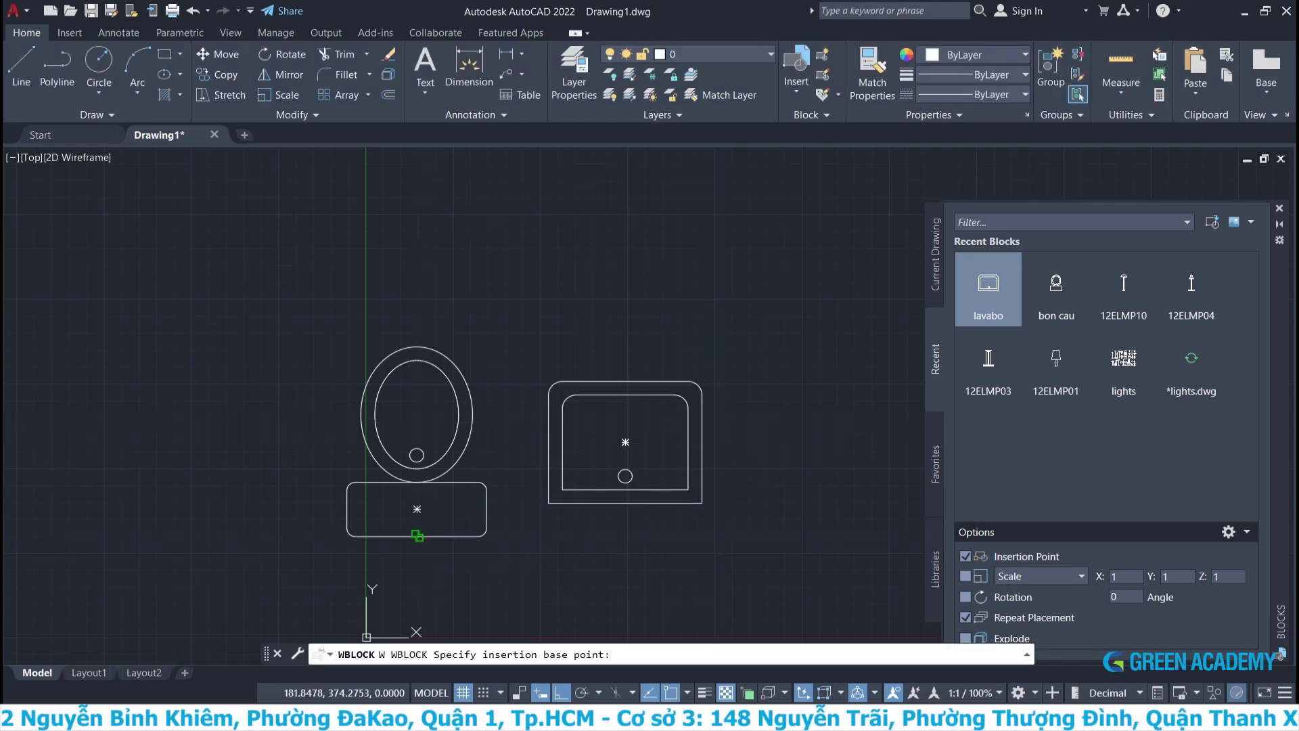
pyautogui.click(417, 535)
pyautogui.click(651, 298)
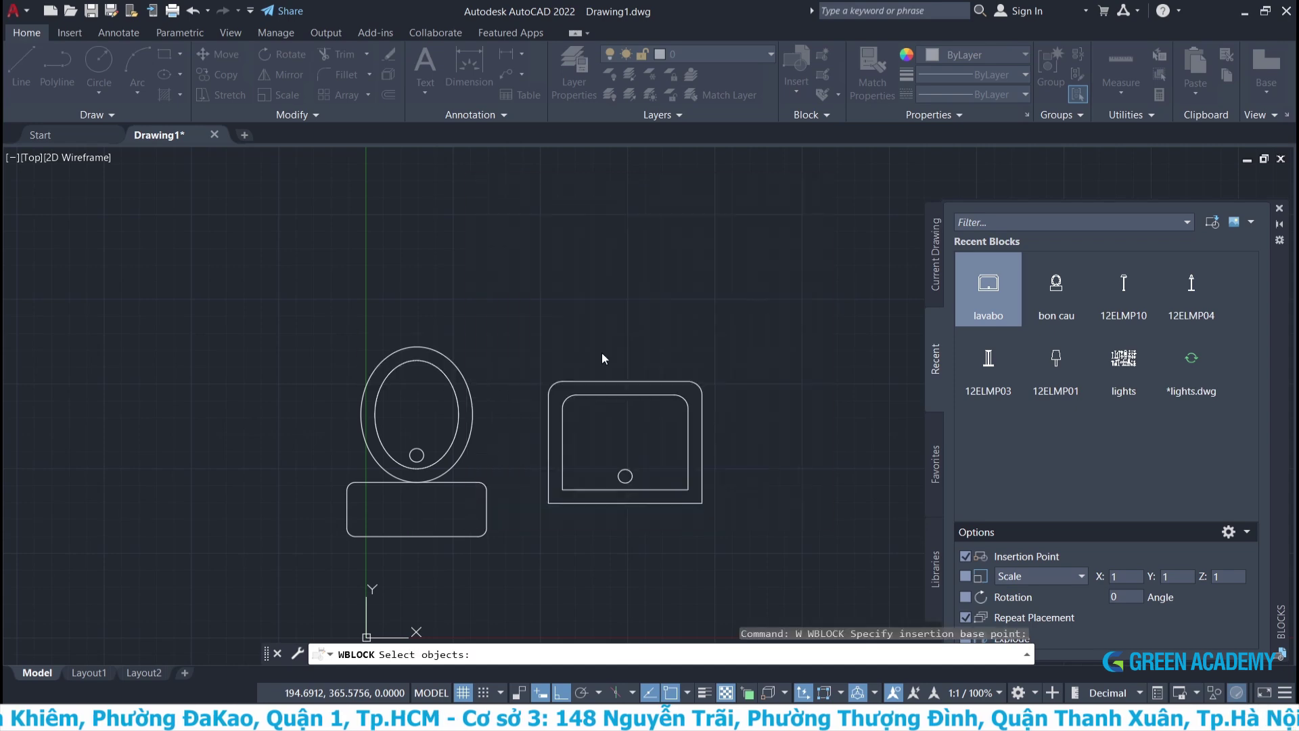
pyautogui.moveTo(515, 406); pyautogui.dragTo(441, 400)
pyautogui.press('Return')
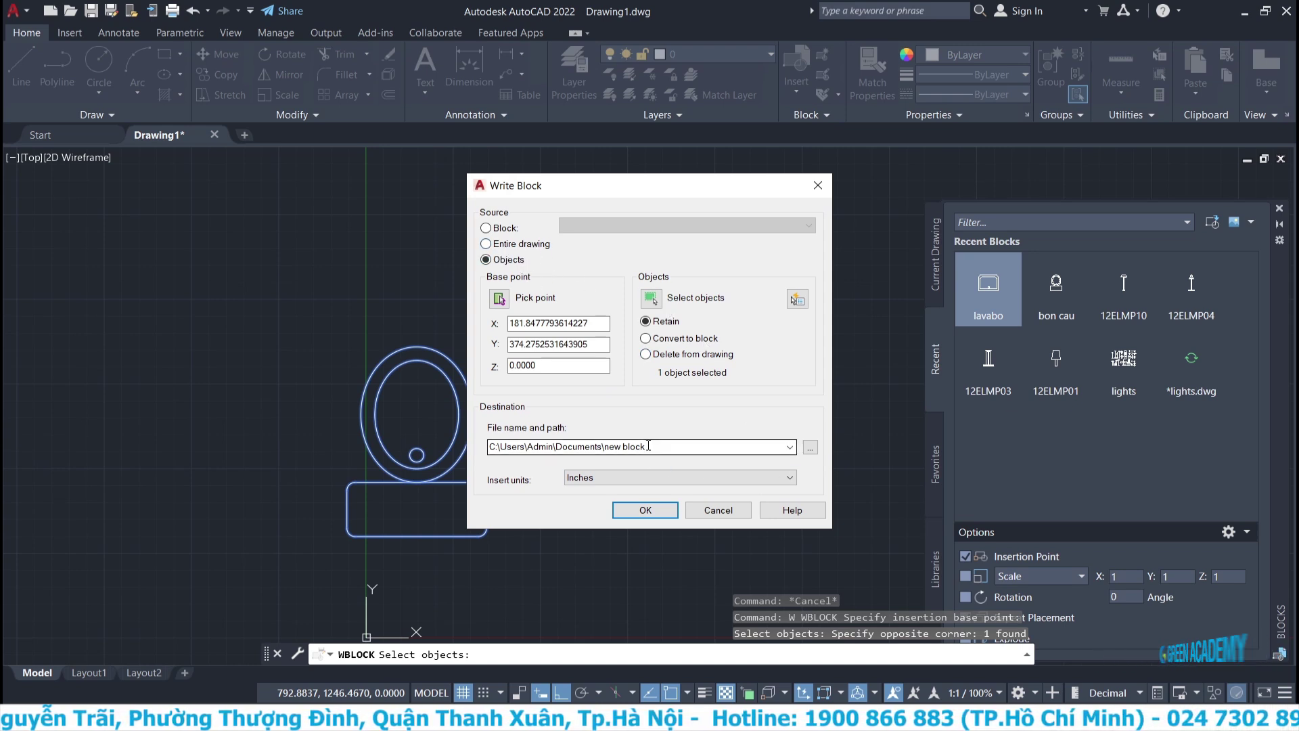
pyautogui.click(674, 449)
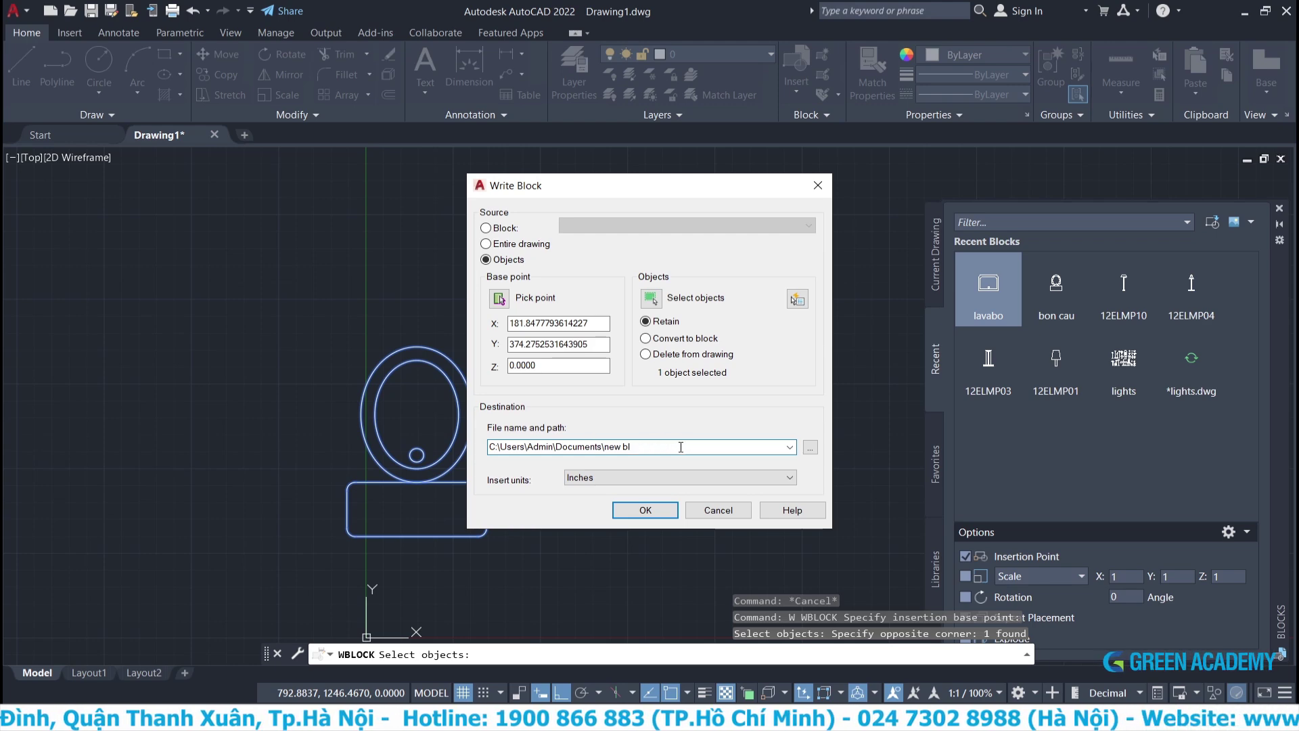
# Set the Write Block destination to E:\LIBRARY\CAD\BON CAU.dwg.
pyautogui.click(810, 447)
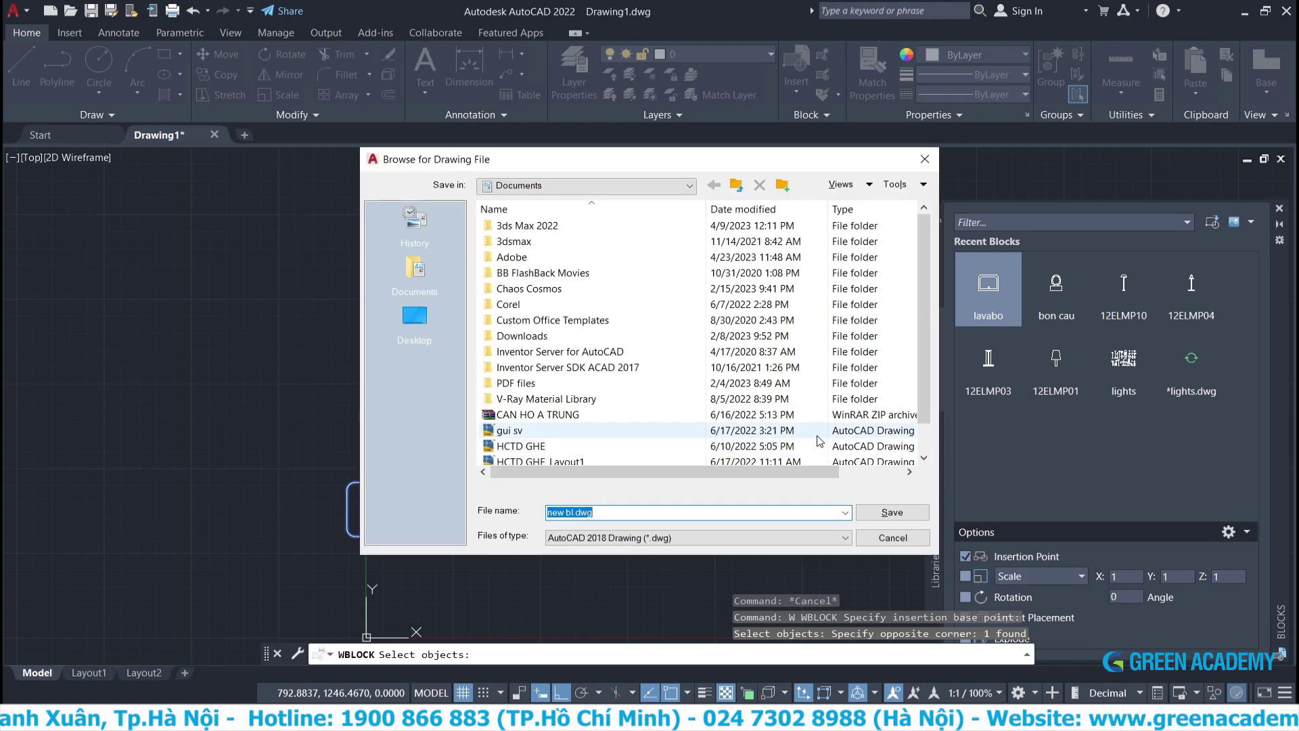
pyautogui.click(613, 186)
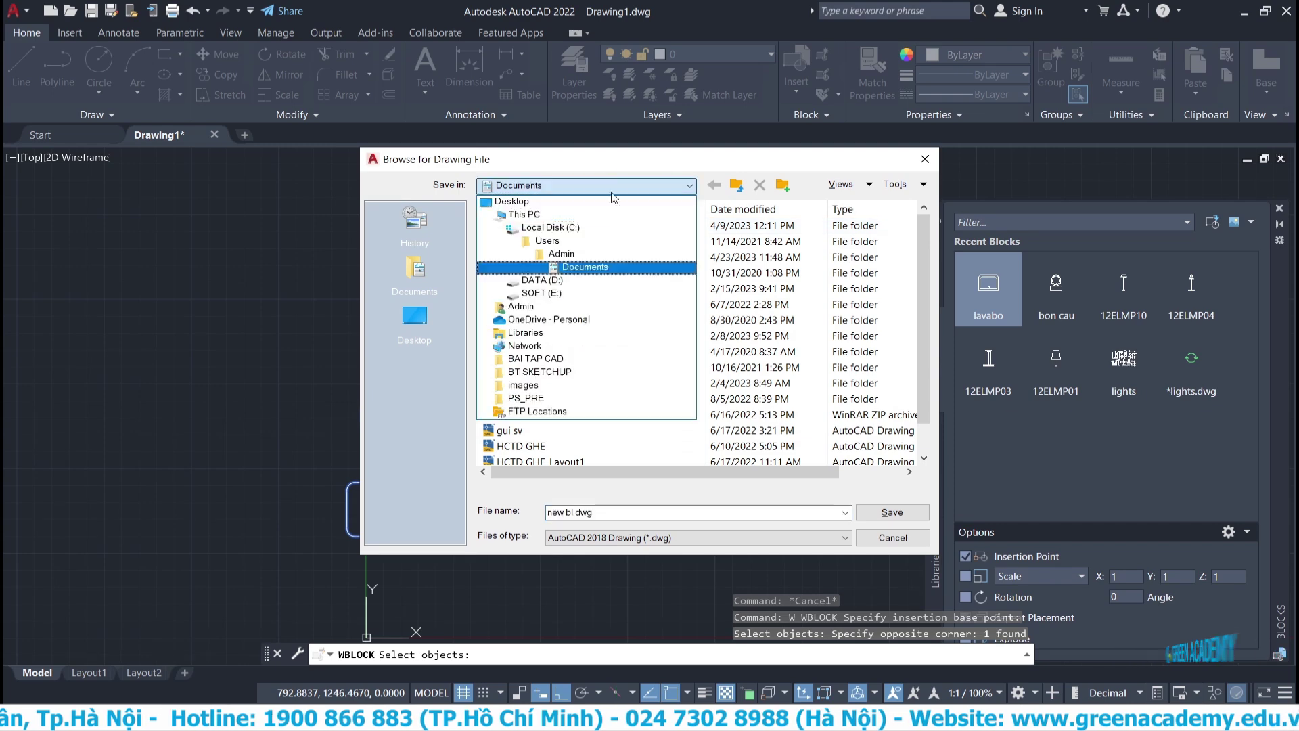
pyautogui.click(556, 295)
pyautogui.doubleClick(518, 243)
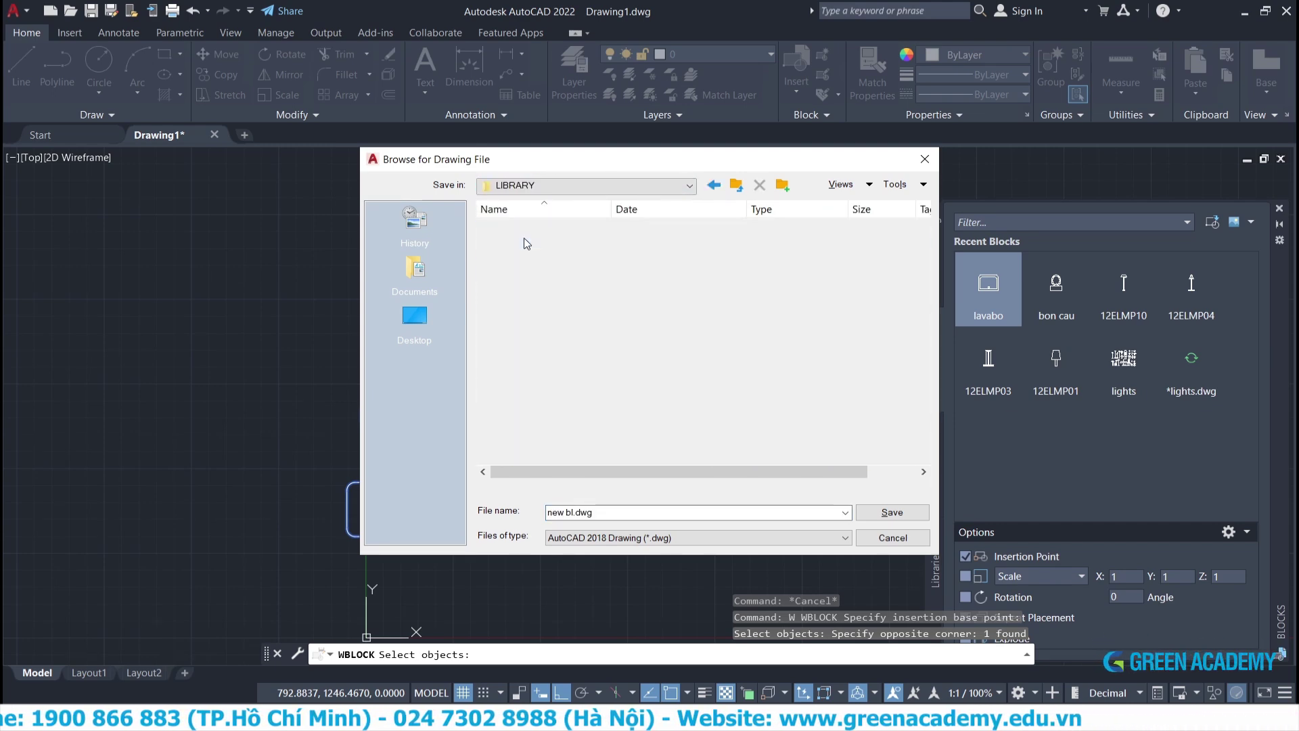
pyautogui.doubleClick(518, 242)
pyautogui.scroll(-2, 583, 343)
pyautogui.write('BON CAU')
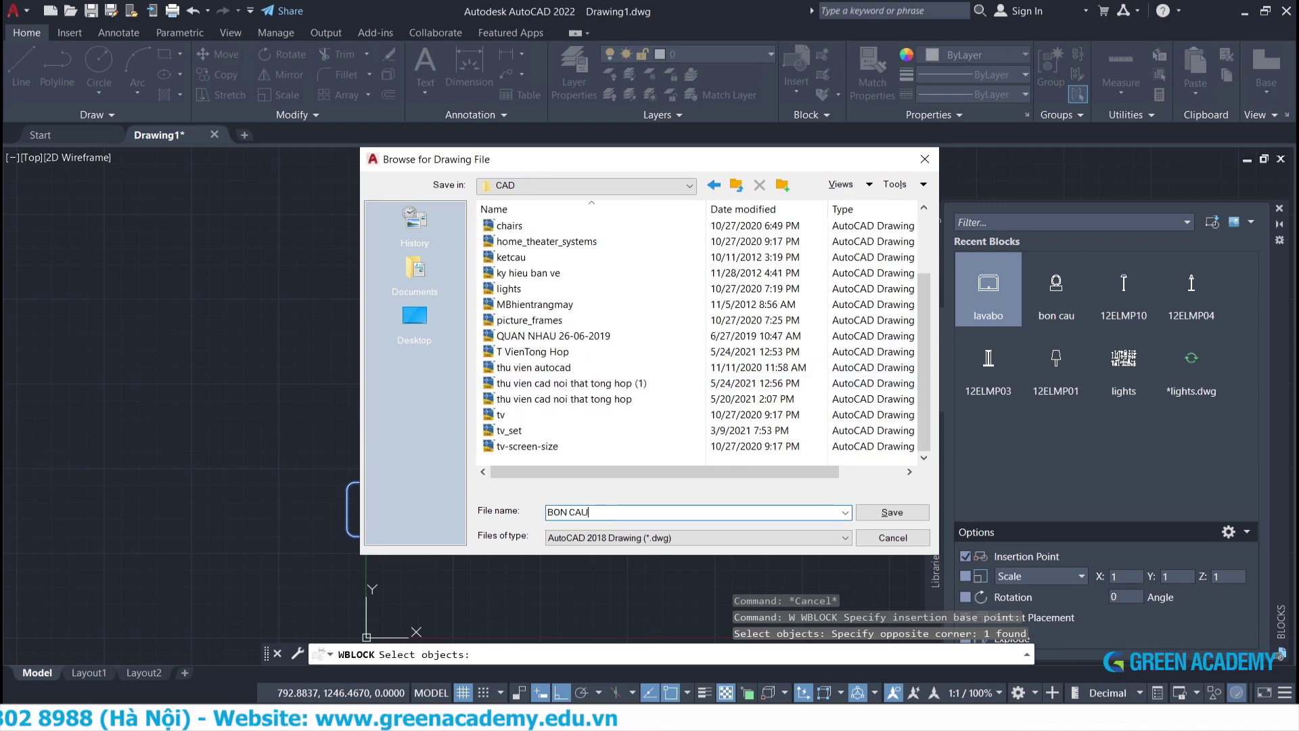
pyautogui.click(866, 520)
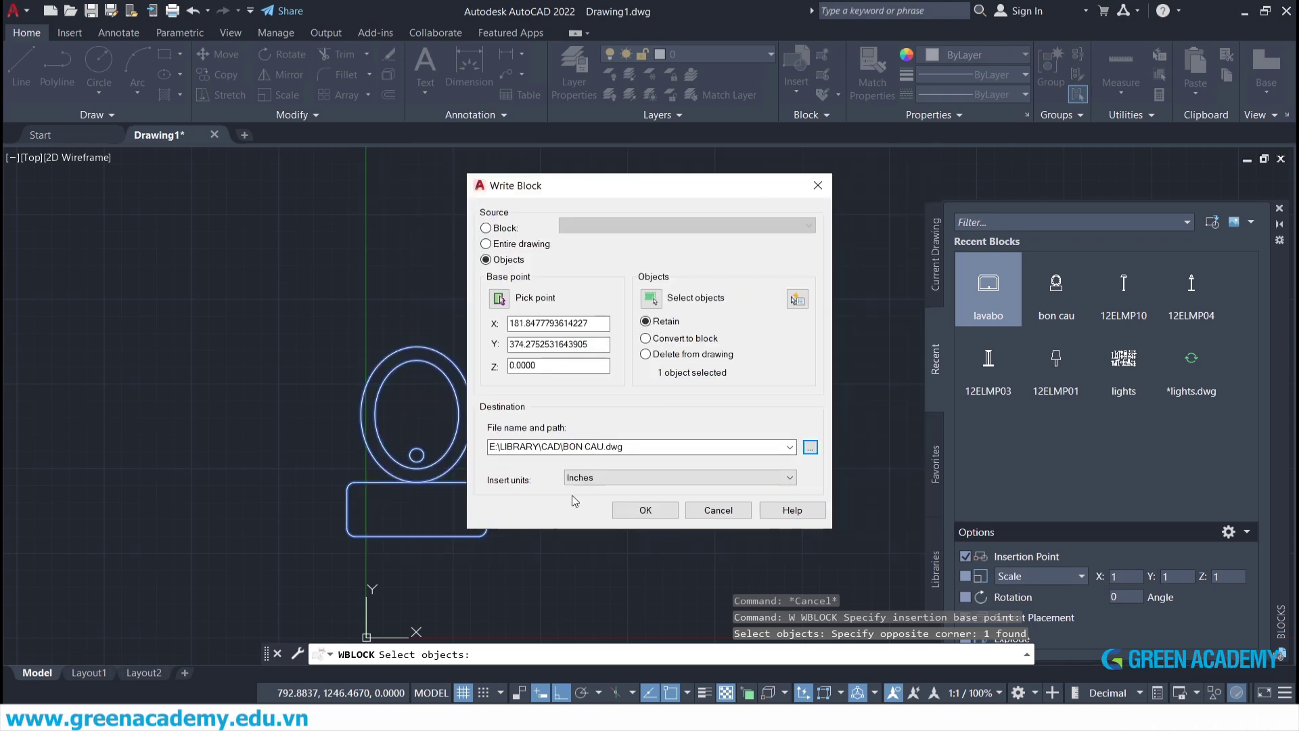
# Set Write Block source to the lavabo block and write it to lavabo.dwg.
pyautogui.click(659, 478)
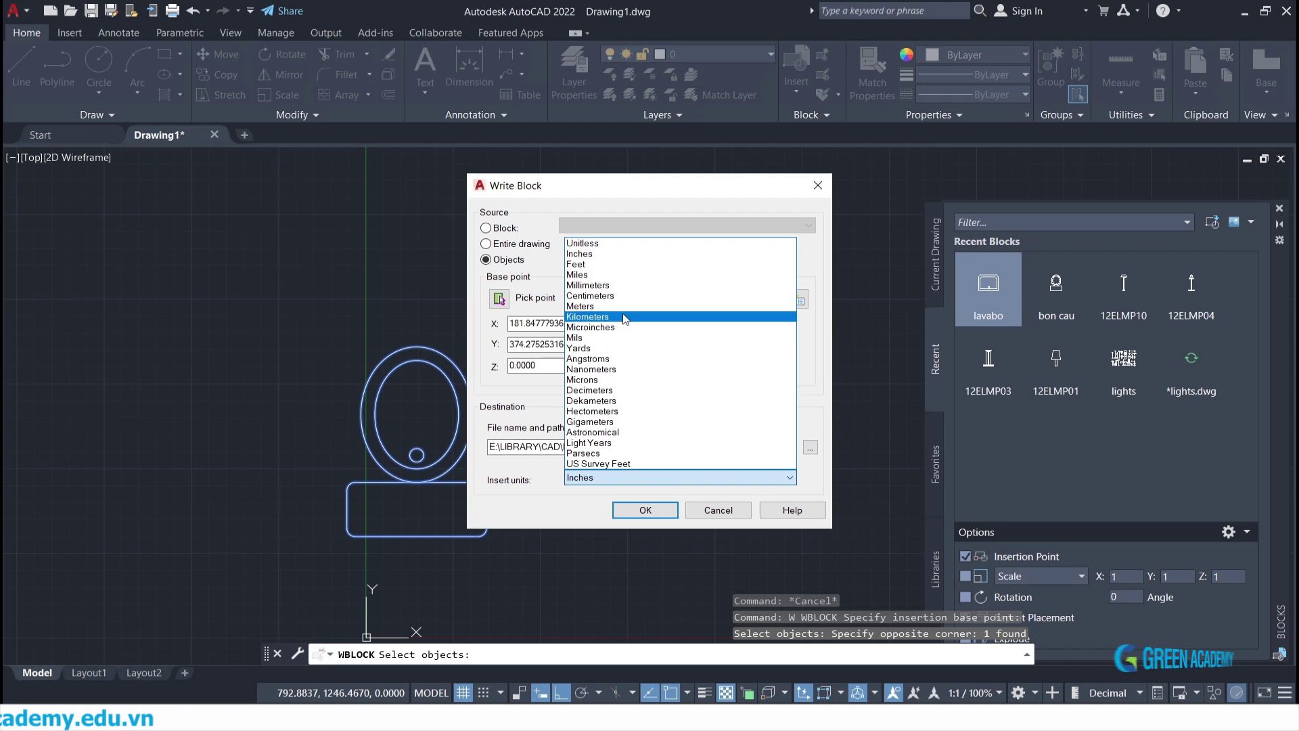
pyautogui.click(621, 285)
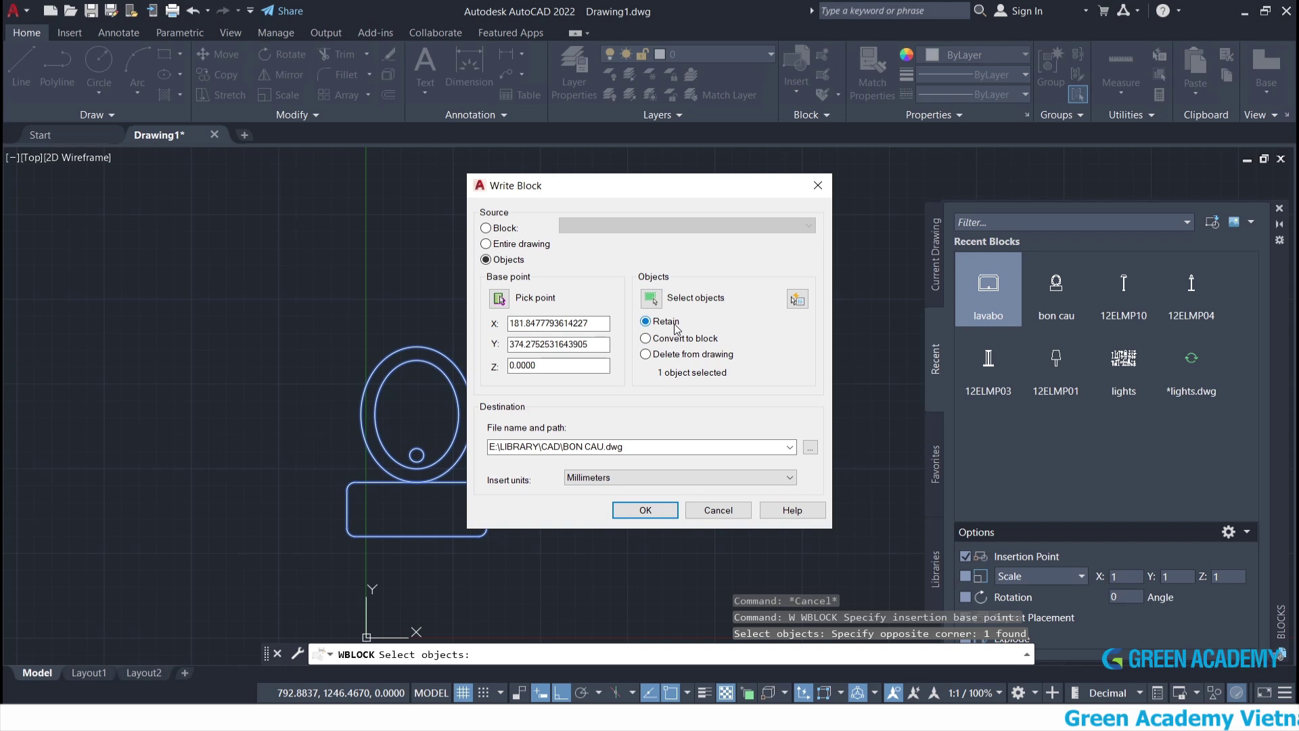
pyautogui.click(496, 245)
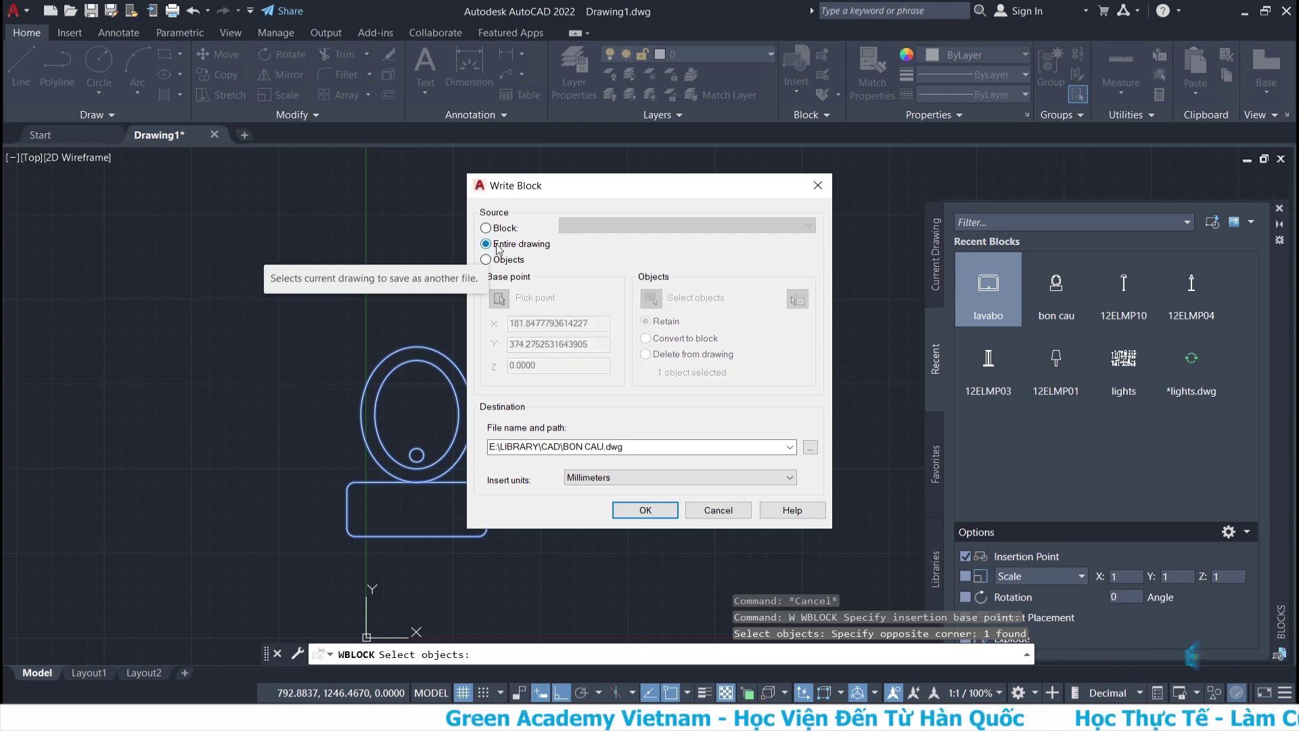
pyautogui.click(498, 230)
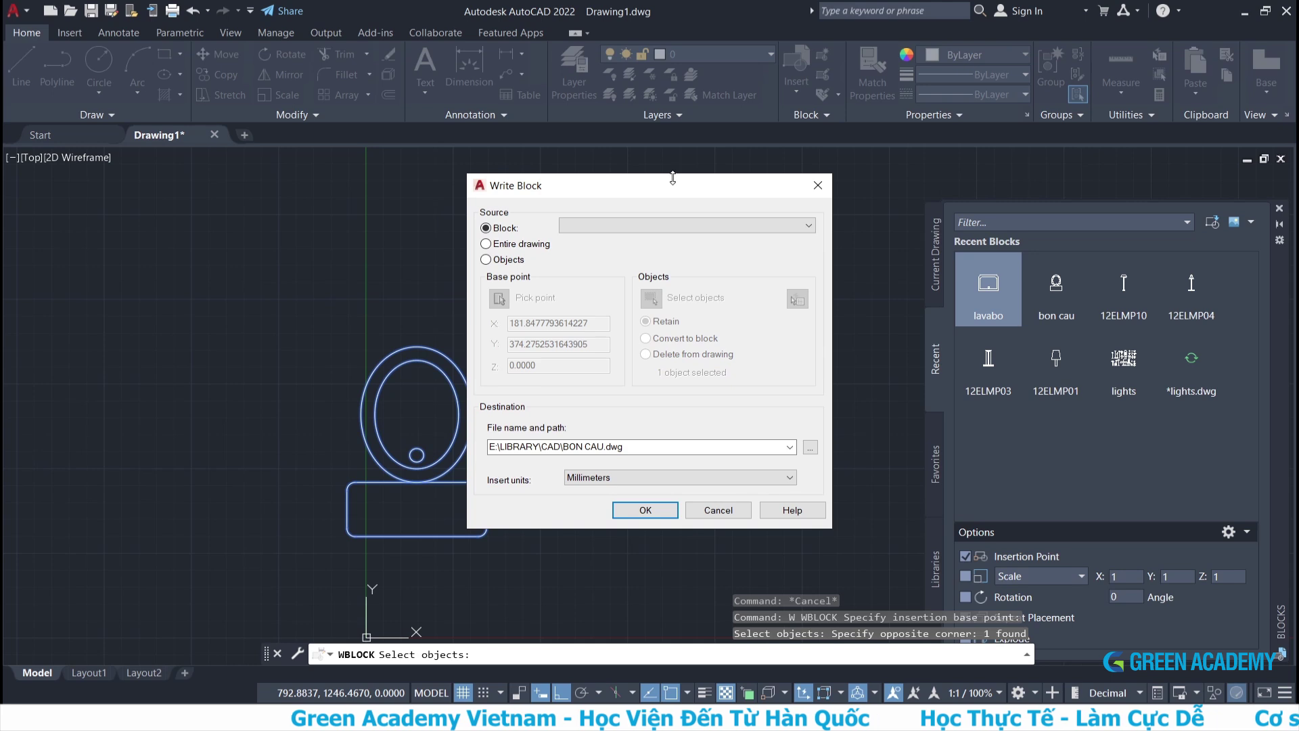
pyautogui.click(809, 225)
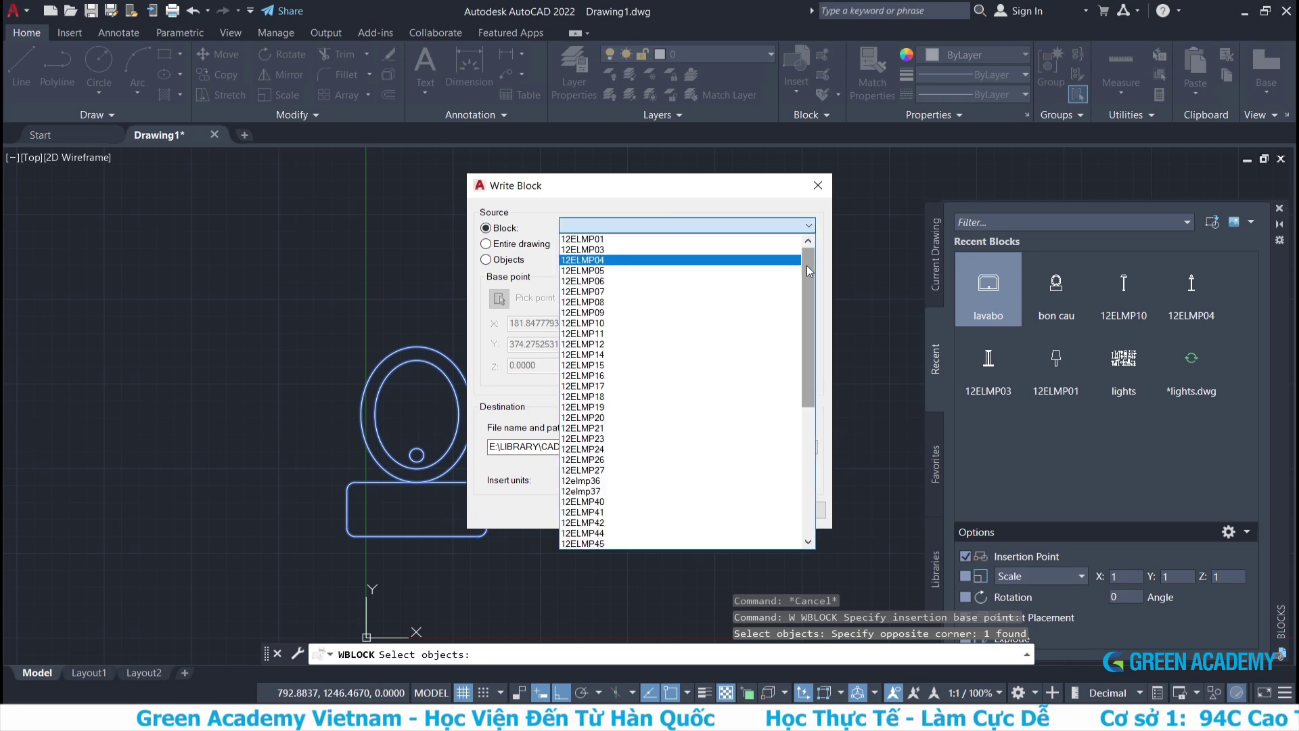
pyautogui.scroll(-9, 791, 476)
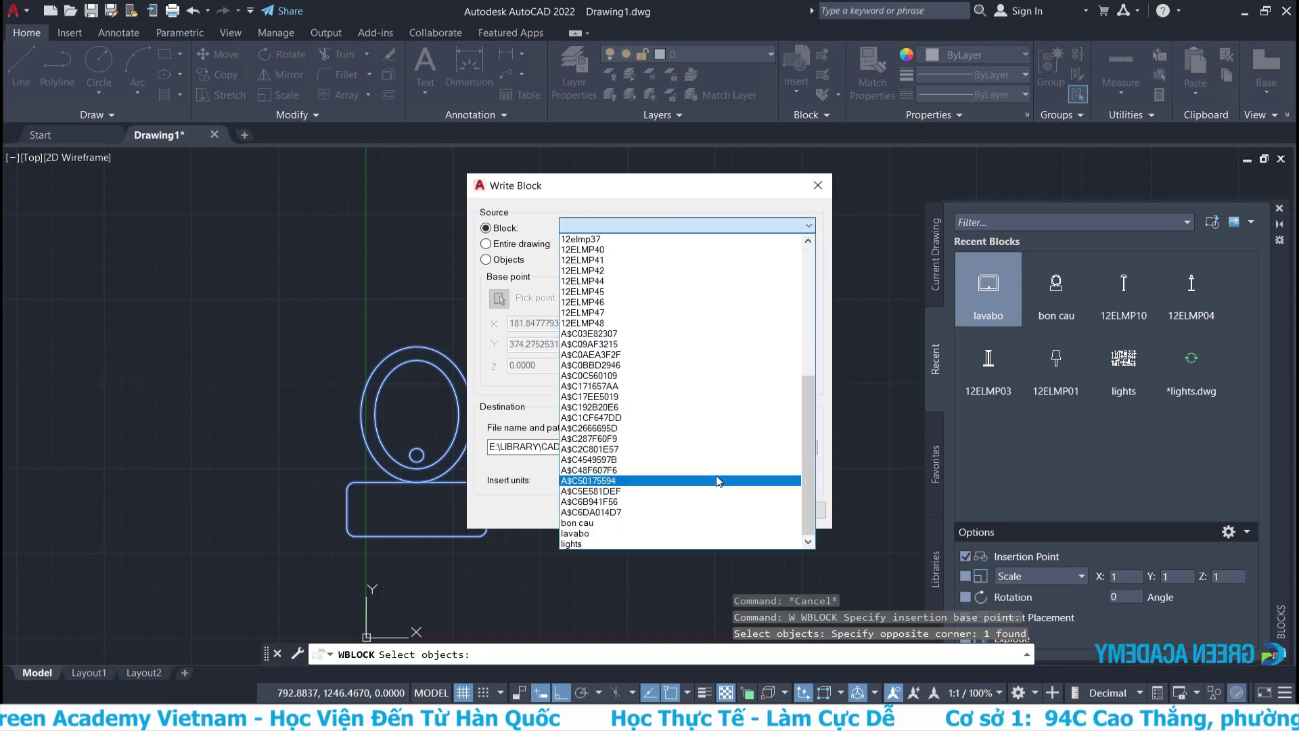
pyautogui.click(593, 534)
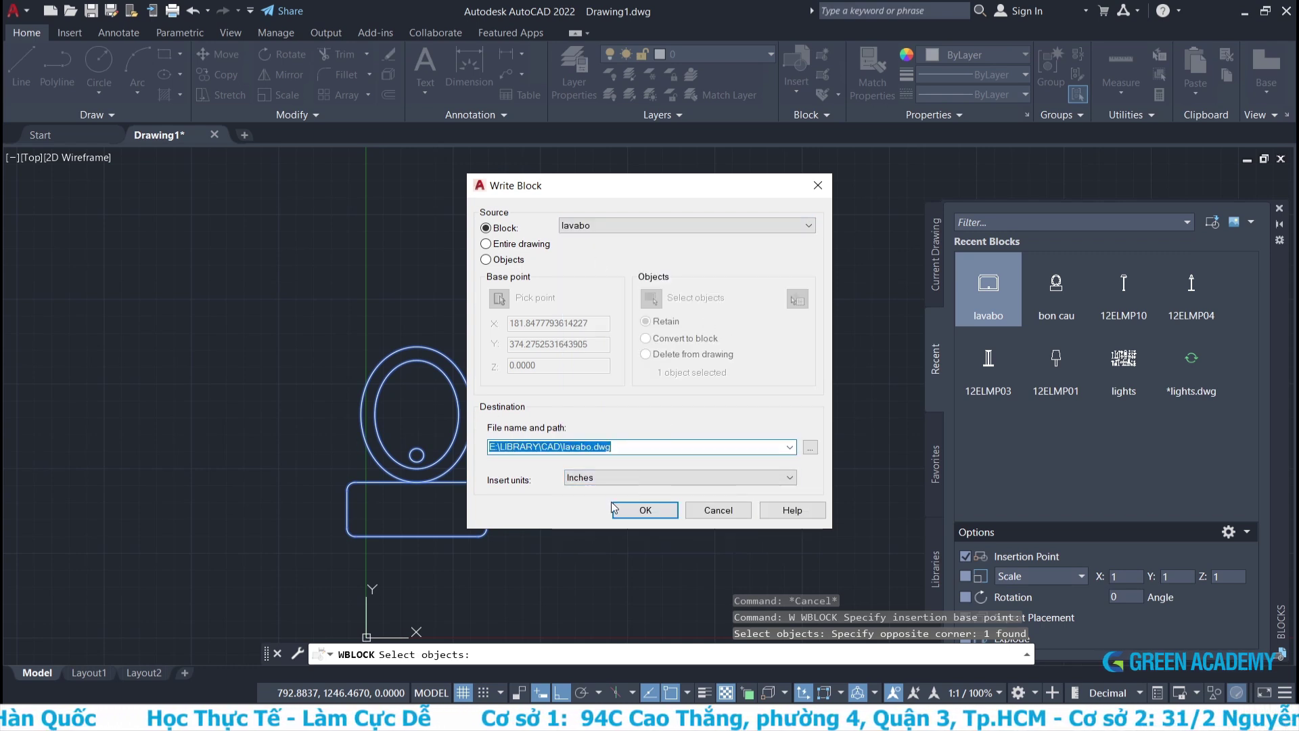
pyautogui.click(657, 509)
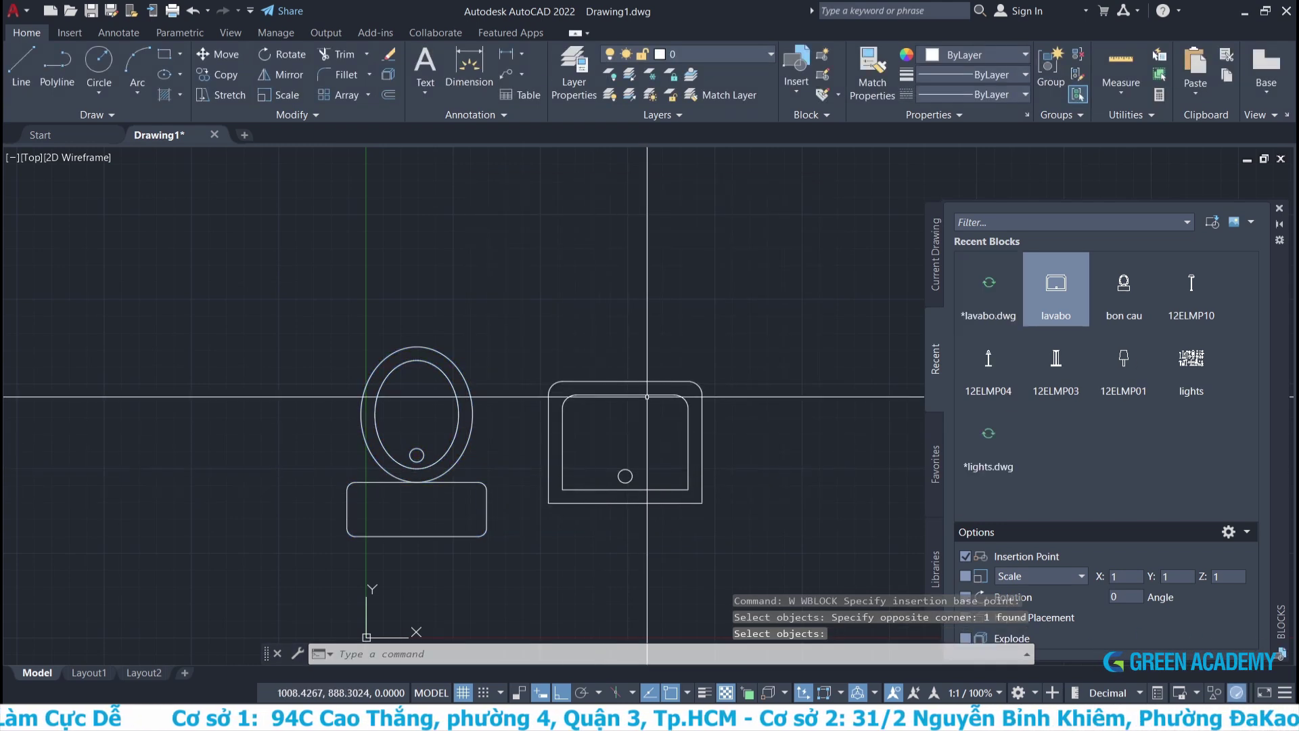
# Browse to E:\LIBRARY\CAD, preview lavabo.dwg for insertion, then cancel the file browser.
pyautogui.moveTo(647, 397); pyautogui.dragTo(429, 462, button='middle')
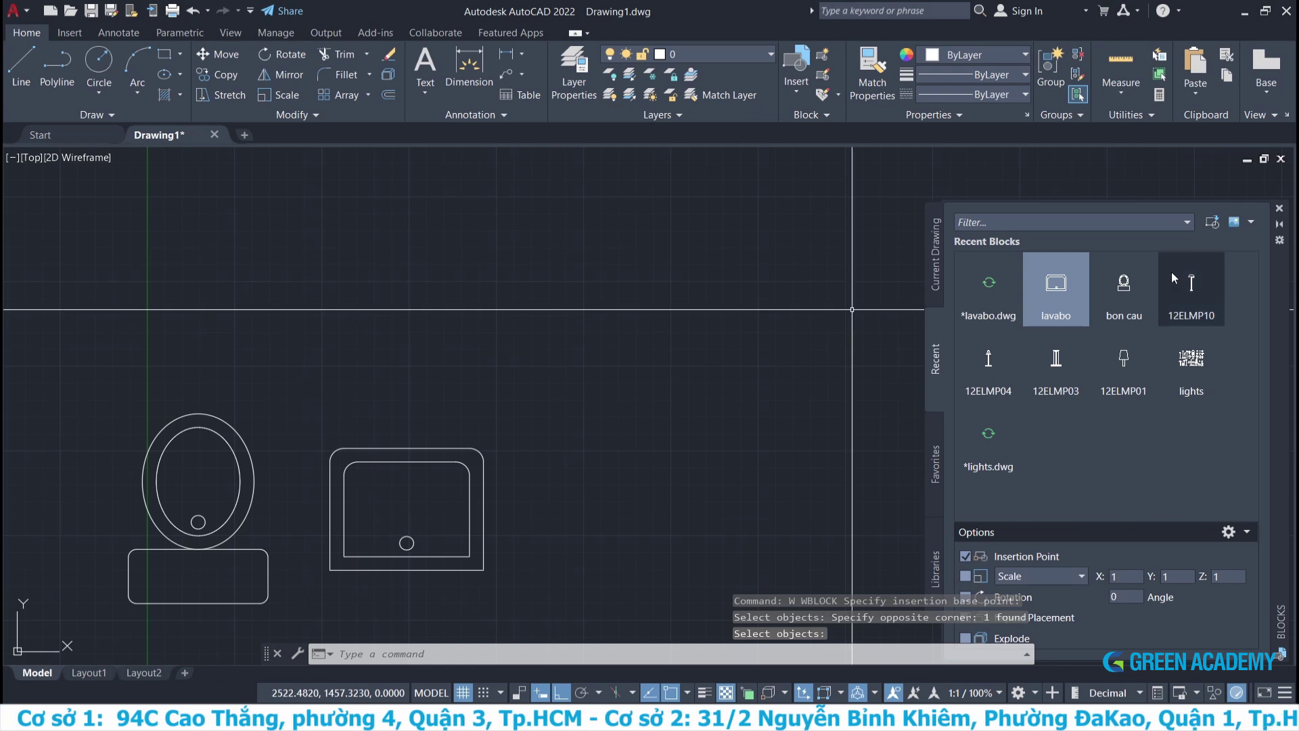
pyautogui.click(1212, 222)
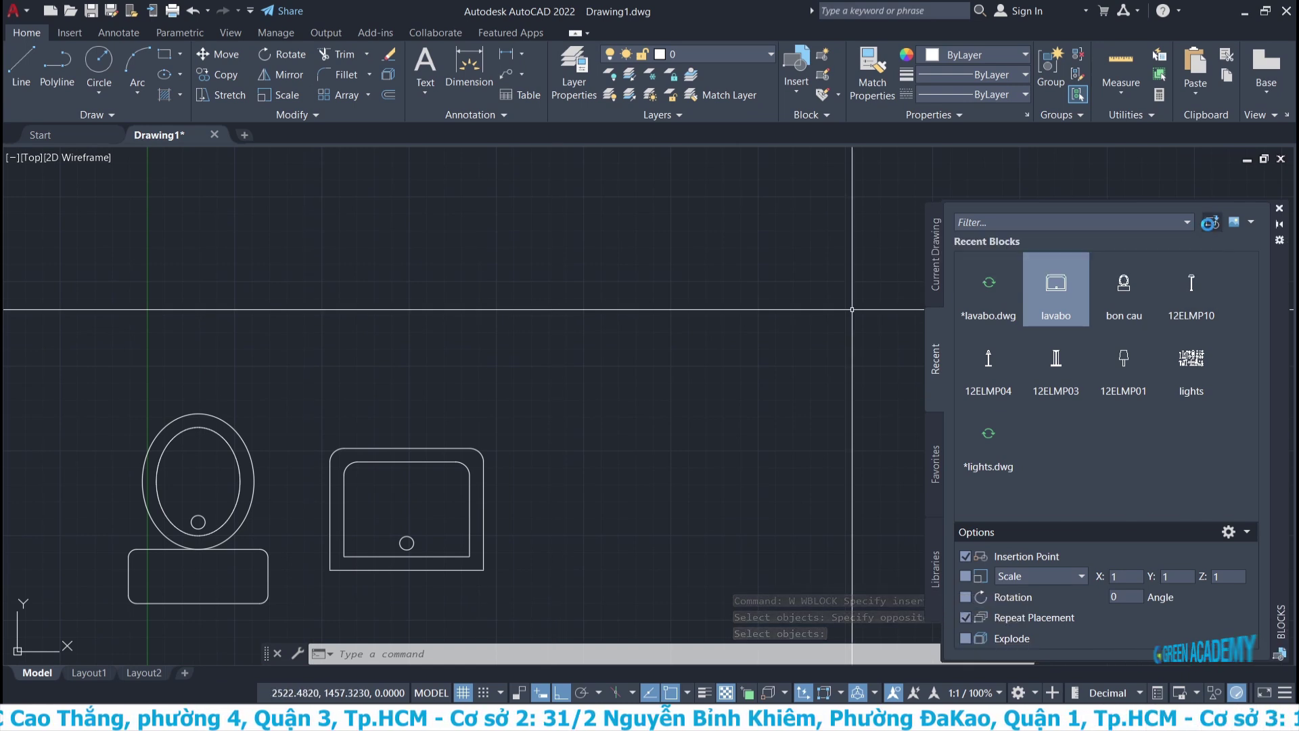
pyautogui.click(571, 183)
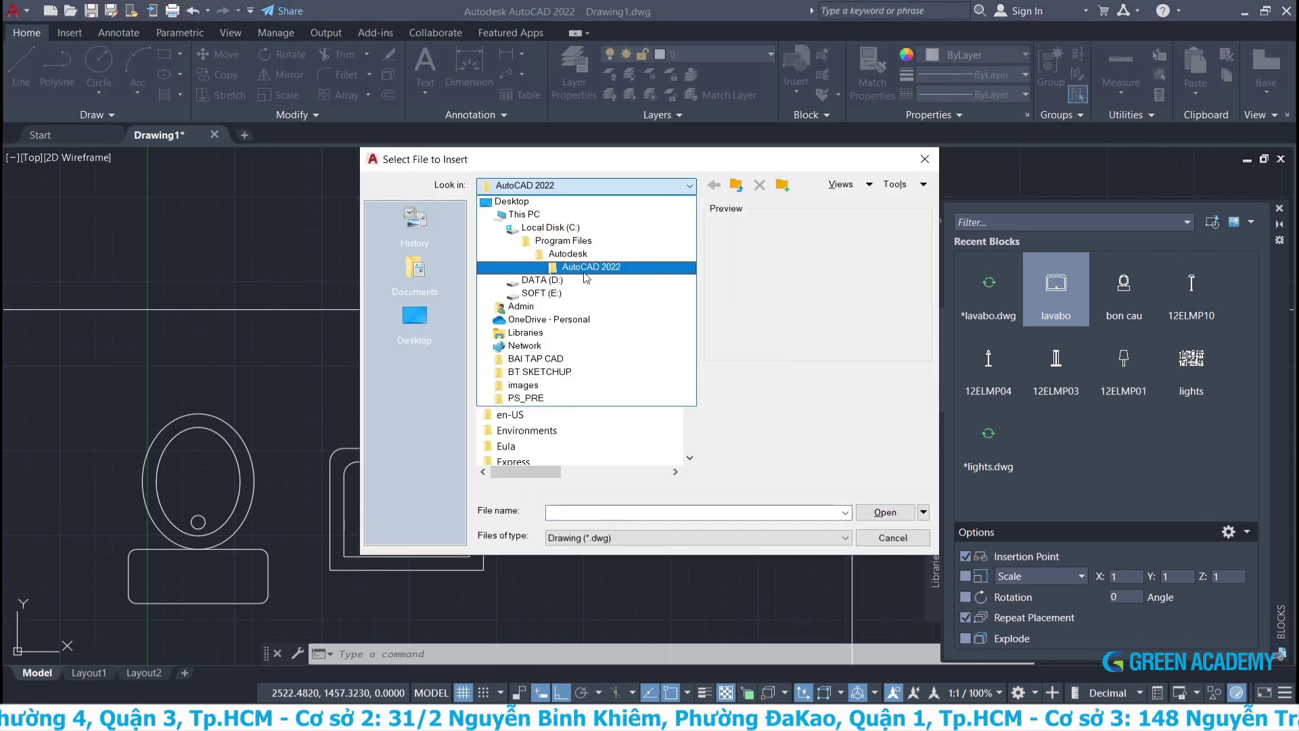
pyautogui.click(559, 296)
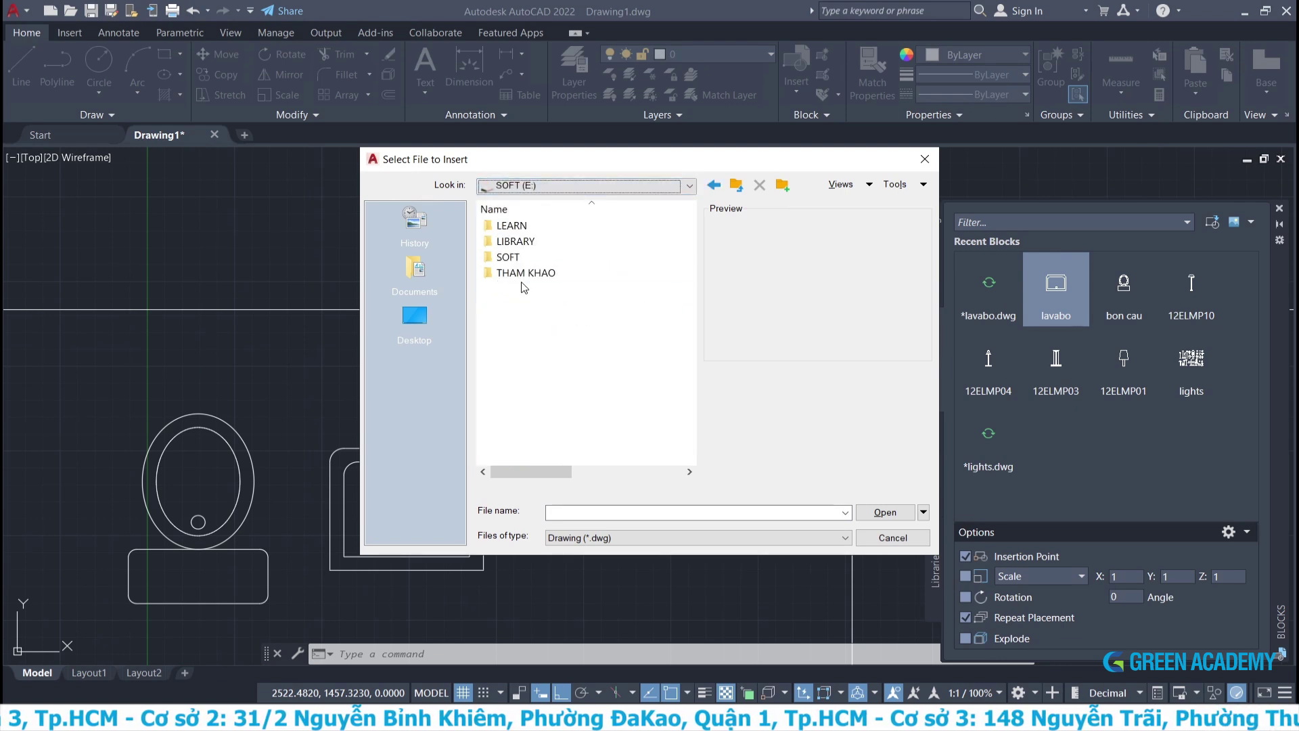
pyautogui.doubleClick(527, 242)
pyautogui.doubleClick(527, 242)
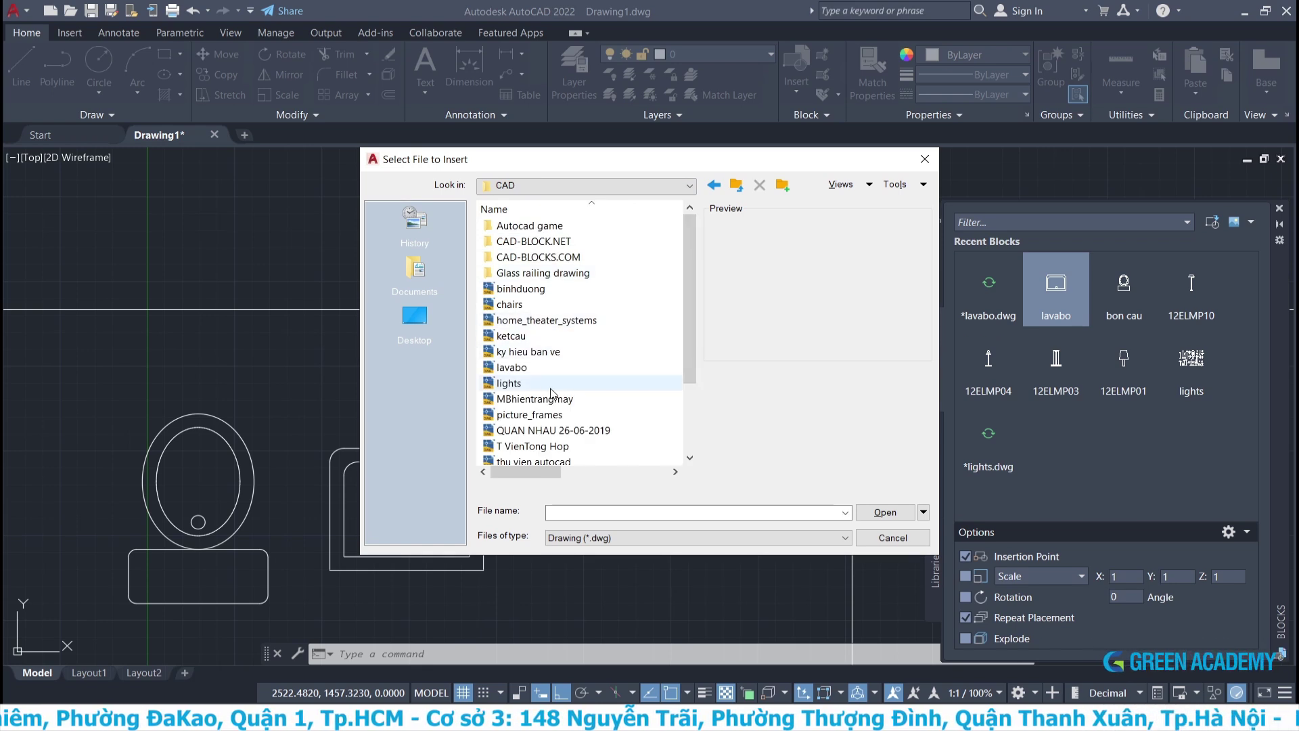
pyautogui.click(525, 369)
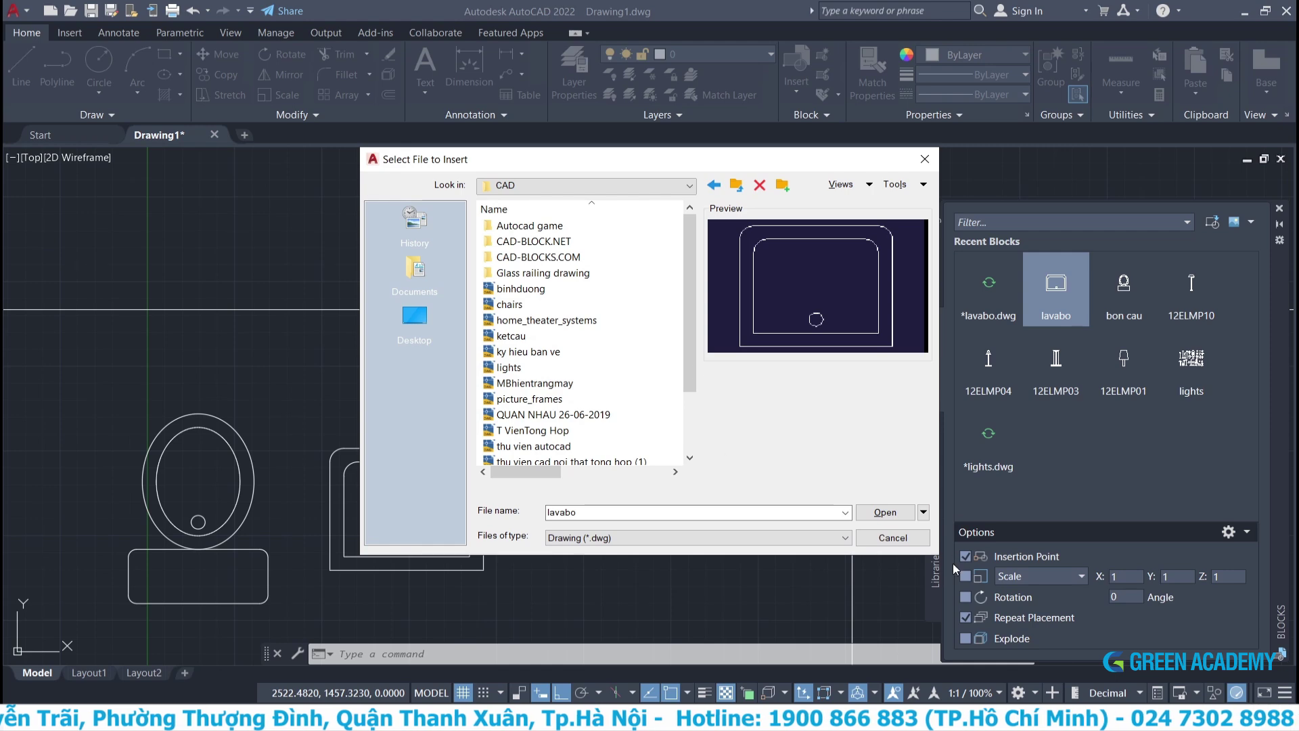
pyautogui.click(893, 538)
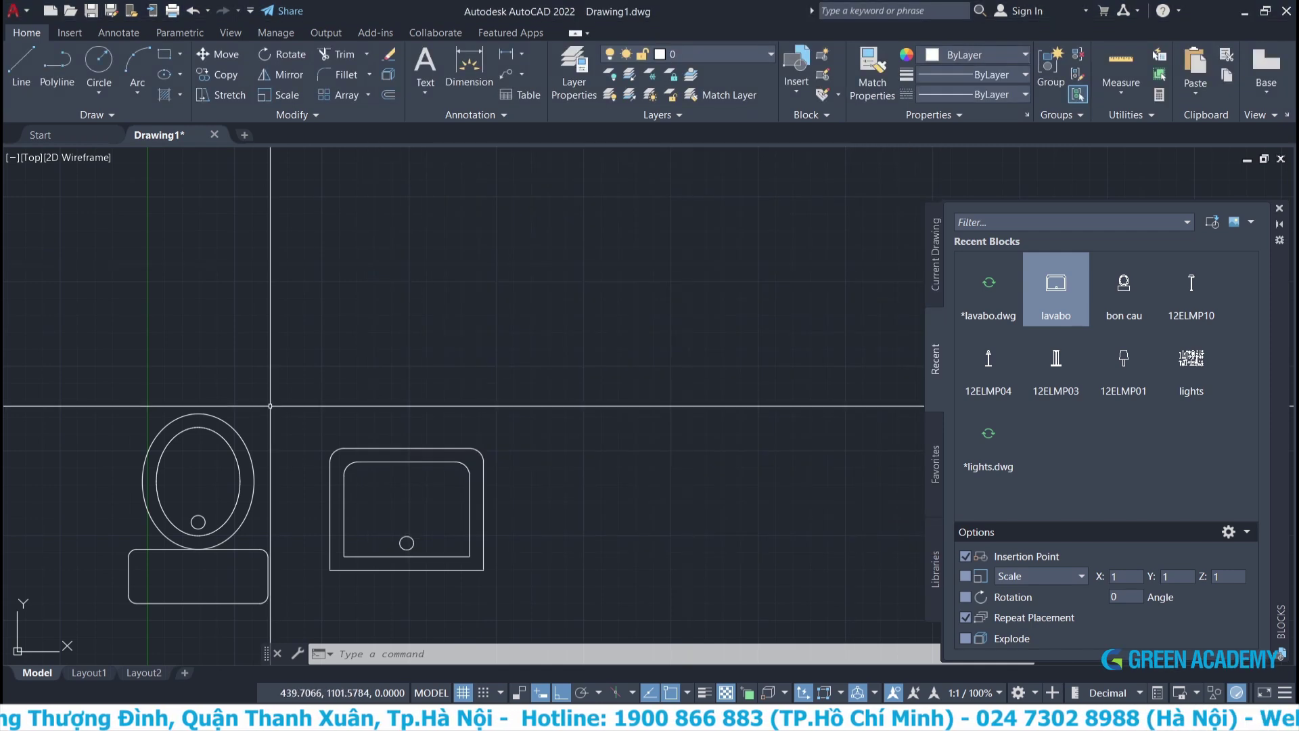
# Open the lavabo block in the Block Editor and close it without changes.
pyautogui.moveTo(291, 433); pyautogui.dragTo(481, 325, button='middle')
pyautogui.scroll(1, 651, 445)
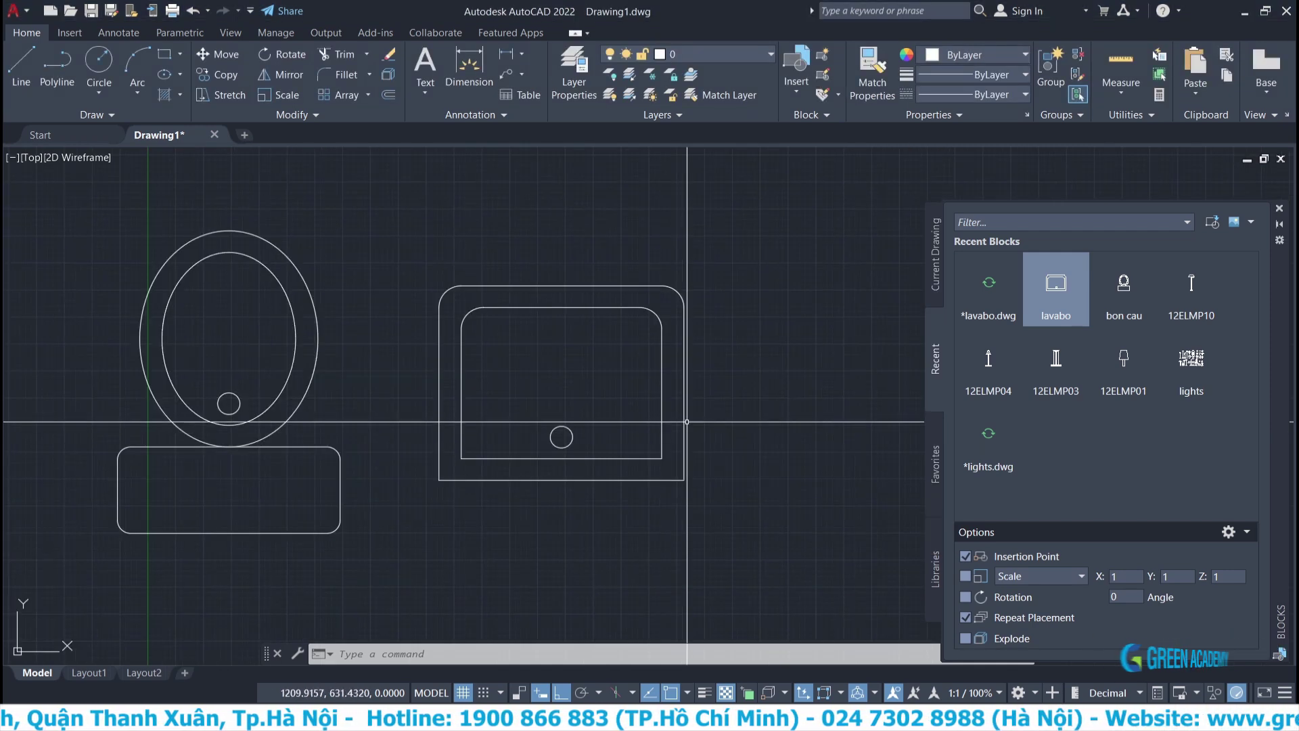
pyautogui.scroll(1, 684, 401)
pyautogui.doubleClick(685, 400)
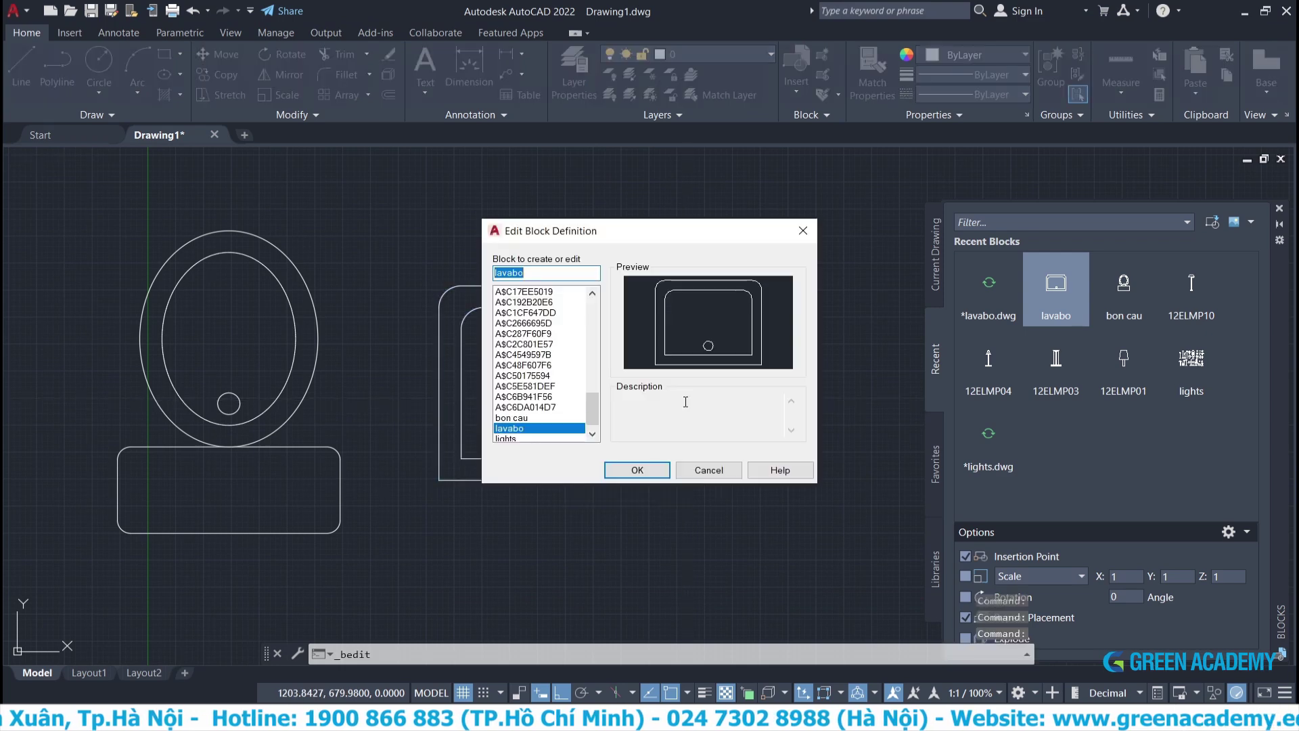
pyautogui.click(644, 478)
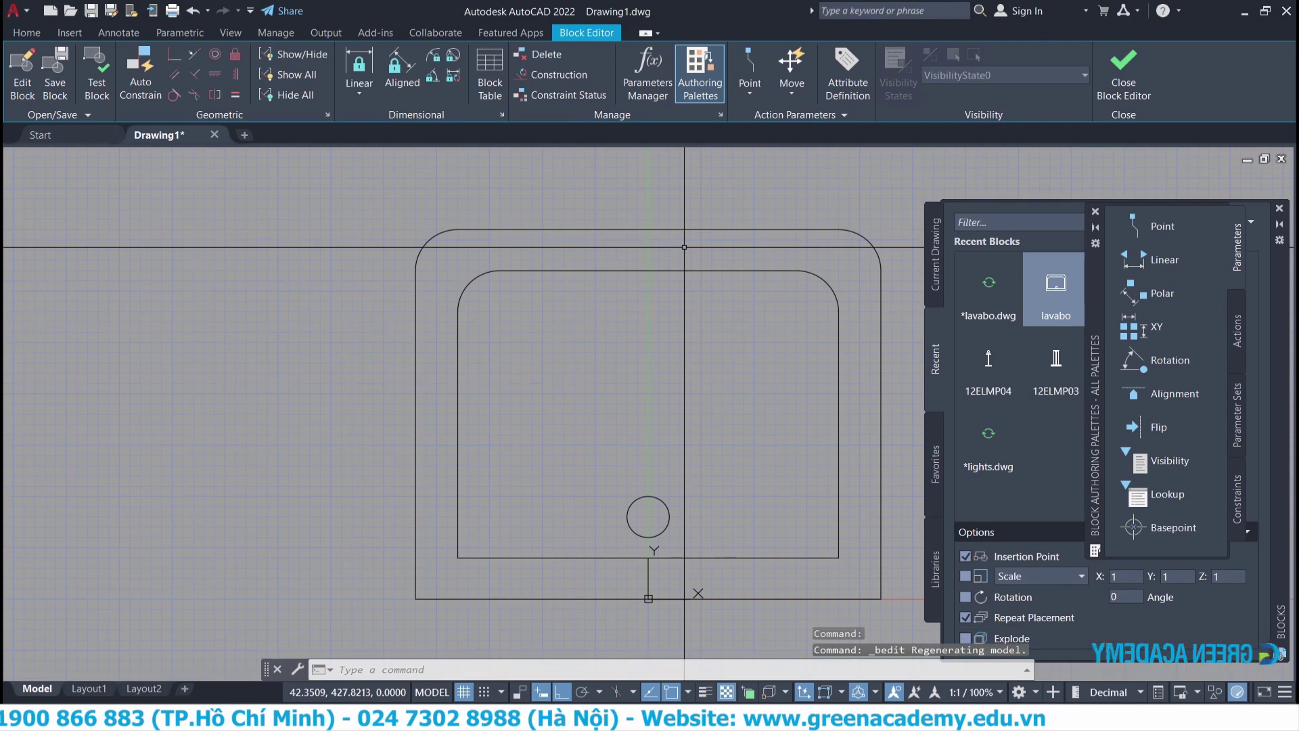
pyautogui.click(1126, 95)
# Run BE to reopen the Edit Block Definition list.
pyautogui.moveTo(545, 457); pyautogui.dragTo(524, 439, button='middle')
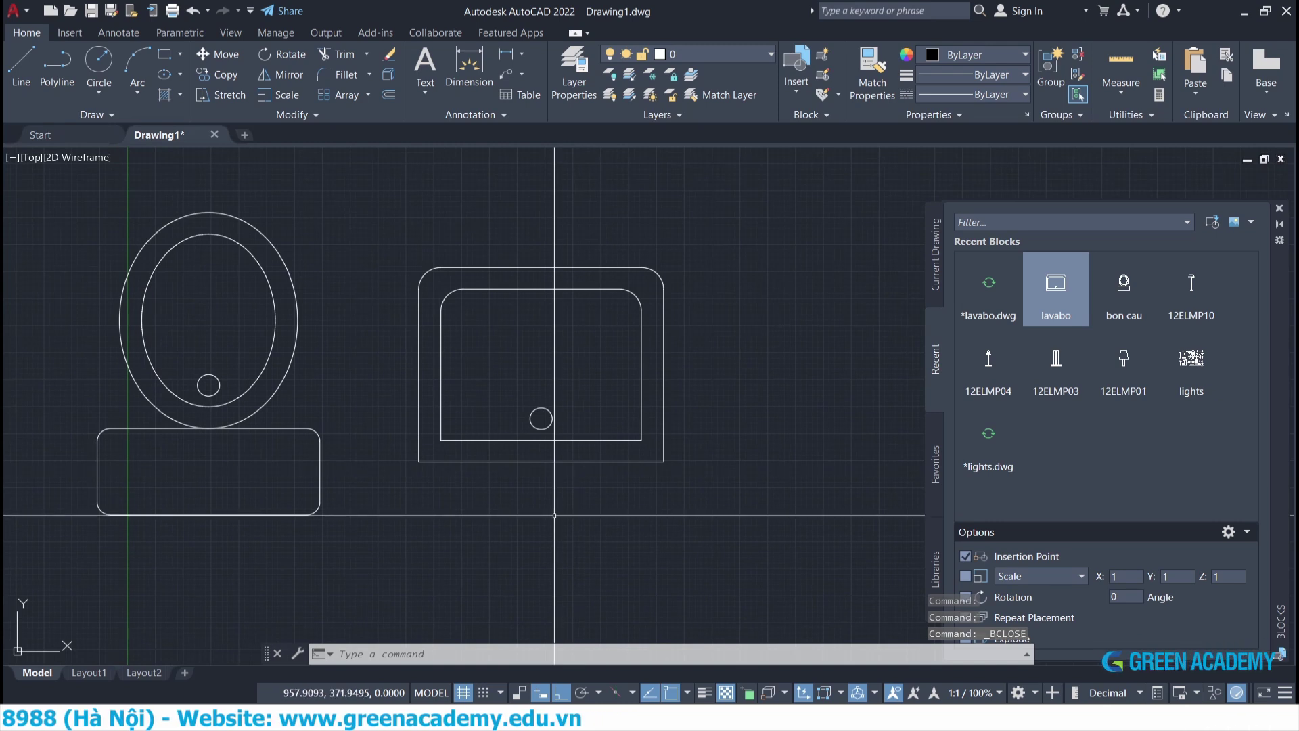
pyautogui.write('BE')
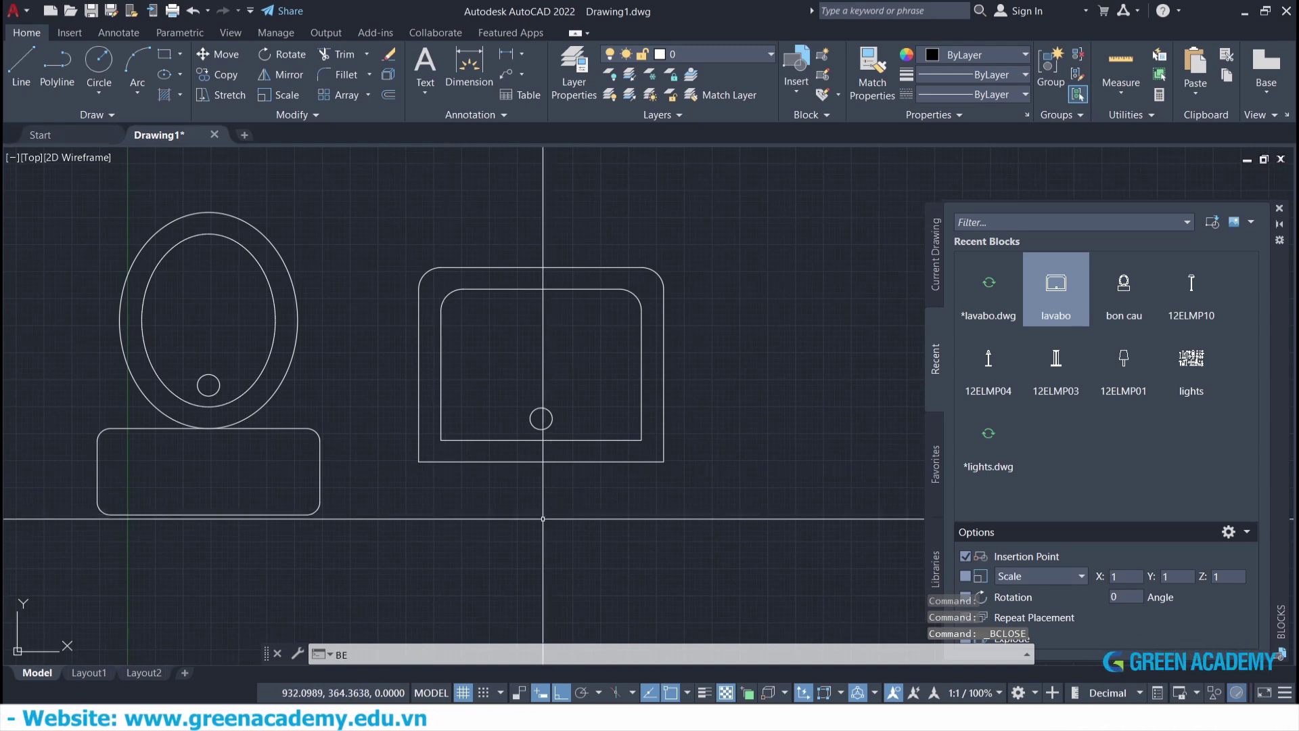
pyautogui.press('Return')
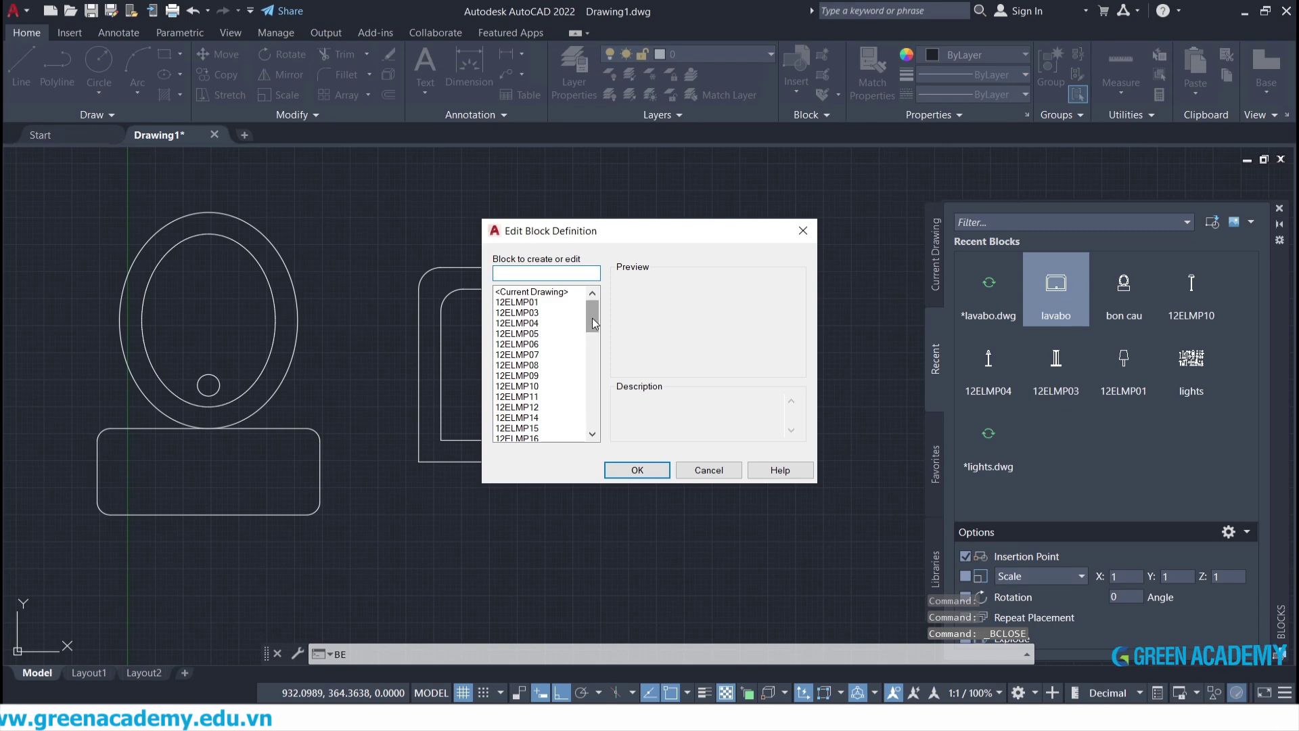
# Open the lavabo block for editing and start FILLET with radius 50.
pyautogui.moveTo(593, 322); pyautogui.dragTo(593, 433)
pyautogui.click(516, 418)
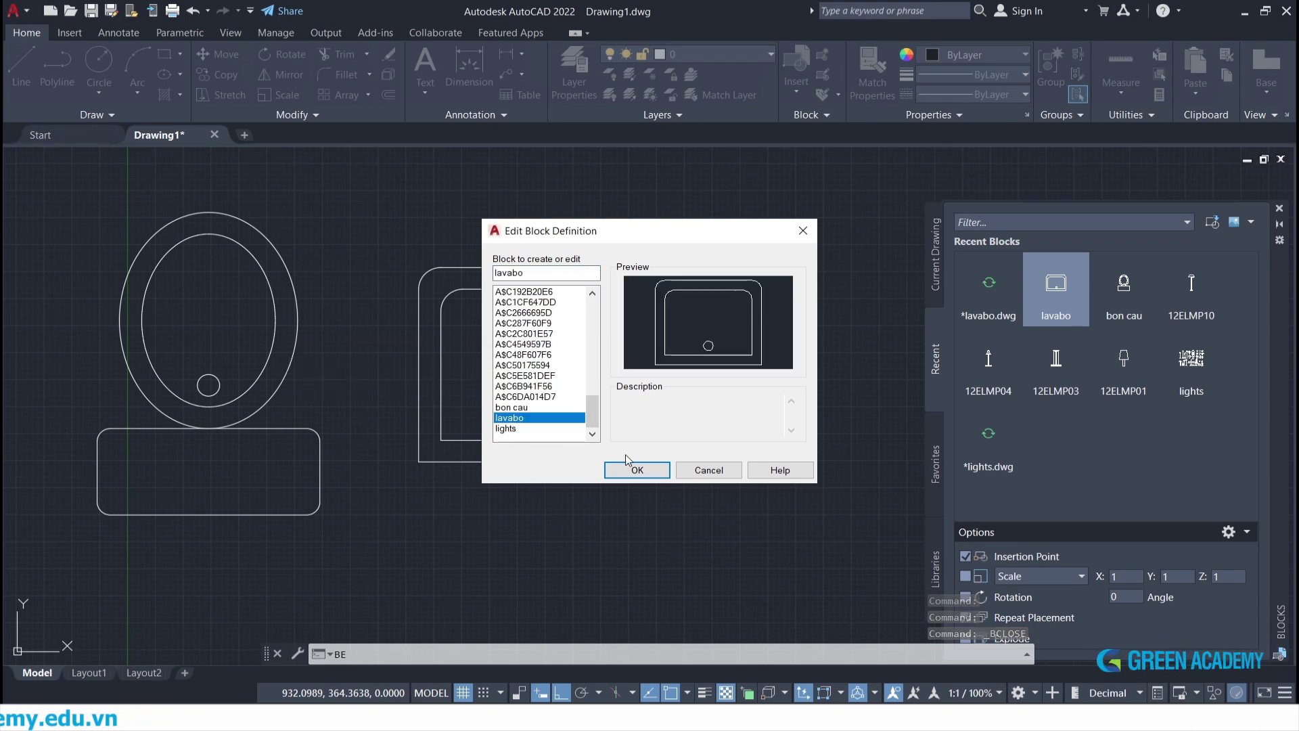
pyautogui.click(637, 469)
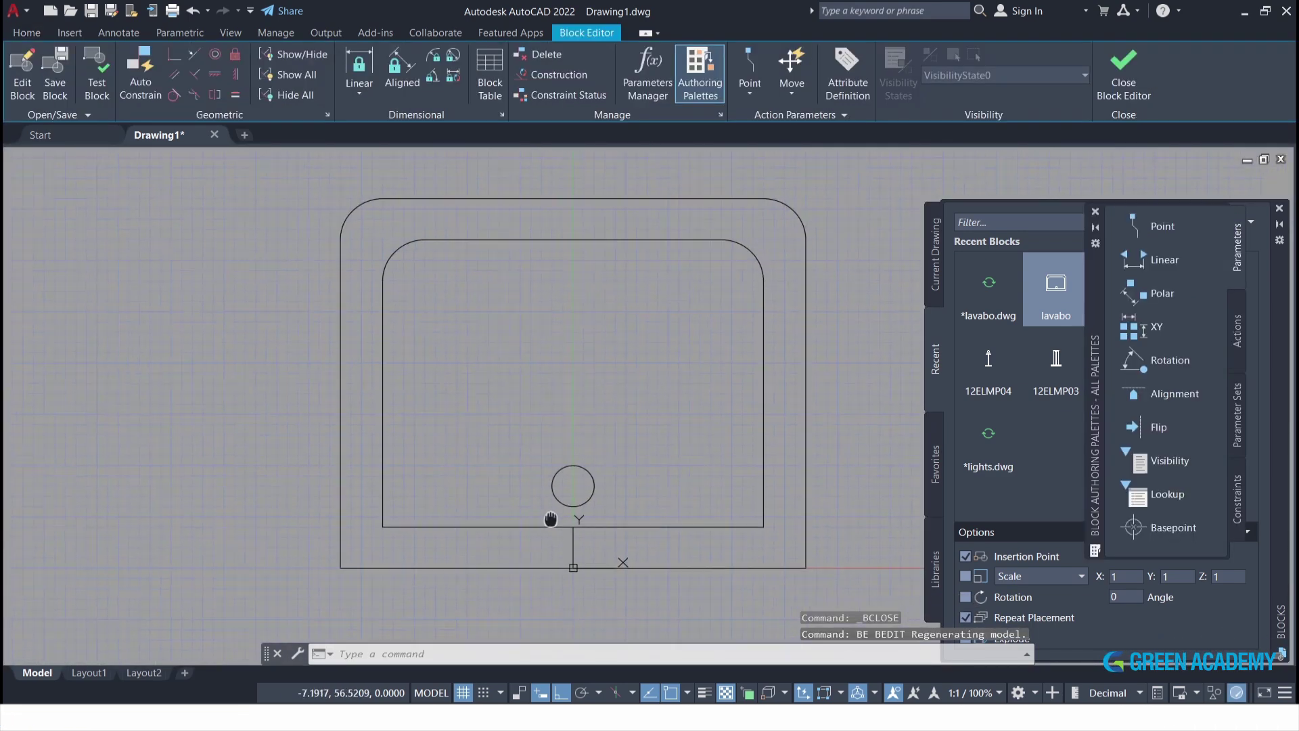
pyautogui.moveTo(647, 542); pyautogui.dragTo(488, 511, button='middle')
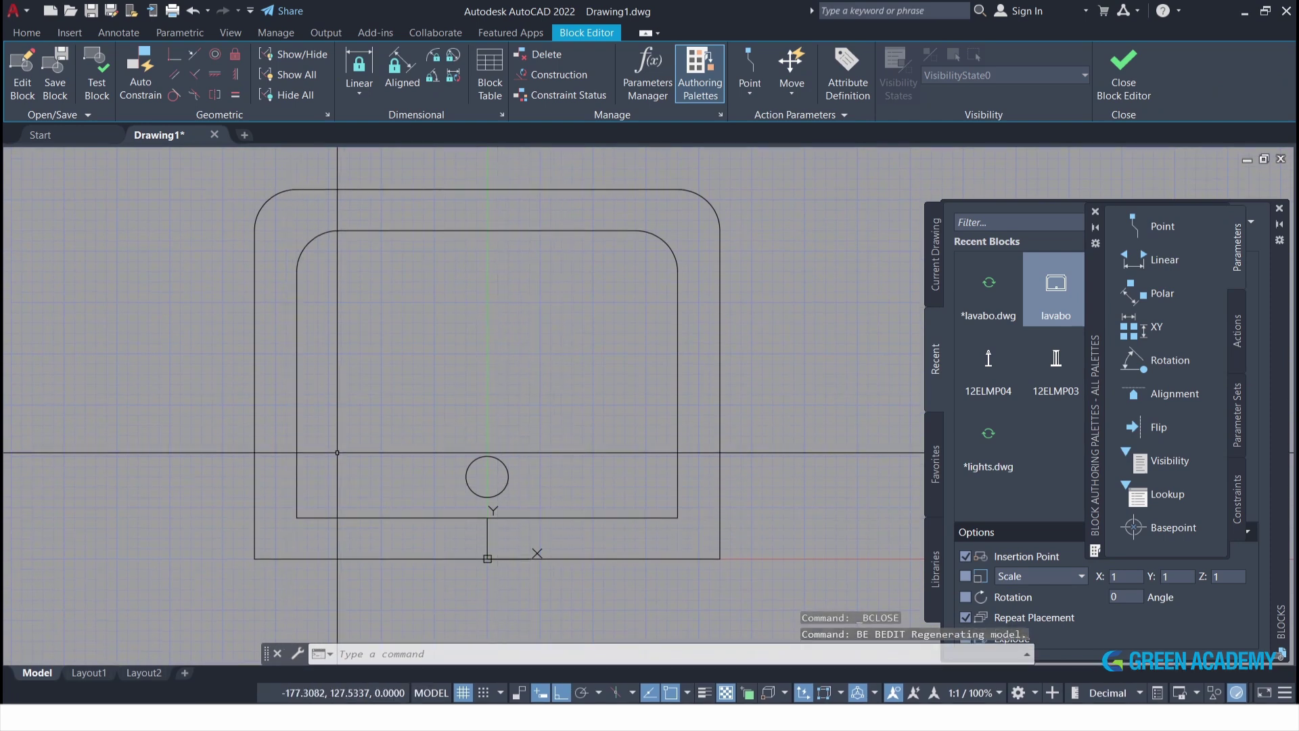
pyautogui.write('F')
pyautogui.press('Return')
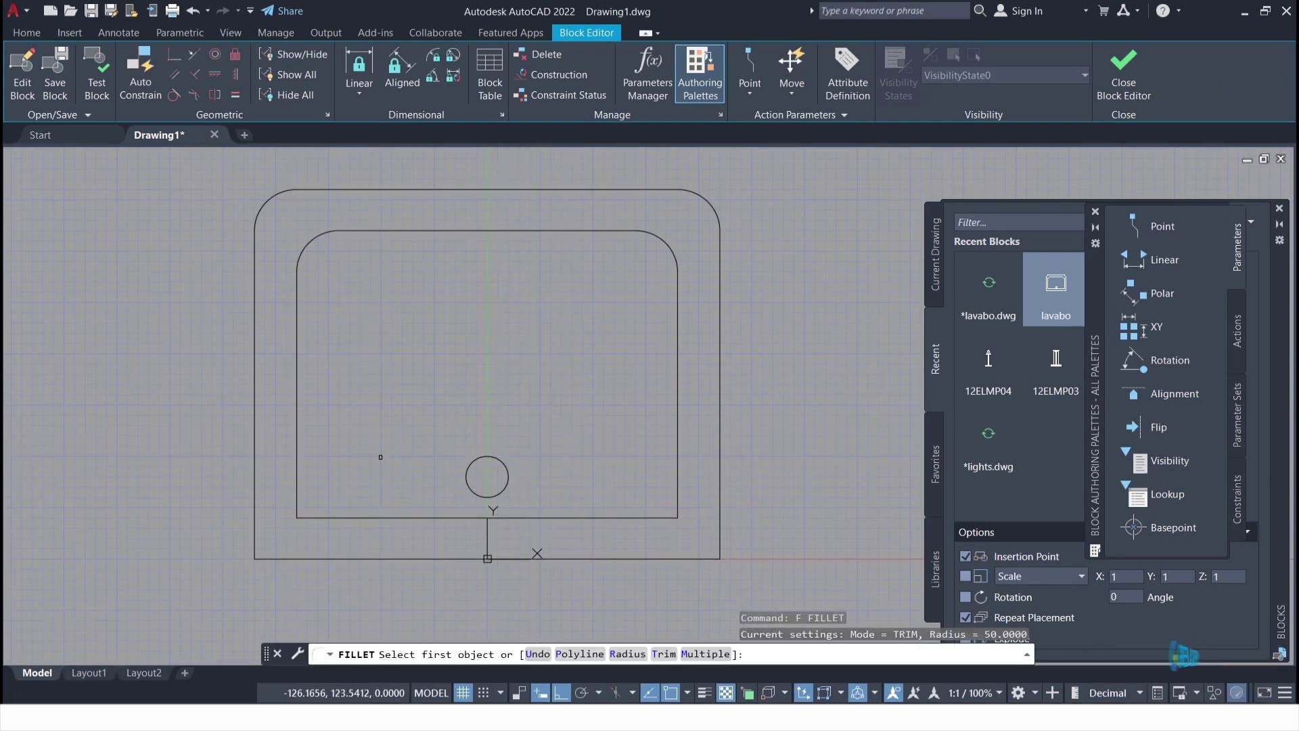
pyautogui.write('R')
pyautogui.press('Return')
pyautogui.press('Return')
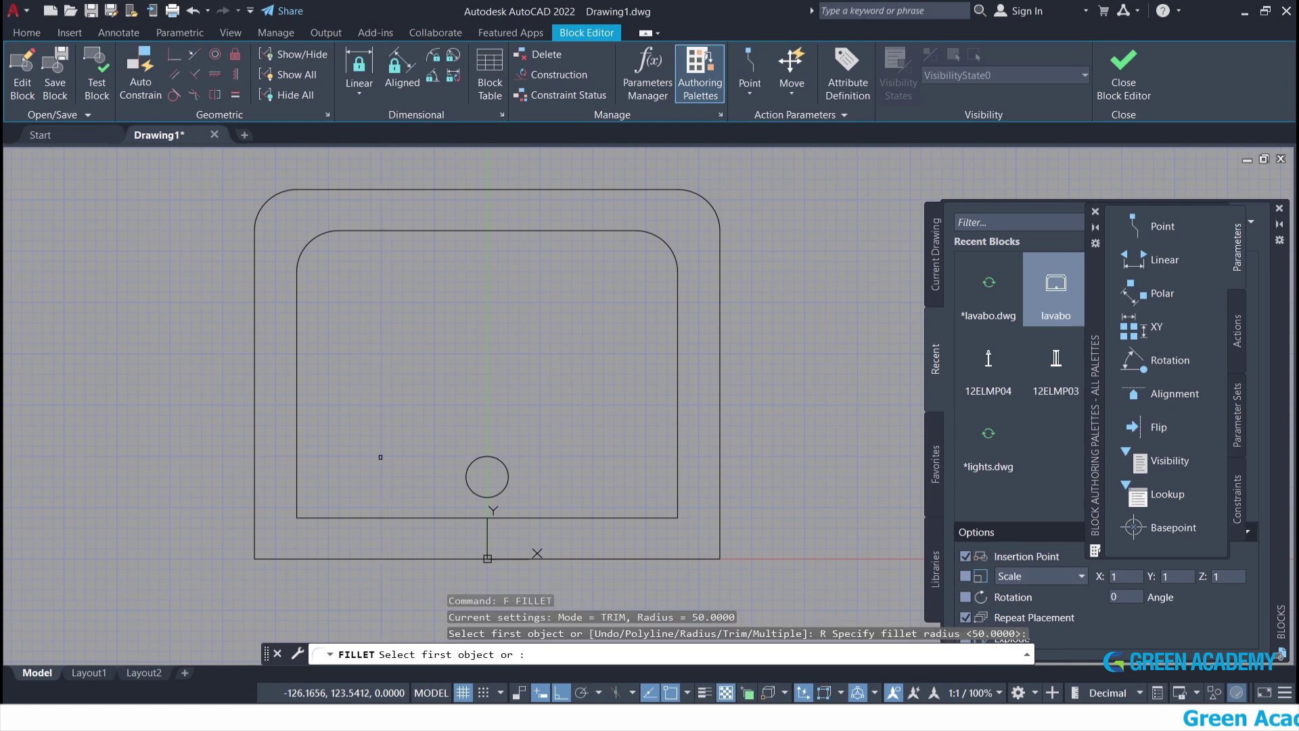
# Fillet both inner bottom corners of the basin and save the lavabo block.
pyautogui.click(296, 501)
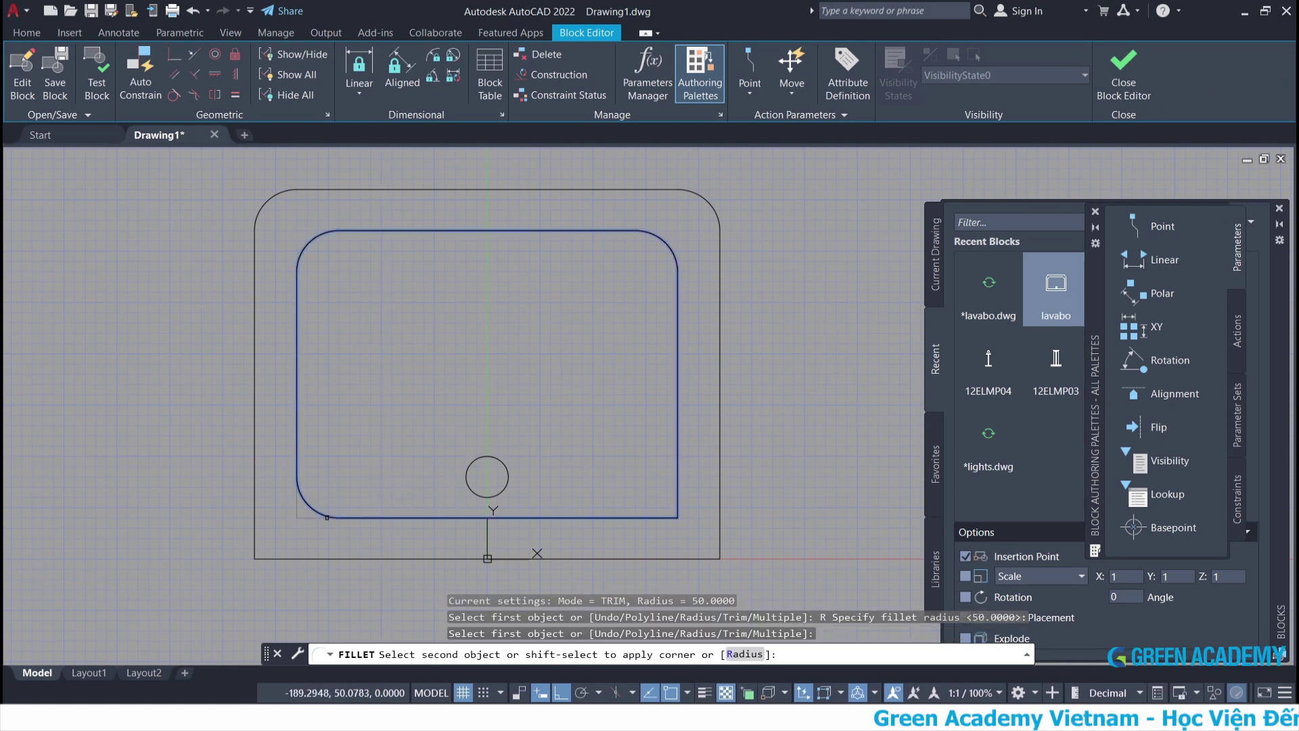
pyautogui.click(327, 517)
pyautogui.press('Return')
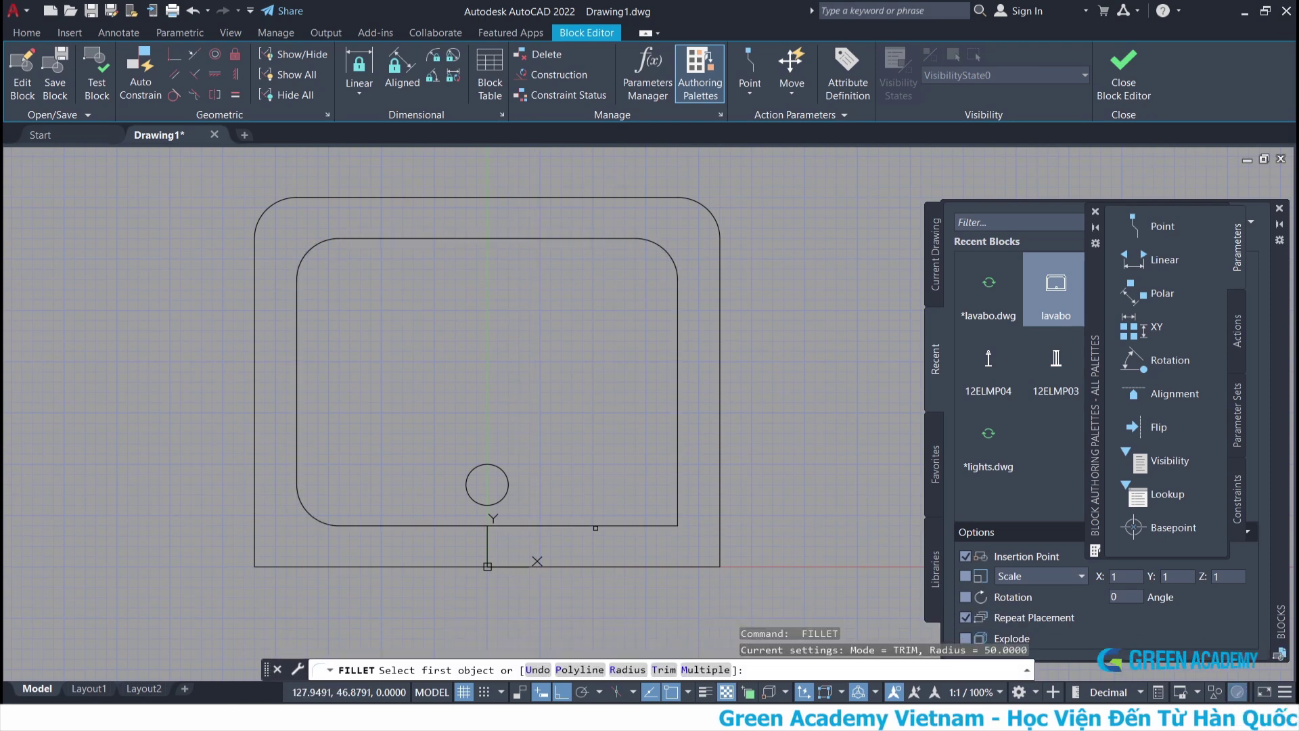
pyautogui.click(595, 527)
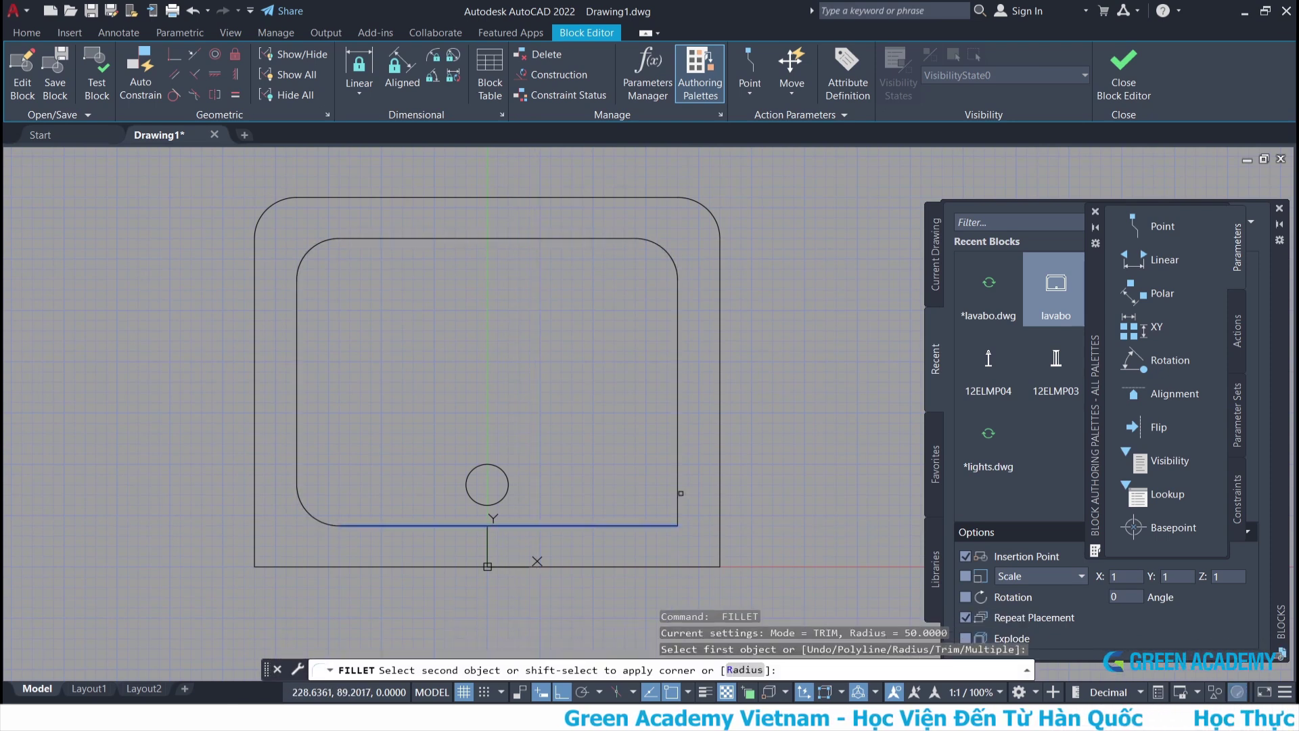
pyautogui.click(679, 493)
pyautogui.click(1151, 78)
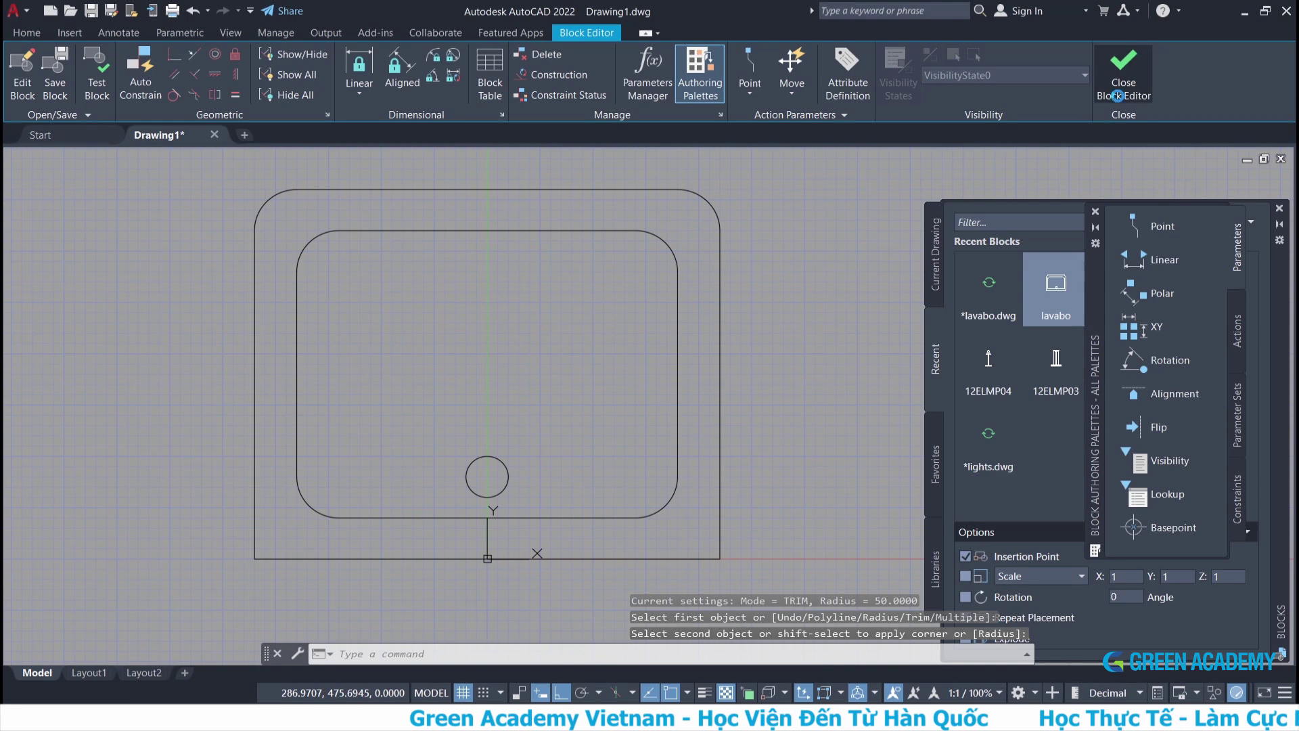
pyautogui.click(704, 331)
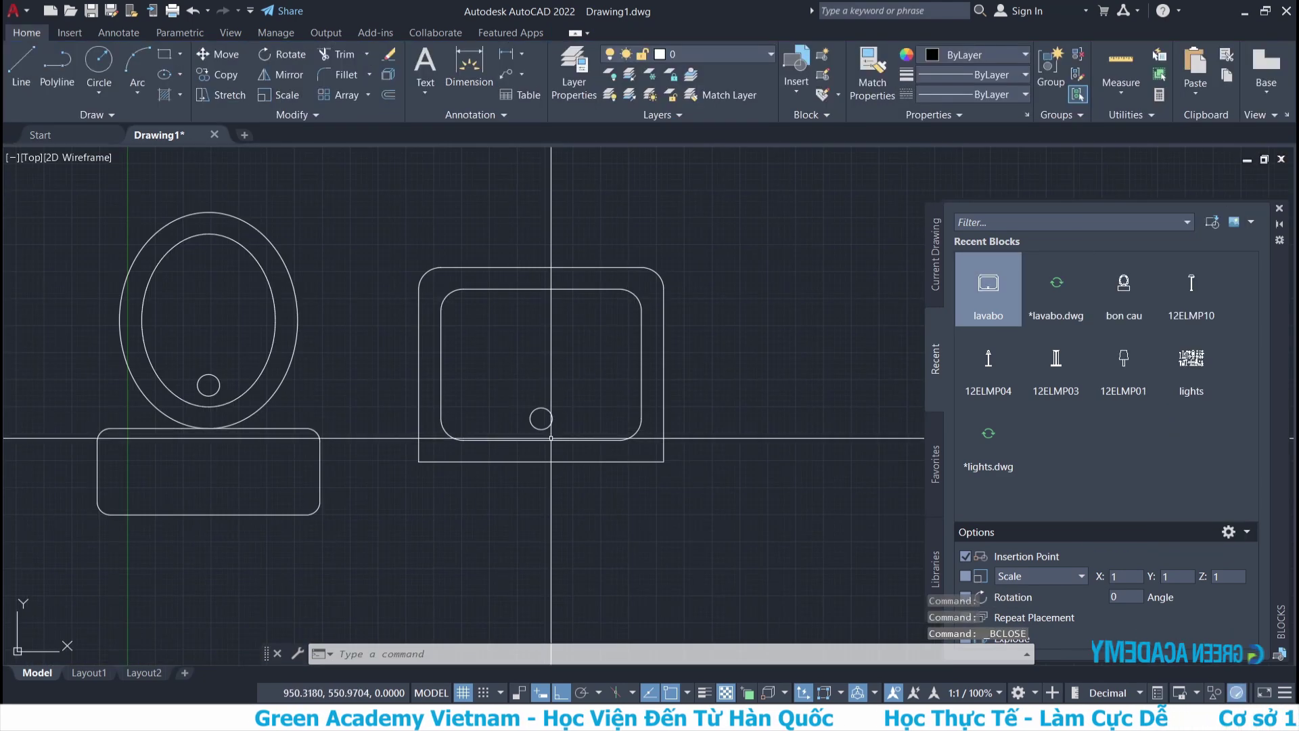
# Copy the bon cau toilet three times in a row to the right of the lavabo.
pyautogui.scroll(-2, 477, 353)
pyautogui.scroll(2, 301, 382)
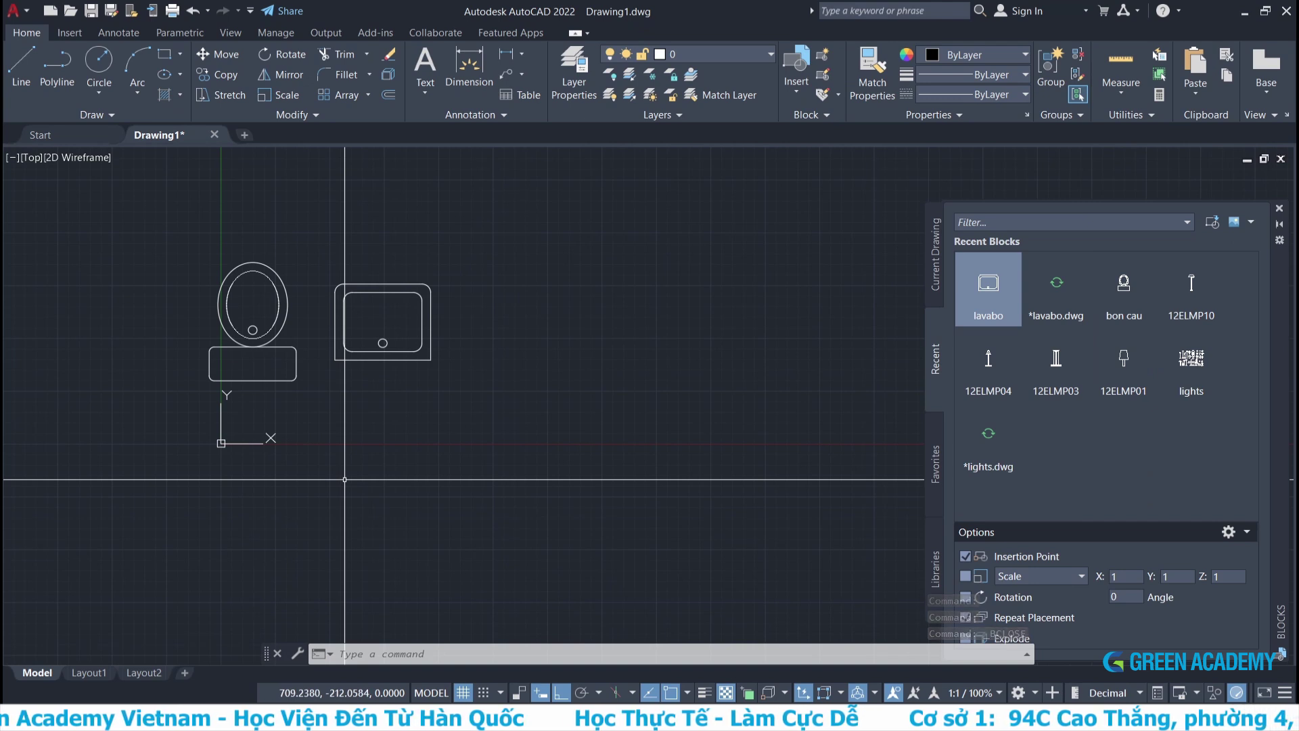
pyautogui.write('co')
pyautogui.press('Return')
pyautogui.click(253, 365)
pyautogui.press('Return')
pyautogui.click(239, 415)
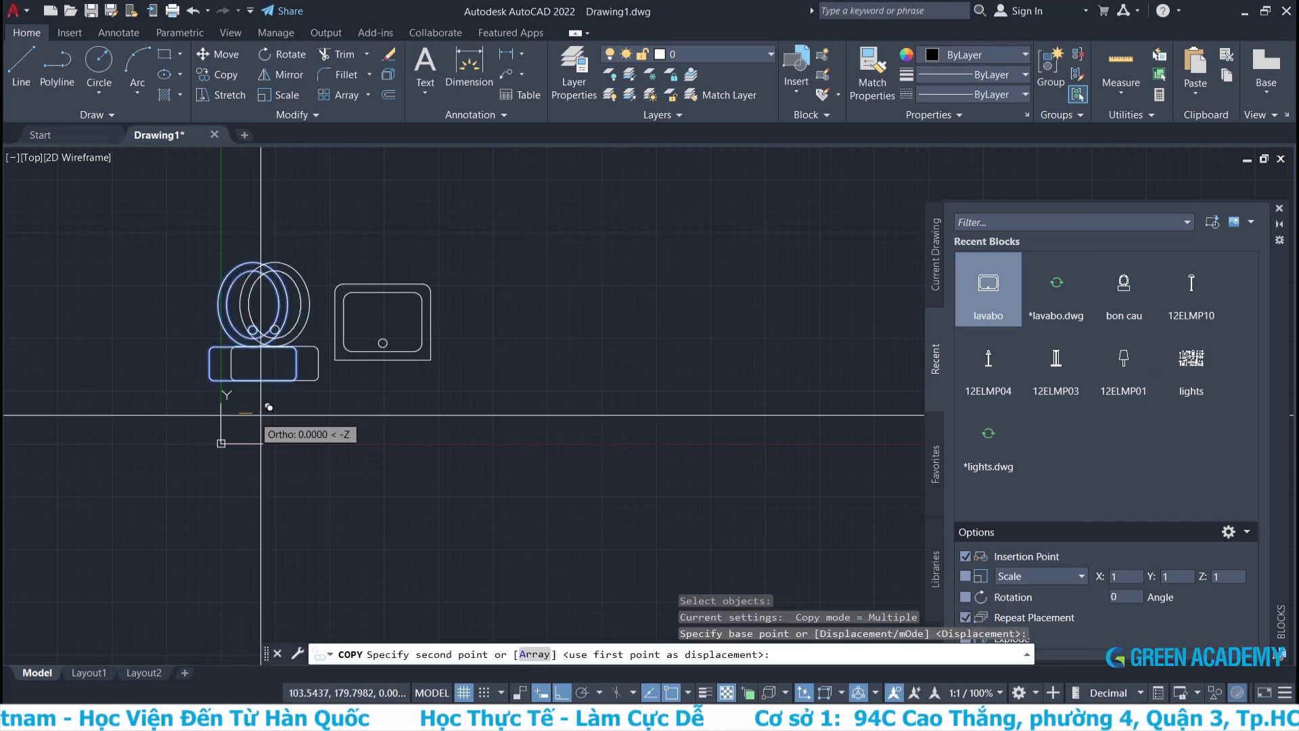
pyautogui.click(508, 423)
pyautogui.click(676, 431)
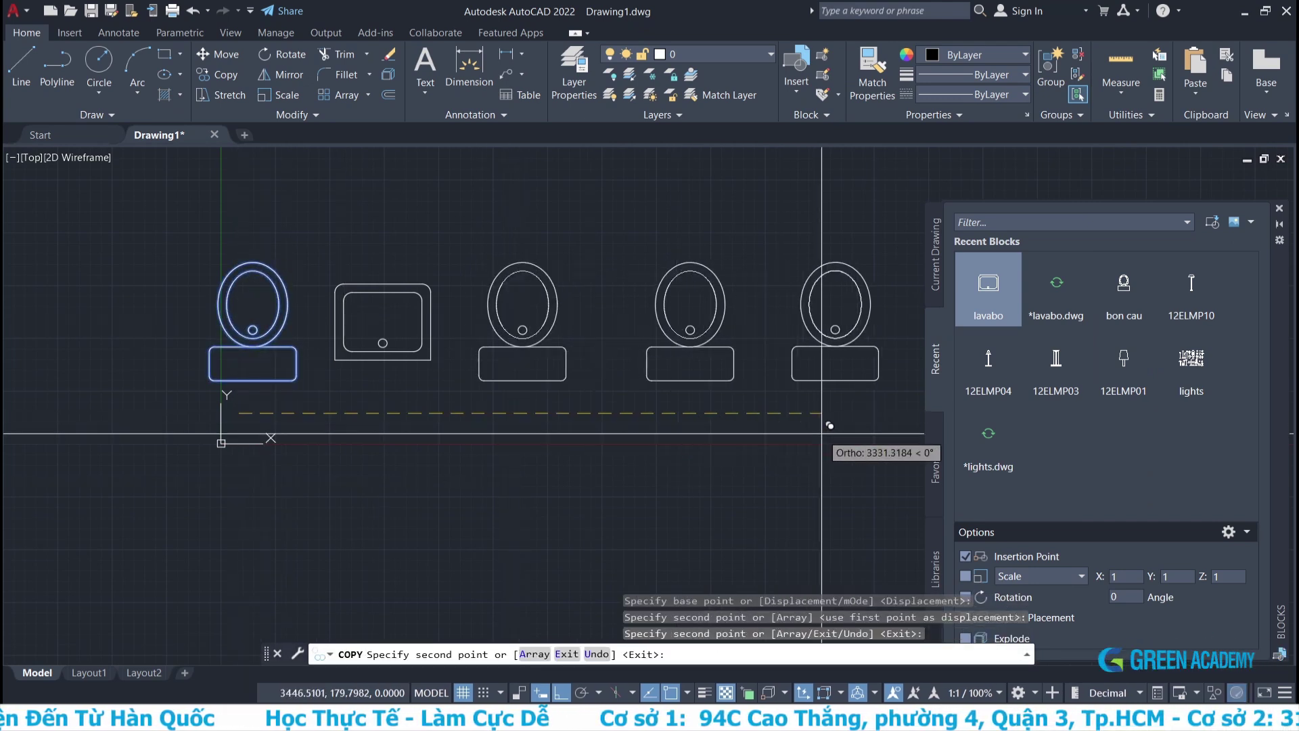
pyautogui.click(823, 433)
pyautogui.press('Return')
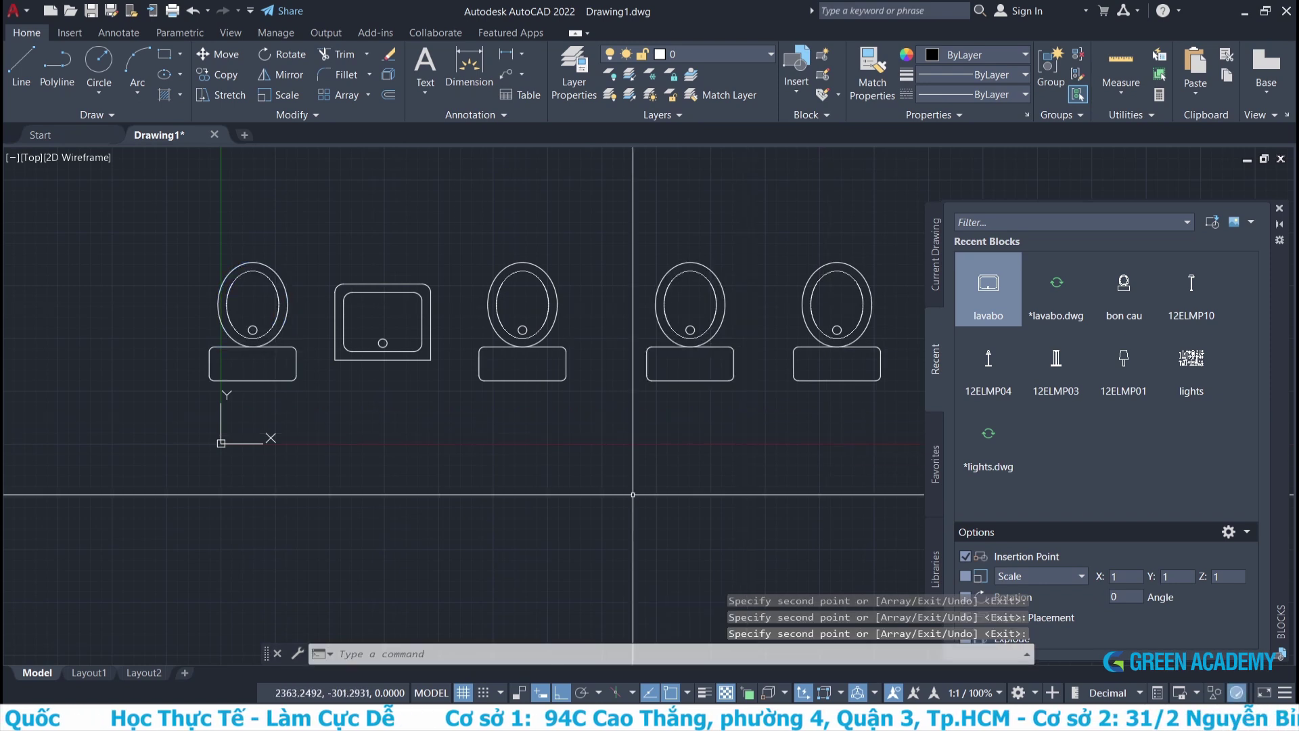
pyautogui.moveTo(633, 495); pyautogui.dragTo(538, 522, button='middle')
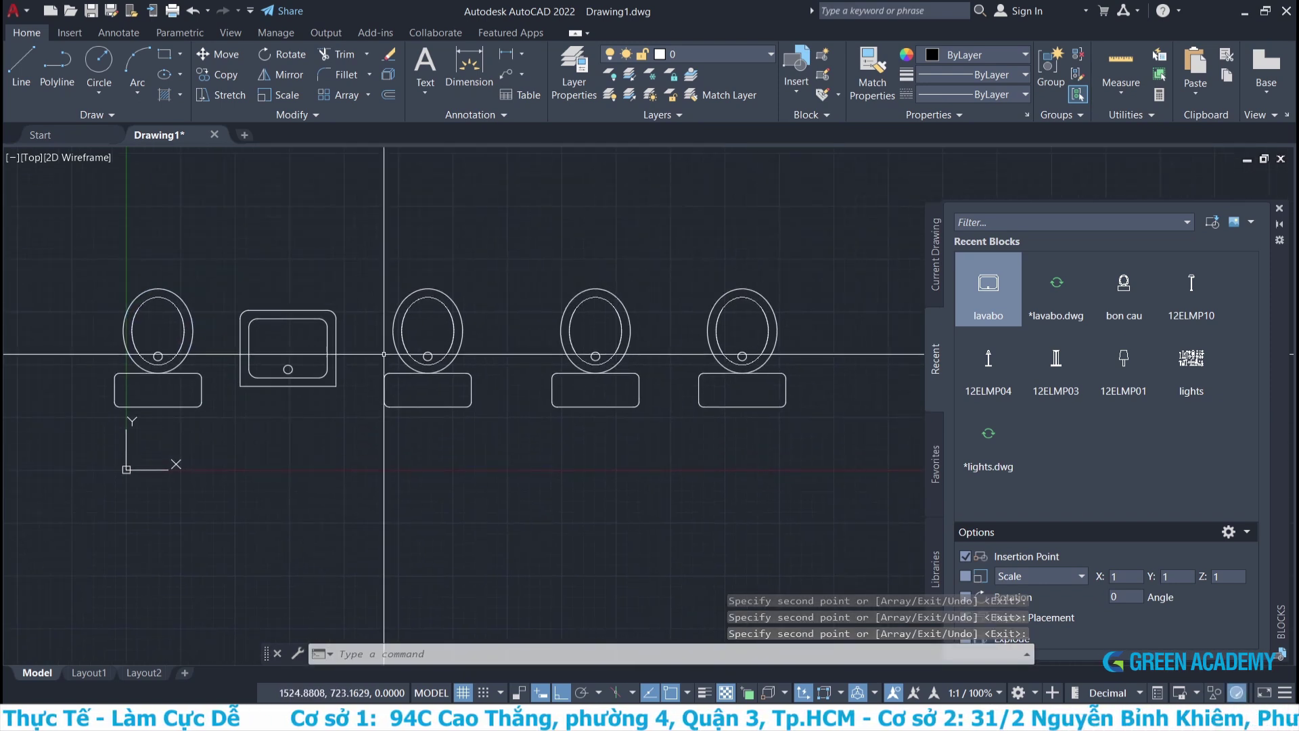
# Open the bon cau block in the Block Editor and make its inner bowl ellipse yellow.
pyautogui.doubleClick(605, 404)
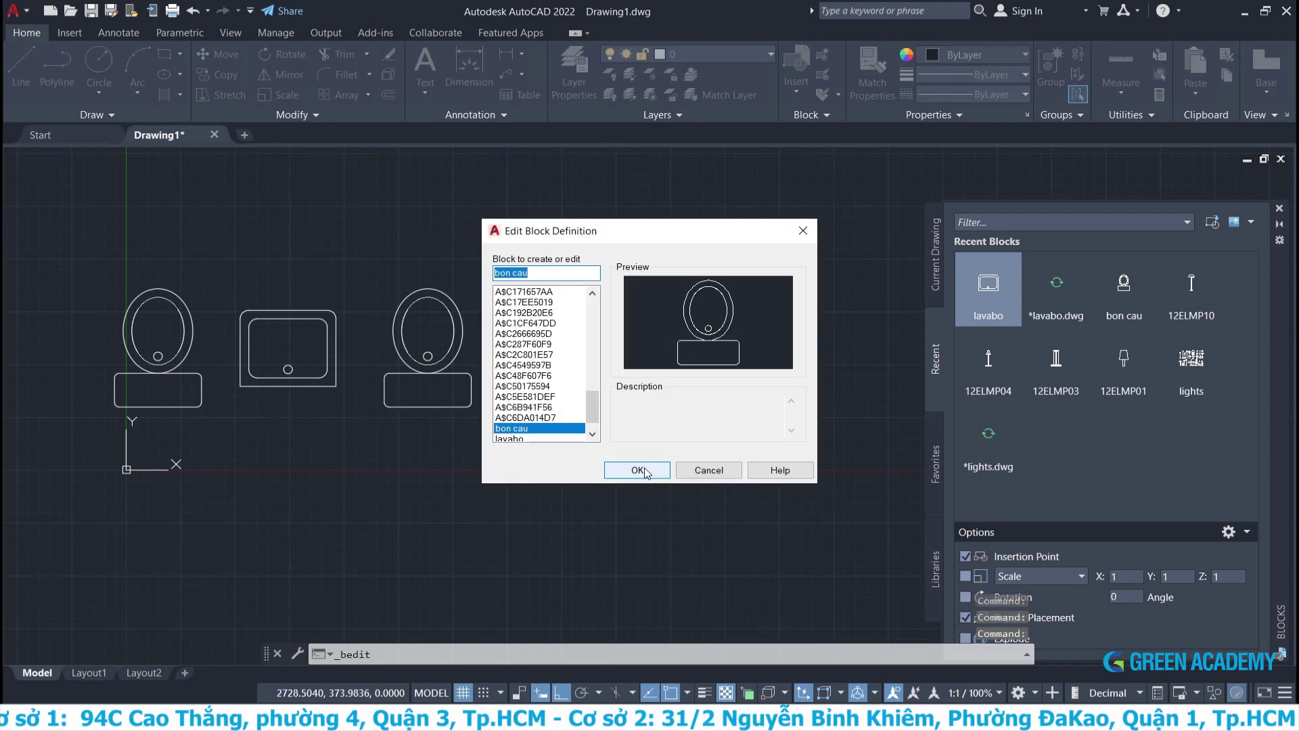
pyautogui.click(664, 471)
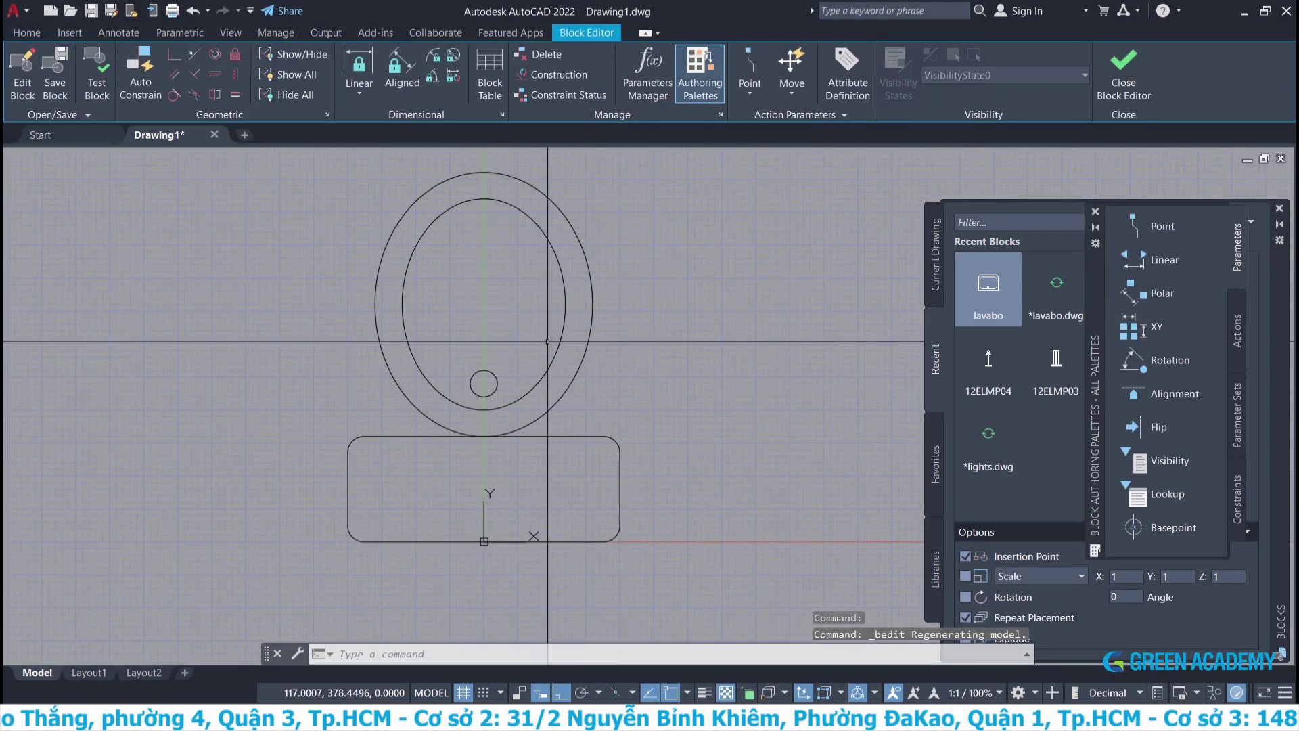
pyautogui.click(28, 34)
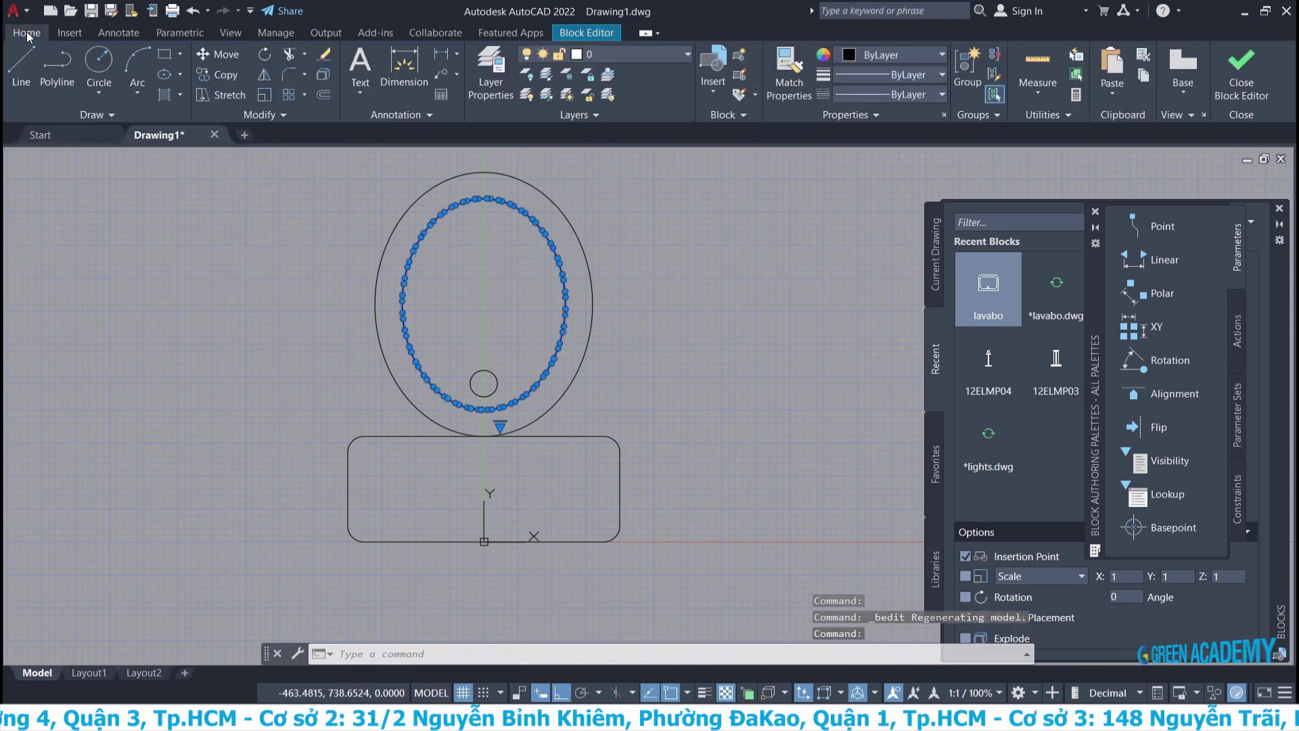
pyautogui.click(906, 57)
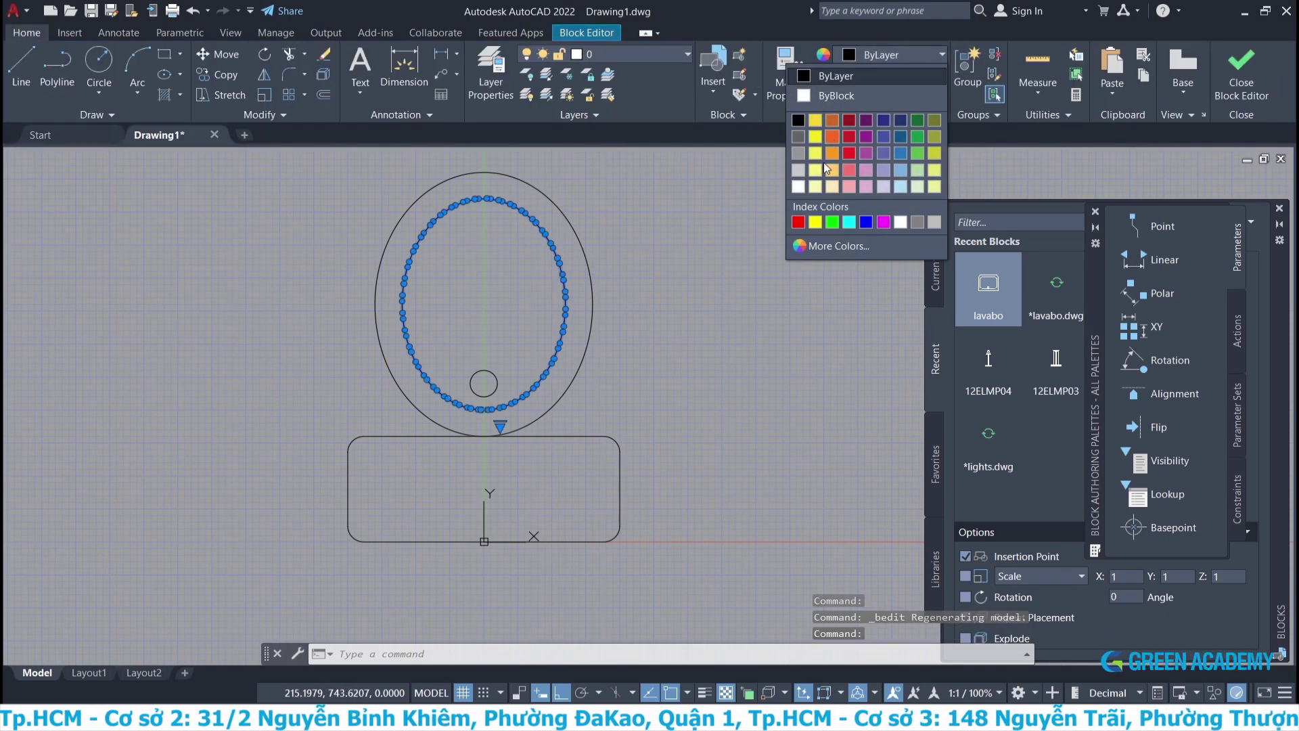
pyautogui.click(815, 222)
pyautogui.press('Escape')
pyautogui.press('Escape')
# Make the toilet's tank rectangle green.
pyautogui.click(642, 480)
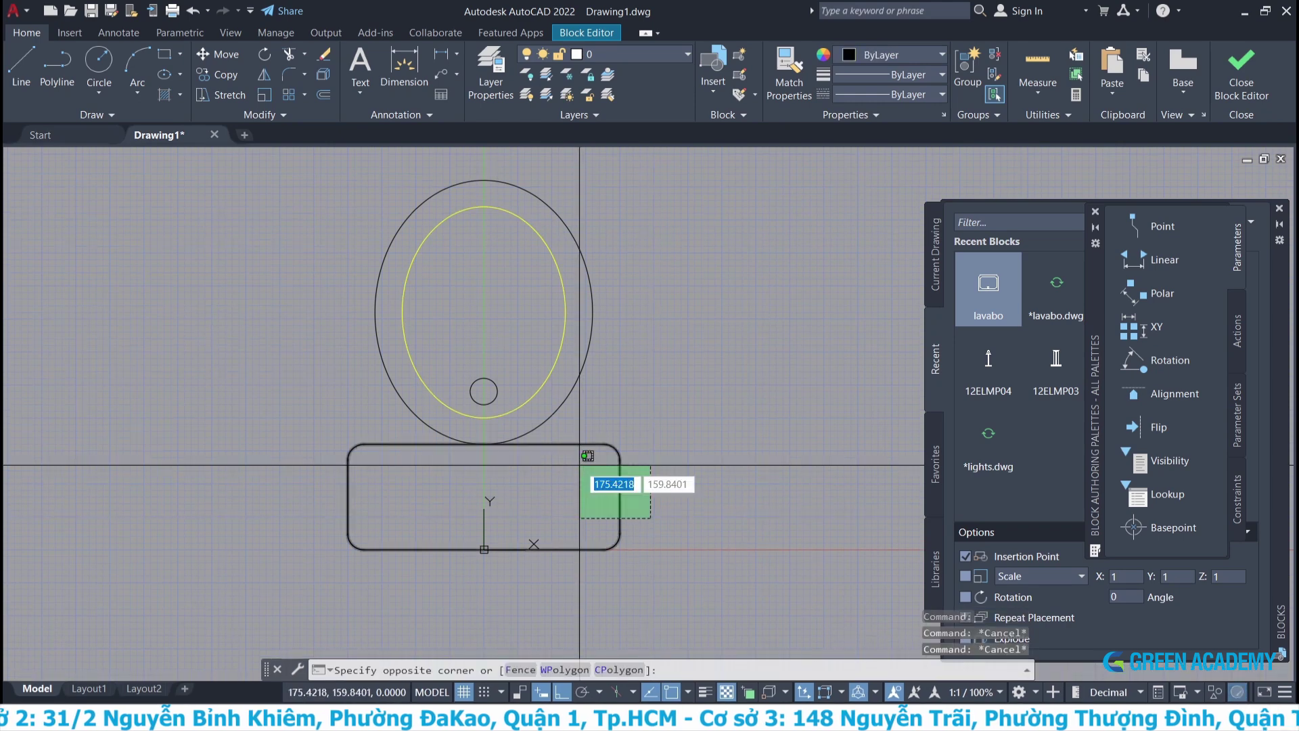
pyautogui.click(604, 444)
pyautogui.click(912, 52)
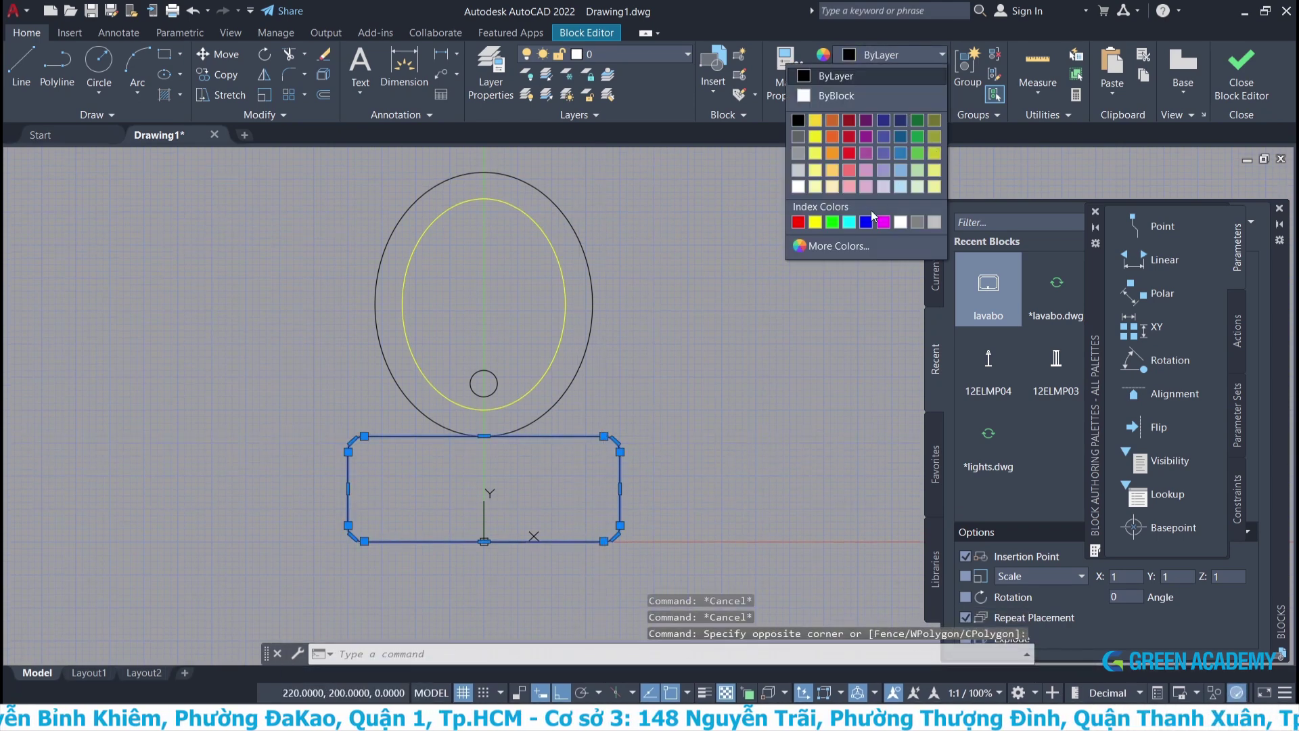
pyautogui.click(838, 221)
pyautogui.press('Escape')
pyautogui.press('Escape')
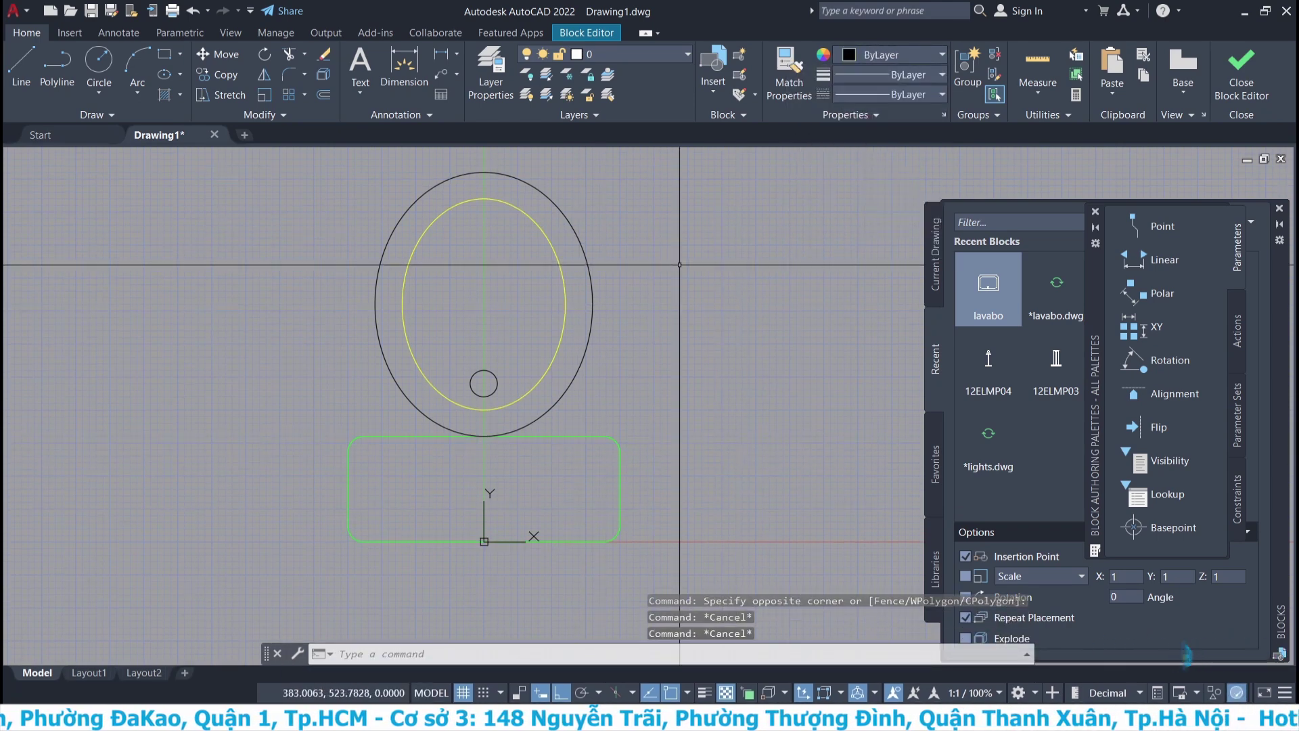
# Make the outer bowl ellipse red and save the bon cau block changes.
pyautogui.click(587, 242)
pyautogui.click(575, 264)
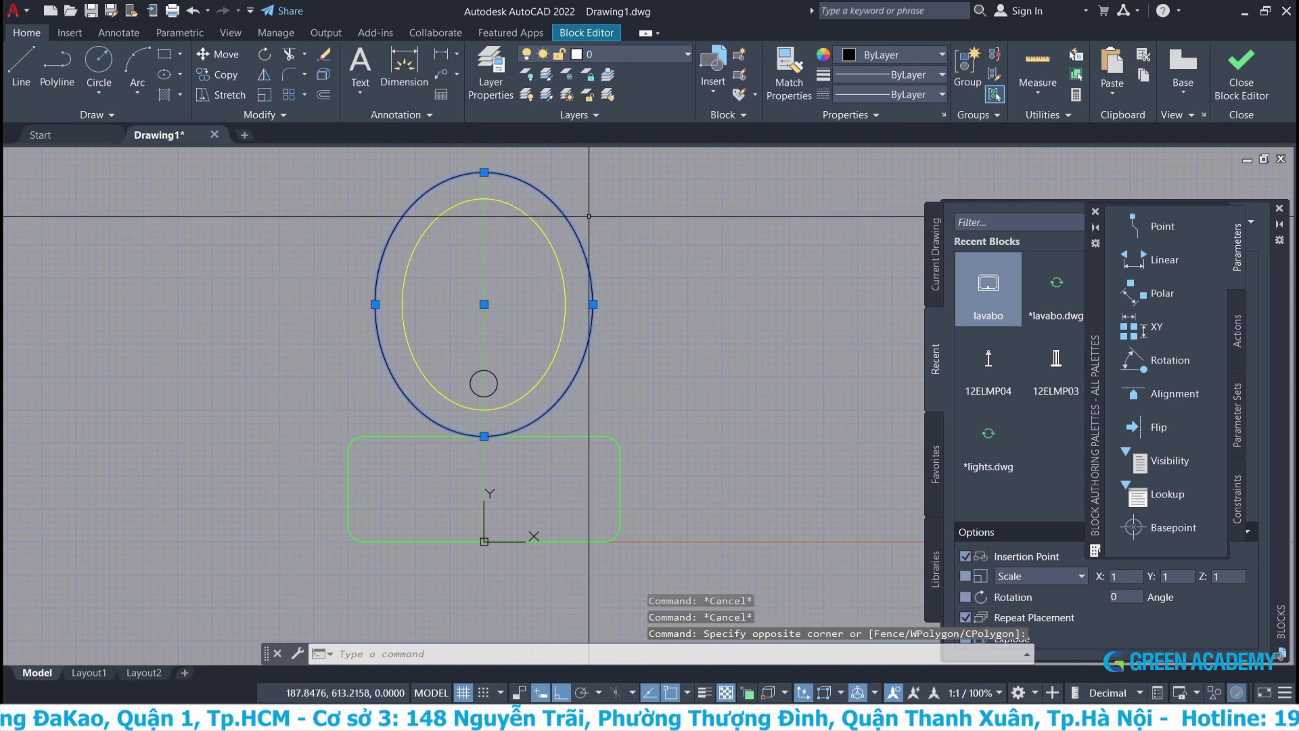
pyautogui.click(902, 57)
pyautogui.click(799, 221)
pyautogui.press('Escape')
pyautogui.press('Escape')
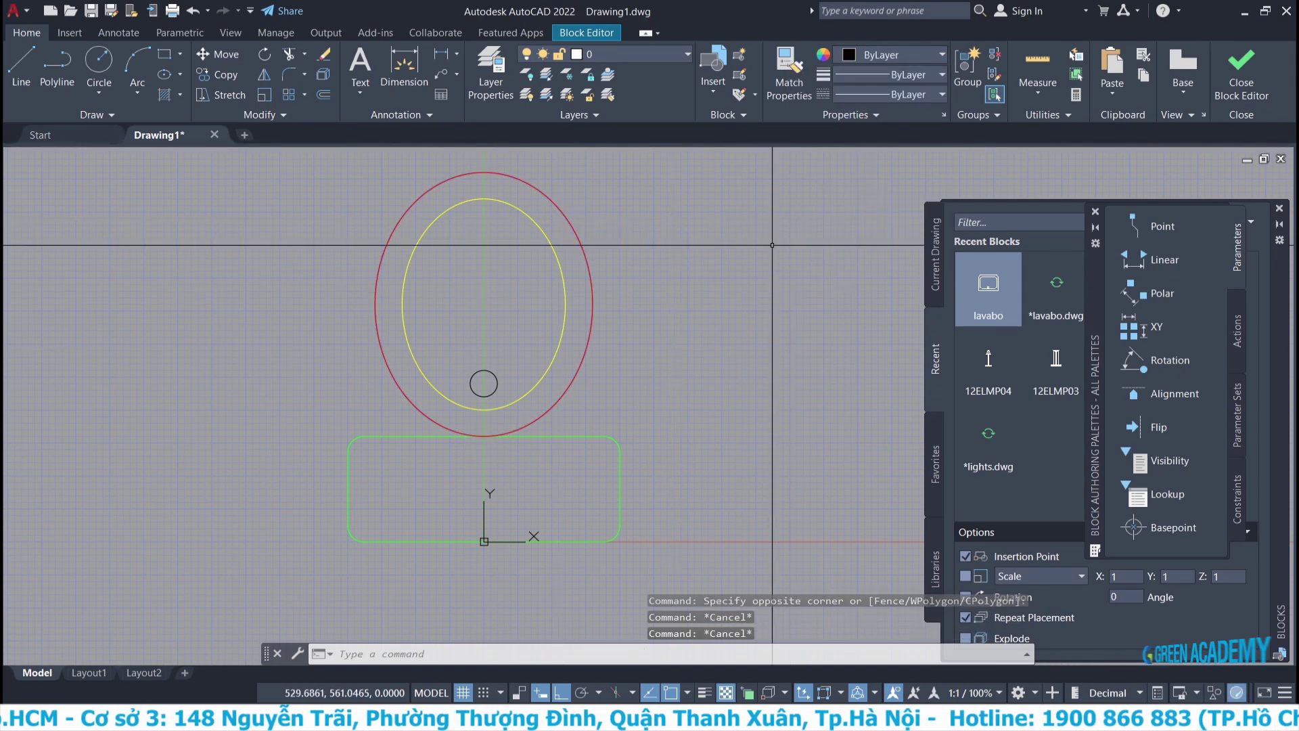
pyautogui.click(1235, 83)
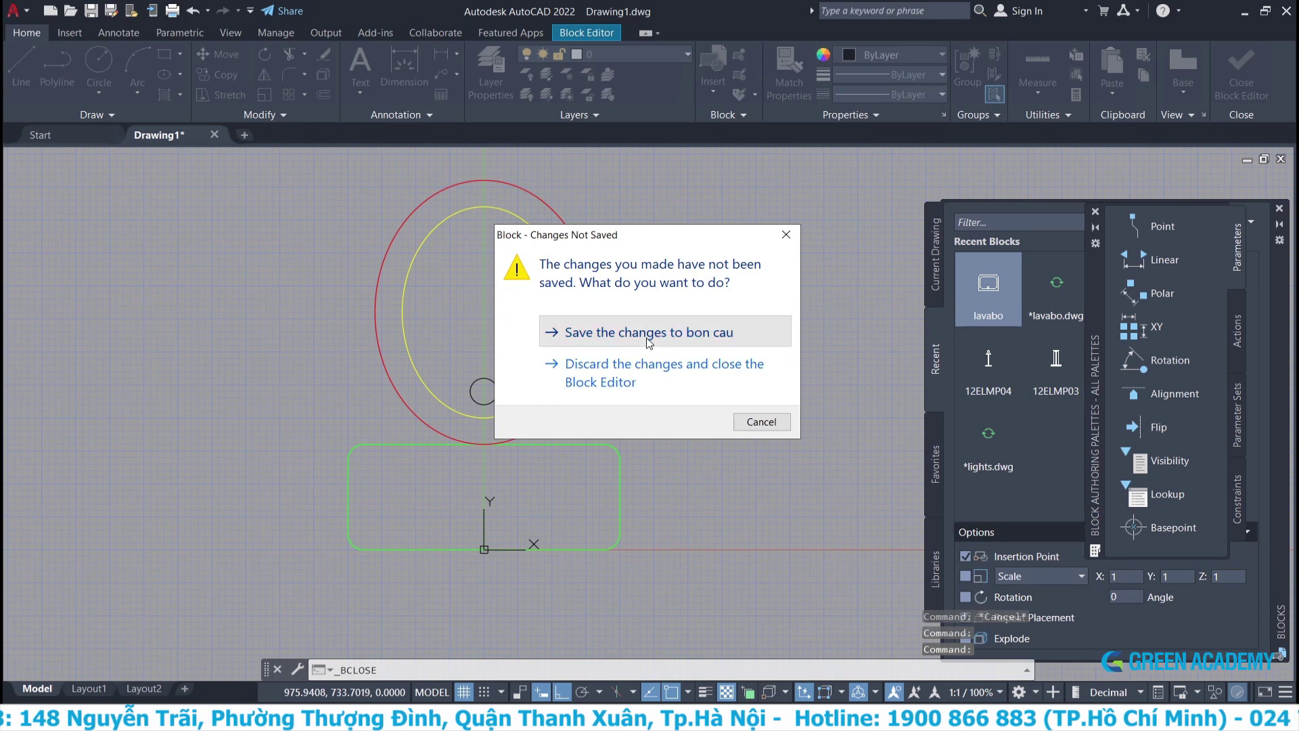
pyautogui.click(668, 325)
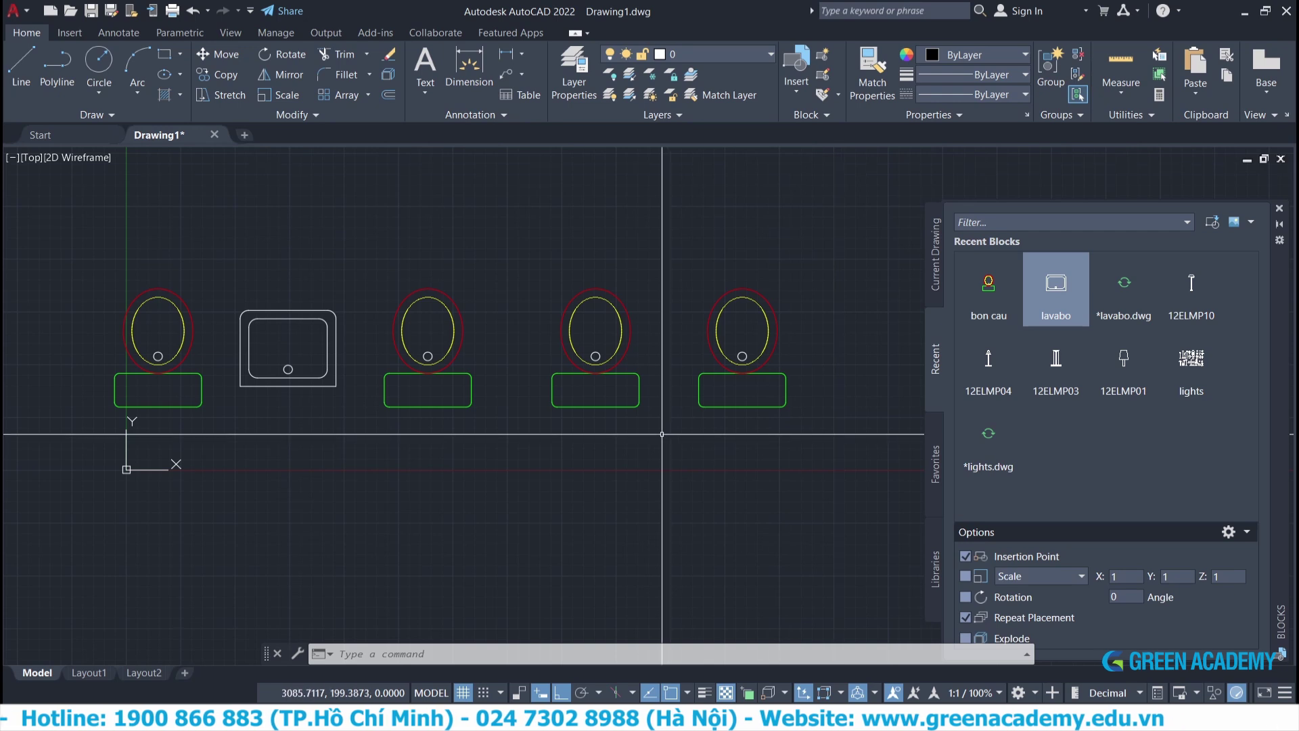
# Zoom in on the four recoloured toilet copies and select the middle one.
pyautogui.moveTo(731, 290); pyautogui.dragTo(792, 322, button='middle')
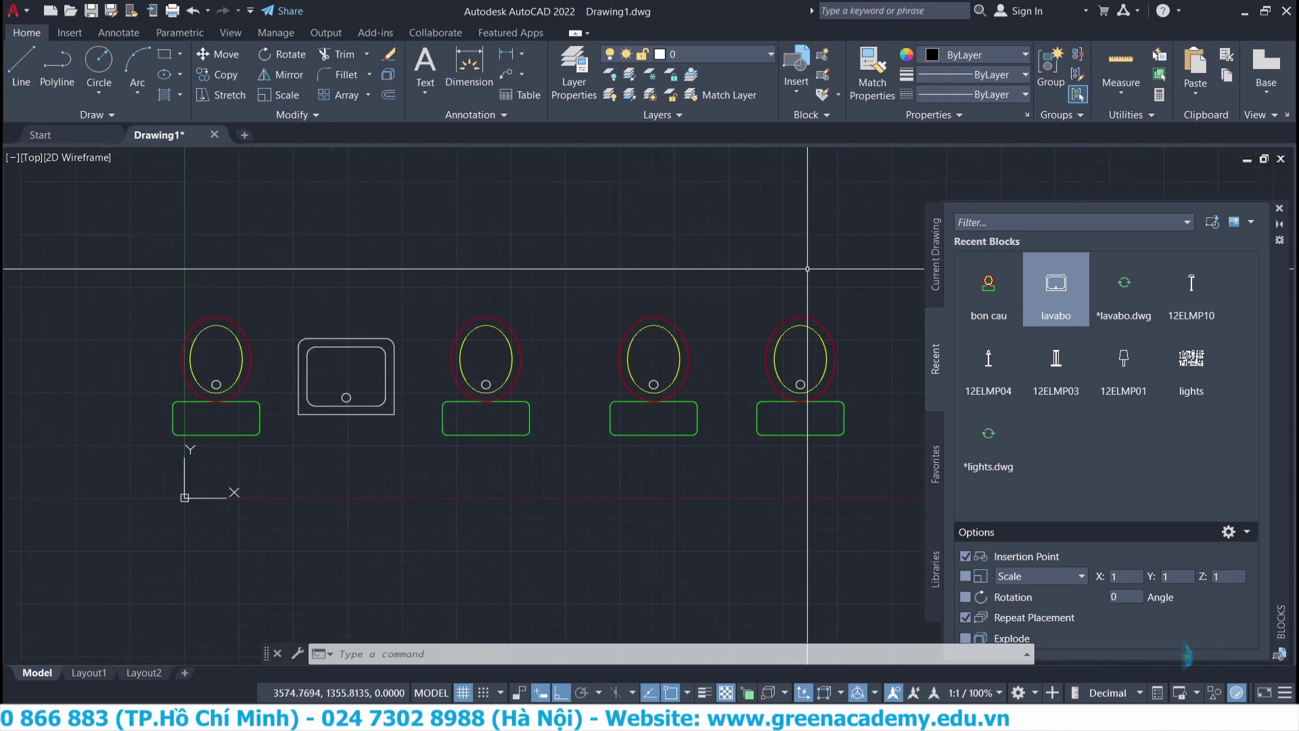
pyautogui.moveTo(749, 275); pyautogui.dragTo(716, 220, button='middle')
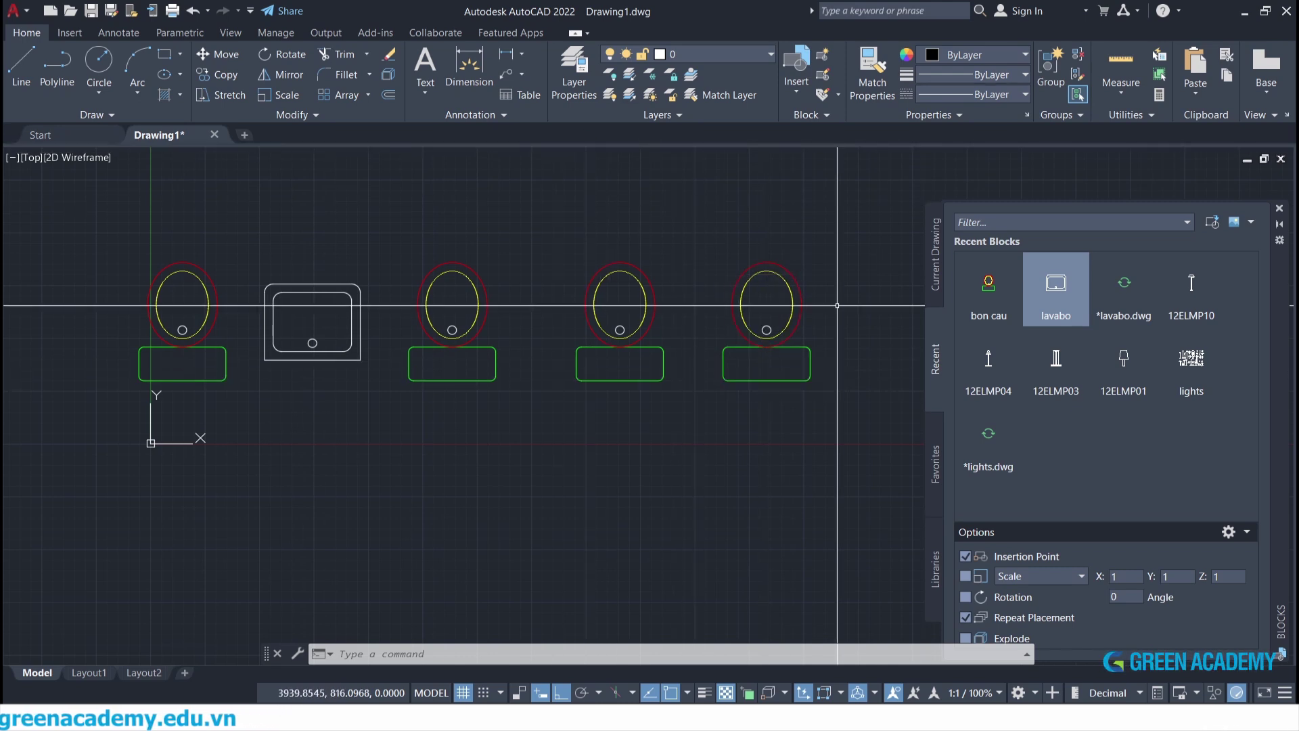
pyautogui.click(768, 282)
pyautogui.scroll(2, 701, 353)
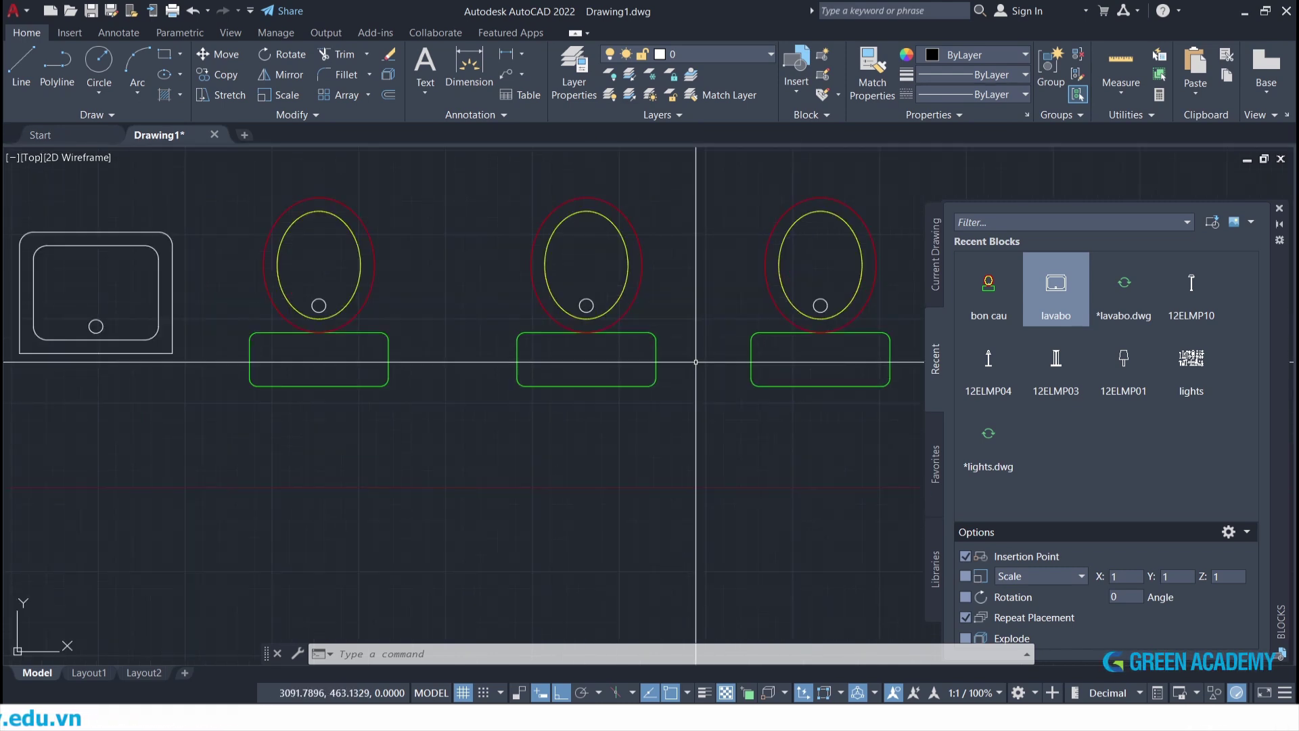
pyautogui.moveTo(691, 360); pyautogui.dragTo(493, 436, button='middle')
pyautogui.click(484, 441)
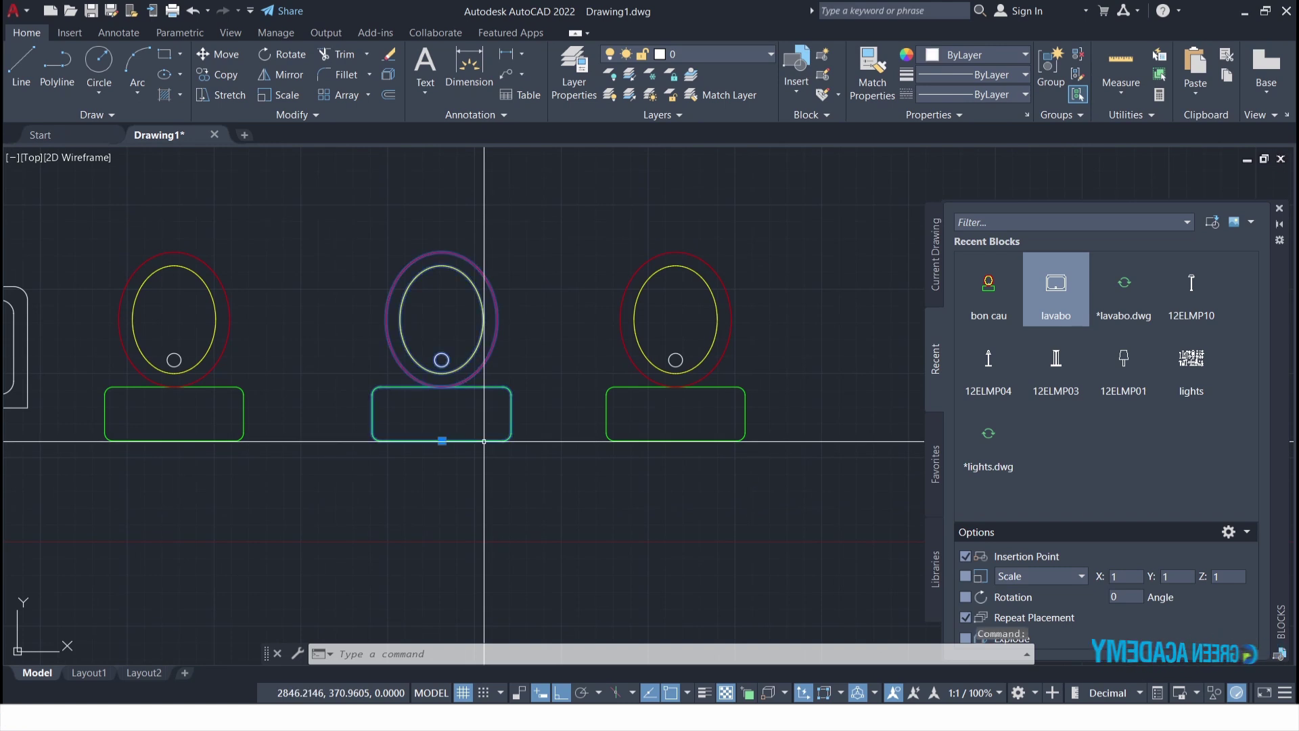
# Start an Edit Block In-place session on the bon cau toilet and make its outer bowl ellipse cyan.
pyautogui.rightClick(484, 441)
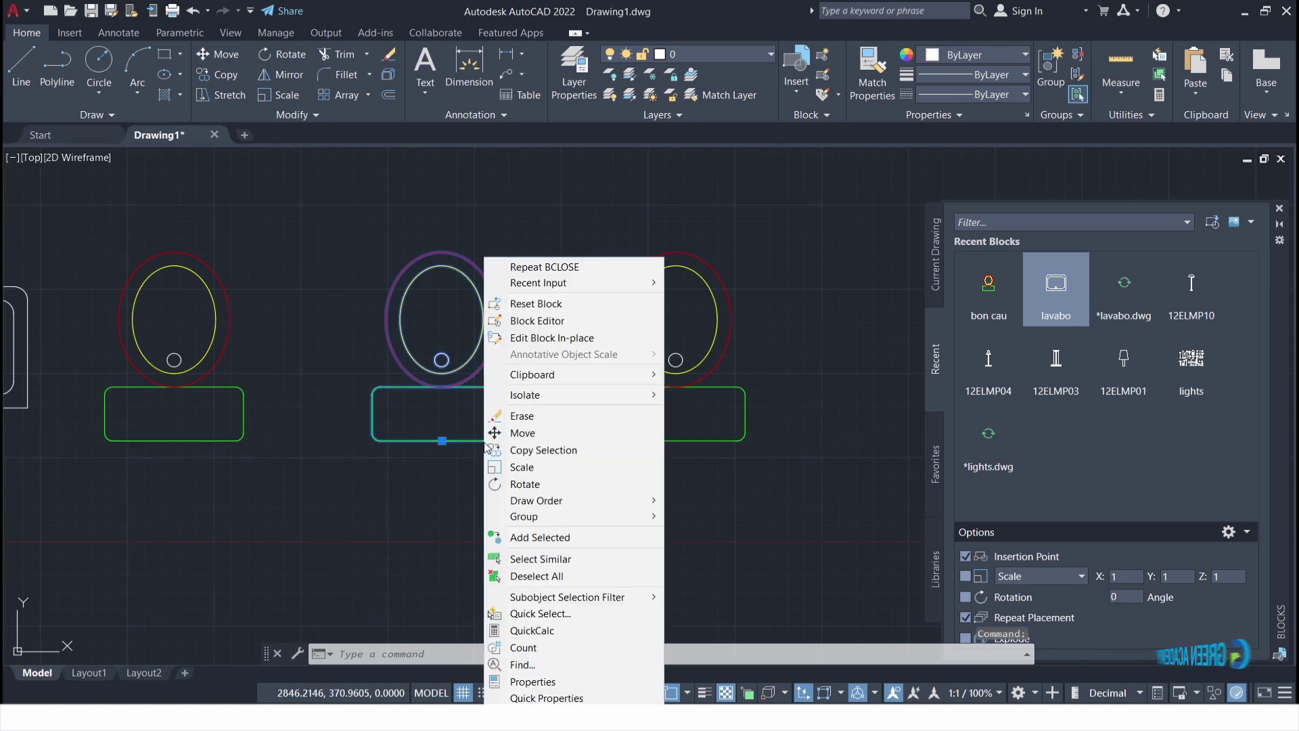
pyautogui.click(586, 338)
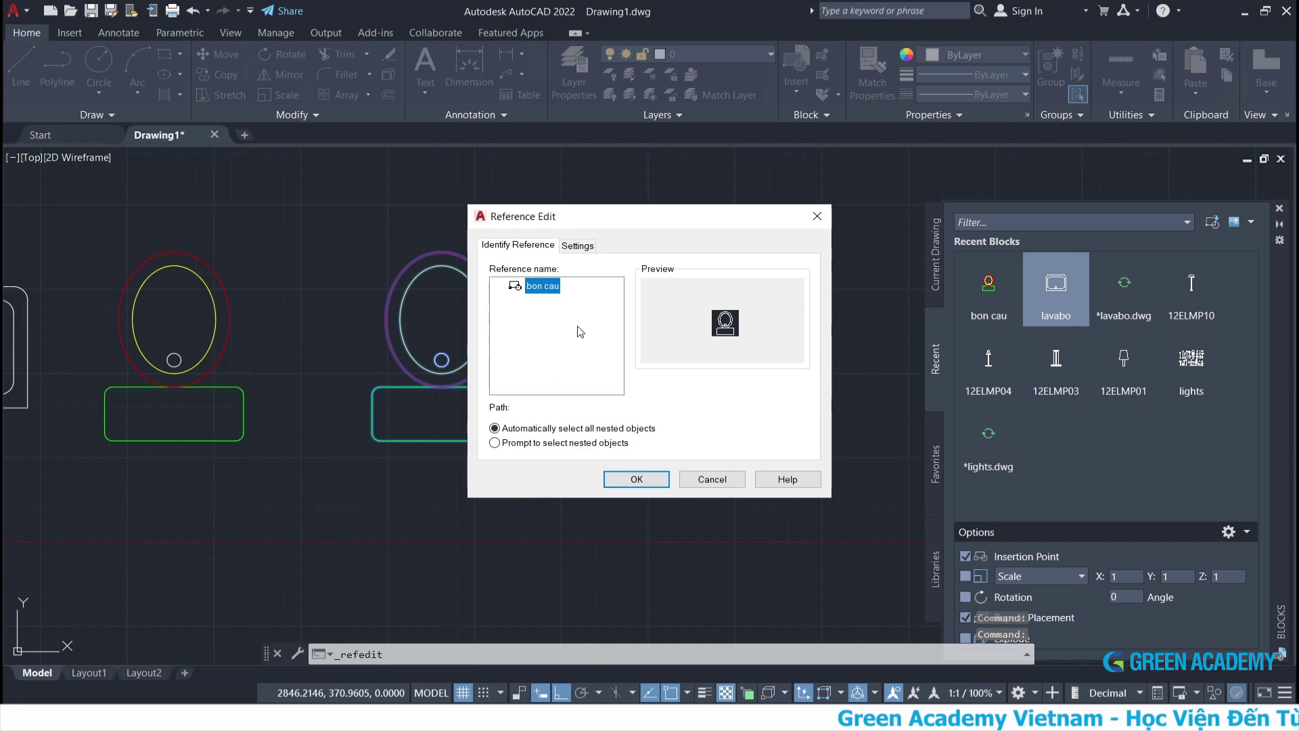
pyautogui.click(636, 479)
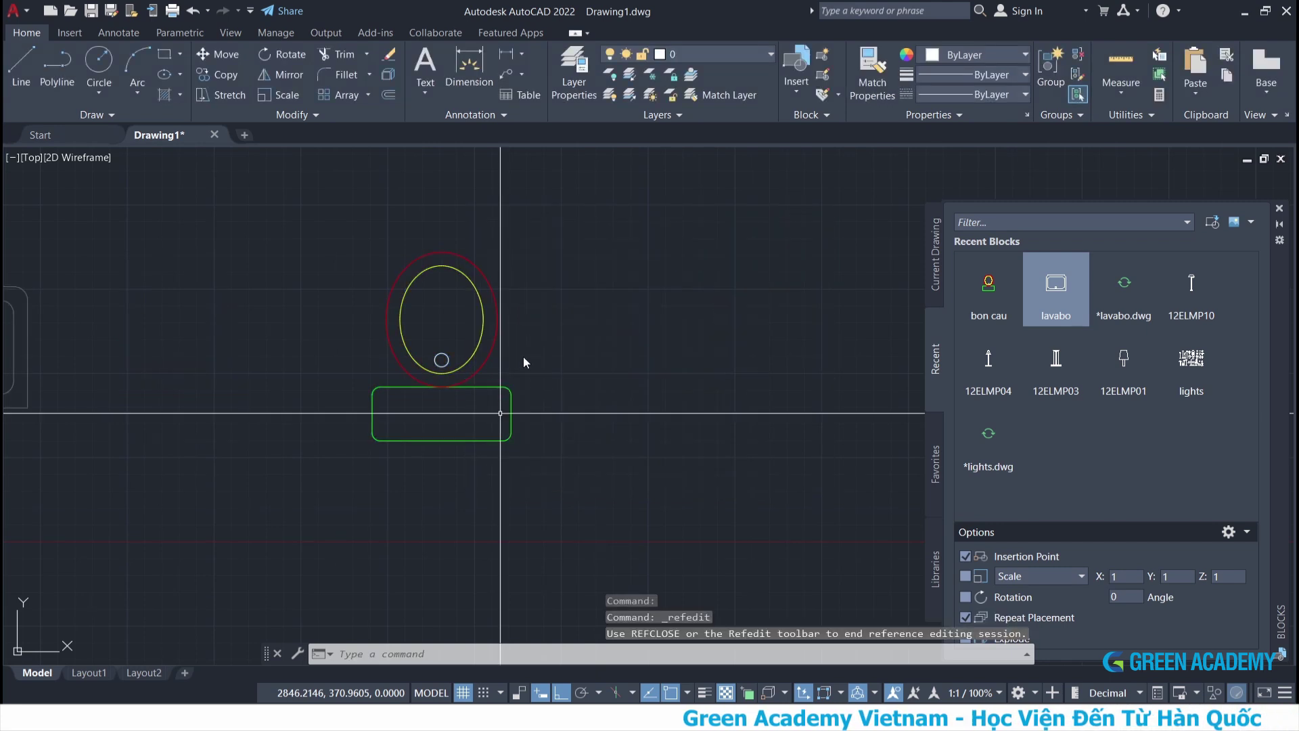
pyautogui.moveTo(504, 377); pyautogui.dragTo(529, 370, button='middle')
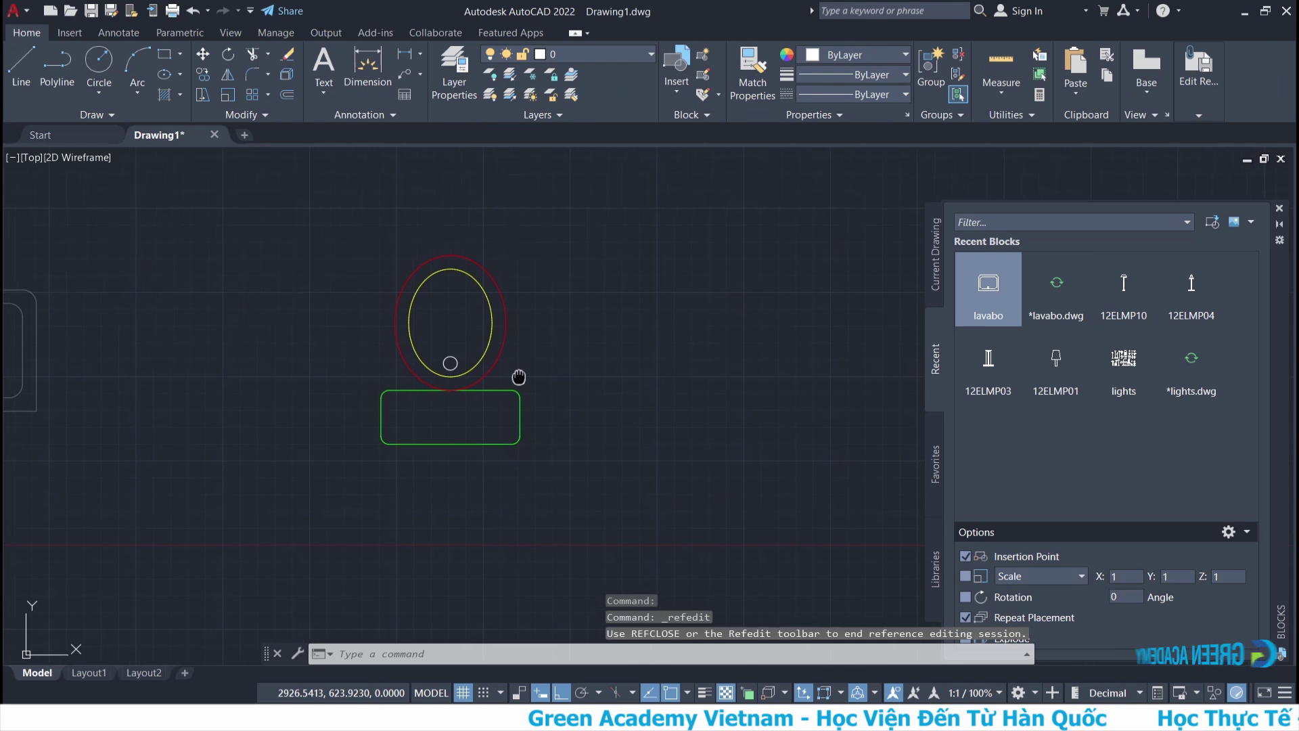
pyautogui.click(511, 375)
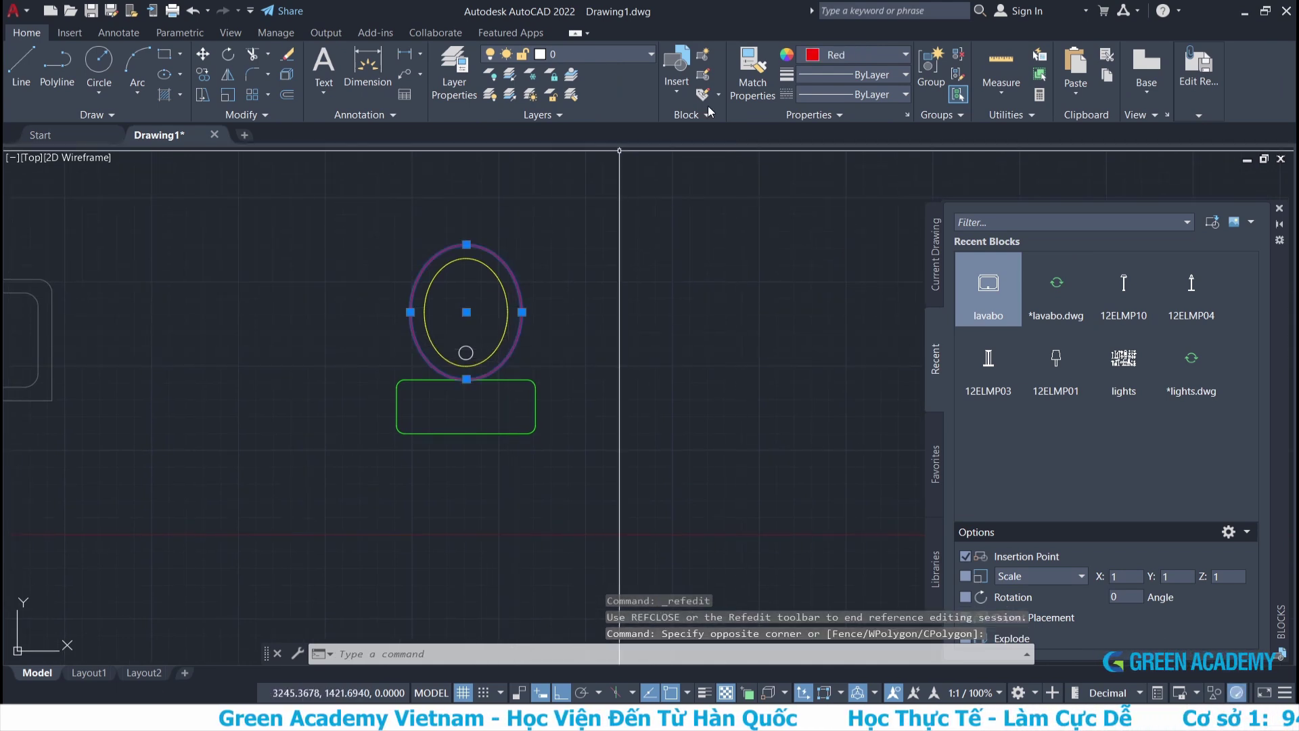
pyautogui.click(841, 65)
pyautogui.click(778, 118)
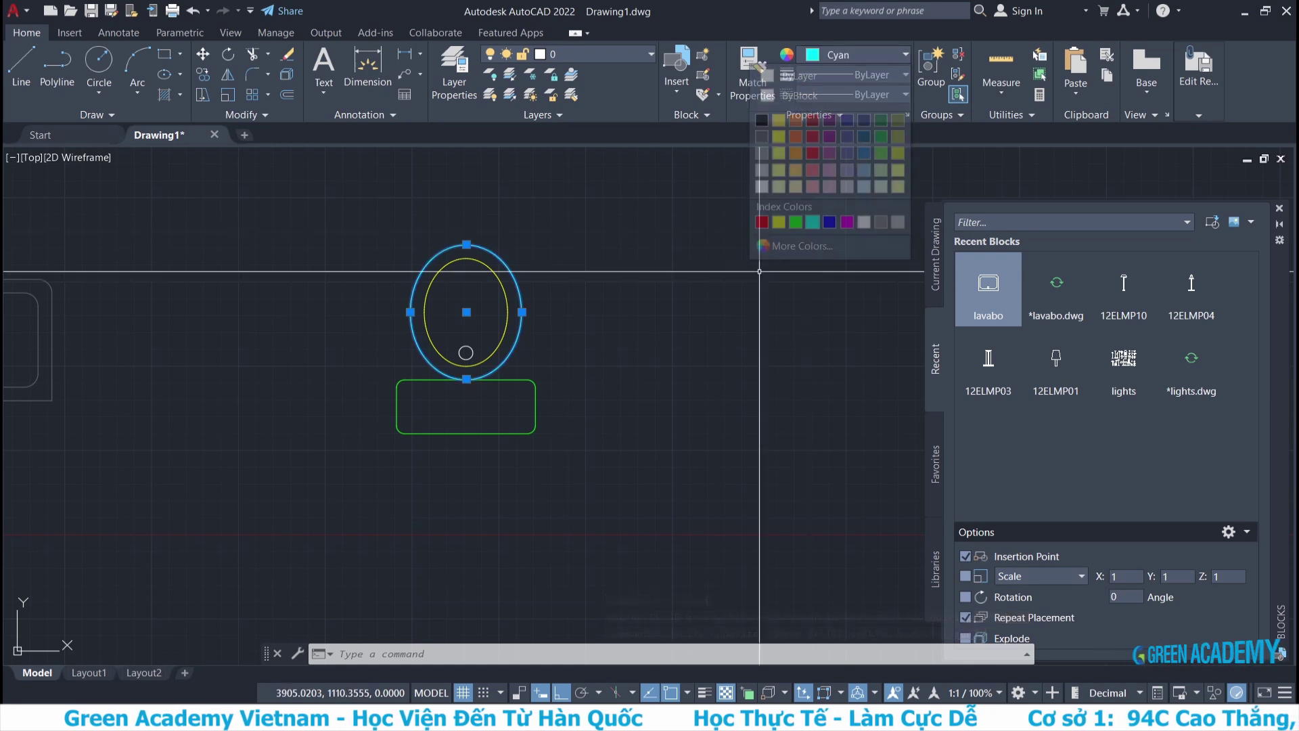
pyautogui.press('Escape')
pyautogui.press('Escape')
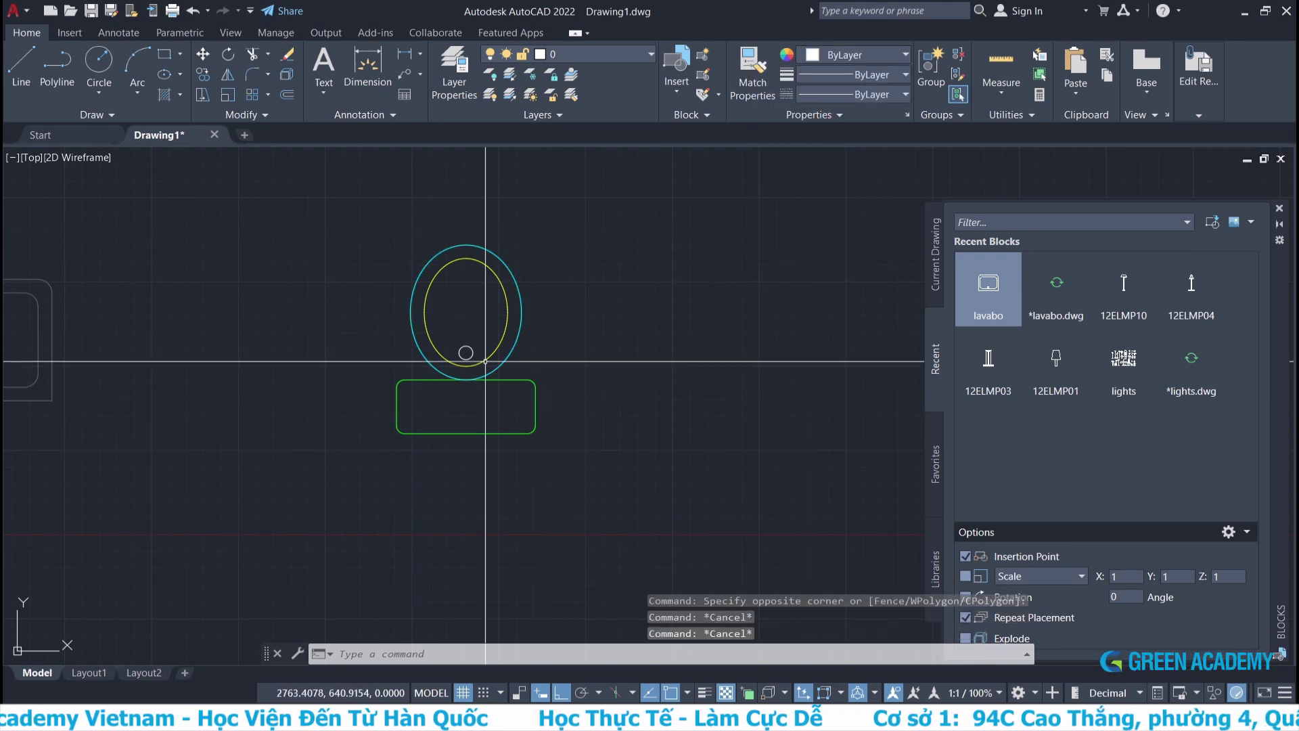
# Recolour the toilet's tank rectangle from green to red.
pyautogui.moveTo(548, 446); pyautogui.dragTo(499, 409)
pyautogui.click(854, 59)
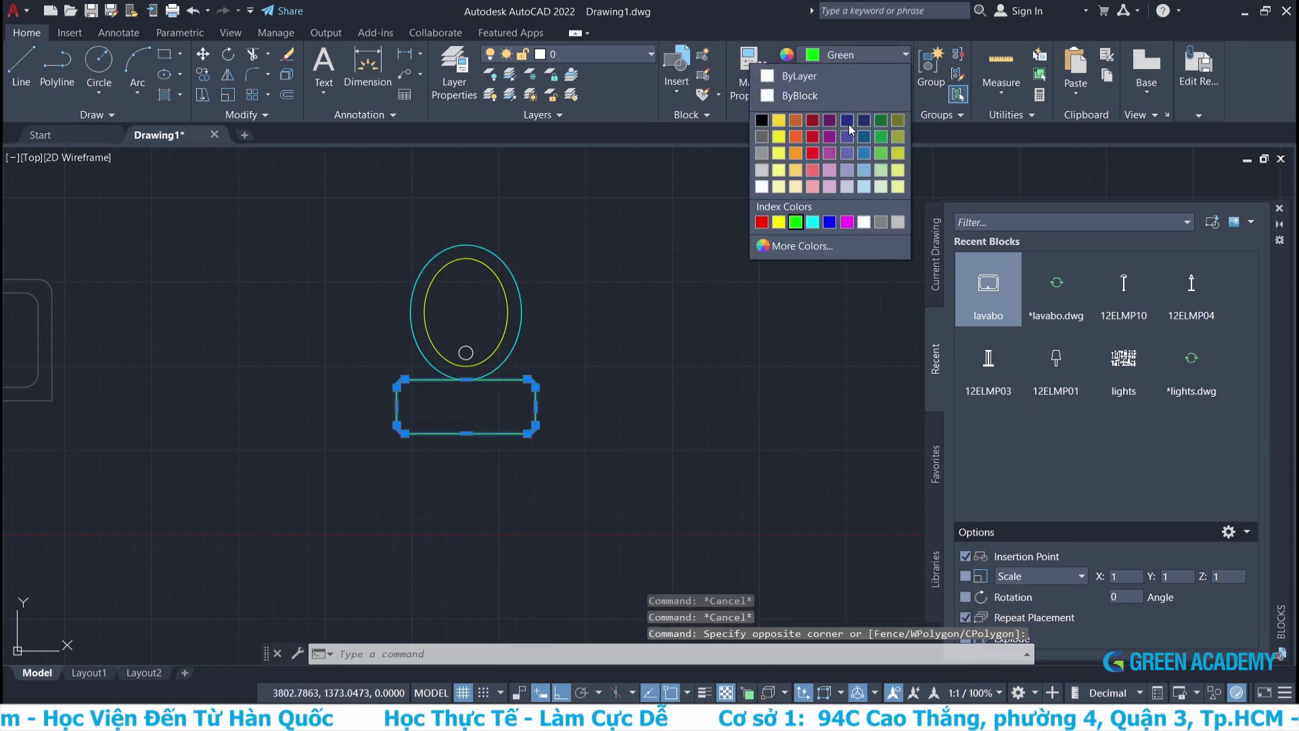
pyautogui.click(762, 223)
pyautogui.press('Escape')
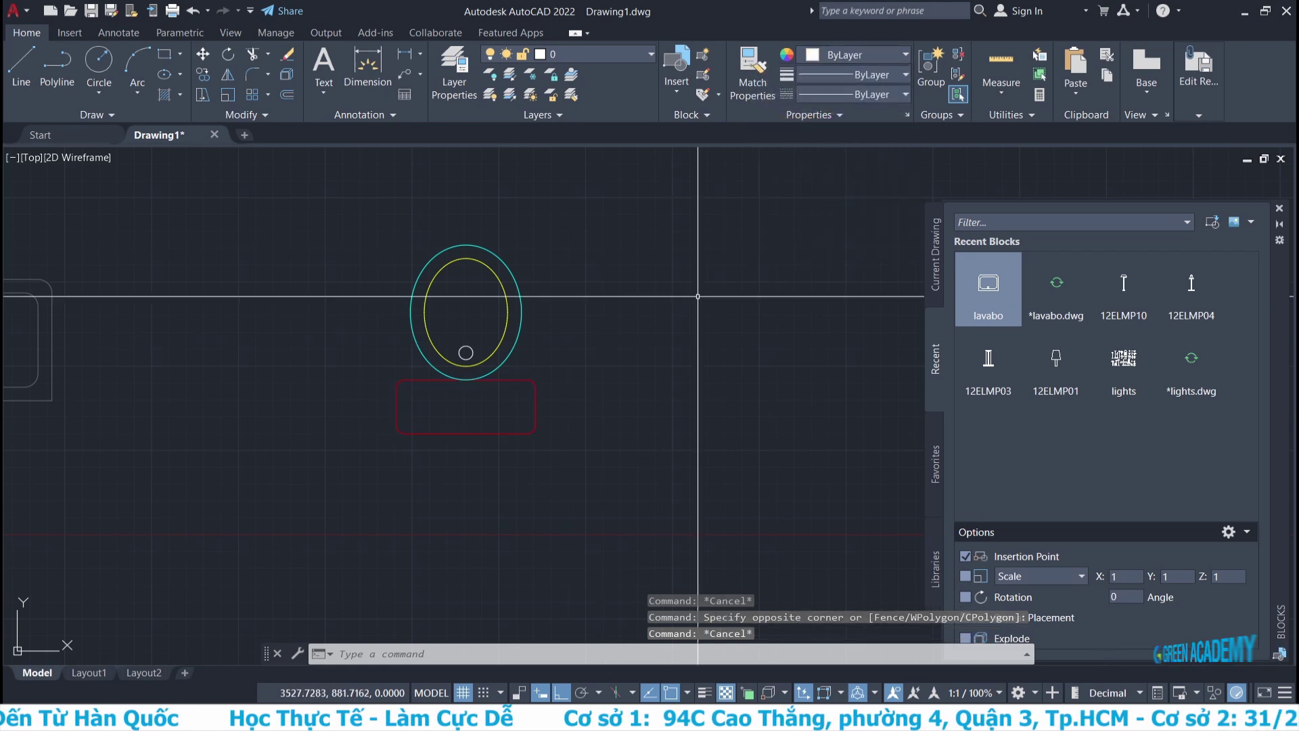
pyautogui.scroll(-4, 570, 362)
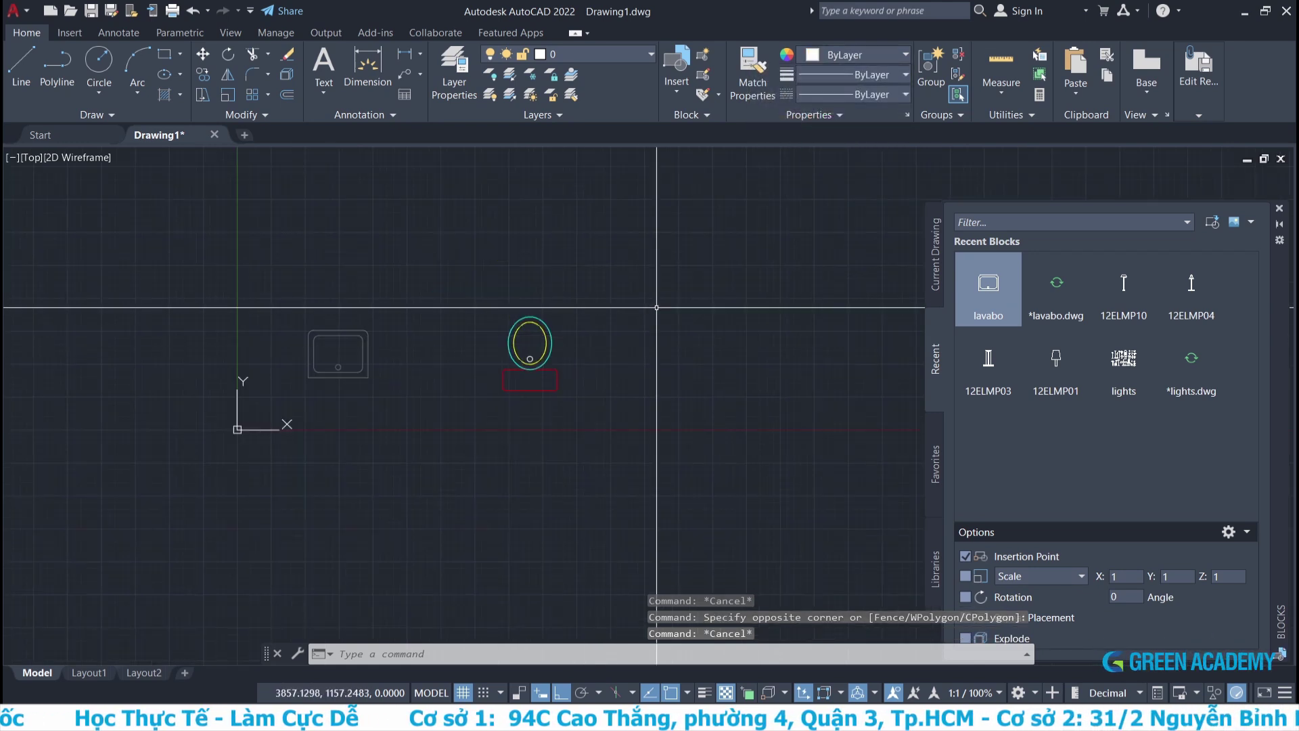
pyautogui.scroll(-2, 553, 385)
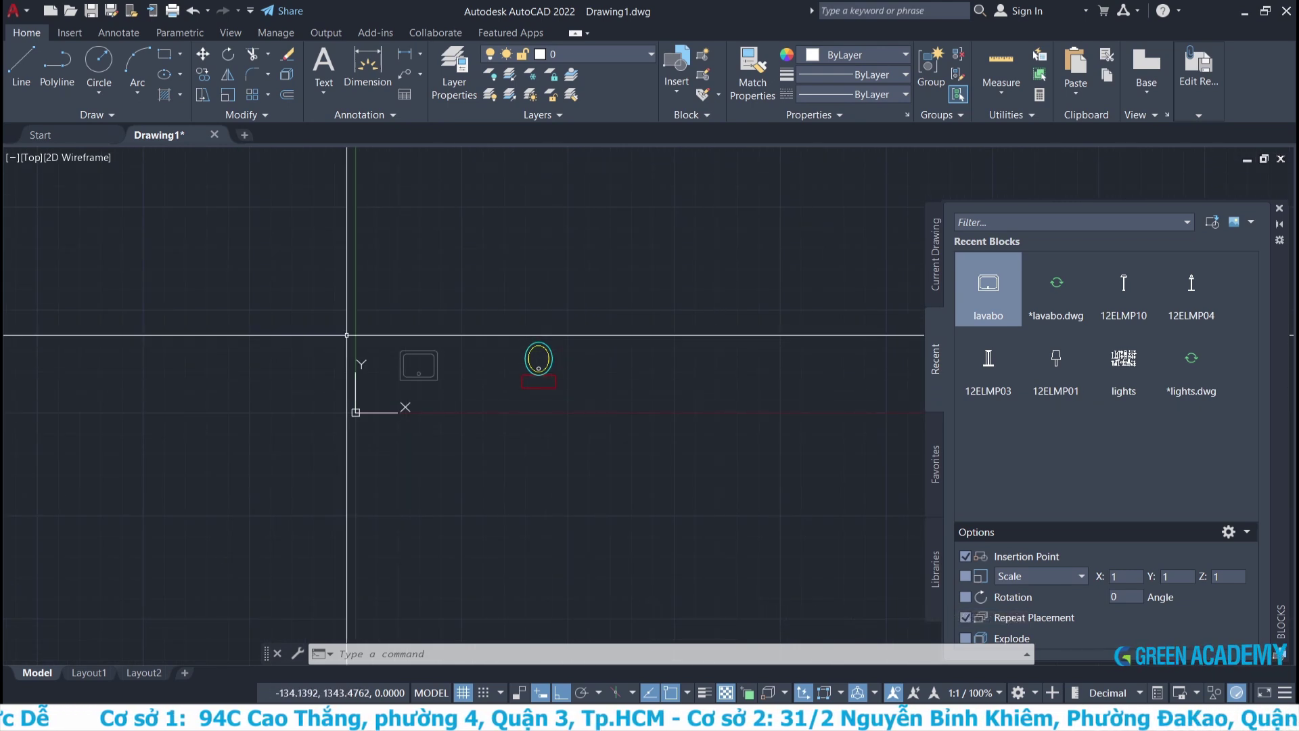
pyautogui.scroll(2, 521, 390)
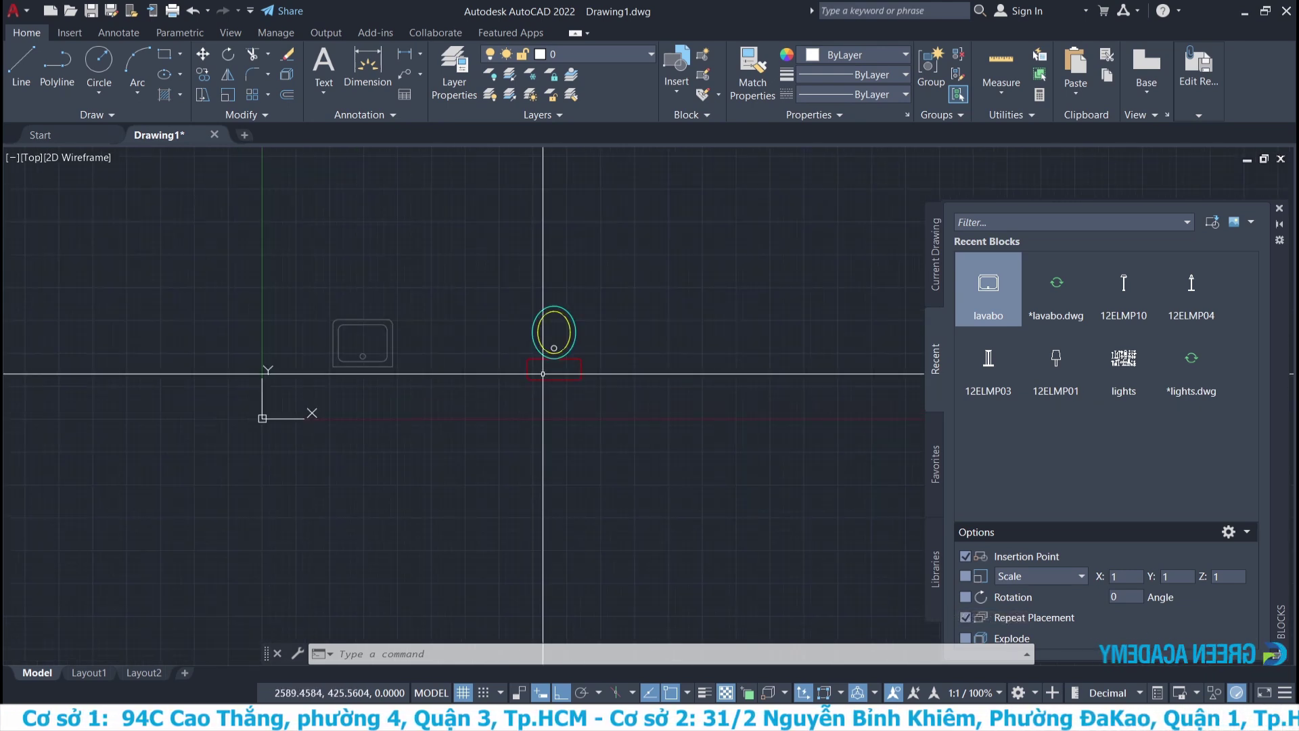
pyautogui.rightClick(573, 352)
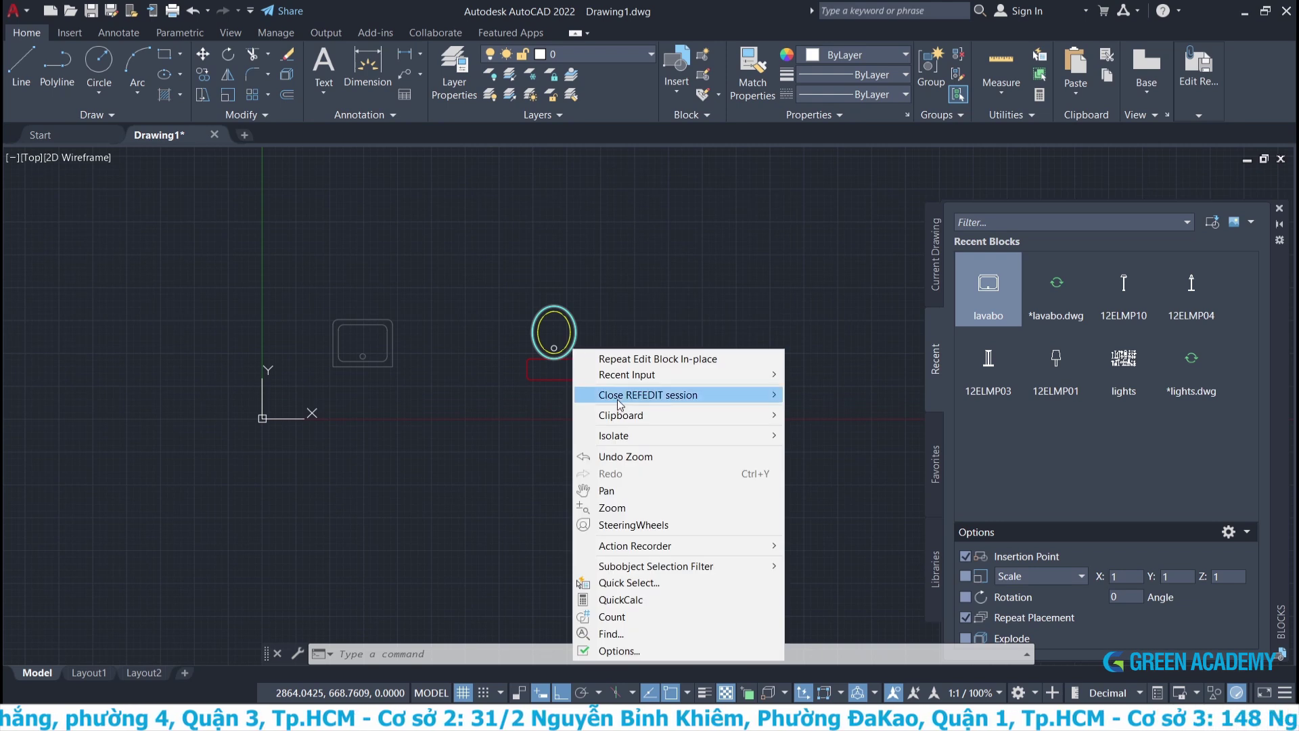
pyautogui.moveTo(648, 395)
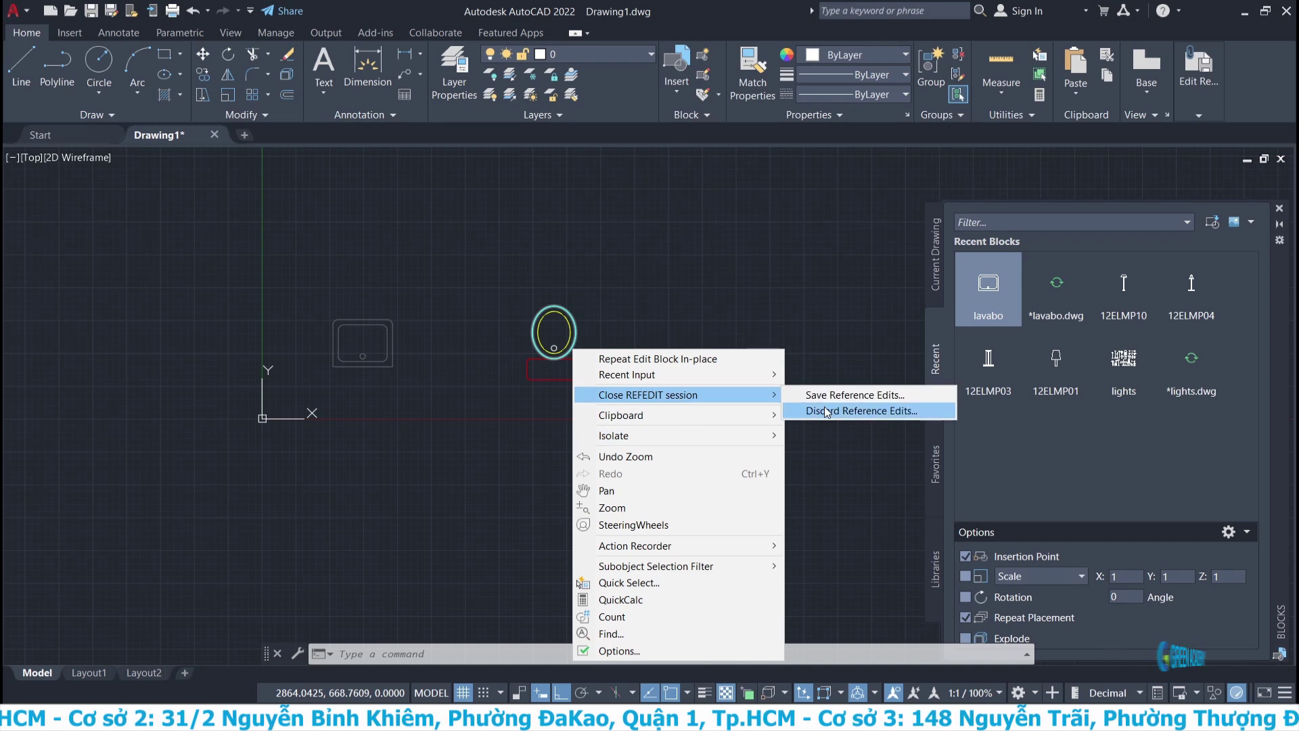
# Save the reference edits to redefine bon cau, then pan to review all four toilets.
pyautogui.click(883, 395)
pyautogui.click(640, 412)
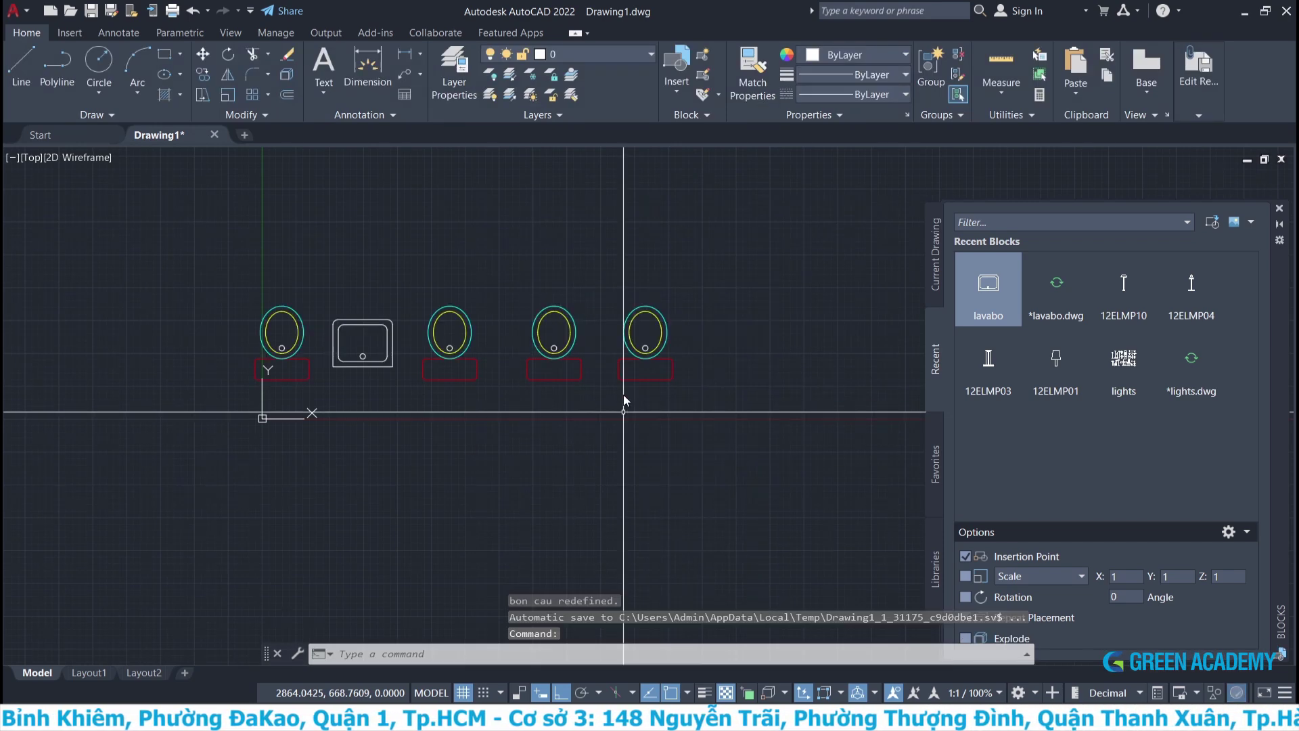
pyautogui.scroll(4, 486, 339)
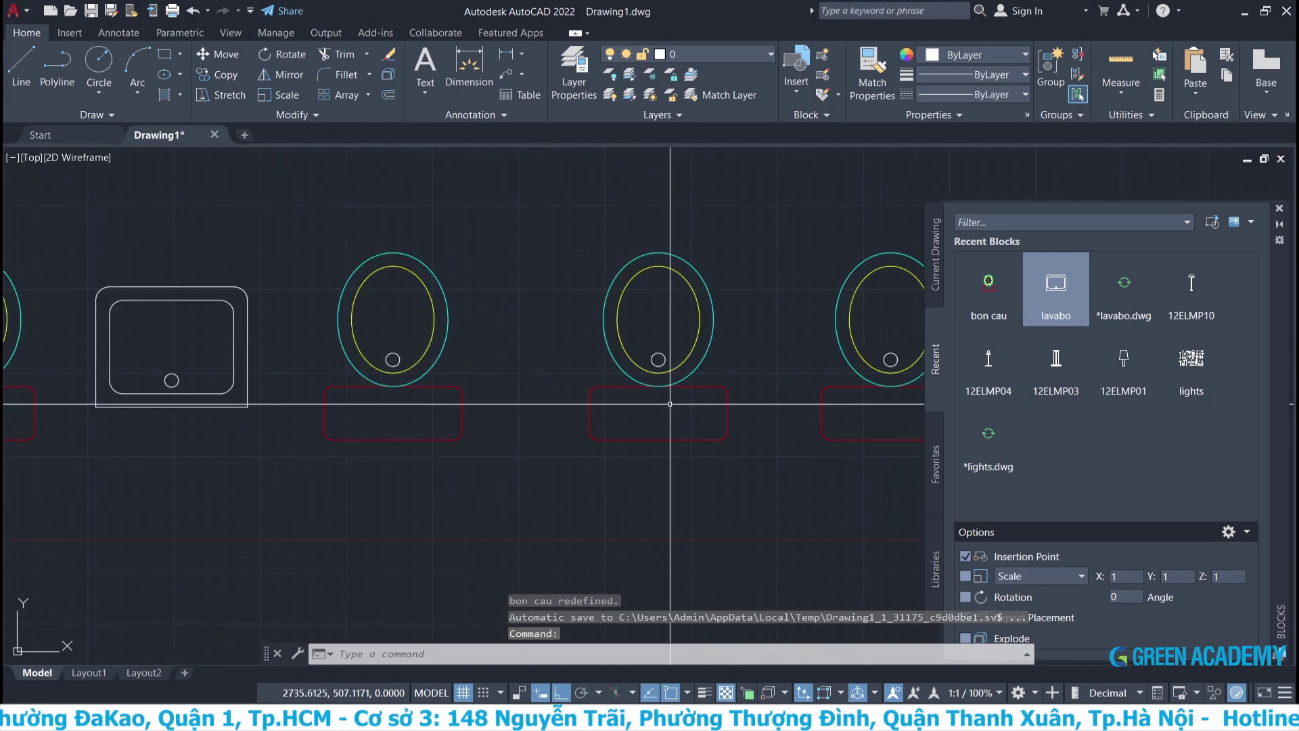
pyautogui.moveTo(670, 404); pyautogui.dragTo(404, 435, button='middle')
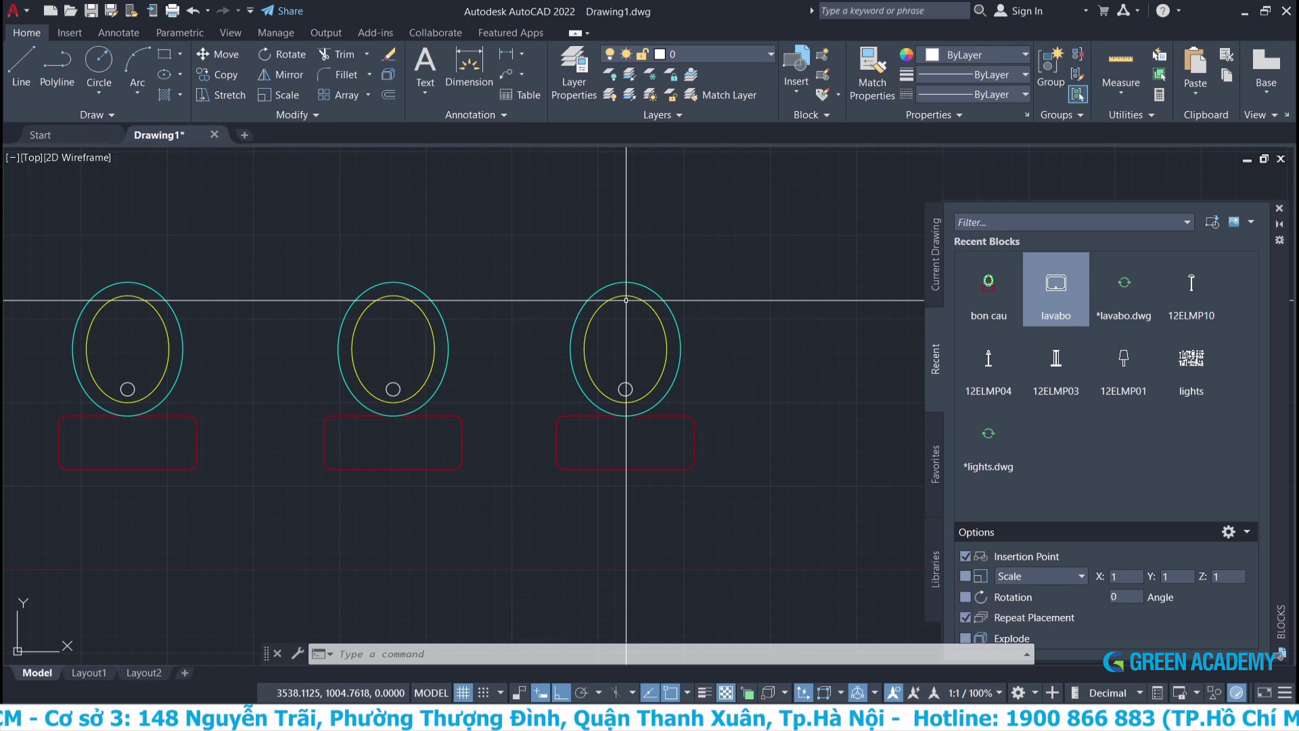
pyautogui.scroll(-2, 826, 303)
pyautogui.moveTo(844, 316); pyautogui.dragTo(815, 284, button='middle')
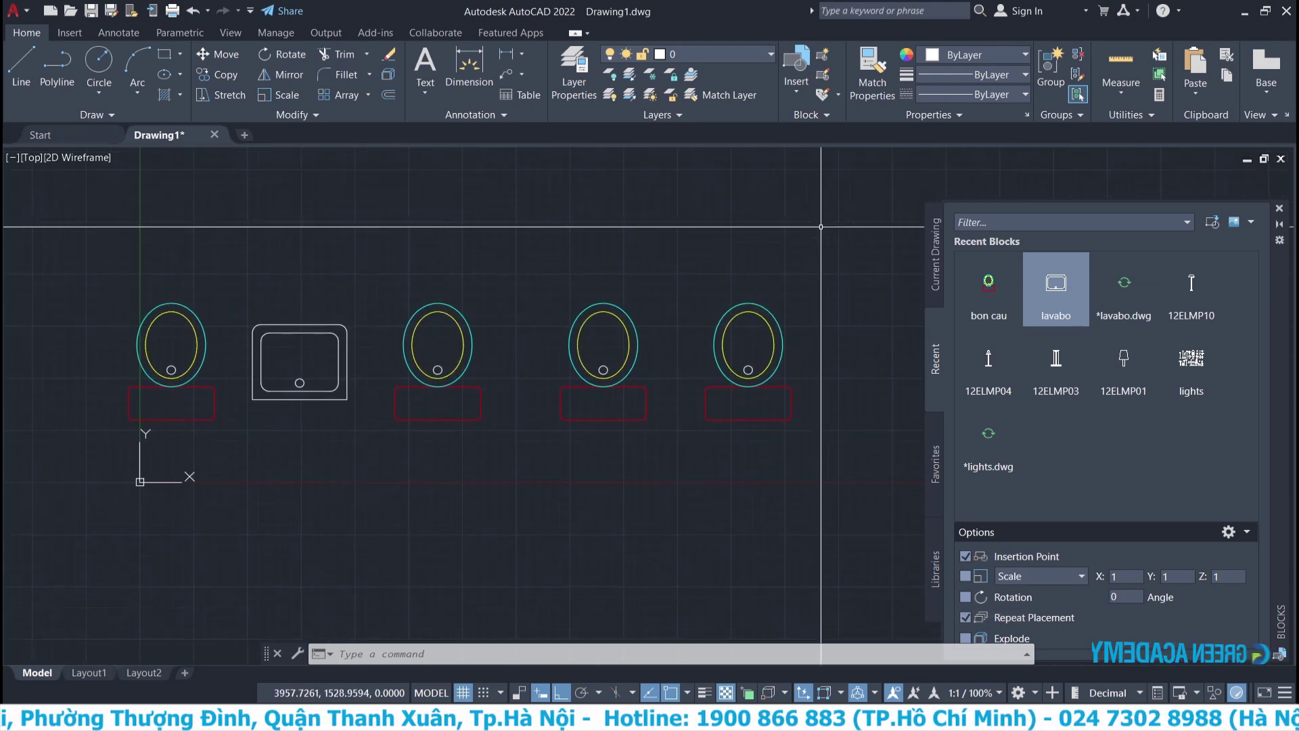